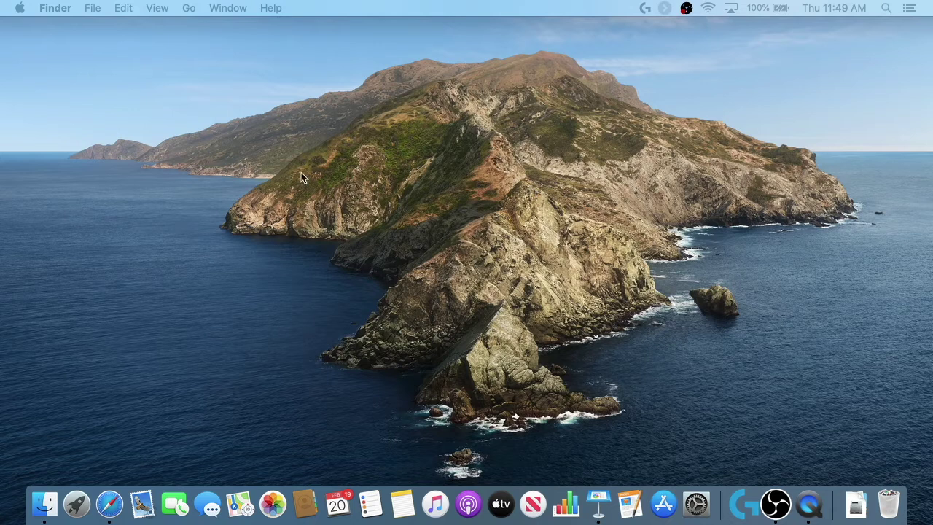
Step: Launch System Preferences by searching 'system' in Spotlight
click(20, 8)
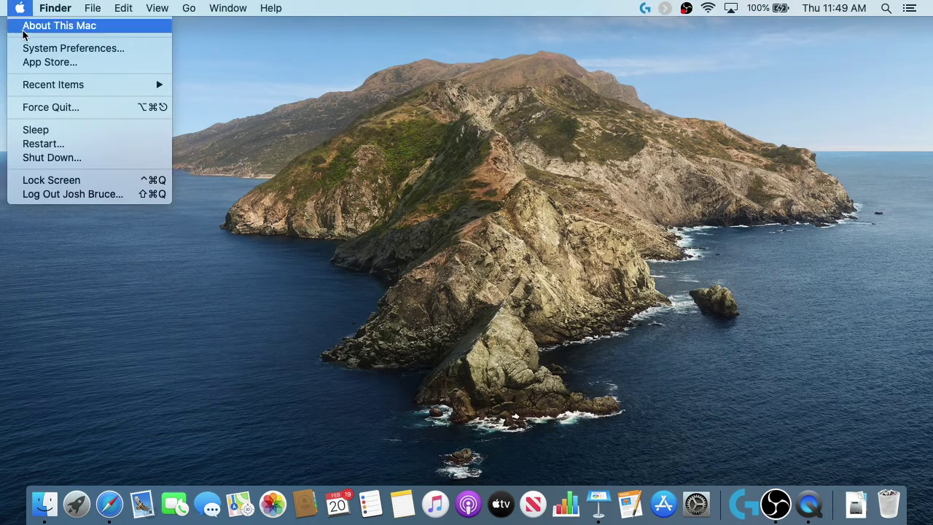
click(493, 171)
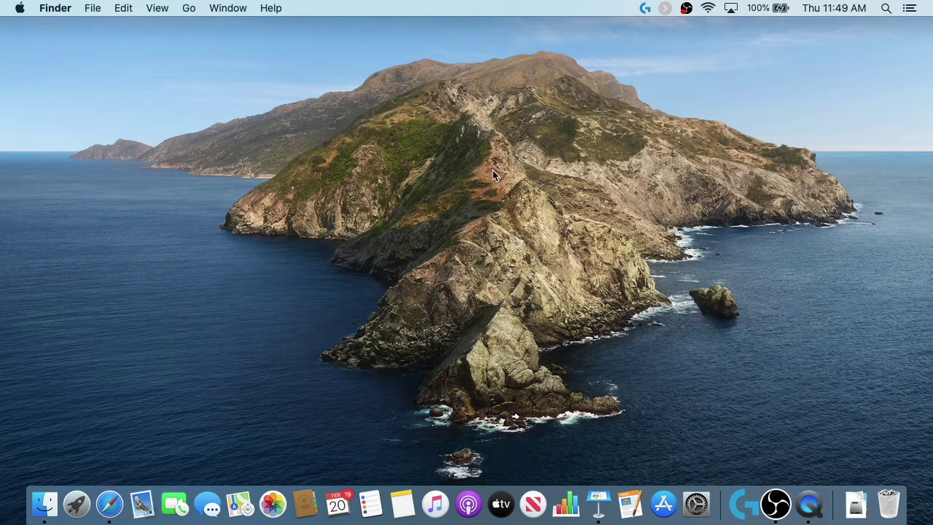
key(super+space)
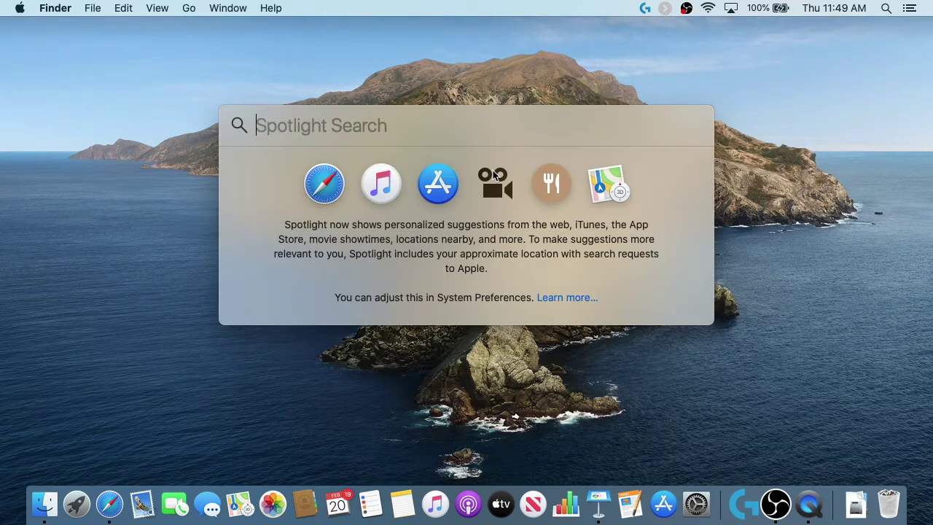
text(systm)
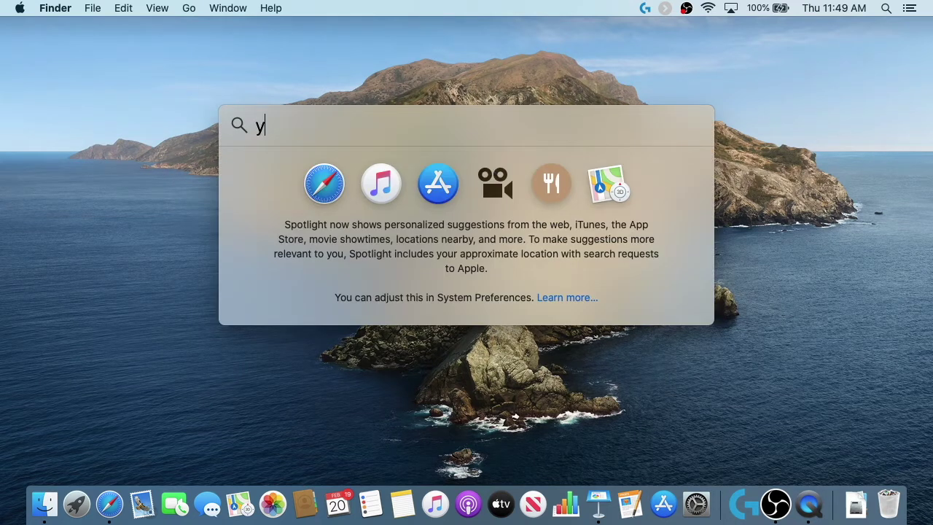
key(BackSpace)
key(BackSpace)
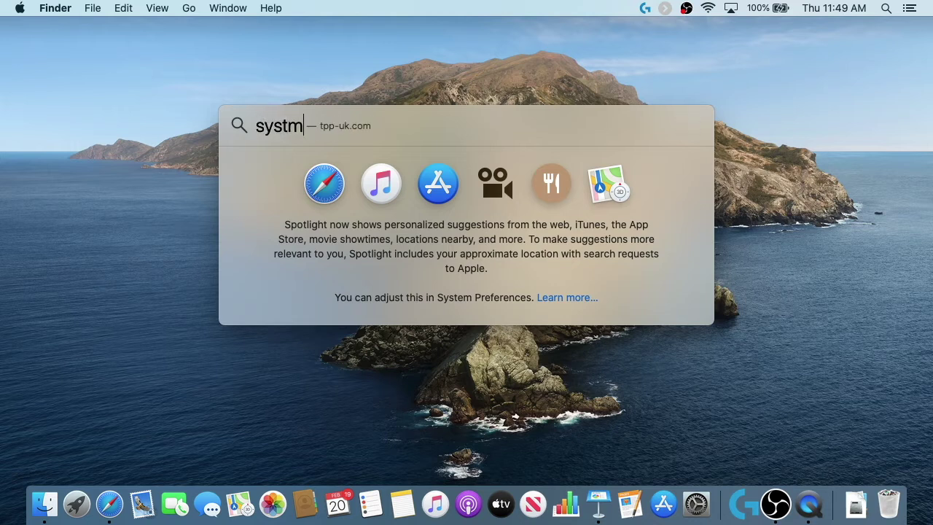
text(e)
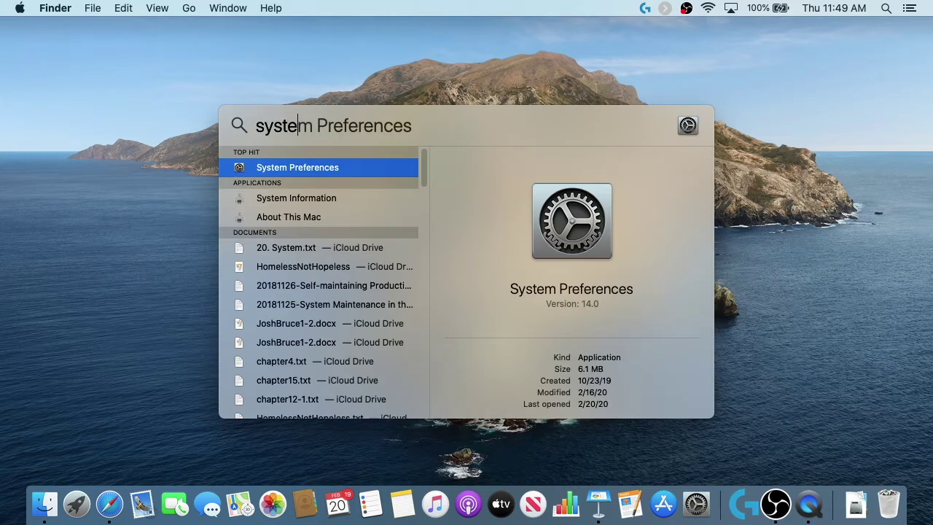
key(Return)
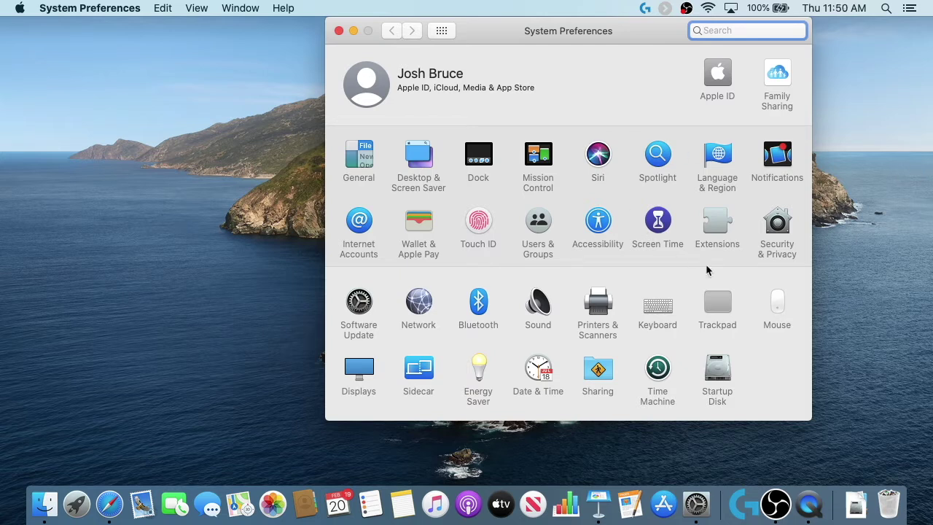
Step: Open the Trackpad preferences, then switch to the TechRadar Dock article in Safari
click(714, 307)
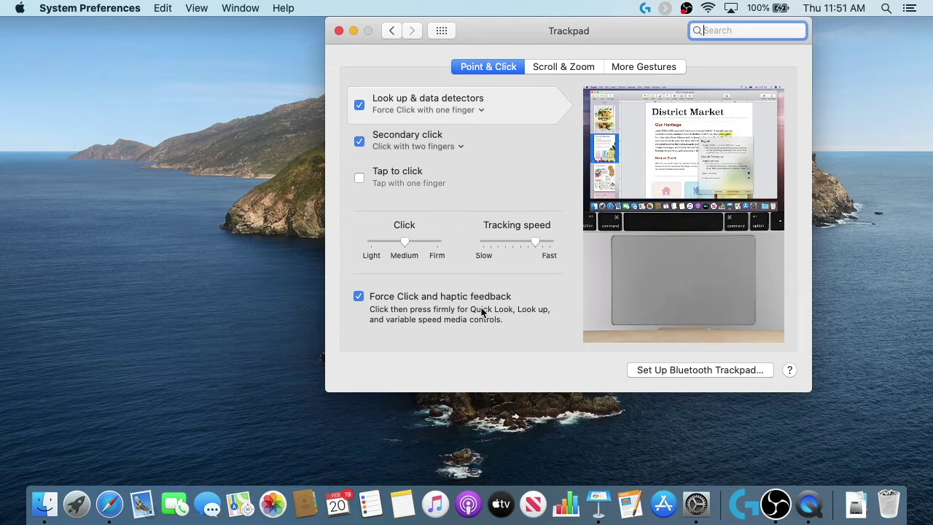
click(109, 504)
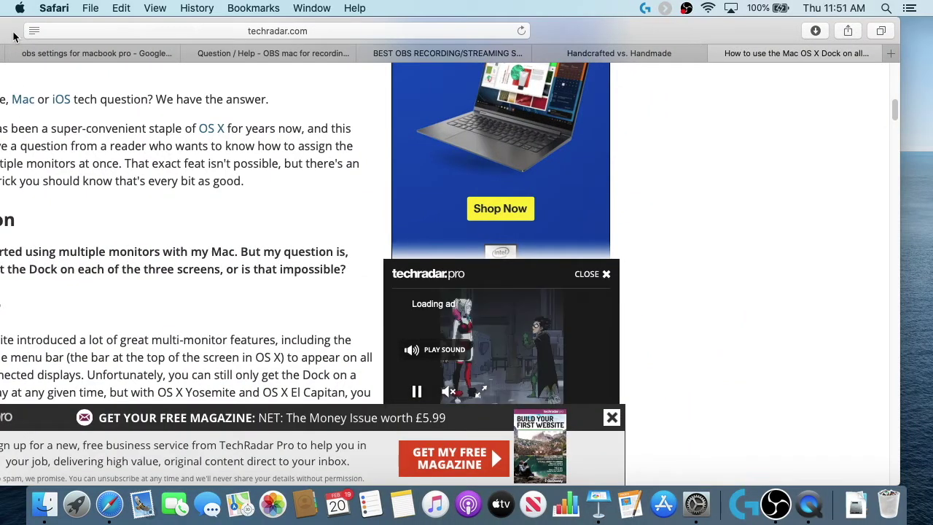
Step: Move the Safari article window, make it narrower, and move it back across the screen
drag(11, 33, 404, 28)
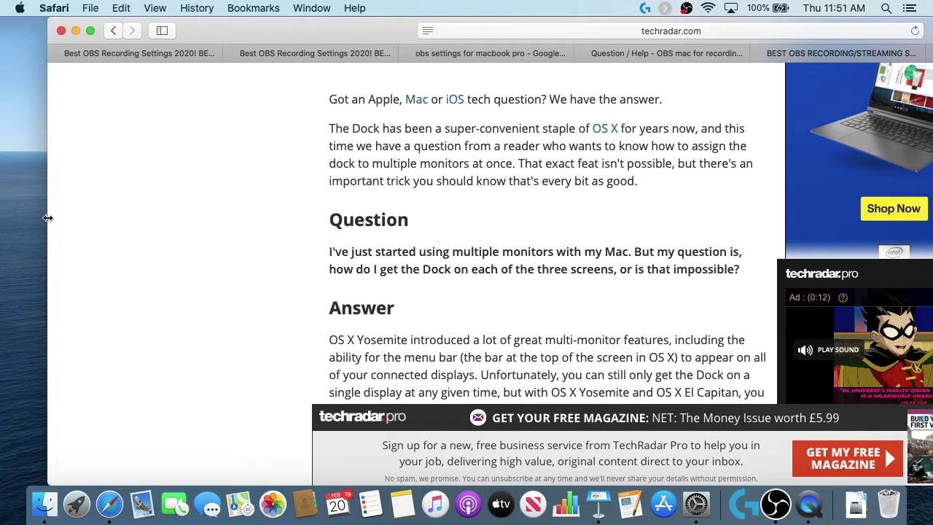
drag(46, 216, 344, 201)
drag(611, 16, 280, 9)
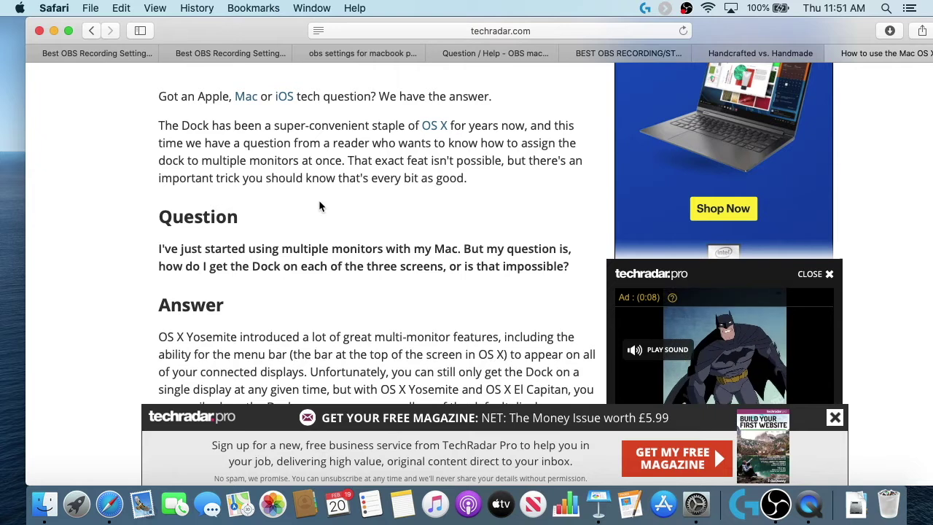
Step: Look up the words 'staple', 'now' and 'should', then return to the Trackpad settings
click(388, 124)
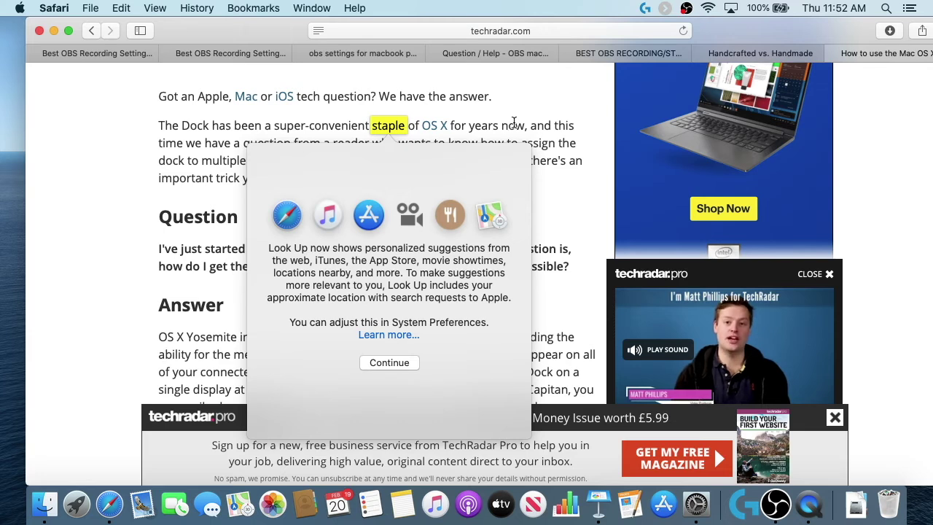
click(513, 124)
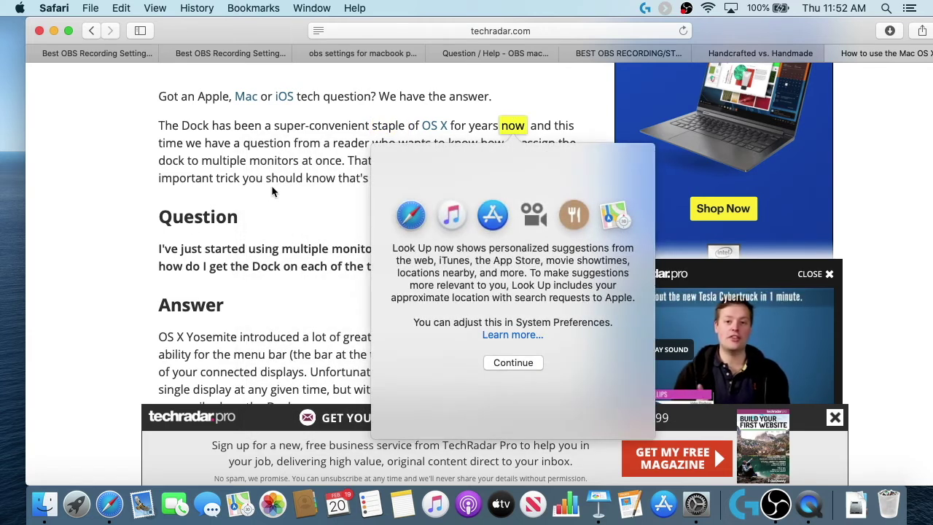
click(279, 182)
double_click(279, 182)
click(279, 182)
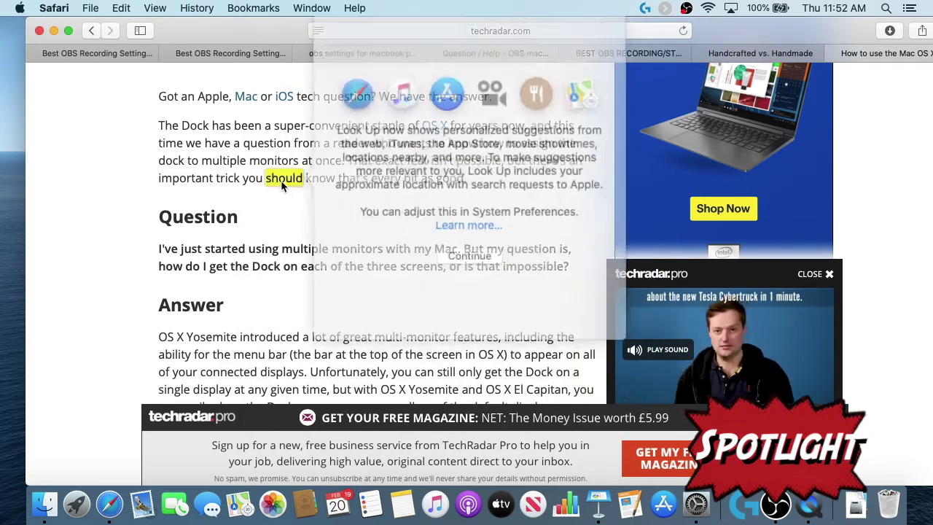
click(294, 246)
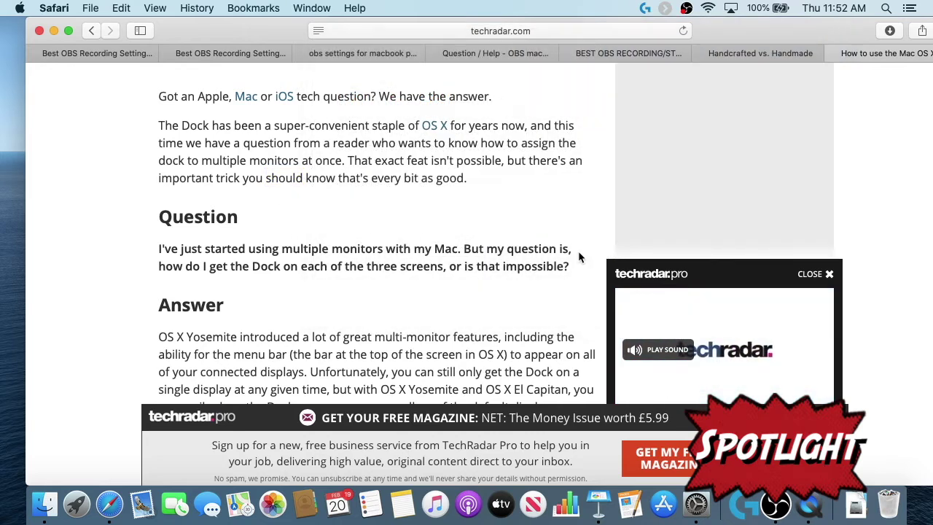
key(ctrl+Up)
click(765, 263)
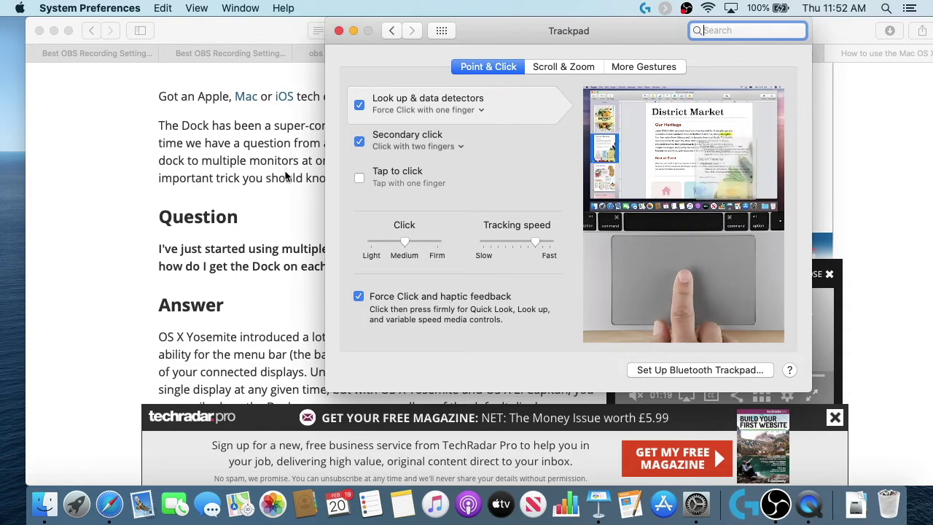
Step: Set Look up & data detectors to 'Tap with three fingers' and go back to the Safari article
click(480, 109)
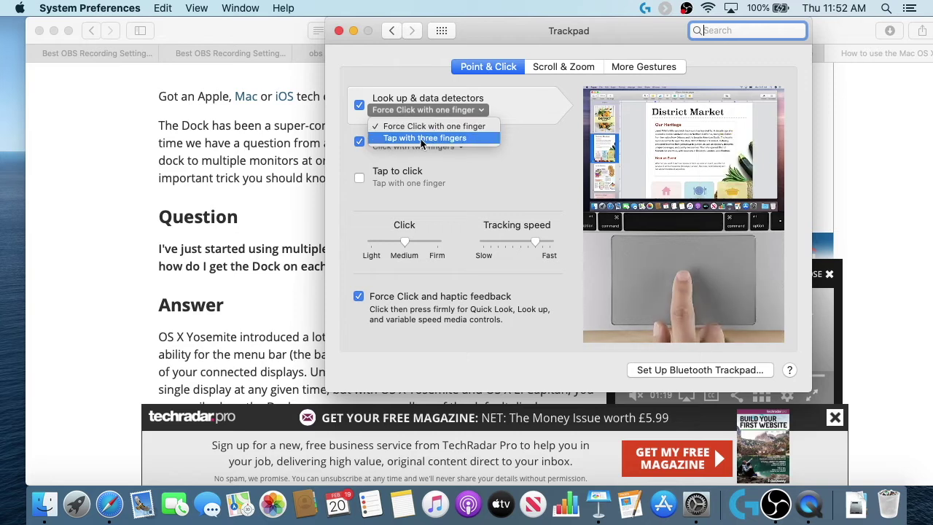
click(452, 138)
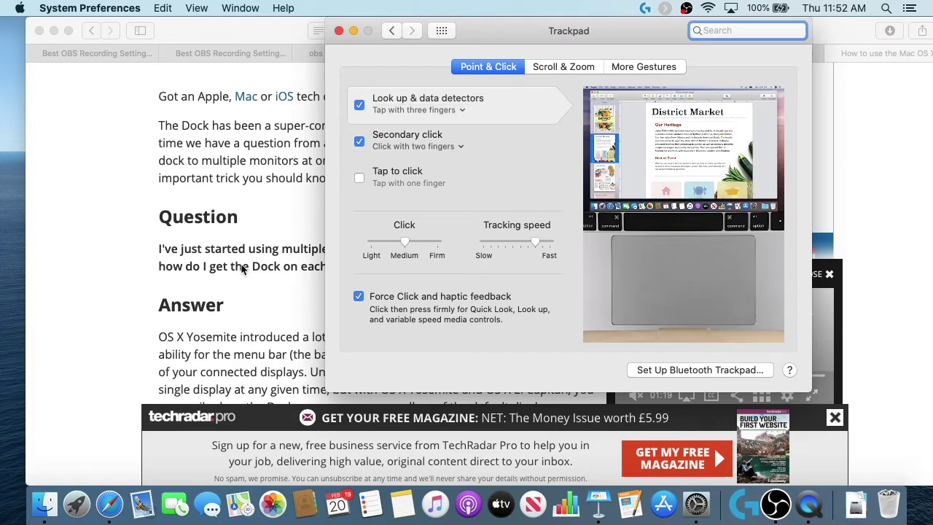
click(275, 221)
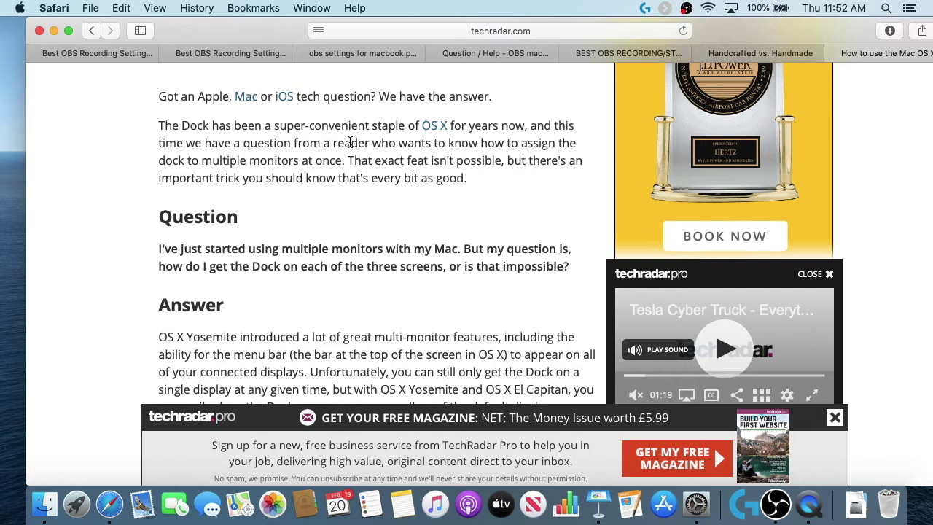
Step: Look up 'reader' with a three-finger tap, then return to the Trackpad window via Mission Control
click(350, 142)
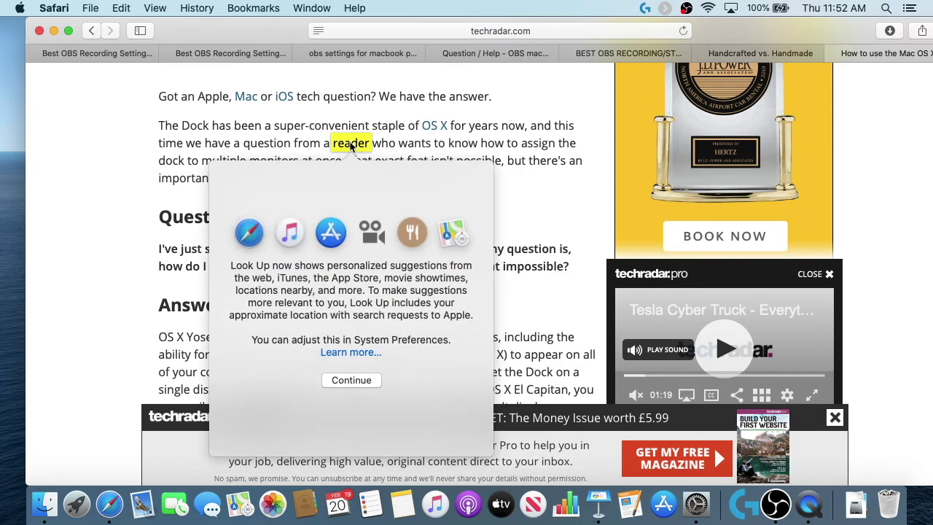
click(418, 148)
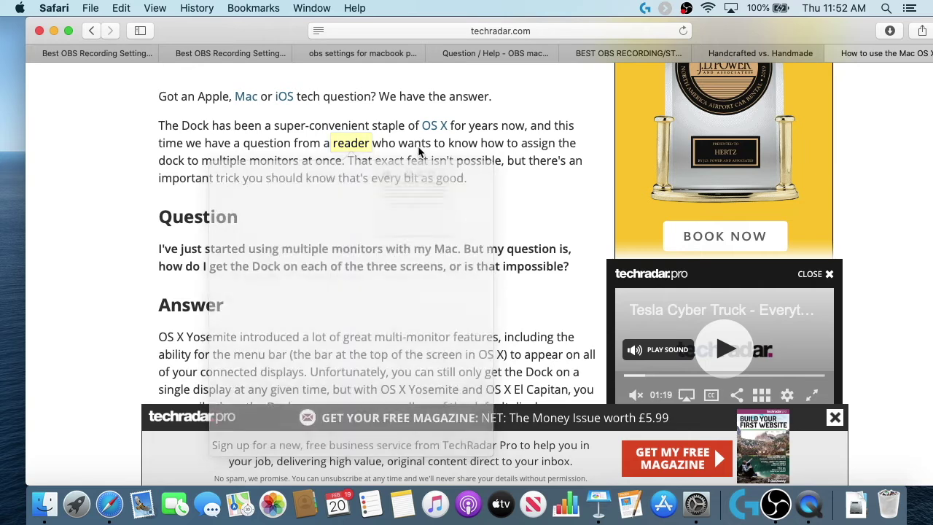
key(ctrl+Up)
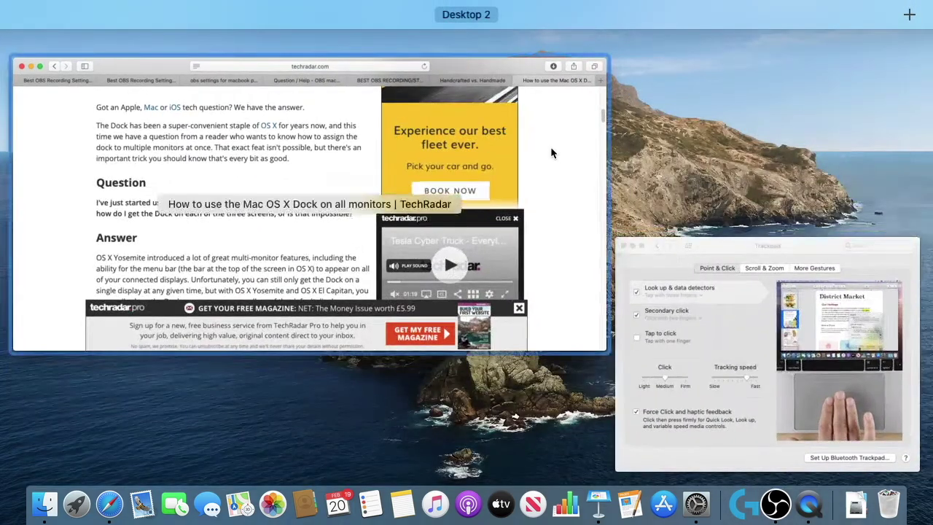
click(685, 298)
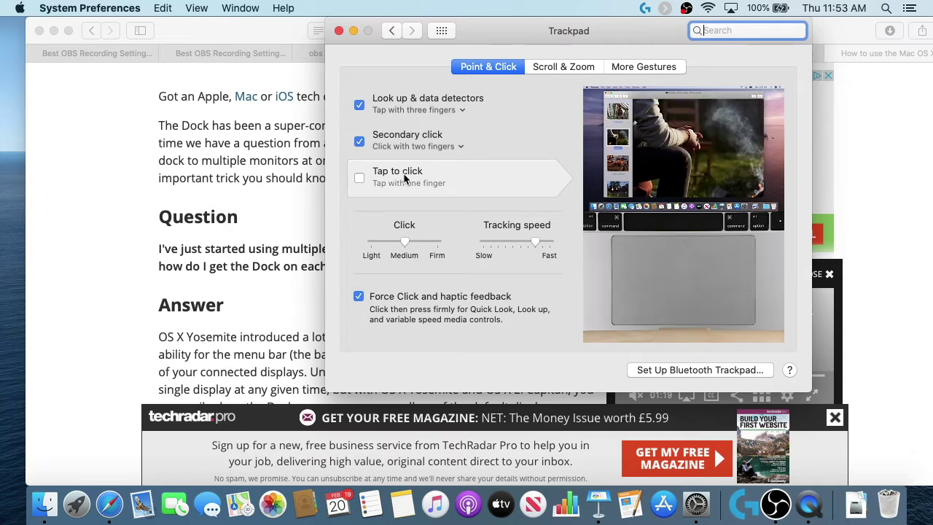
click(359, 179)
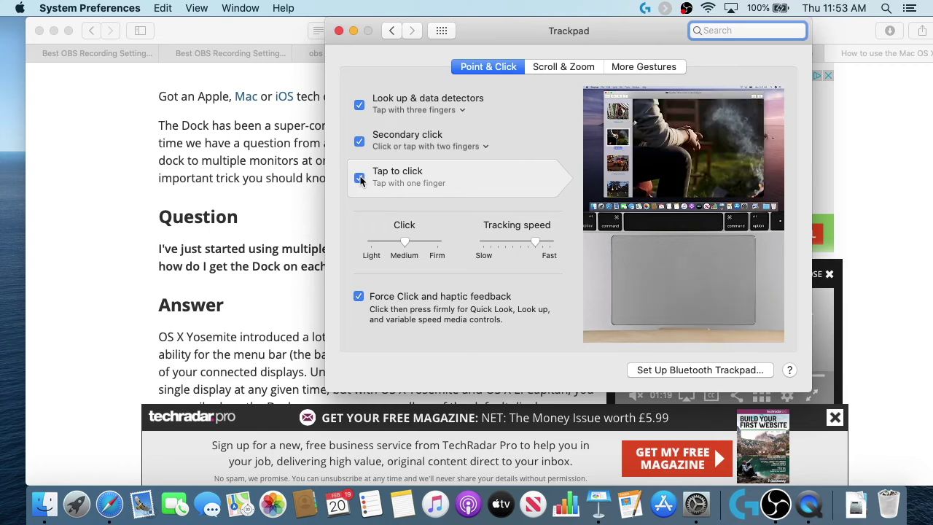
click(360, 180)
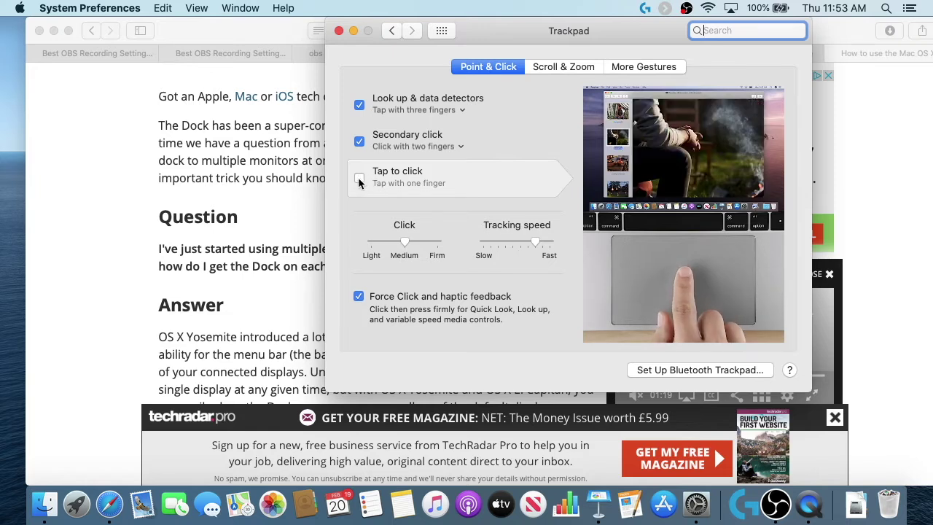
click(359, 179)
click(256, 199)
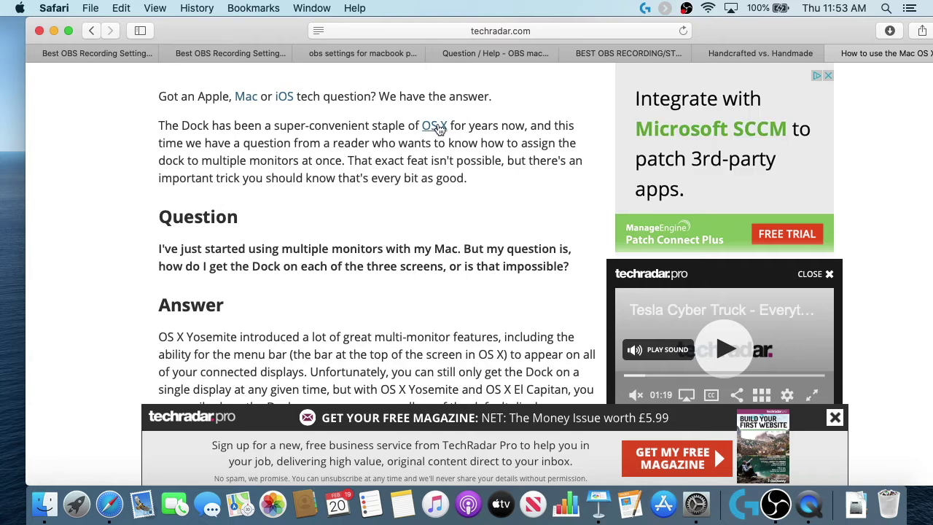
click(434, 127)
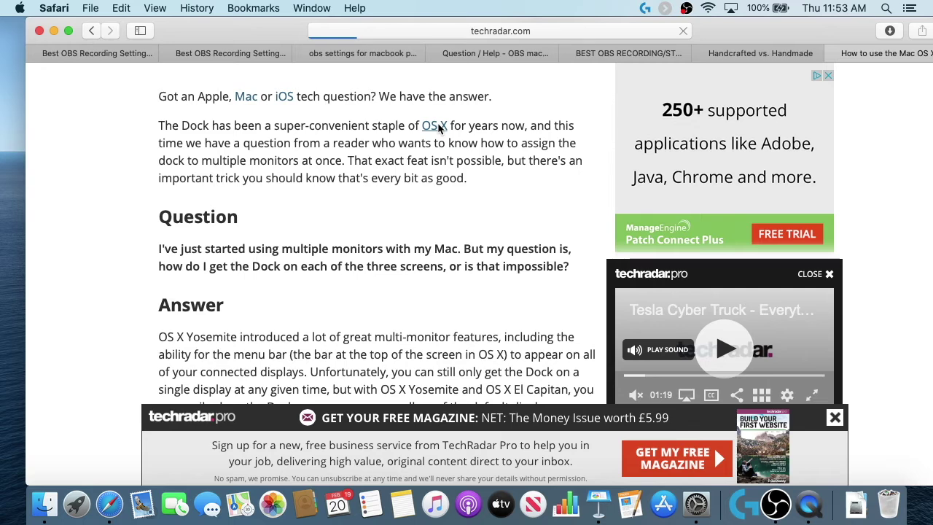
scroll(438, 128, left, 5)
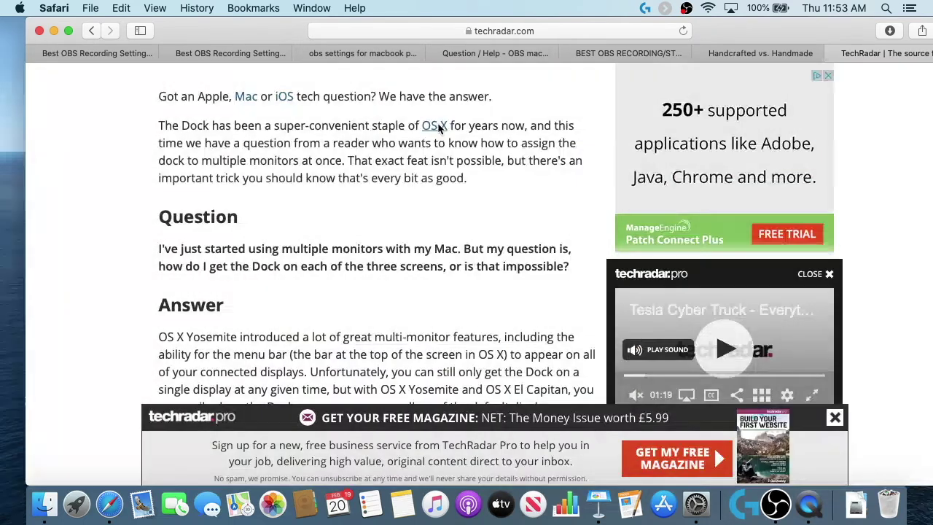
key(ctrl+Up)
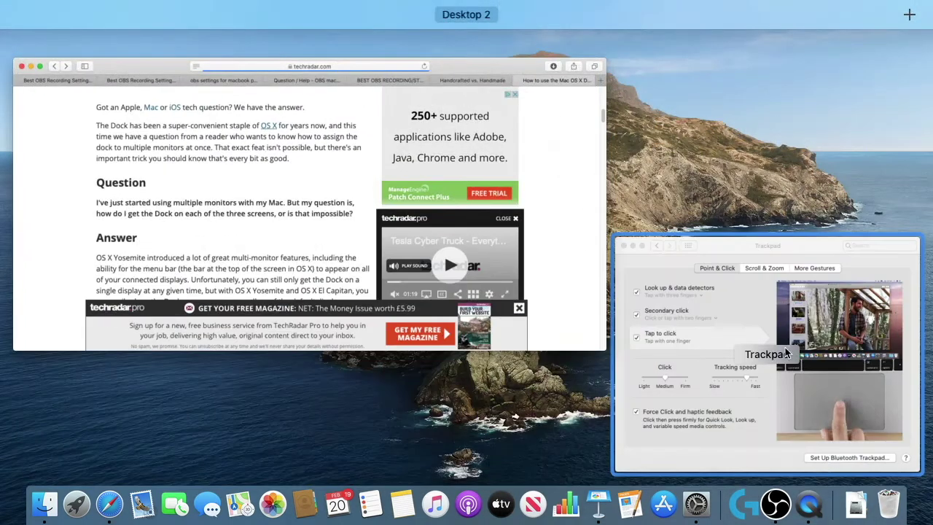
click(666, 342)
click(358, 178)
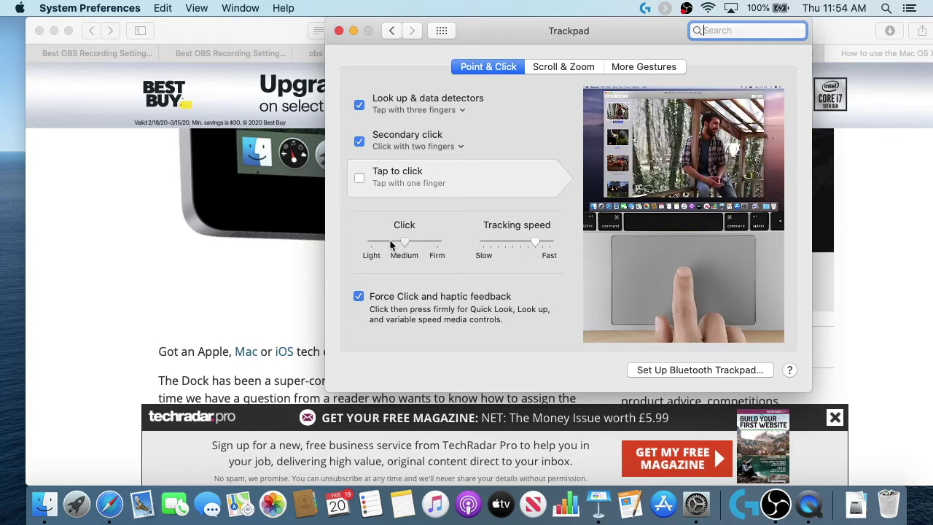
Step: Adjust the click pressure slider, turn on Force Click and haptic feedback, and view Scroll & Zoom
mouse_move(402, 245)
mouse_down()
mouse_move(438, 245)
mouse_move(370, 243)
mouse_move(410, 241)
mouse_up()
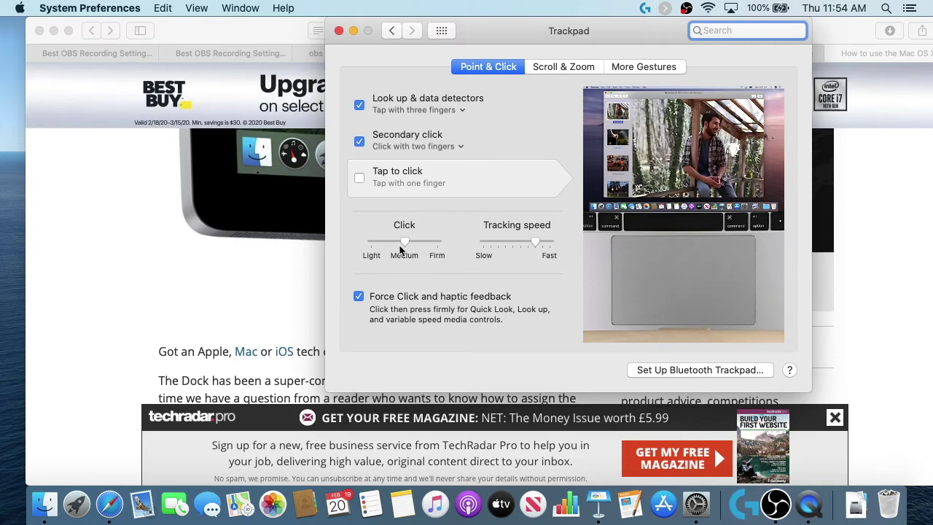
drag(404, 246, 356, 249)
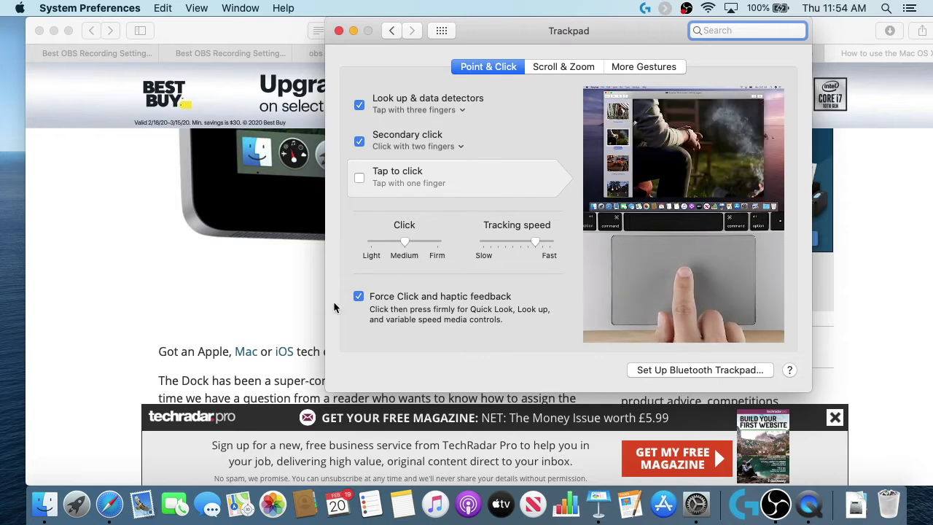
click(358, 296)
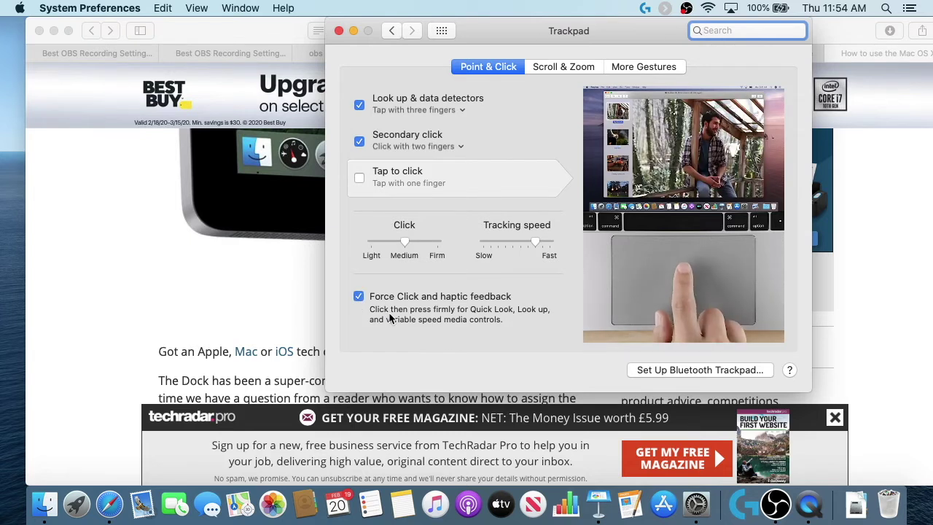
click(568, 70)
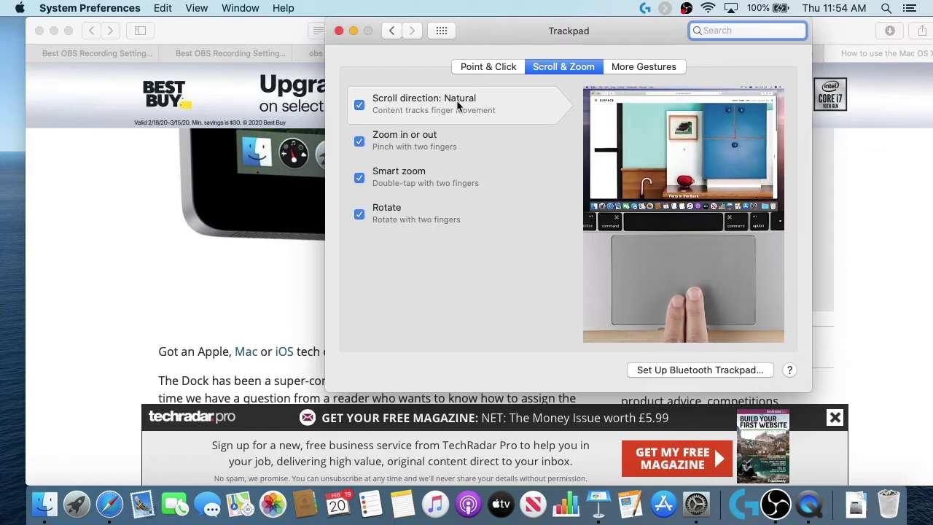
Step: Bring the Dock article window forward, make it narrower, and reposition it
click(890, 129)
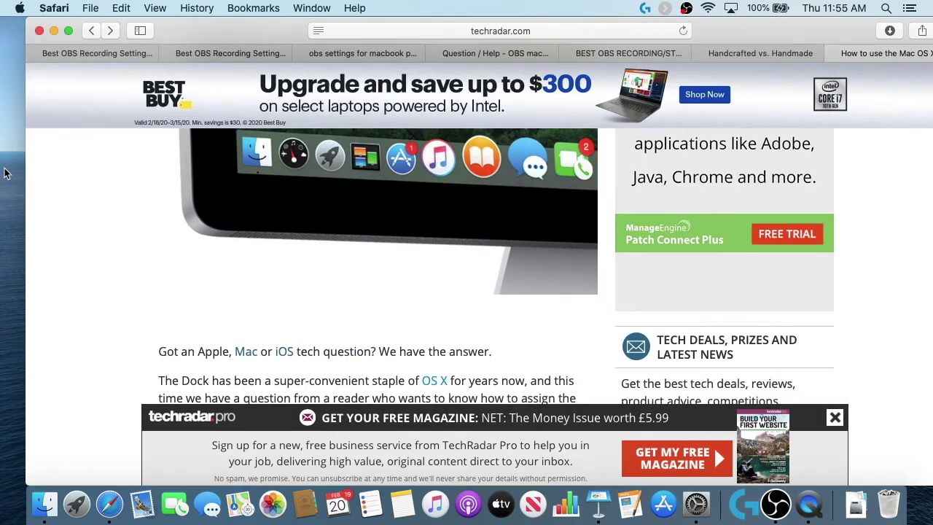
drag(24, 170, 182, 170)
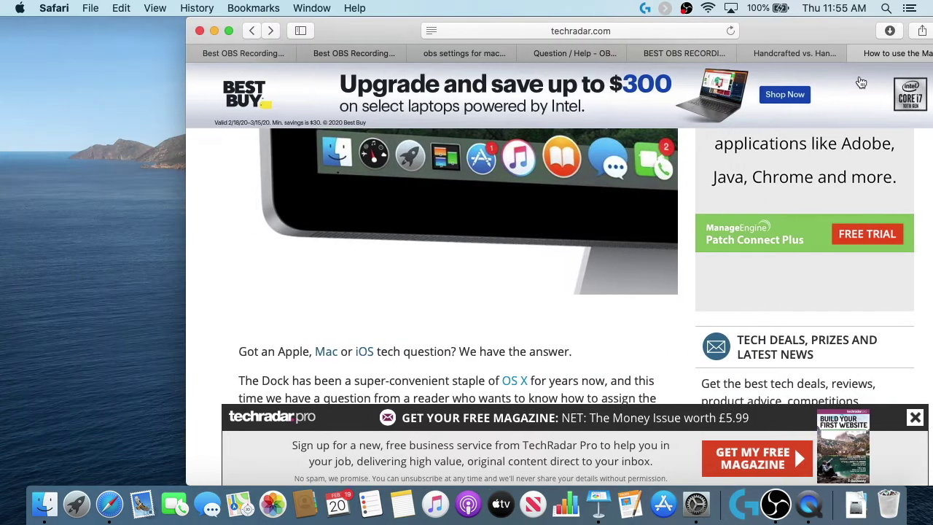
drag(813, 32, 692, 24)
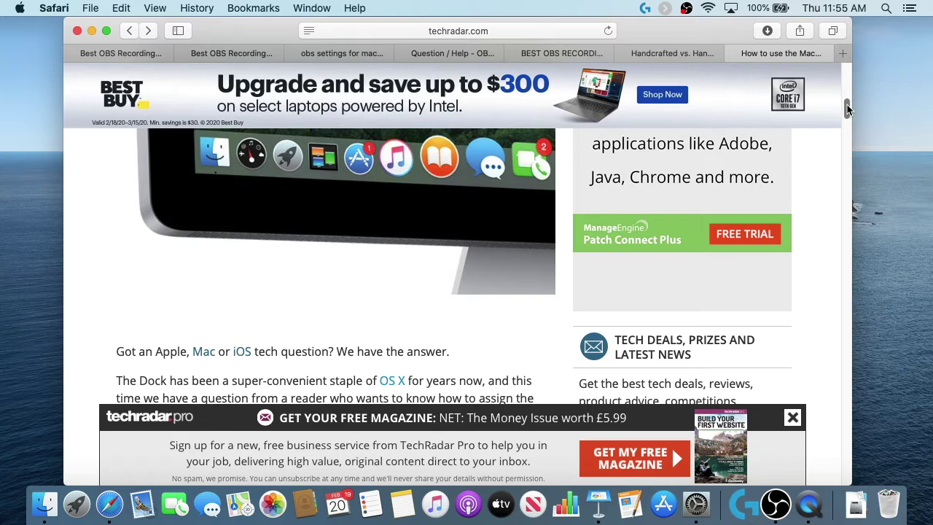
Step: Scroll the article to the 'Another important thing' note about the default display
drag(847, 103, 847, 297)
drag(855, 361, 850, 139)
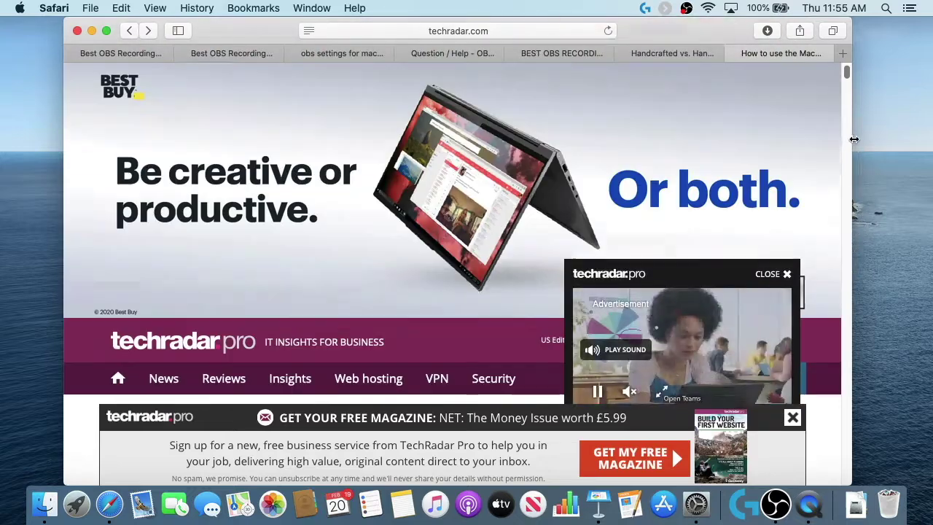
scroll(356, 358, down, 10)
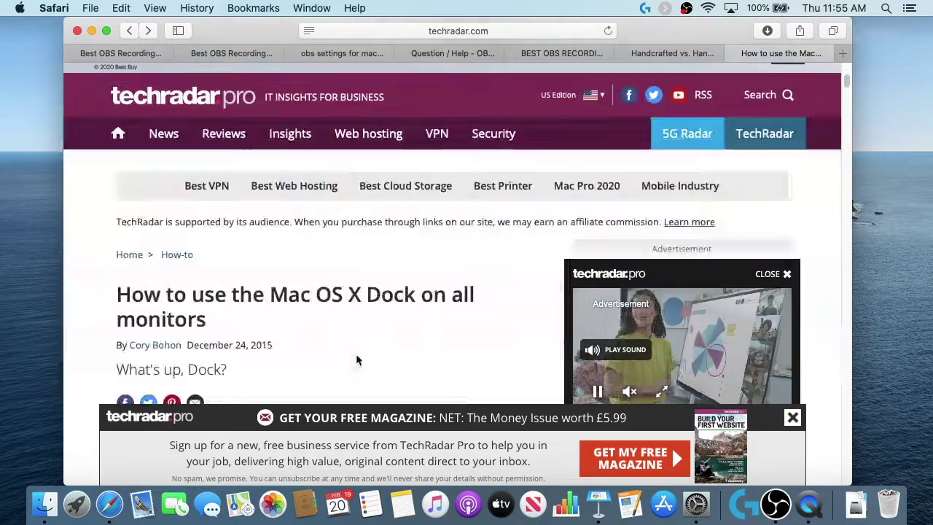
scroll(356, 357, up, 1)
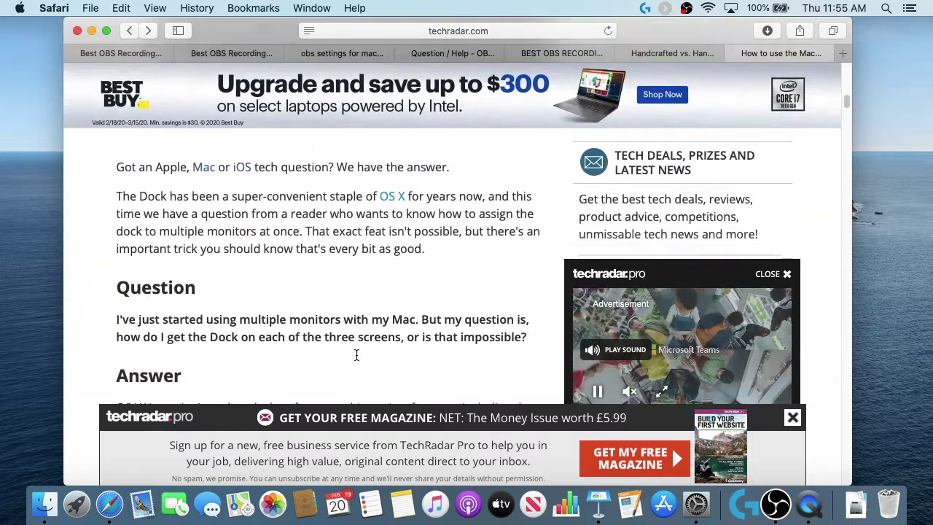
scroll(356, 356, down, 8)
scroll(356, 355, down, 15)
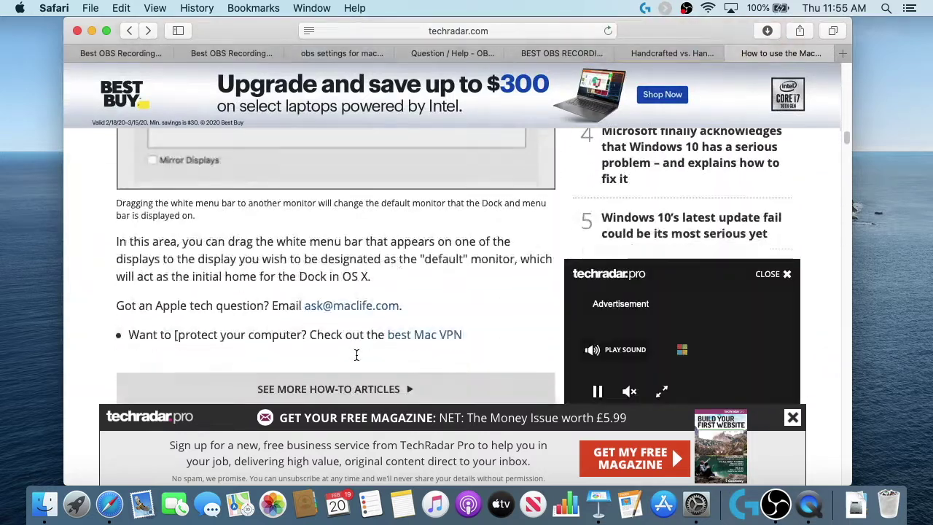
scroll(357, 360, up, 12)
scroll(356, 360, up, 2)
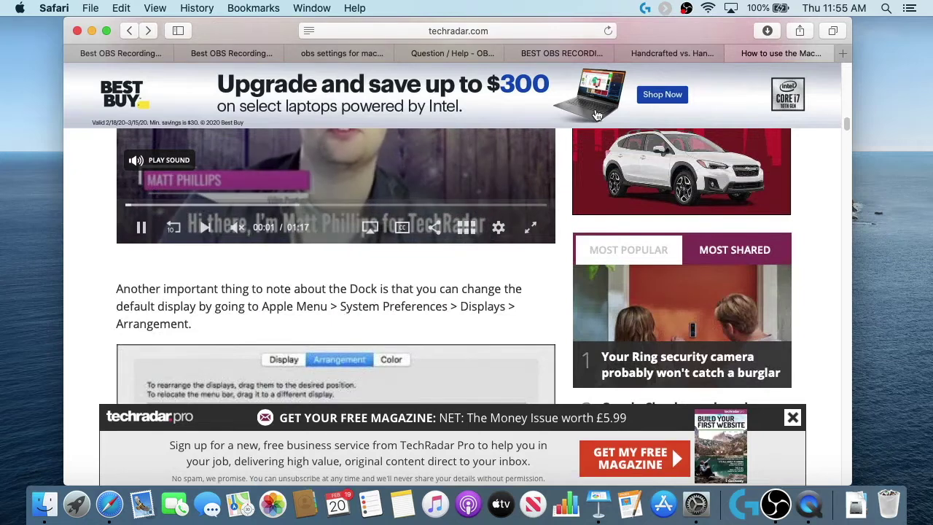
key(ctrl+Up)
Step: Pick the Trackpad window in Mission Control and show its More Gestures options
click(758, 307)
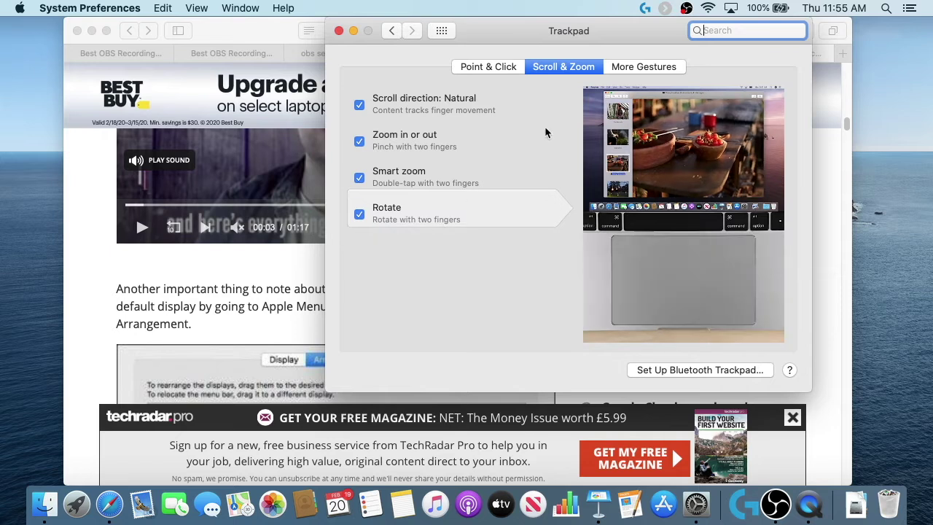
click(654, 68)
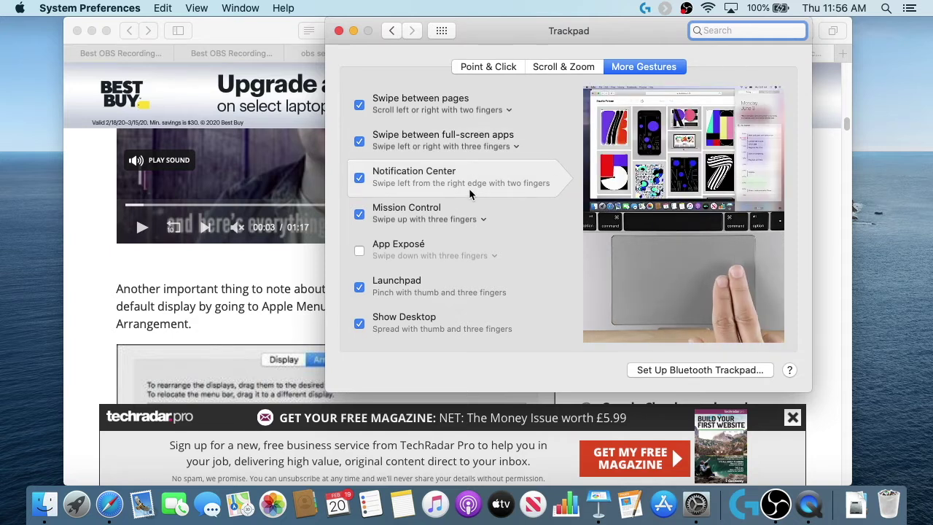
Step: Drag the TechRadar Dock article tab out into its own Safari window
scroll(470, 190, right, 5)
scroll(469, 190, left, 5)
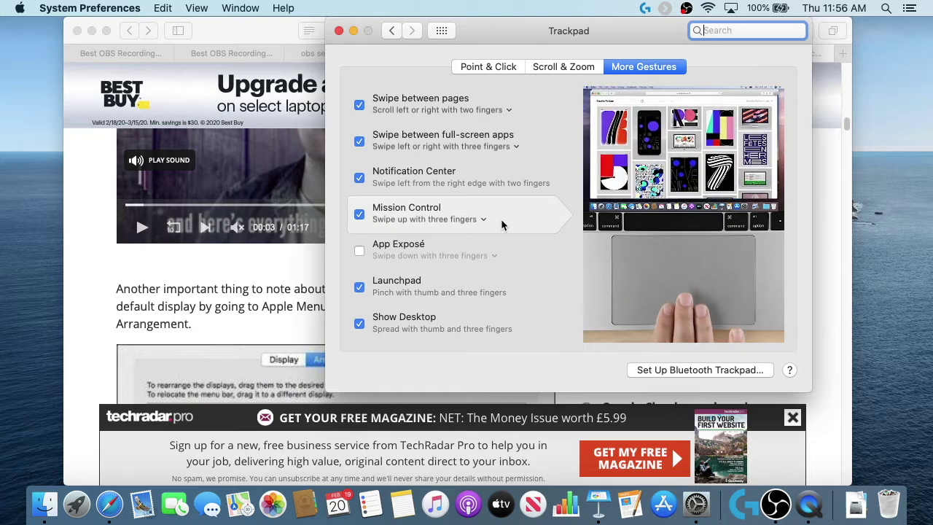
key(ctrl+Up)
key(ctrl+Down)
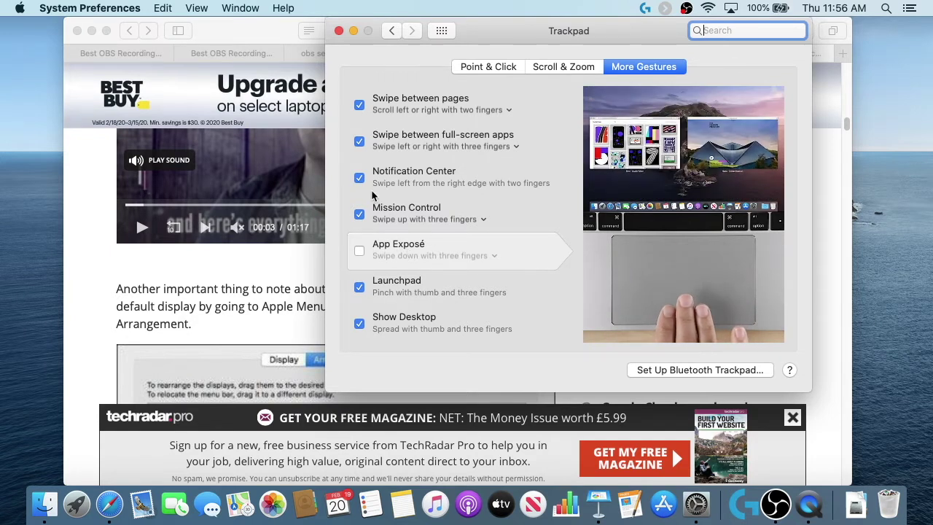
click(220, 35)
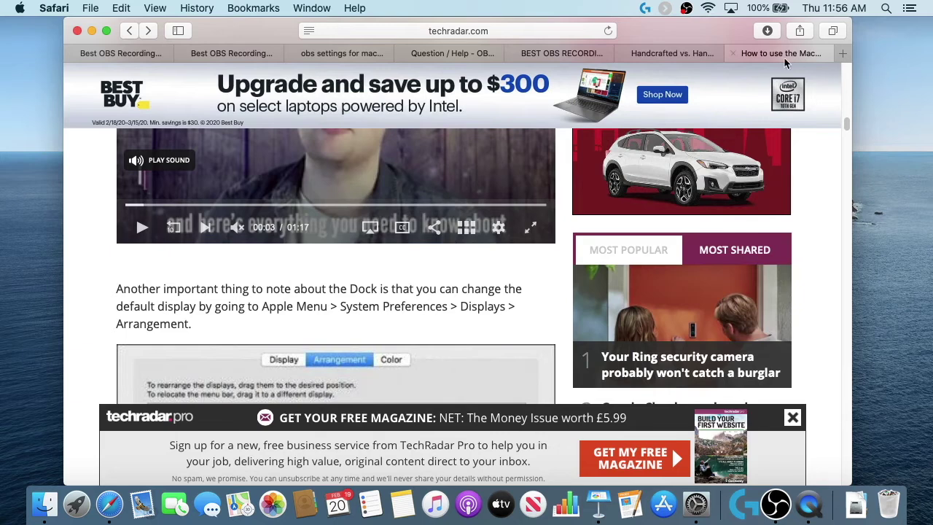
drag(782, 58, 788, 131)
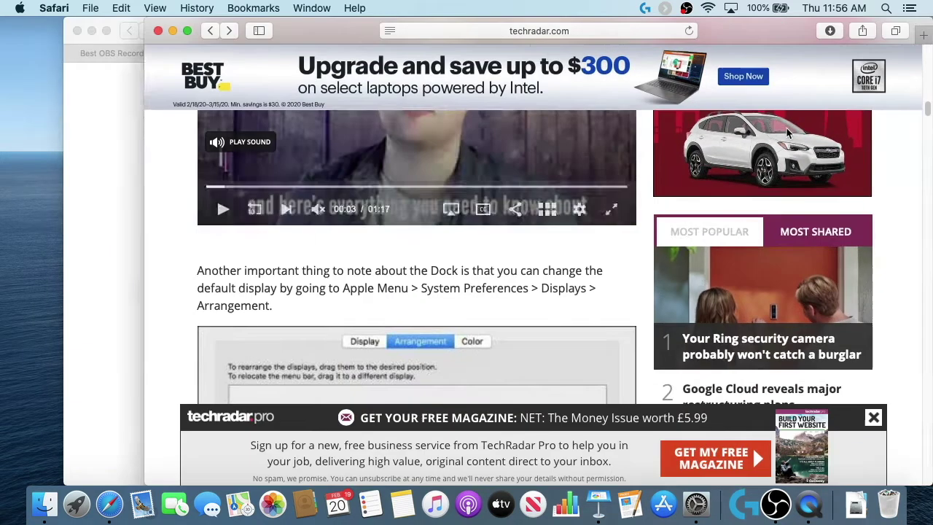
Step: Turn on the App Exposé gesture in Trackpad More Gestures
key(ctrl+Up)
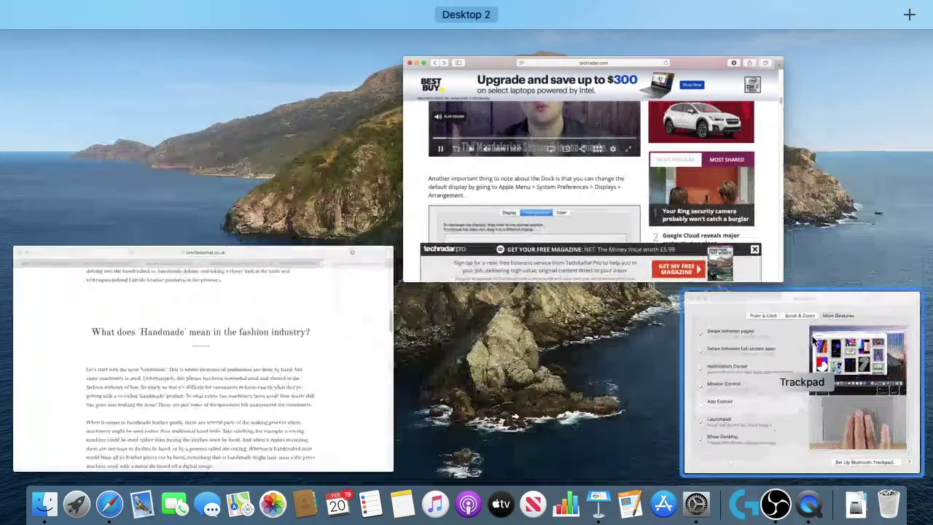
click(838, 359)
click(357, 251)
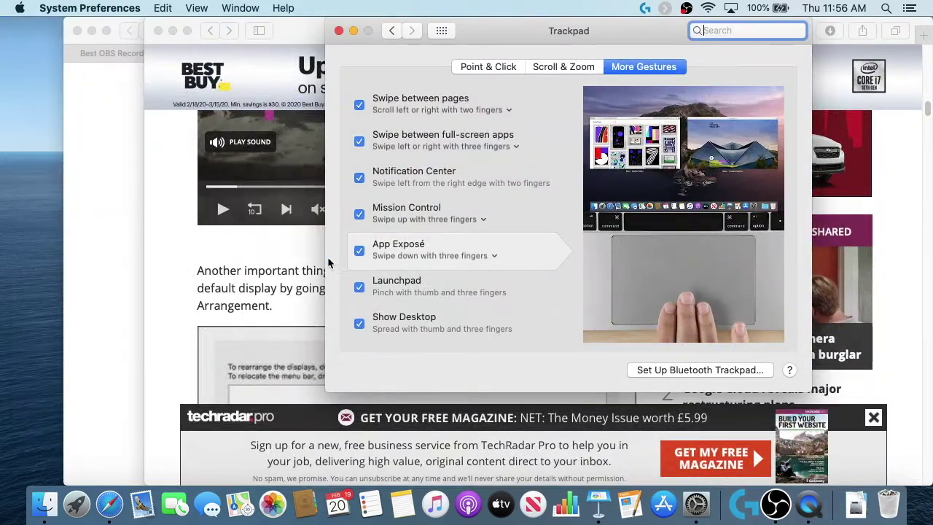
Step: Test App Exposé and Mission Control on Safari's windows, then return to the Trackpad settings
click(142, 241)
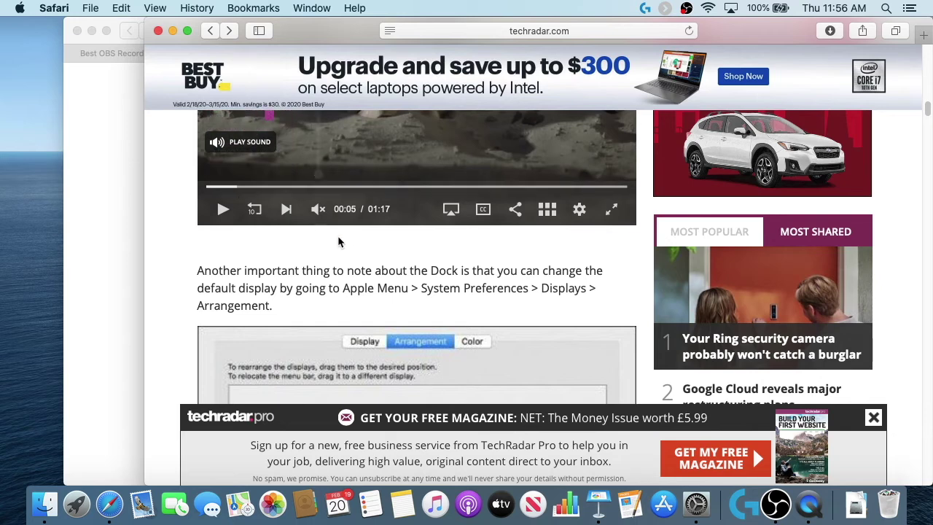
key(ctrl+Down)
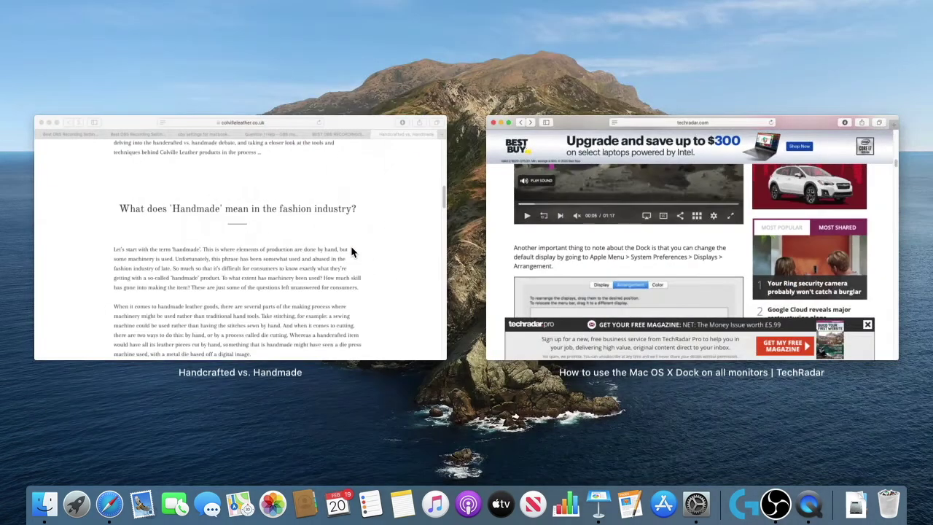
key(Escape)
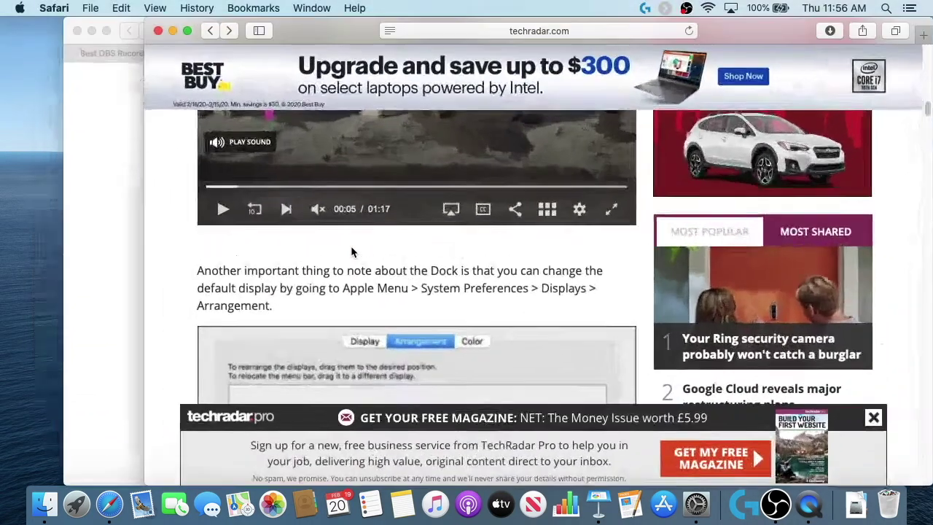
key(ctrl+Up)
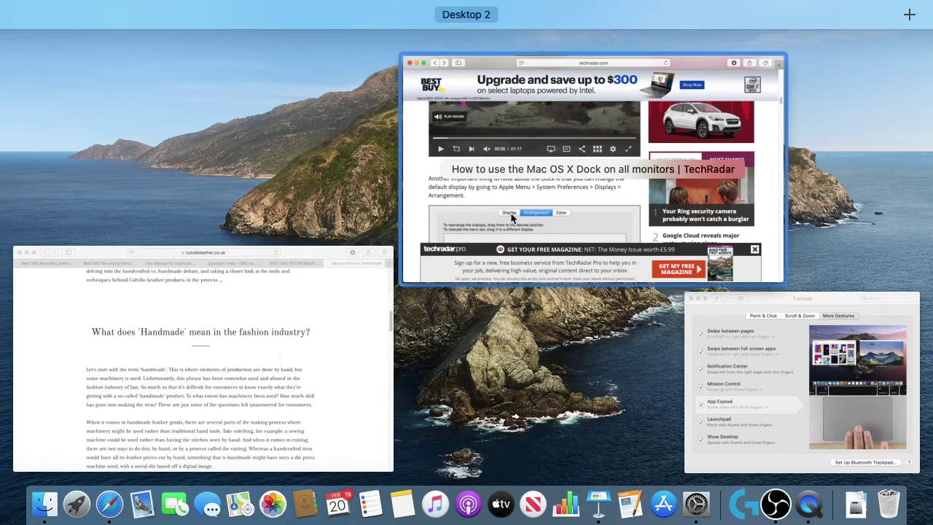
click(489, 243)
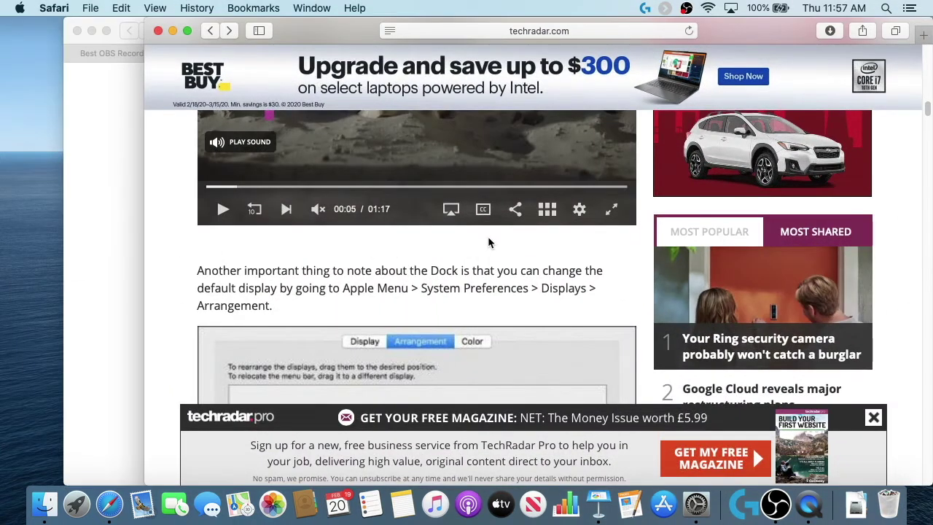
key(ctrl+Down)
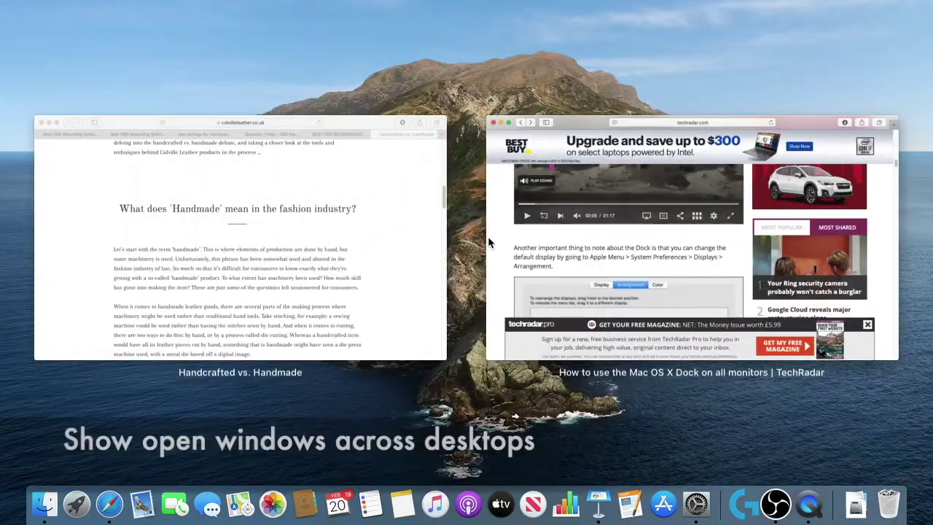
key(ctrl+Down)
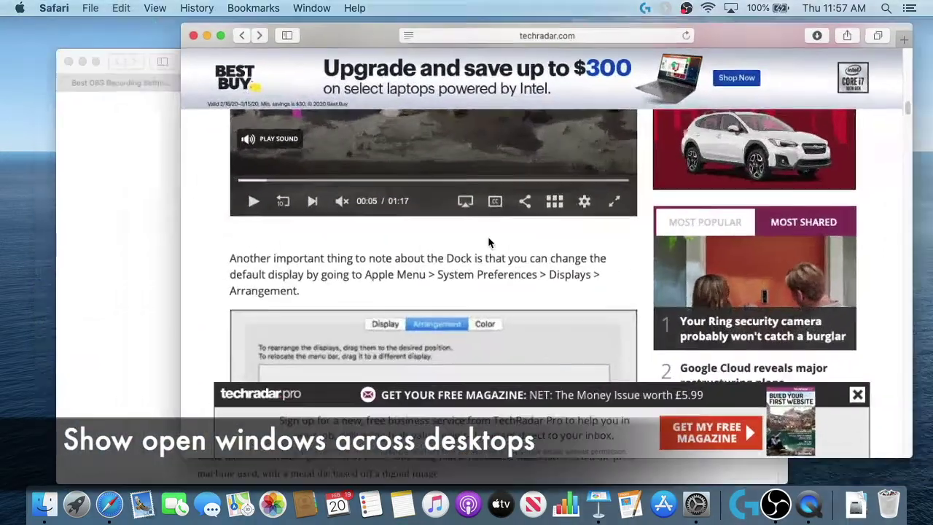
key(ctrl+Up)
click(833, 356)
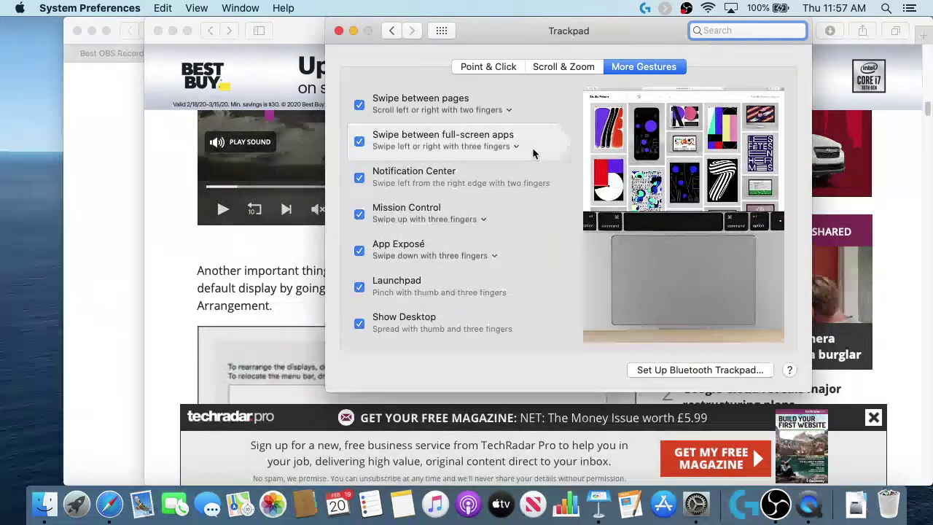
Step: Use Window > Merge All Windows in Safari, then bring the Trackpad preferences back in front
key(ctrl+Down)
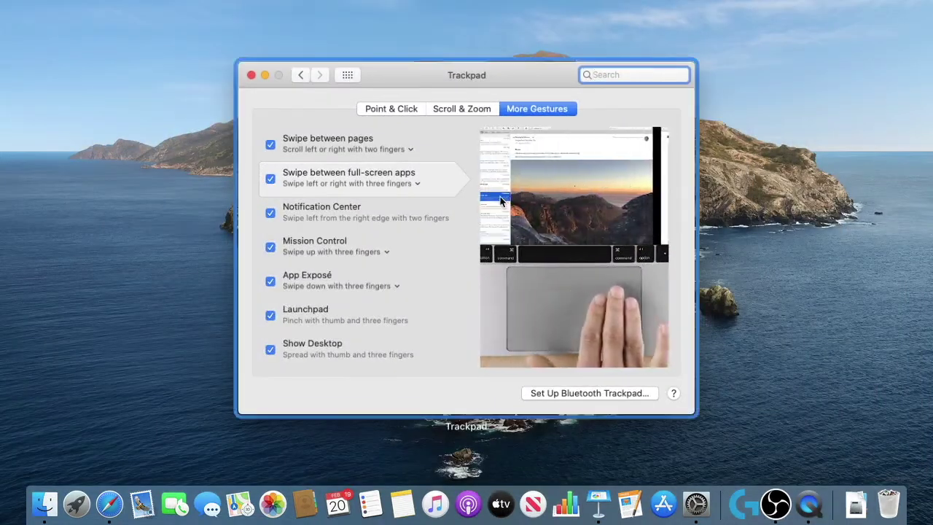
click(501, 201)
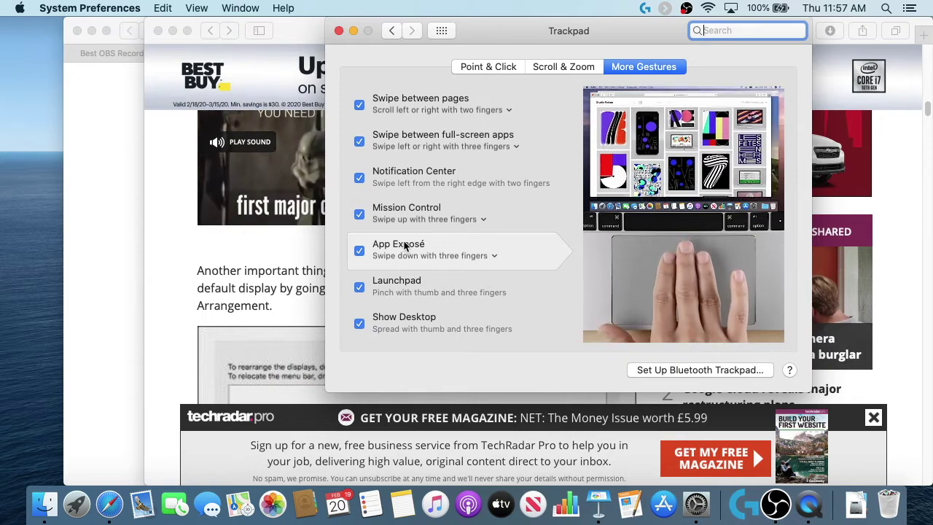
click(151, 212)
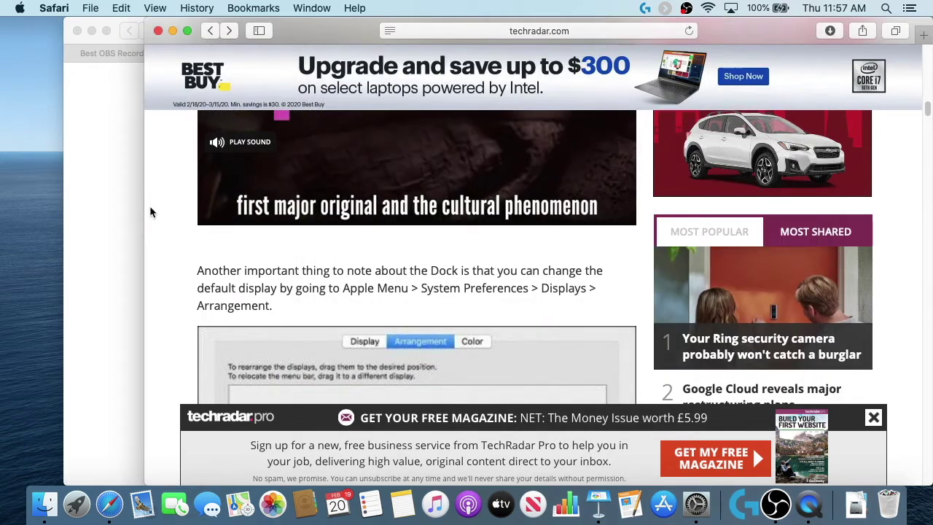
click(99, 206)
click(312, 8)
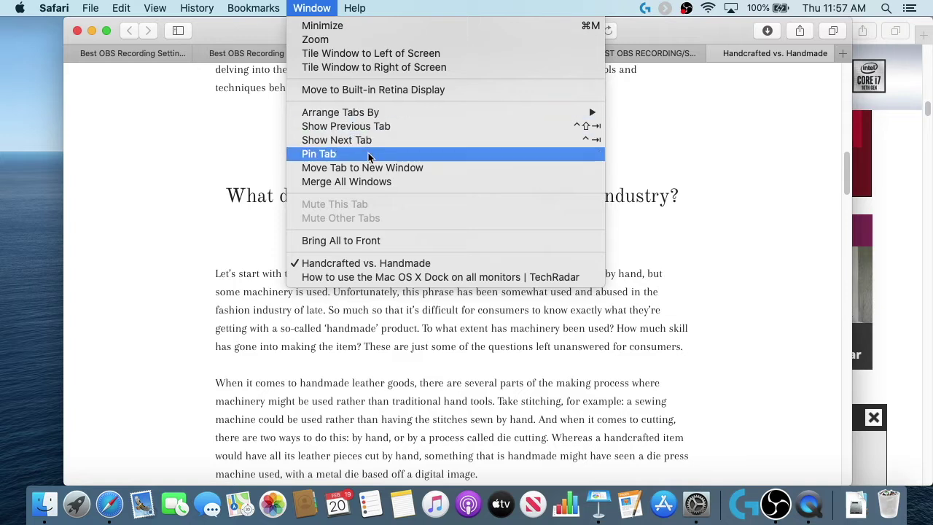
mouse_move(373, 114)
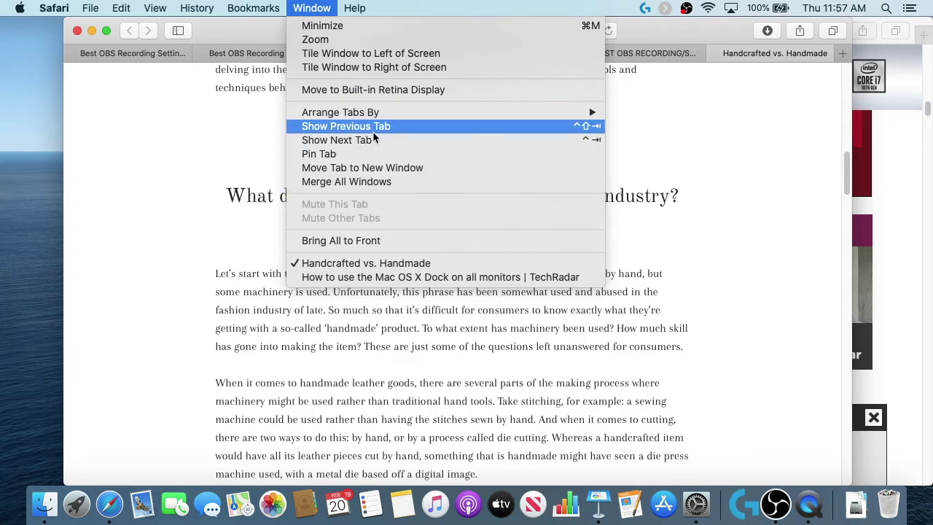
click(385, 180)
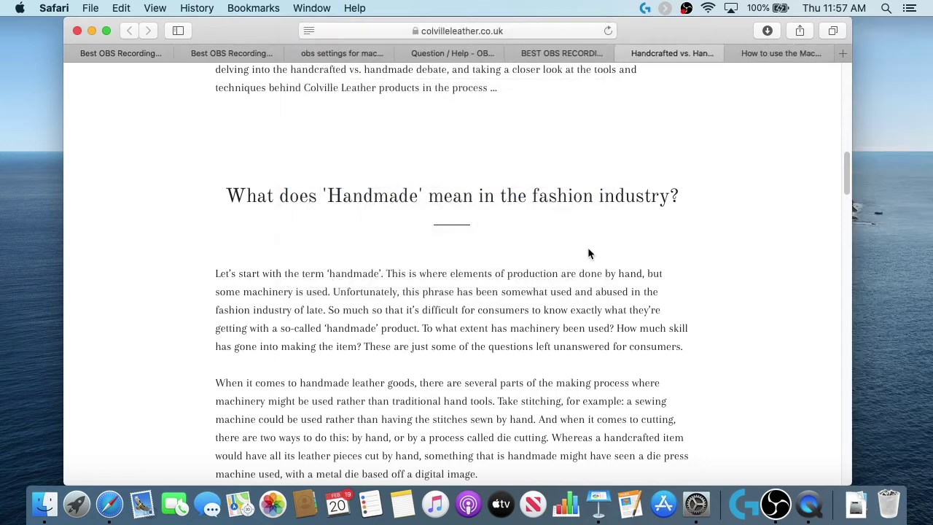
key(ctrl+Up)
click(795, 322)
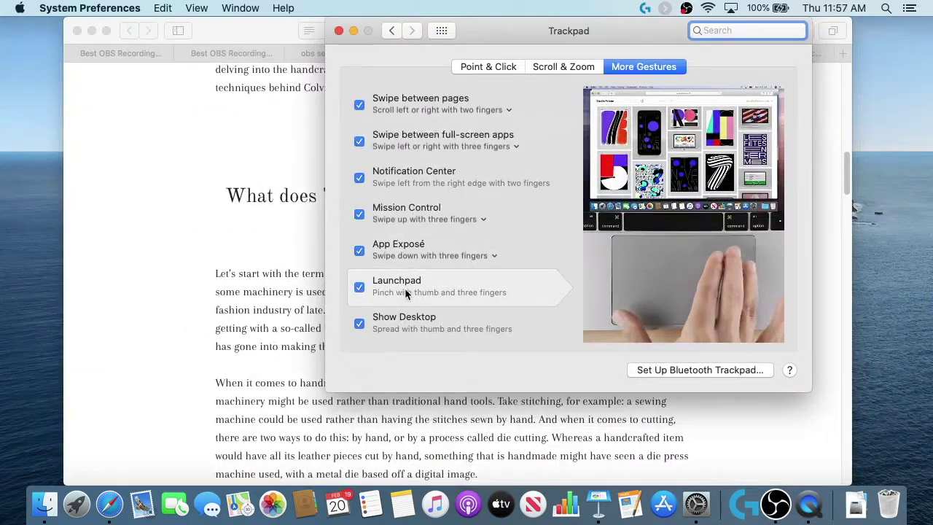
key(F4)
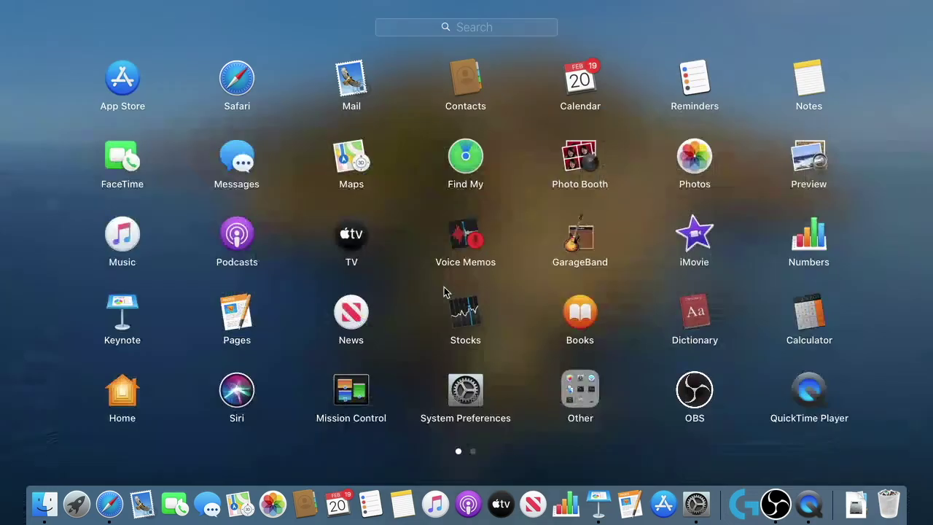
click(415, 290)
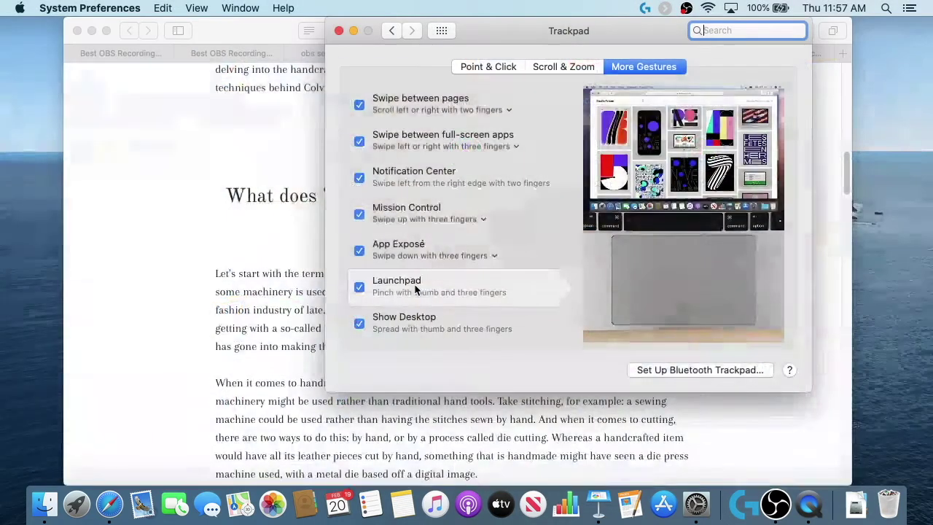
key(F4)
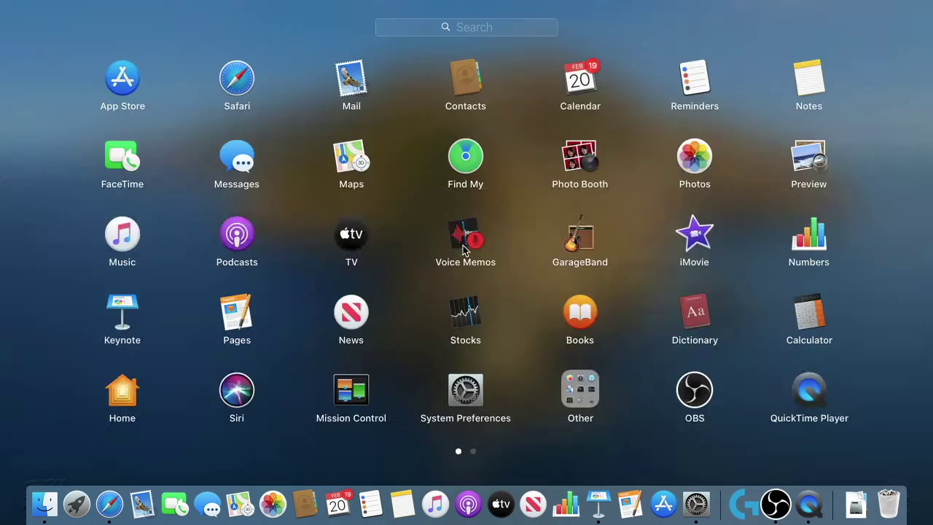
click(408, 237)
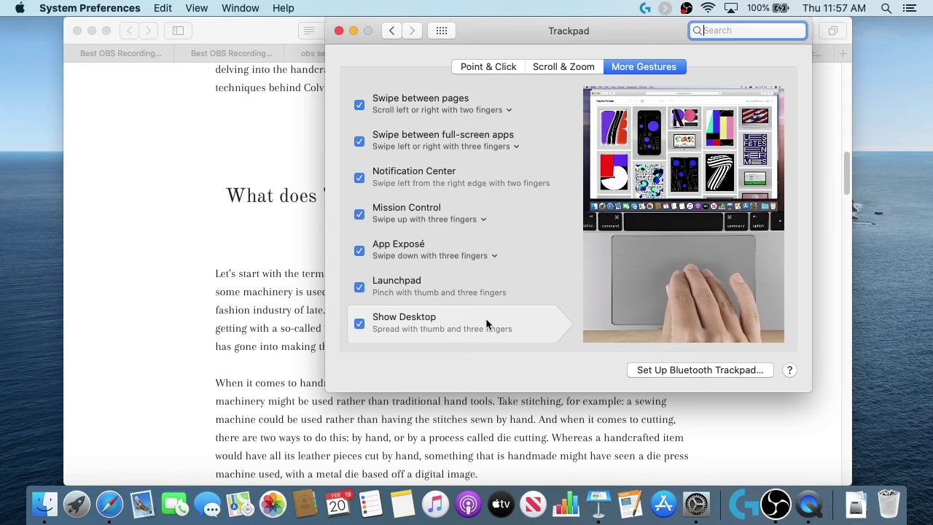
key(F11)
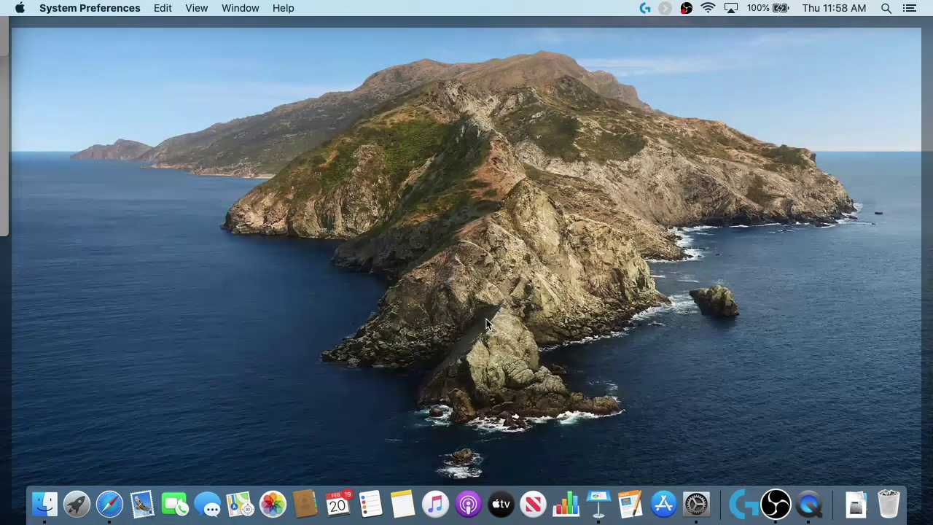
key(F11)
key(F11)
key(F11)
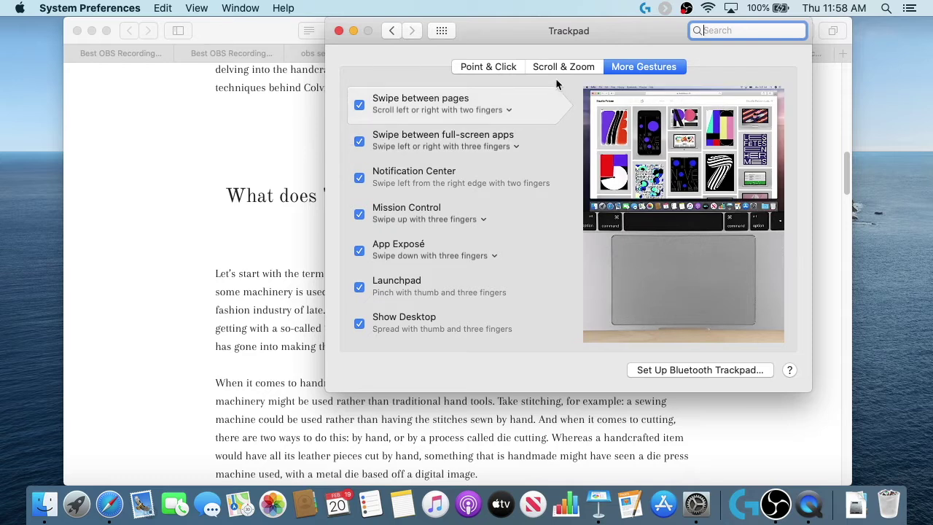
Step: Leave the Trackpad pane with Show All to see every preference pane again
click(442, 31)
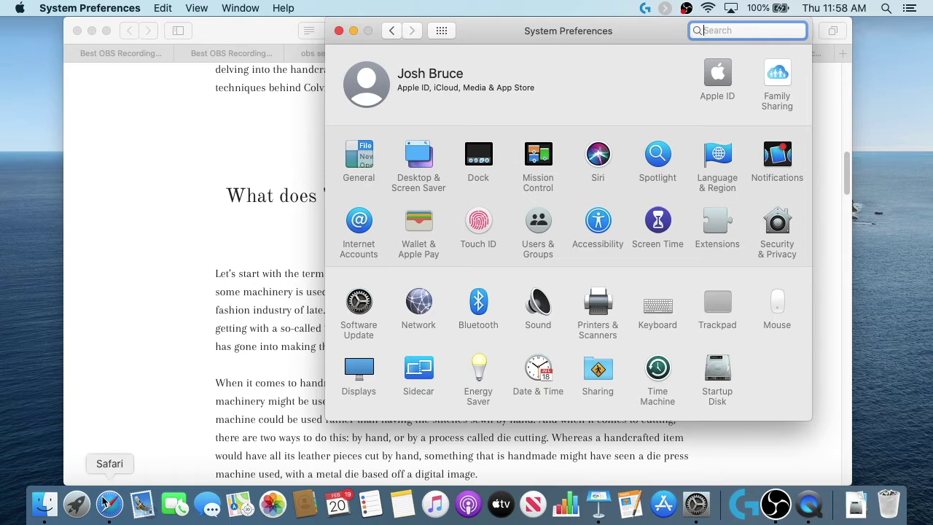
Step: Drag Launchpad off the Dock and move Safari to sit right after Mail
drag(77, 510, 78, 270)
drag(78, 271, 78, 270)
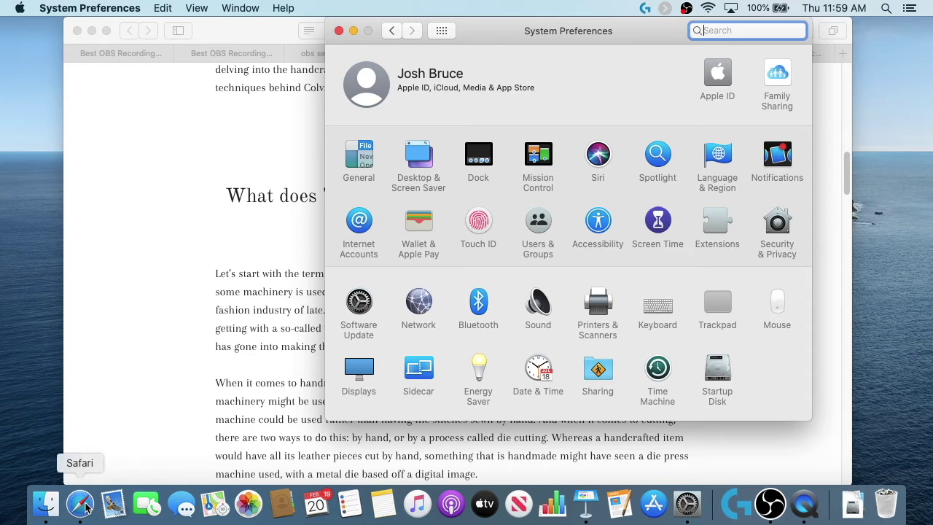
drag(80, 503, 117, 504)
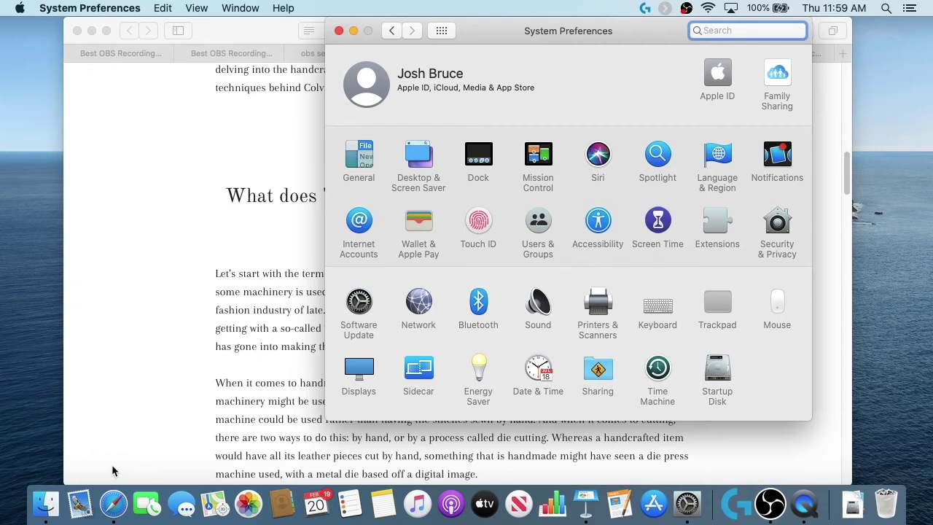
Step: Search Spotlight for 'mail', then dismiss it without opening anything
key(super+space)
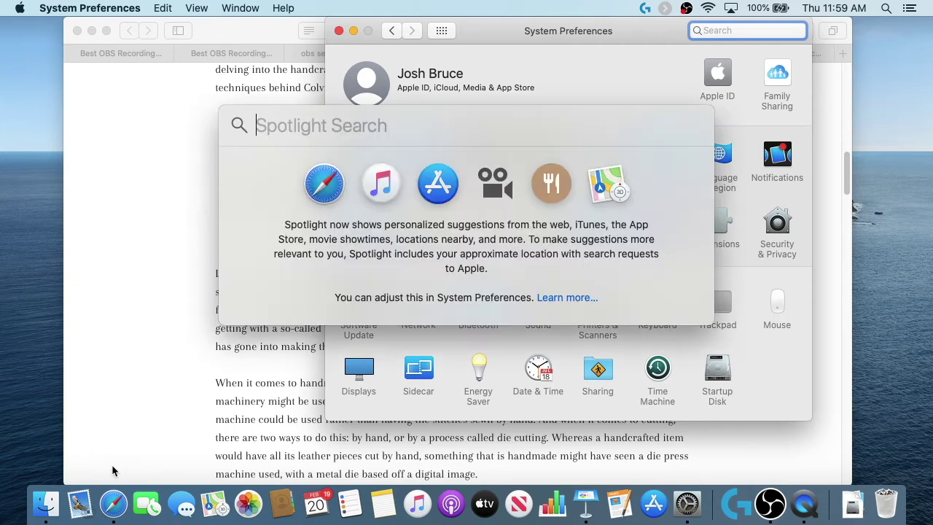
text(mail)
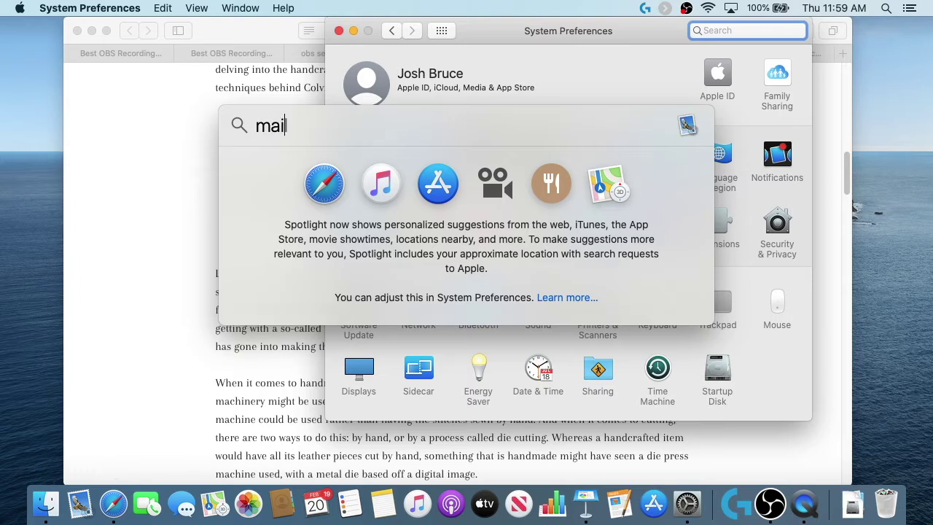
key(Escape)
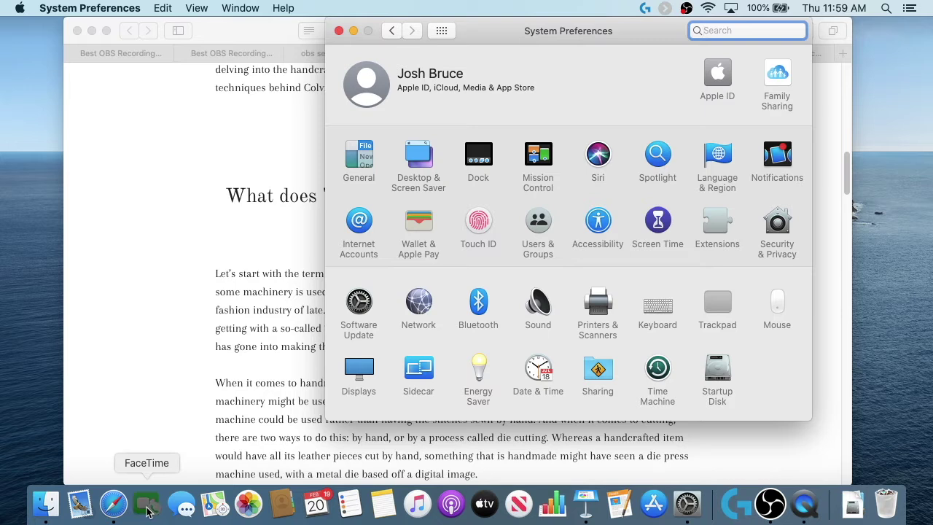
Step: Move FaceTime and Messages ahead of Safari, and remove Maps, Photos and Contacts from the Dock
drag(148, 510, 108, 513)
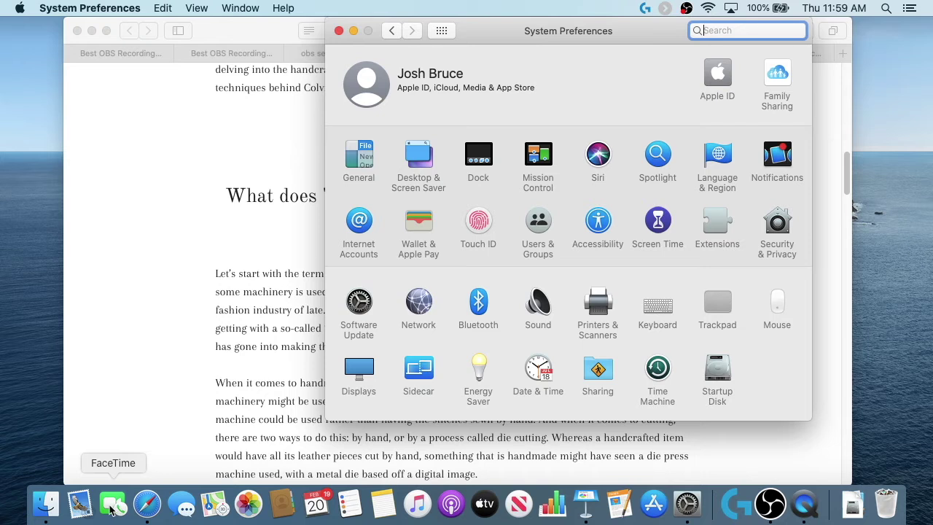
drag(184, 503, 108, 503)
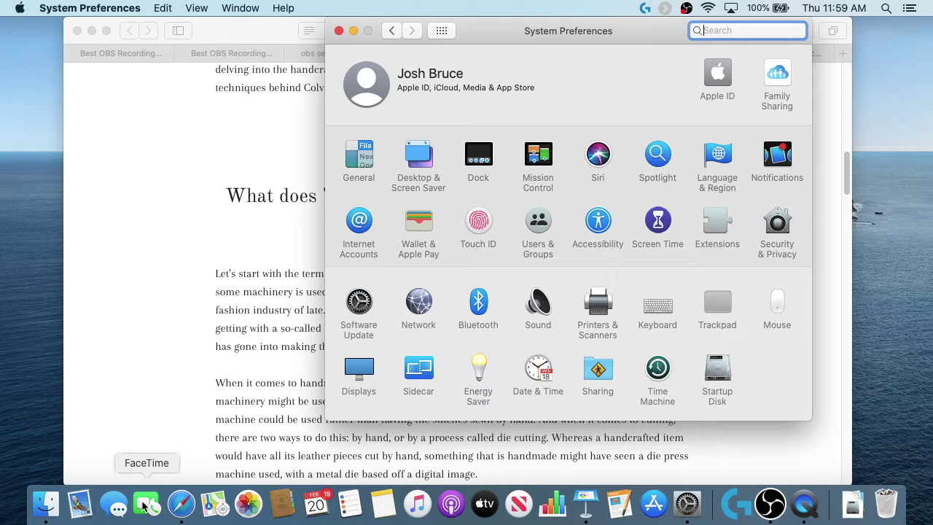
drag(216, 505, 209, 253)
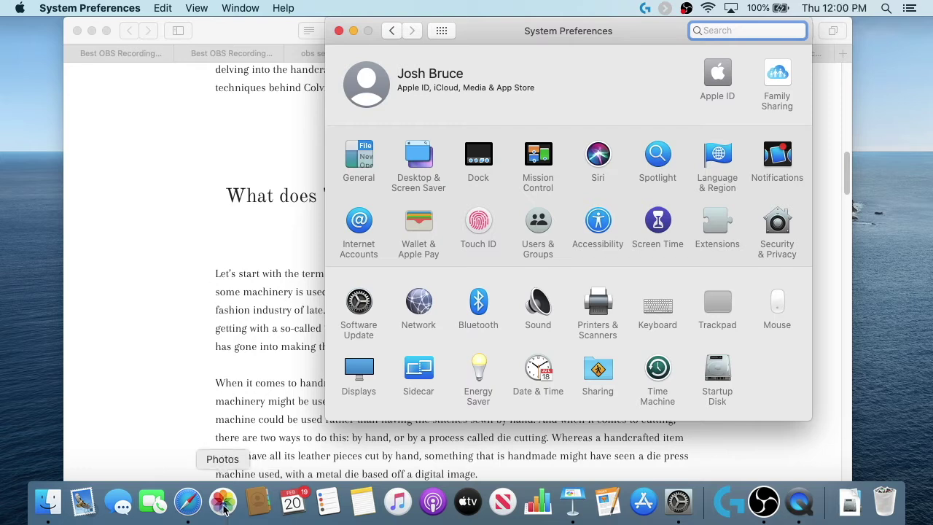
drag(224, 503, 211, 237)
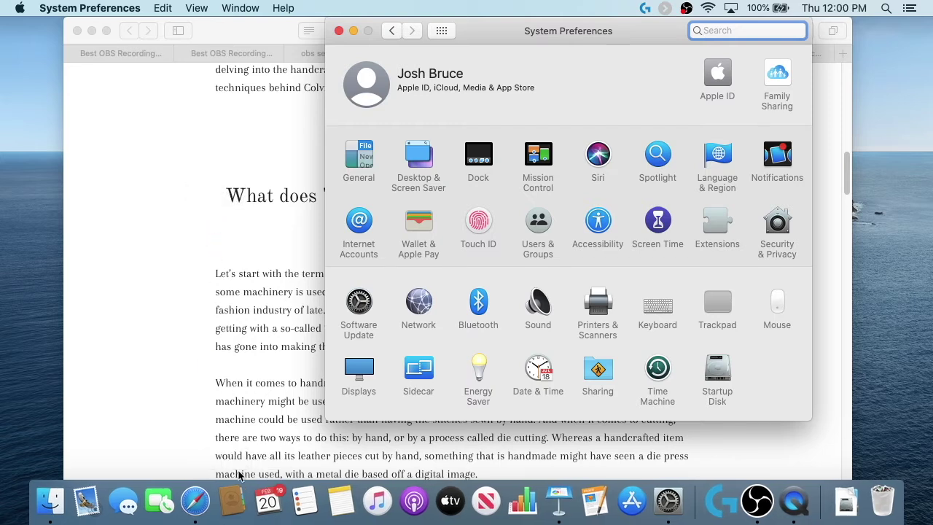
drag(235, 499, 229, 212)
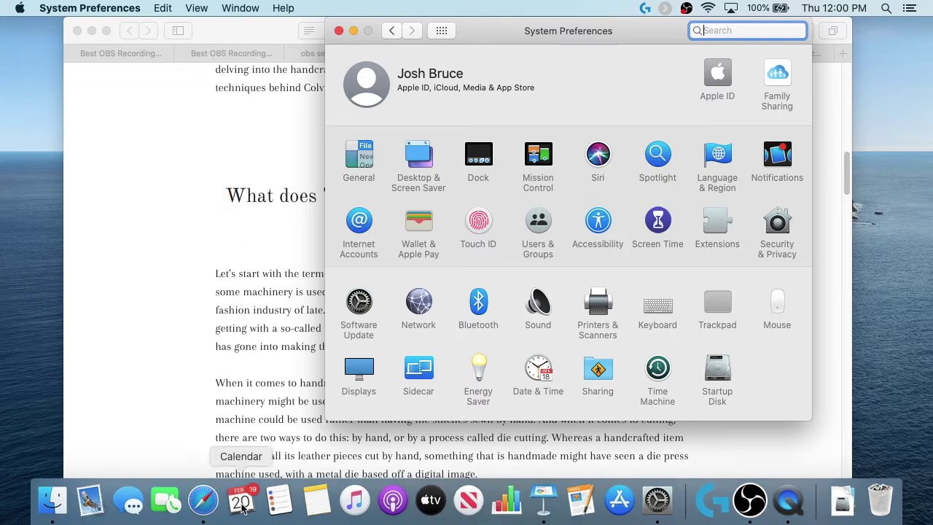
Step: Move Calendar and Reminders ahead of Safari, then remove Music, Podcasts, TV, News and Numbers
drag(243, 508, 203, 508)
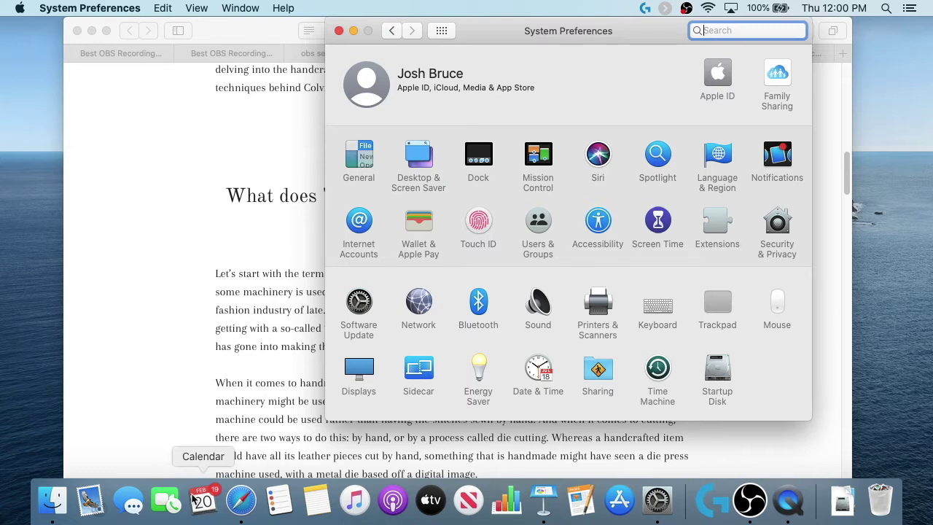
mouse_move(286, 500)
mouse_down()
mouse_move(240, 503)
mouse_move(312, 501)
mouse_move(266, 502)
mouse_move(283, 497)
mouse_up()
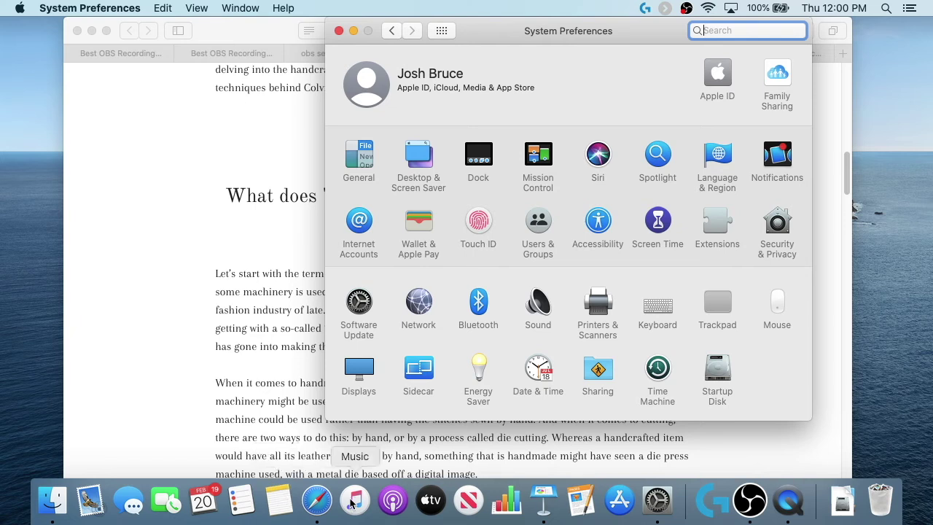
drag(352, 502, 268, 243)
drag(370, 499, 264, 246)
drag(387, 499, 288, 308)
drag(404, 499, 276, 273)
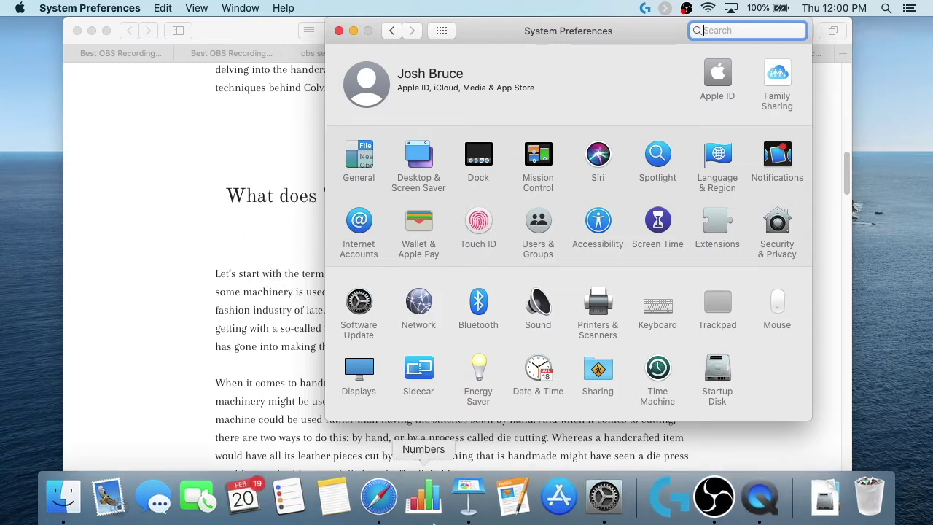
drag(428, 503, 268, 287)
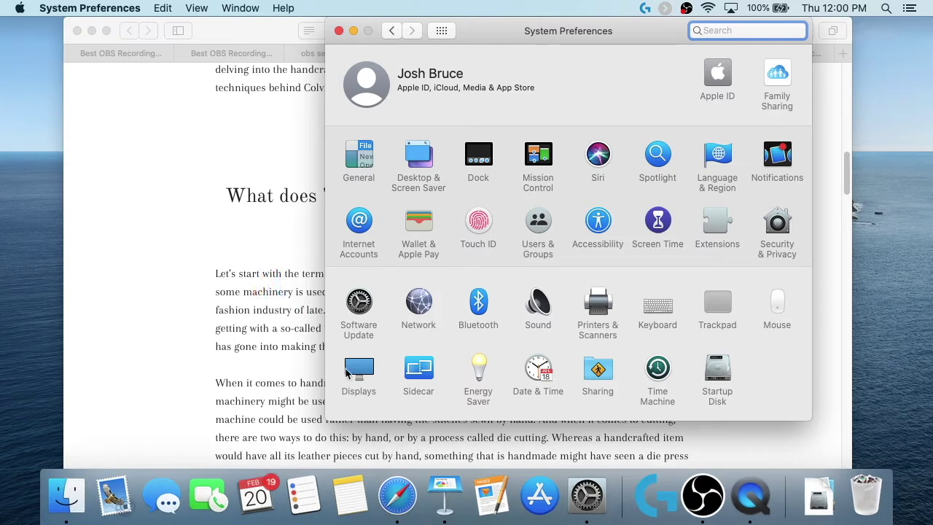
right_click(444, 501)
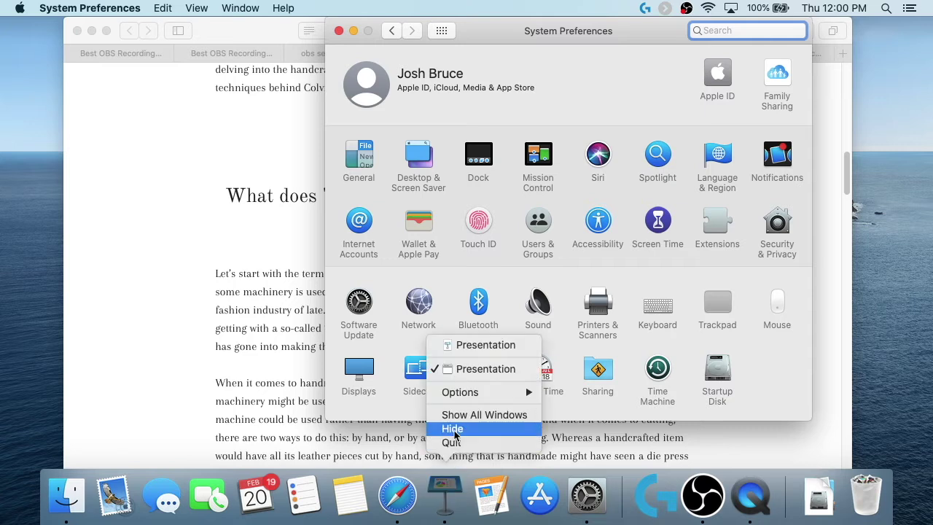
click(455, 440)
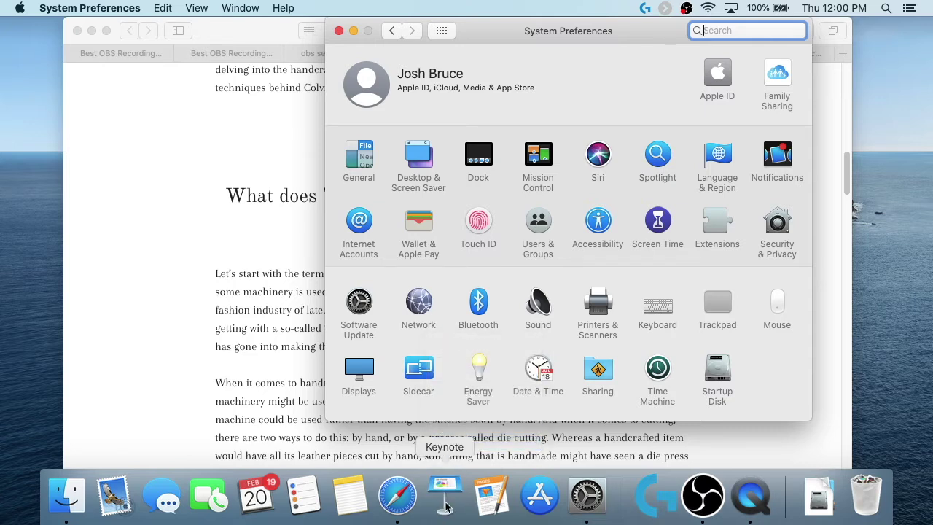
drag(447, 503, 262, 203)
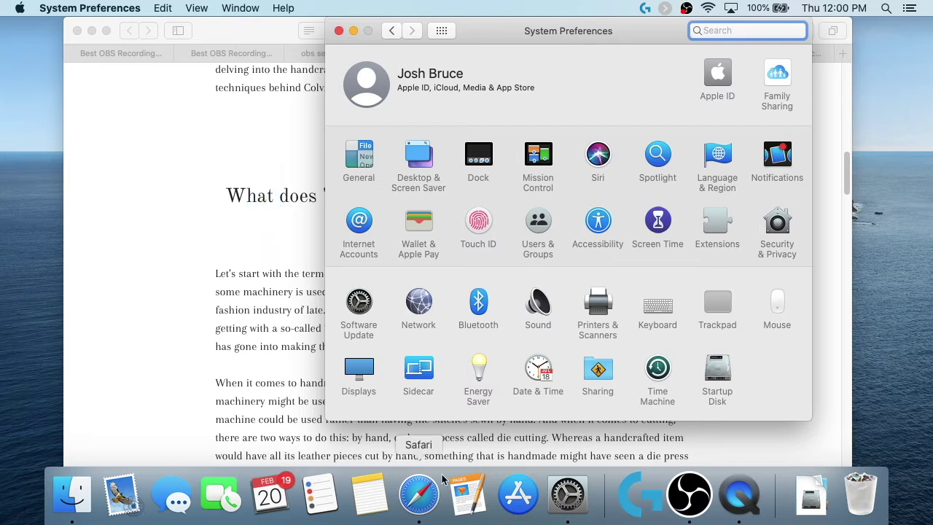
drag(467, 492, 234, 210)
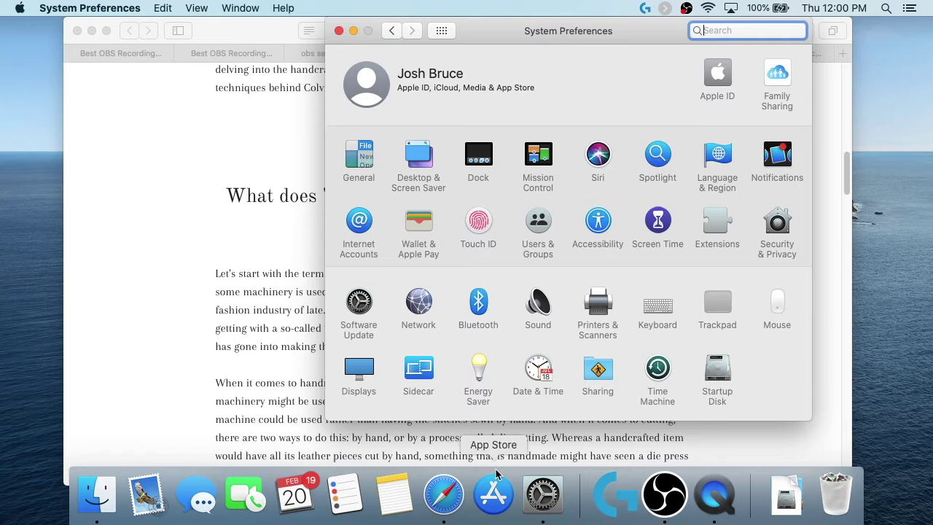
drag(495, 477, 294, 259)
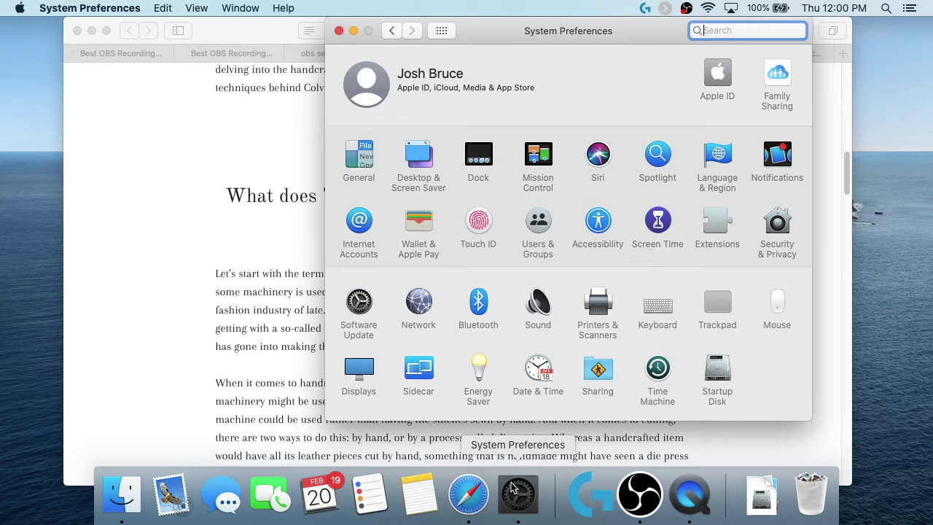
drag(517, 492, 267, 242)
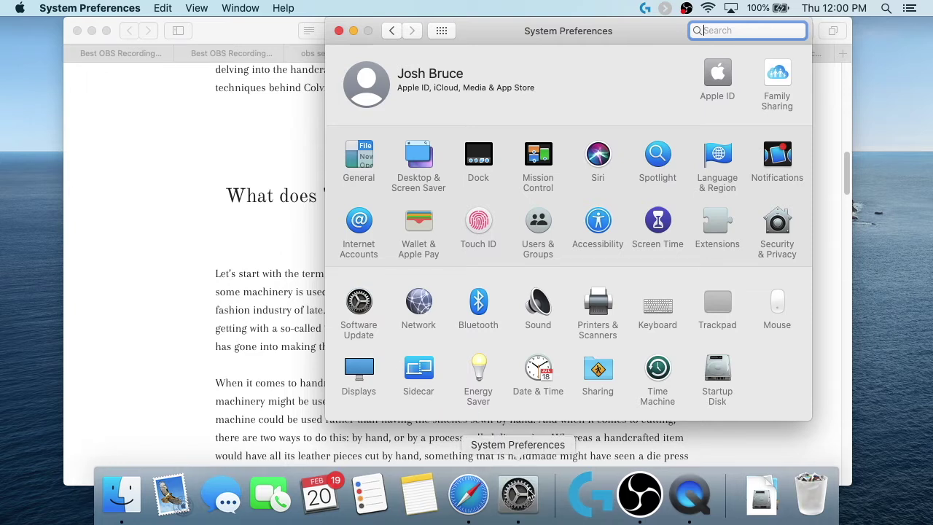
right_click(530, 490)
click(533, 442)
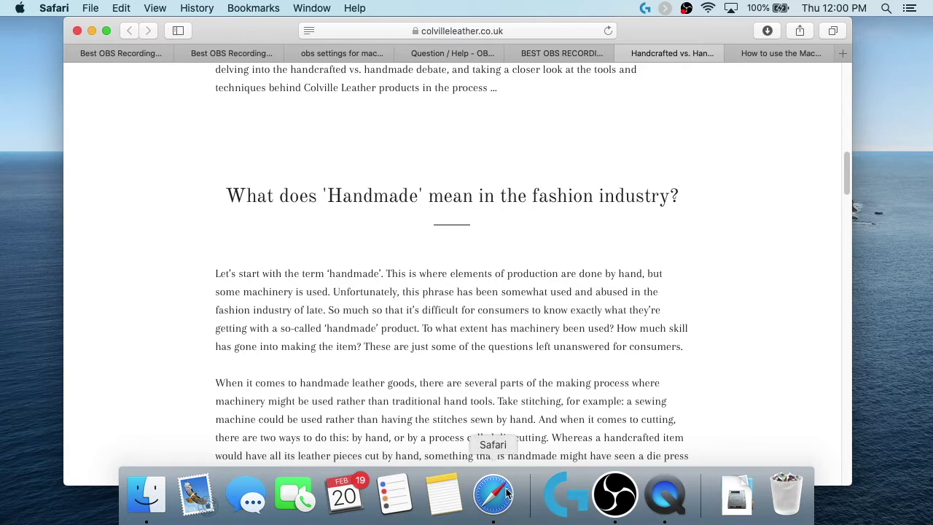
right_click(495, 498)
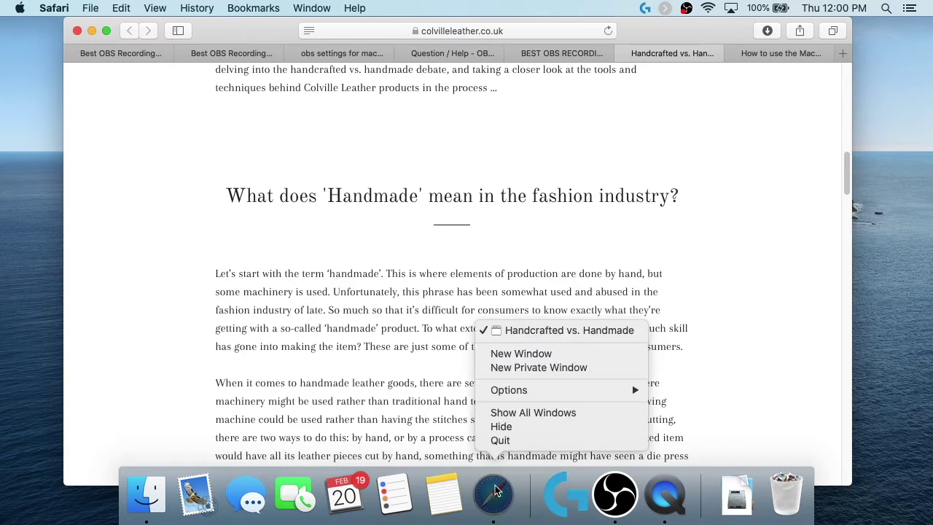
mouse_move(522, 391)
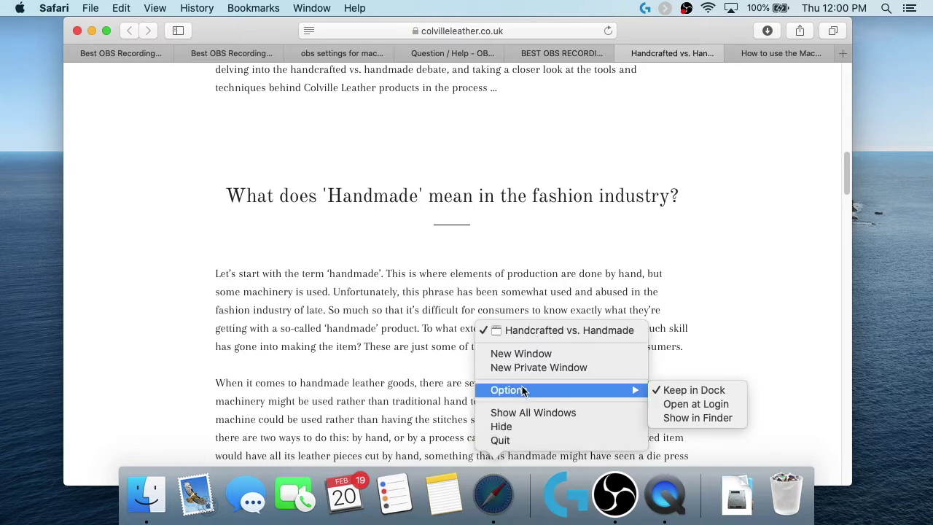
click(515, 479)
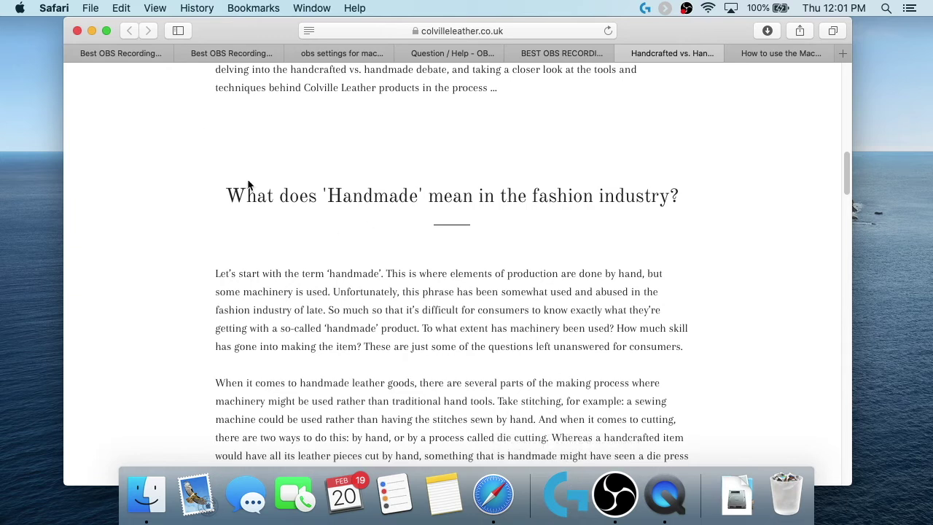
Step: Launch System Preferences from the Apple menu and go to the Dock pane
click(20, 8)
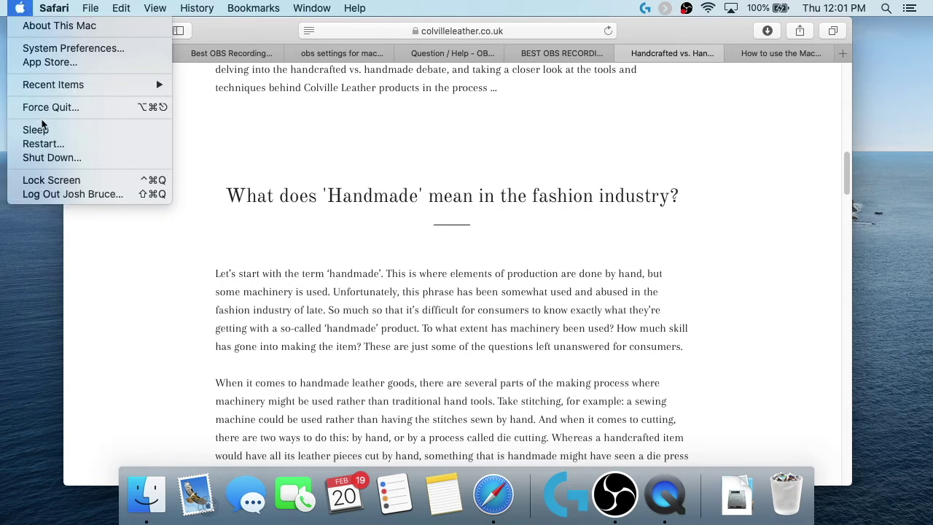
click(65, 48)
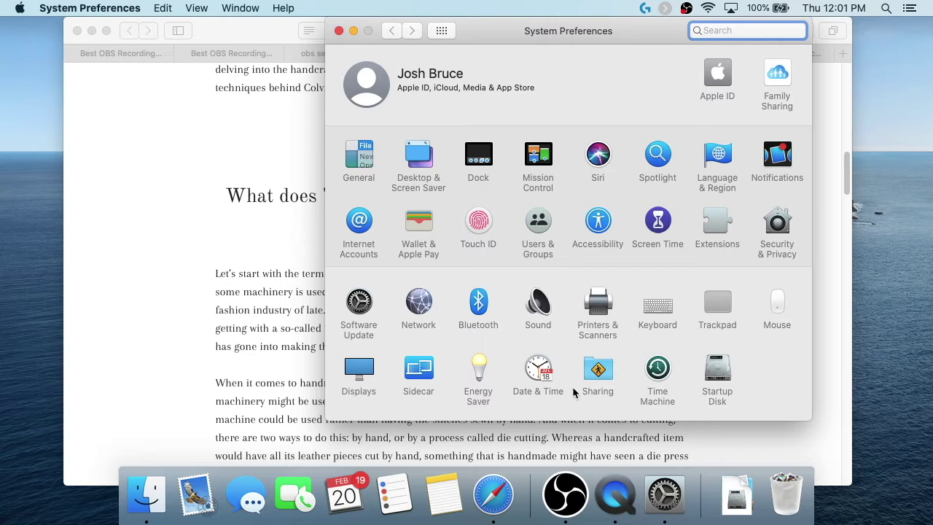
click(476, 151)
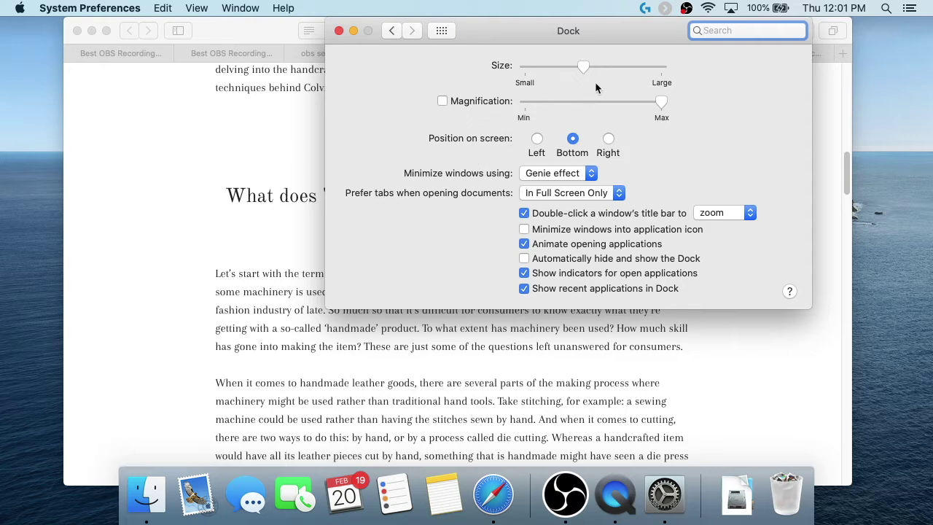
Step: Try out Dock sizes, then drag the Size slider down to the smallest setting
mouse_move(583, 65)
mouse_down()
mouse_move(538, 65)
mouse_move(604, 65)
mouse_move(580, 66)
mouse_up()
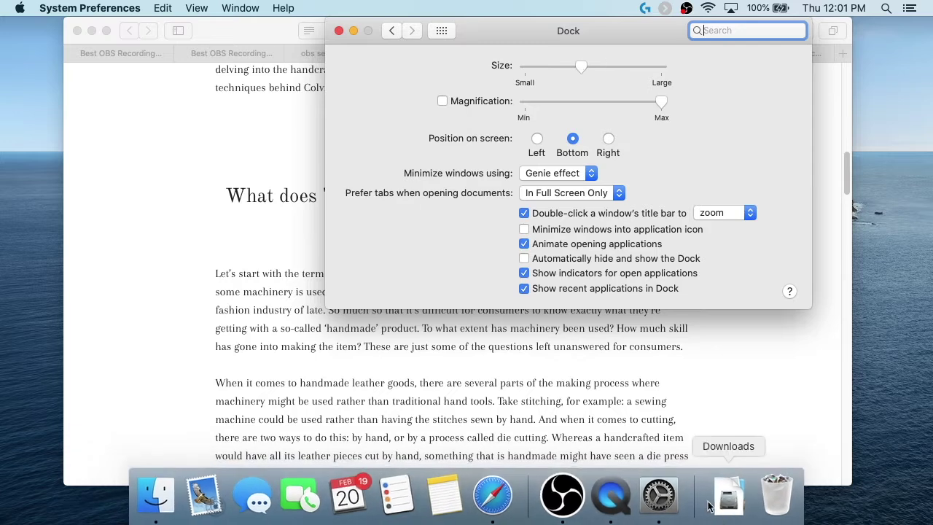
drag(692, 485, 675, 522)
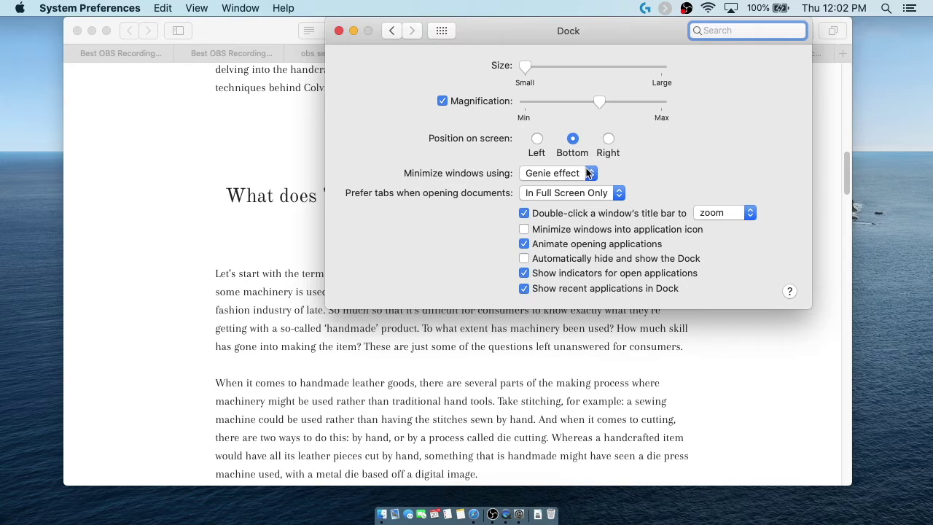
click(591, 175)
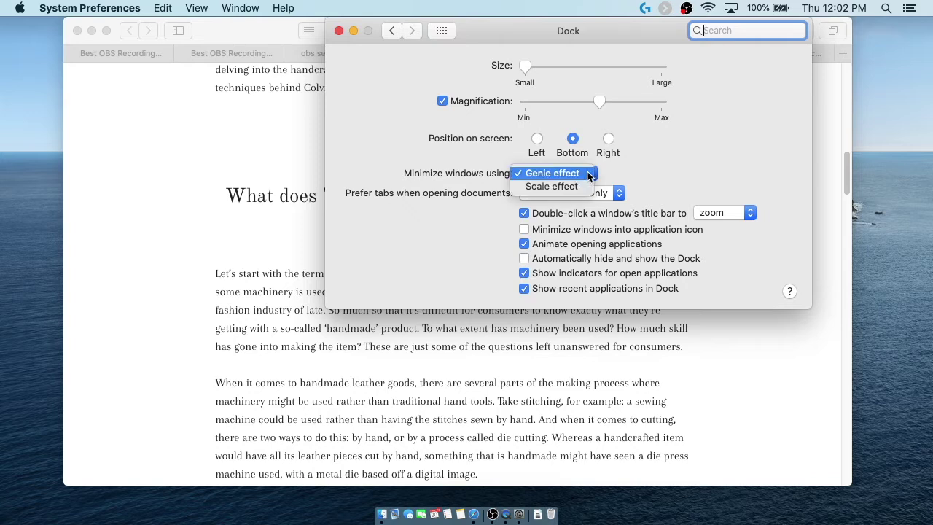
click(601, 175)
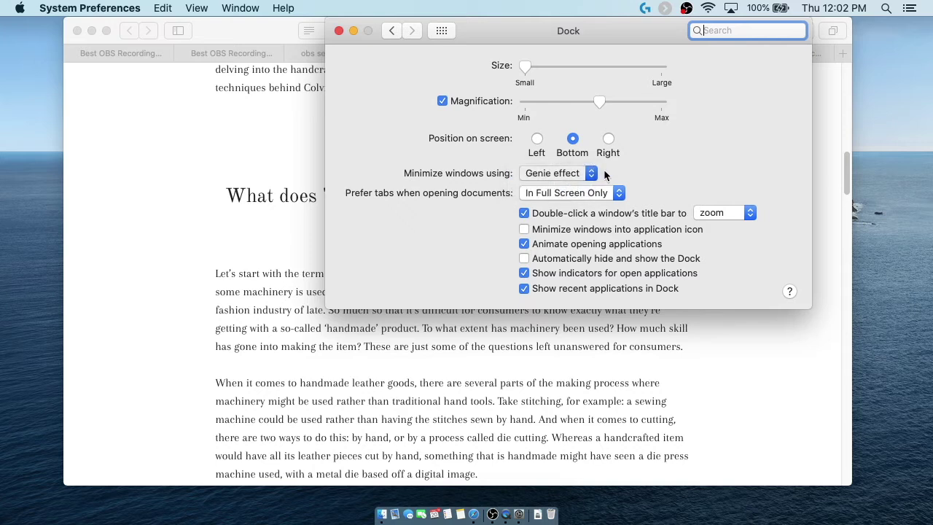
click(353, 30)
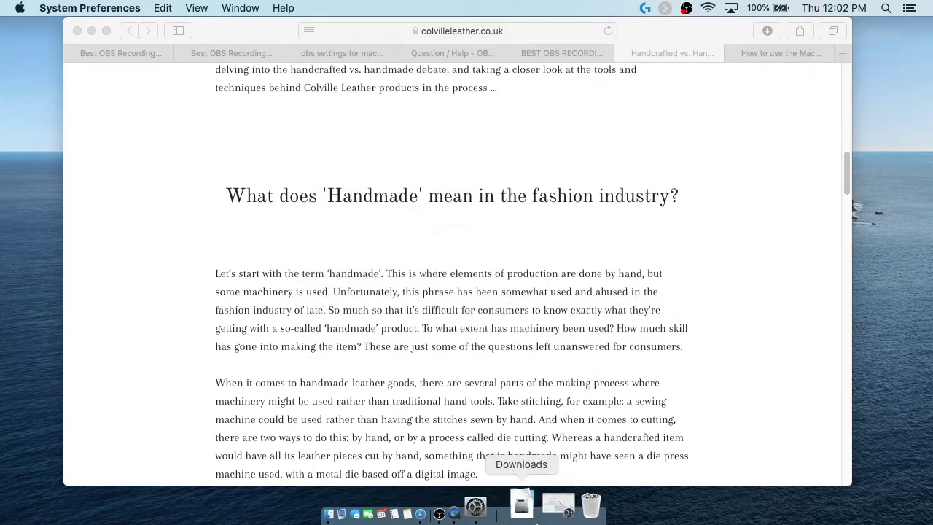
click(540, 495)
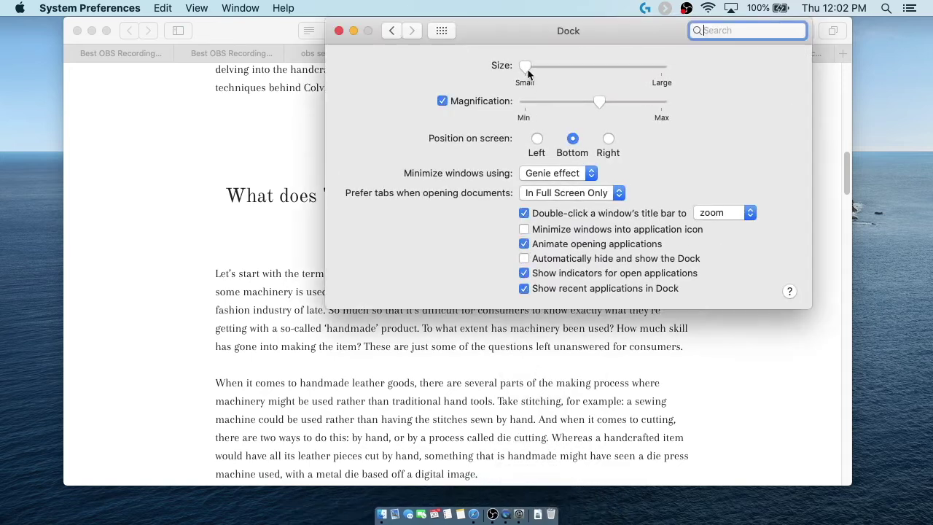
click(554, 173)
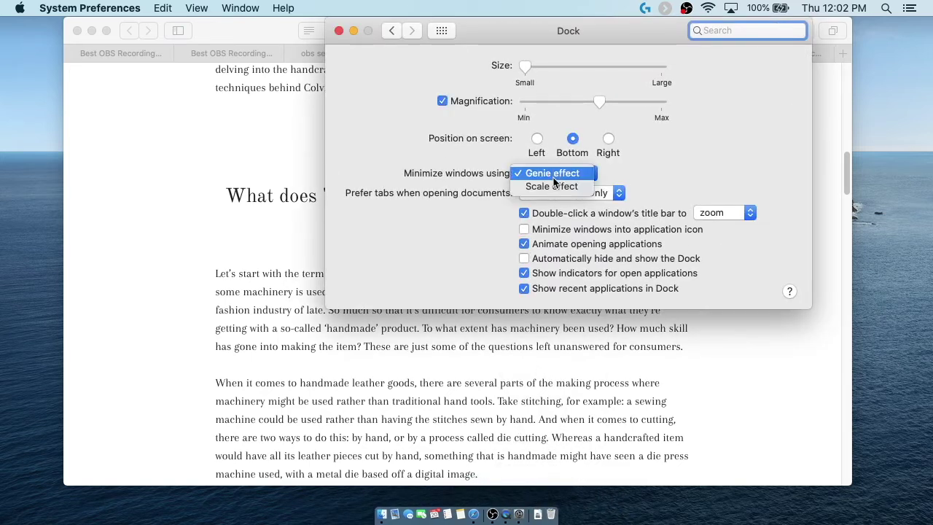
click(553, 188)
click(353, 31)
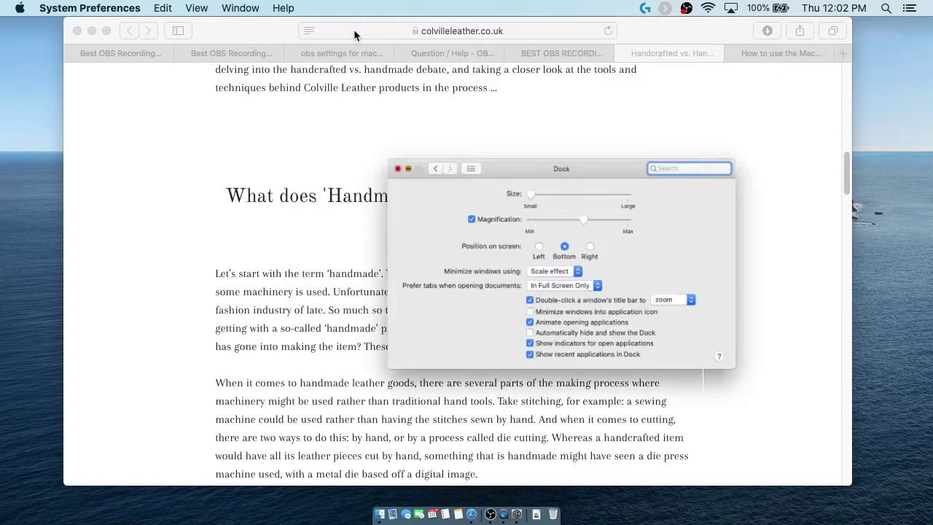
click(569, 497)
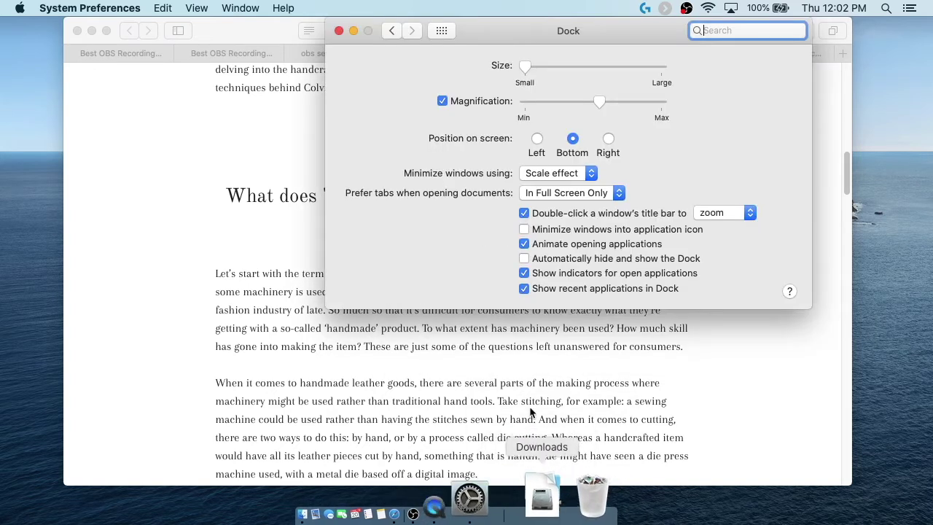
click(565, 172)
click(557, 156)
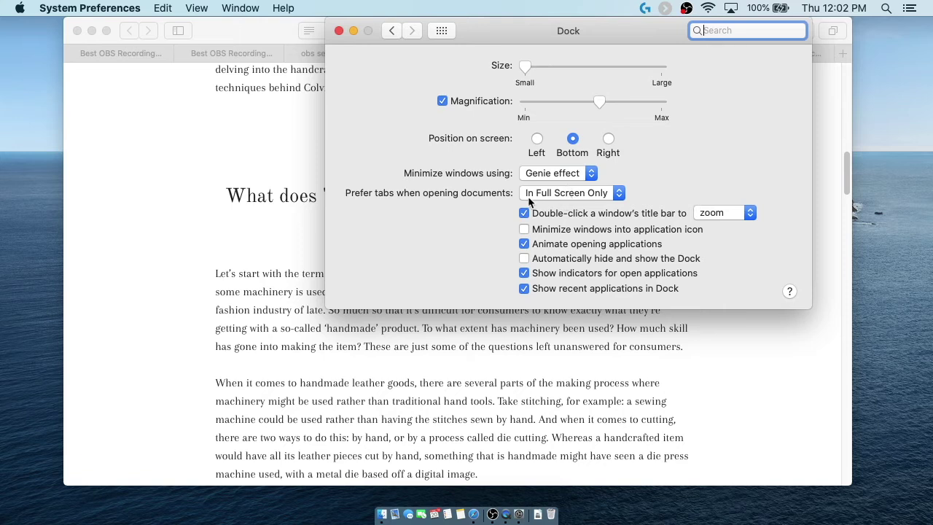
Step: Set Prefer tabs to Always, then demo it by splitting a Safari tab off and merging all windows
click(571, 194)
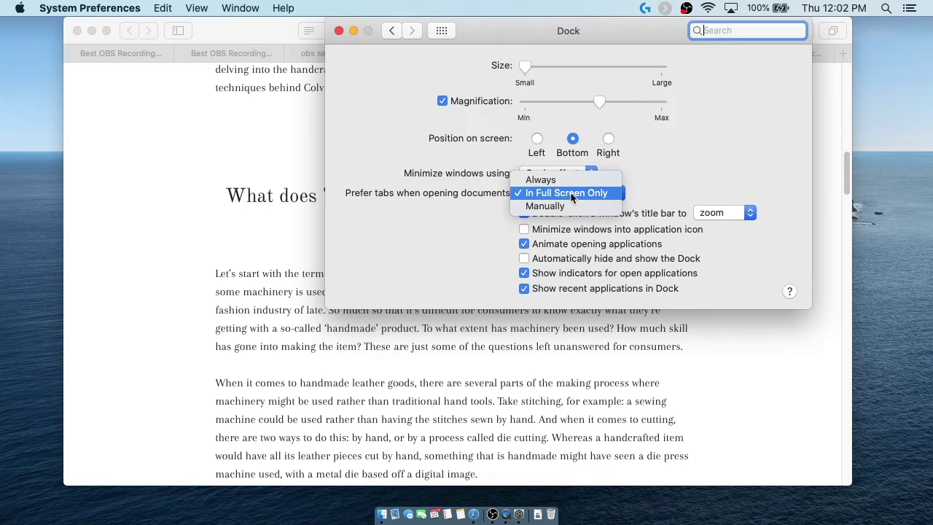
click(572, 180)
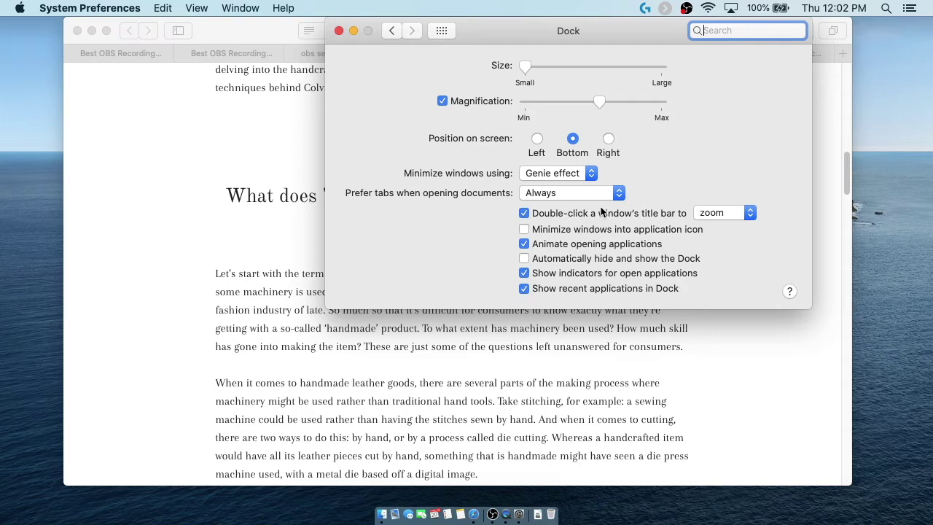
click(702, 377)
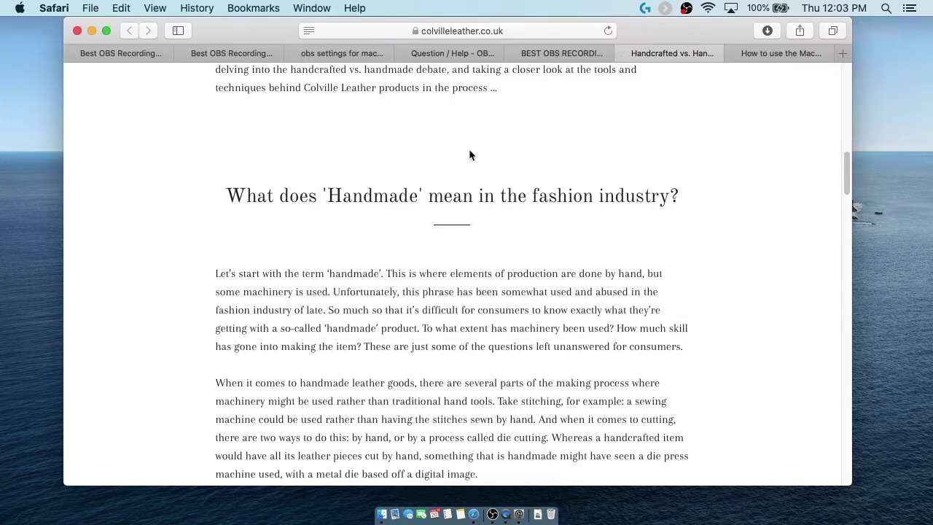
click(769, 56)
drag(754, 56, 749, 171)
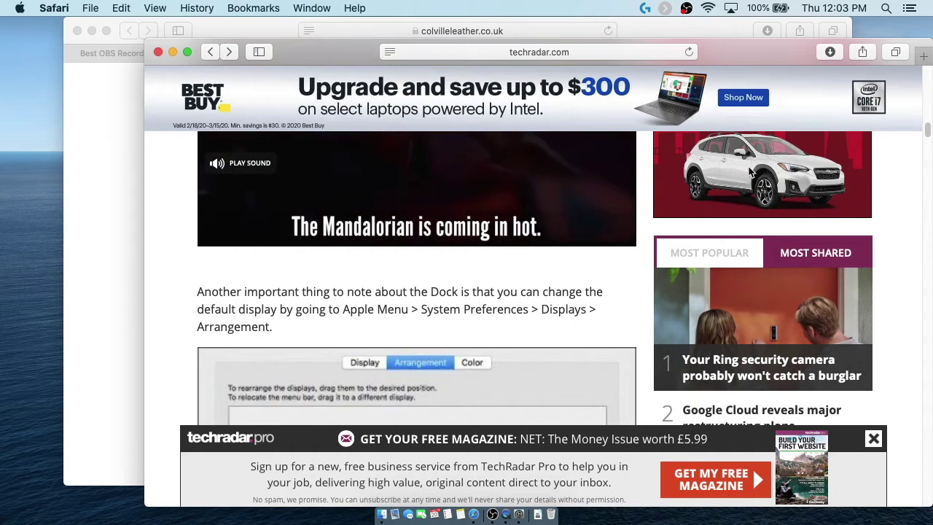
click(114, 155)
click(307, 10)
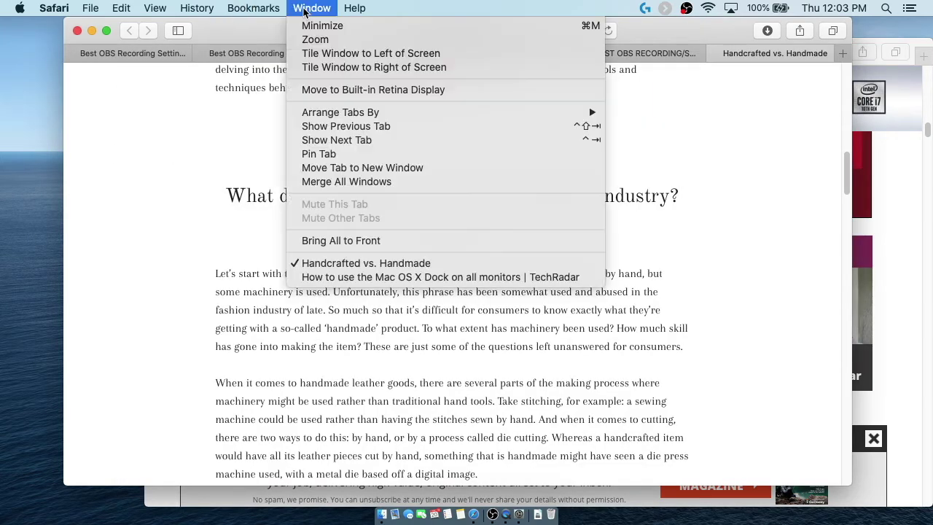
click(352, 182)
key(ctrl+Up)
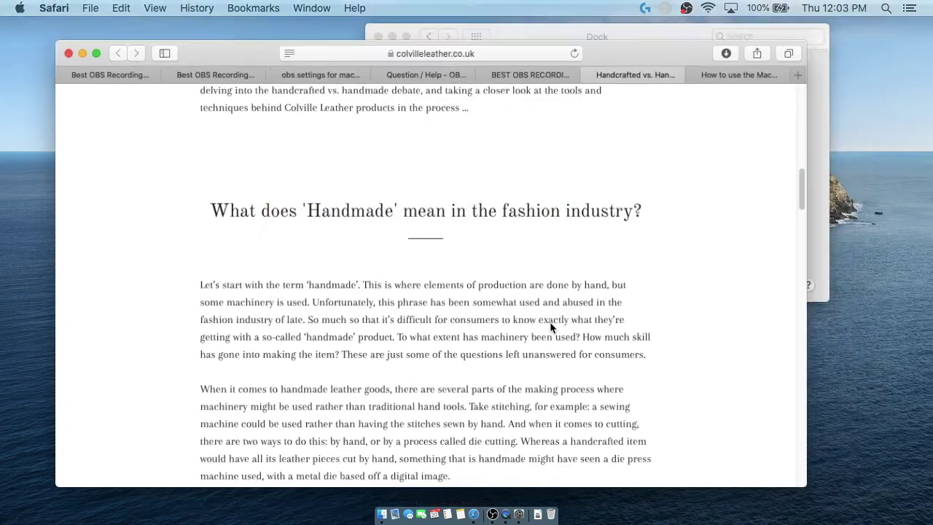
click(689, 111)
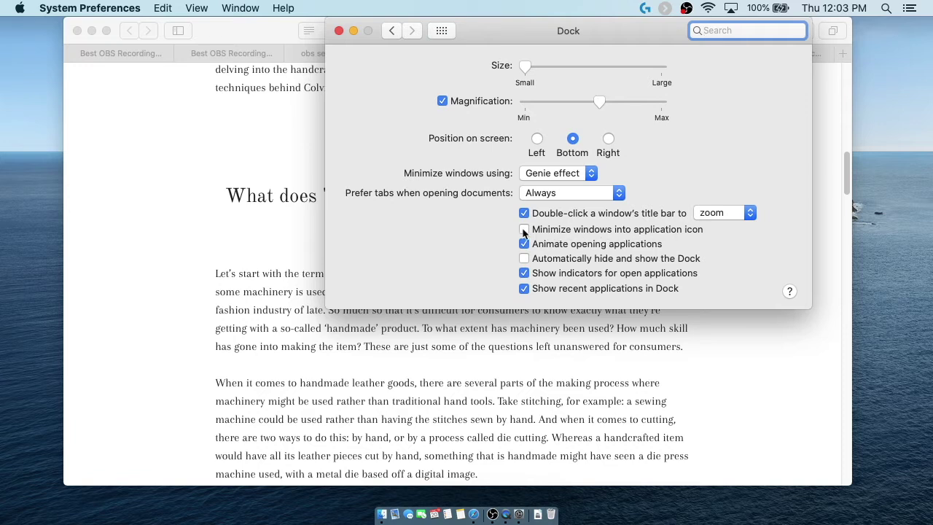
Step: Minimize the Dock settings window into the Dock and restore it
click(353, 31)
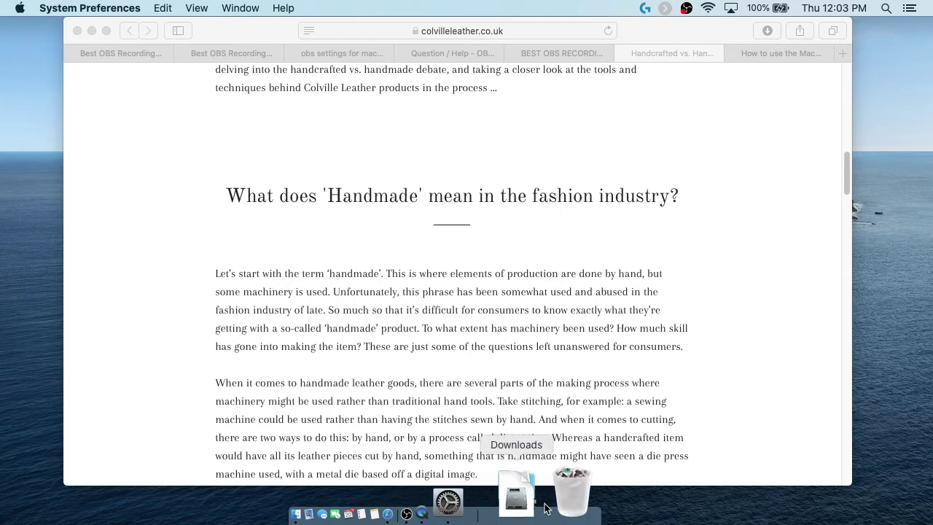
click(518, 496)
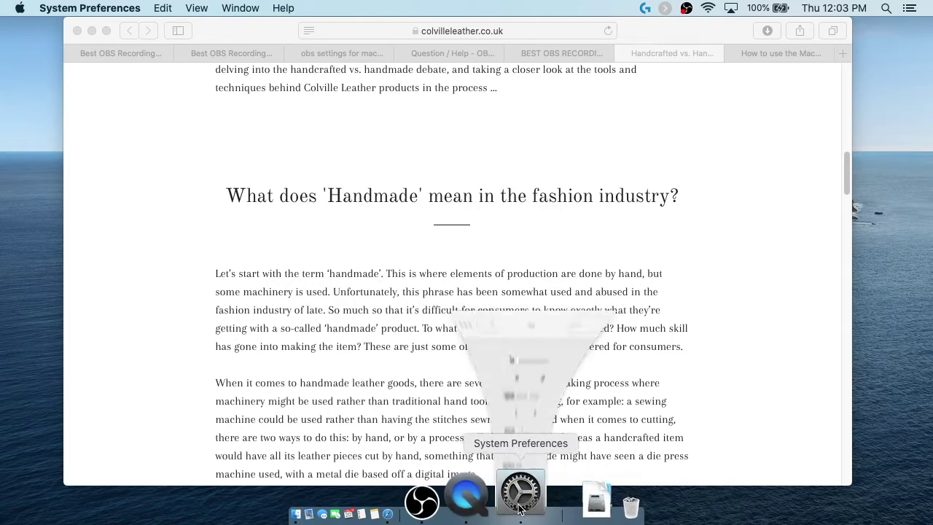
click(524, 228)
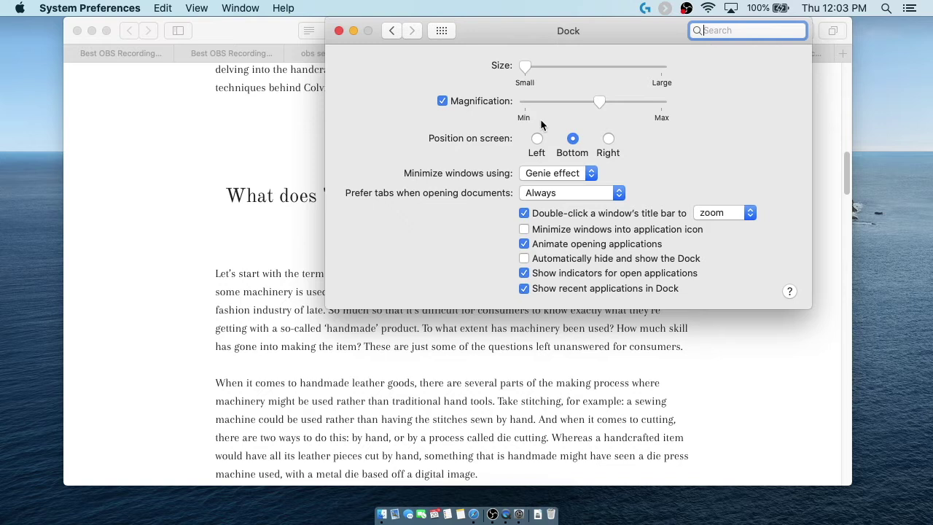
Step: Turn on Dock auto-hide and turn off Show recent applications in Dock
click(524, 261)
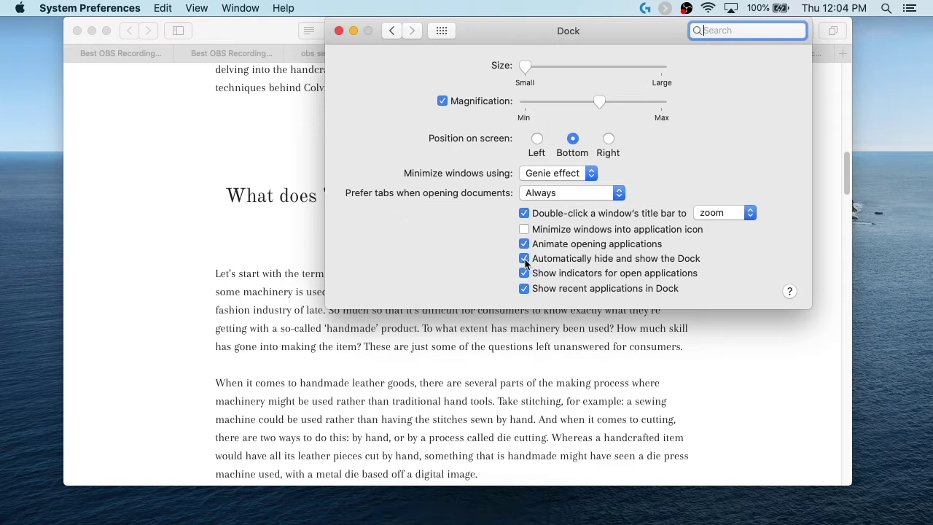
mouse_move(490, 519)
click(523, 292)
Step: Quit QuickTime Player from its Dock icon and go back to all preference panes
mouse_move(532, 522)
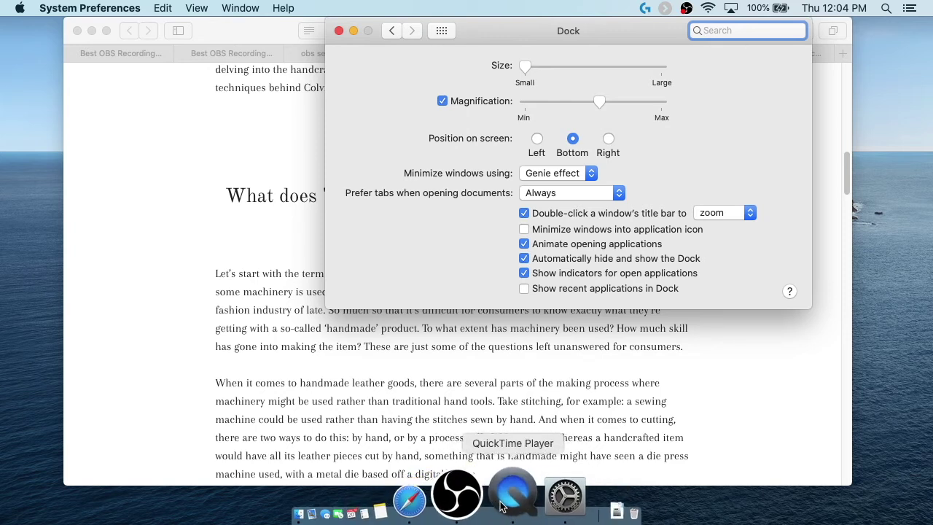
right_click(501, 507)
click(518, 435)
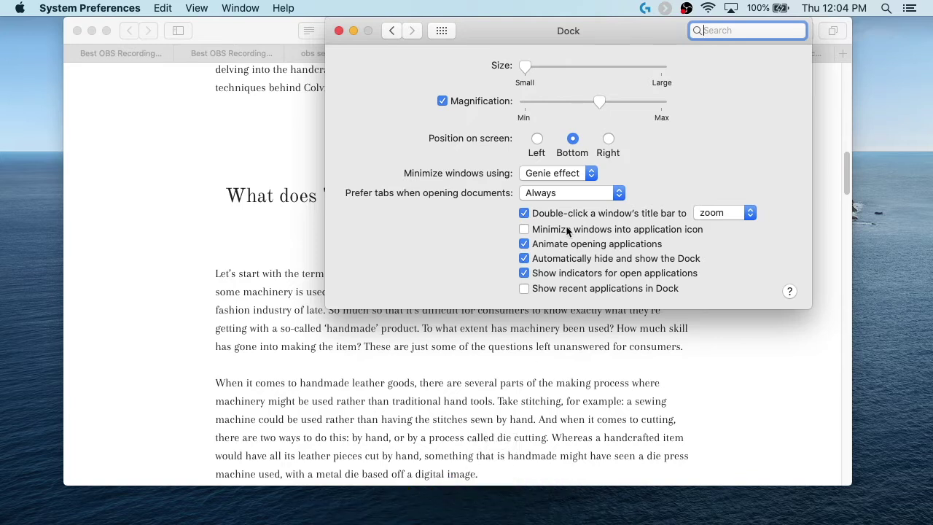
click(441, 30)
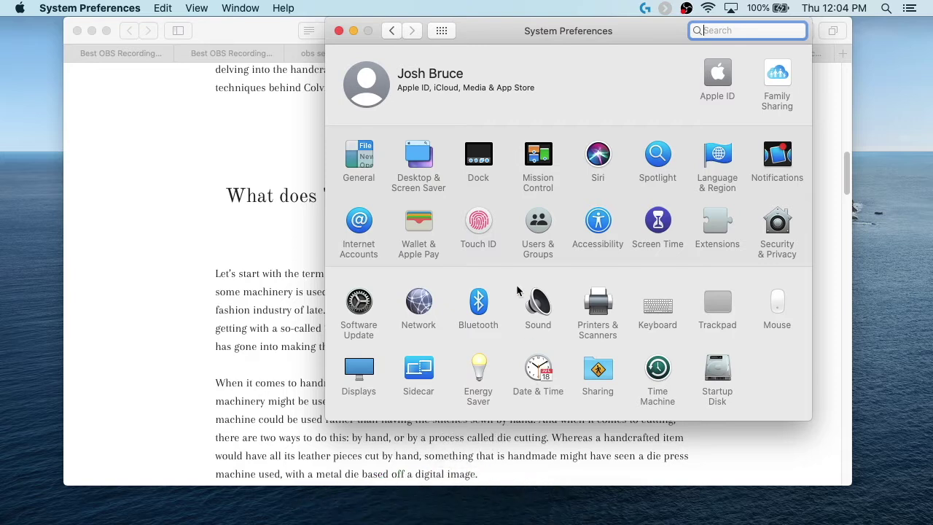
Step: Launch Finder via Spotlight with 'finder' and show iCloud Drive's 18 items
key(super+space)
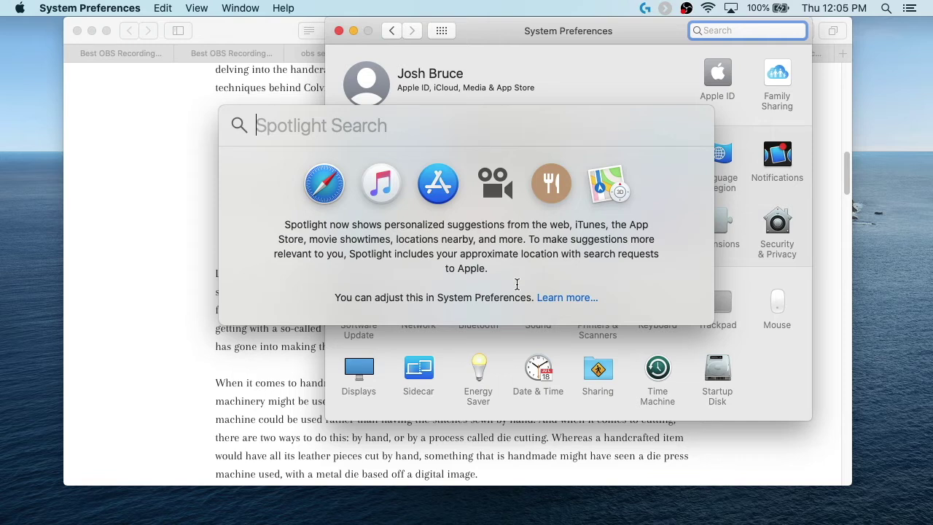
text(finder)
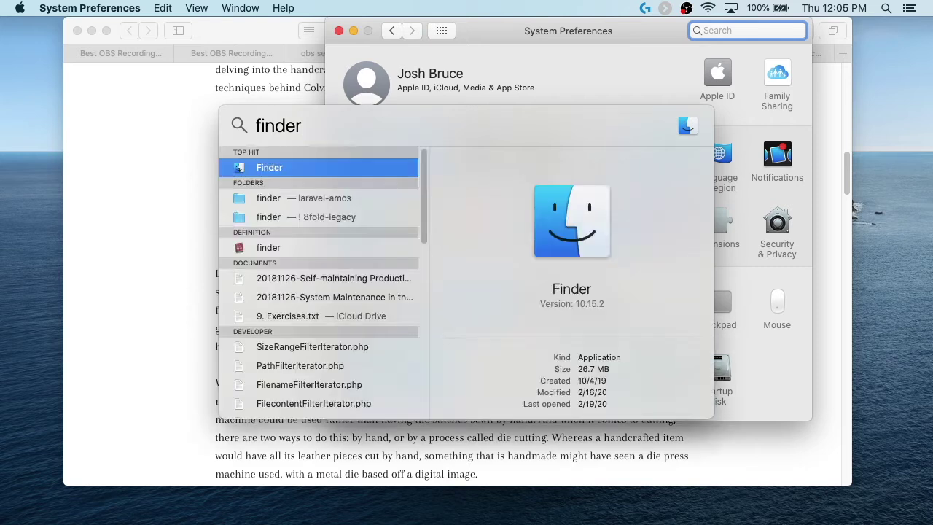
key(Return)
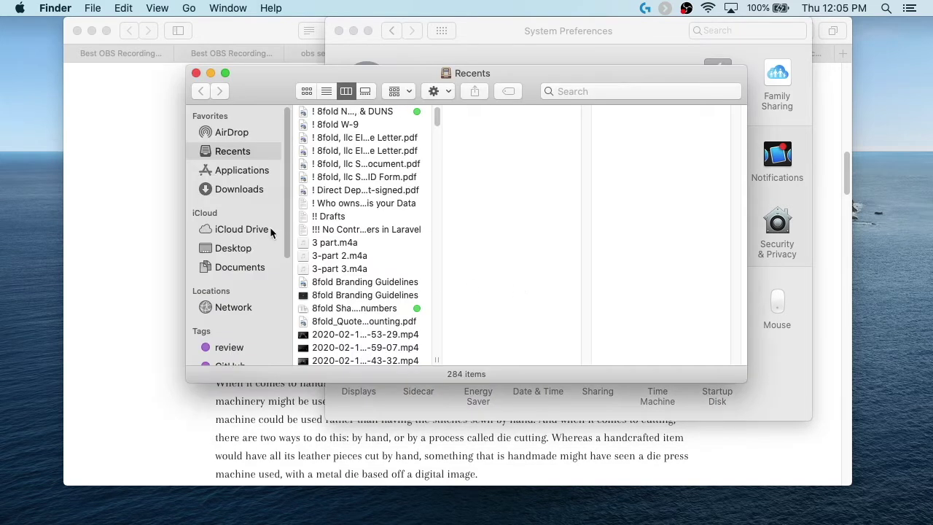
click(246, 230)
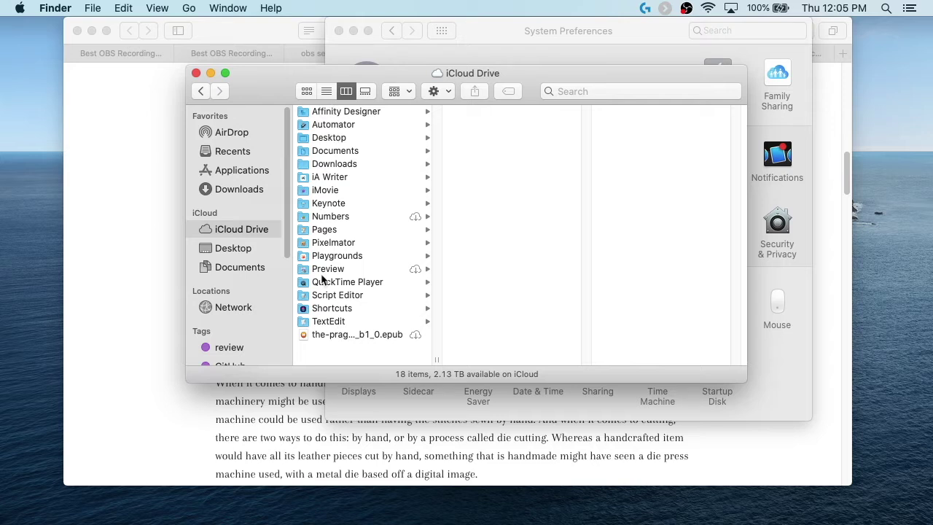
Step: Browse the Desktop, Documents and Downloads folders, then close the Finder window
click(330, 138)
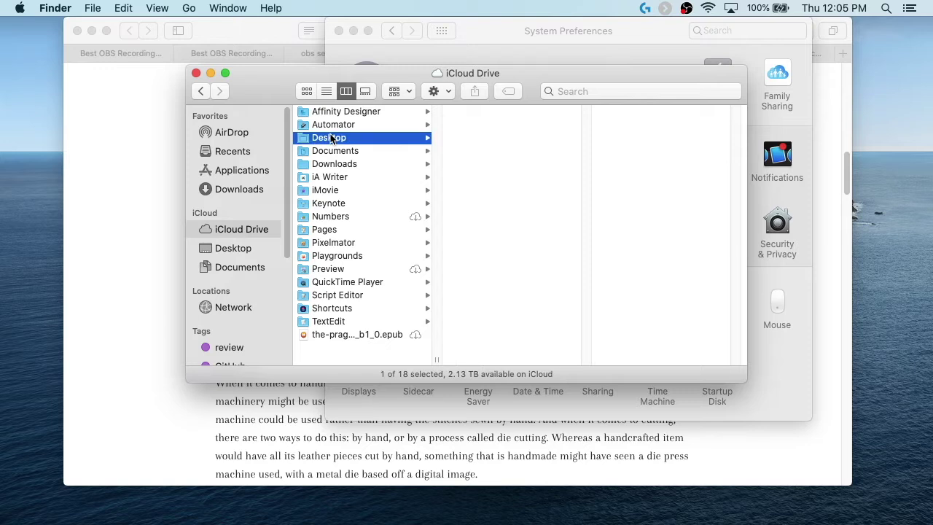
click(332, 151)
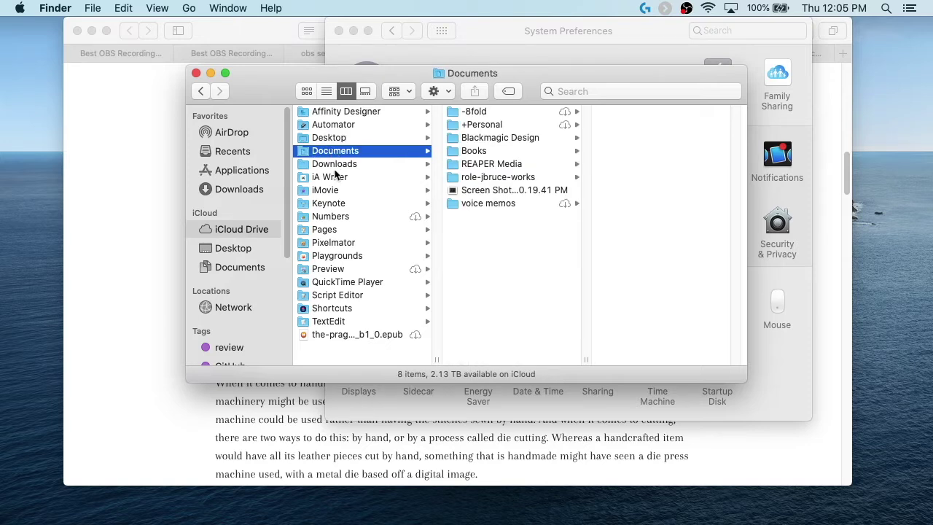
click(334, 165)
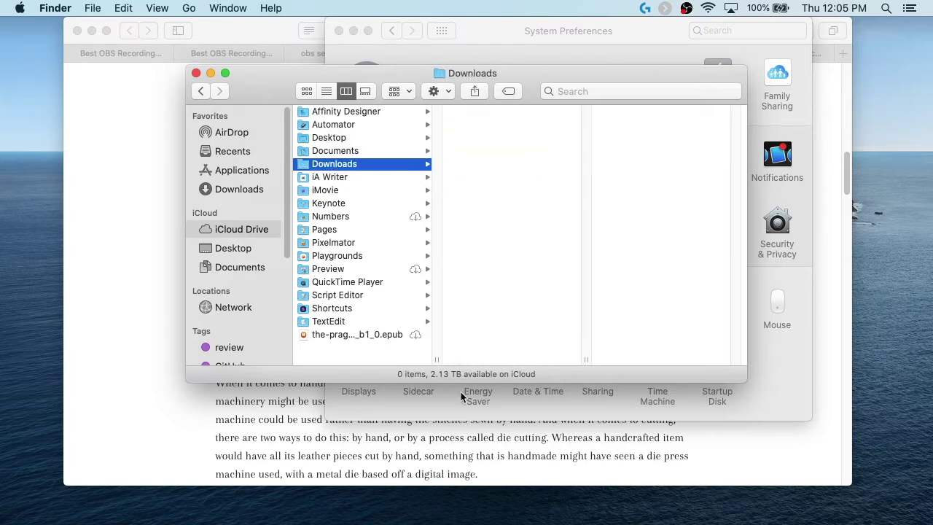
click(195, 73)
Step: Open a new Finder window from the Dock, move it up-left and enlarge it
mouse_move(446, 510)
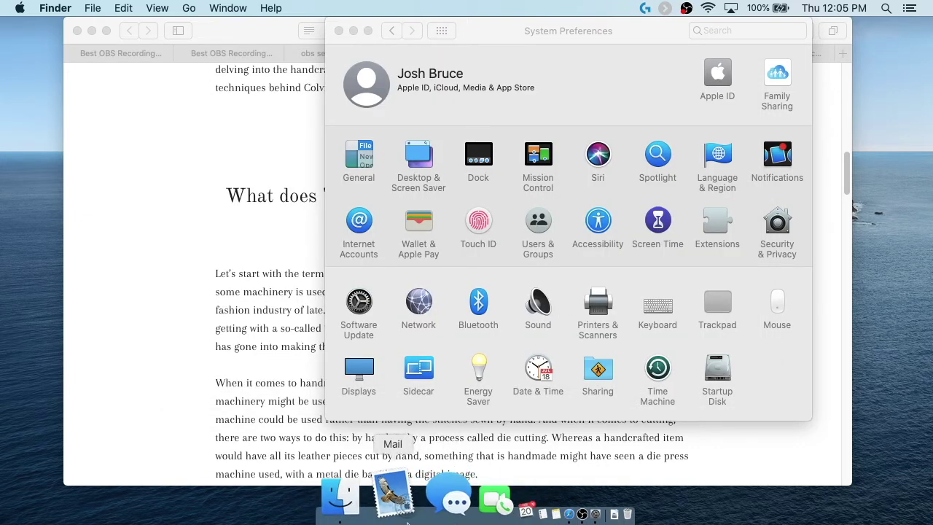
click(387, 509)
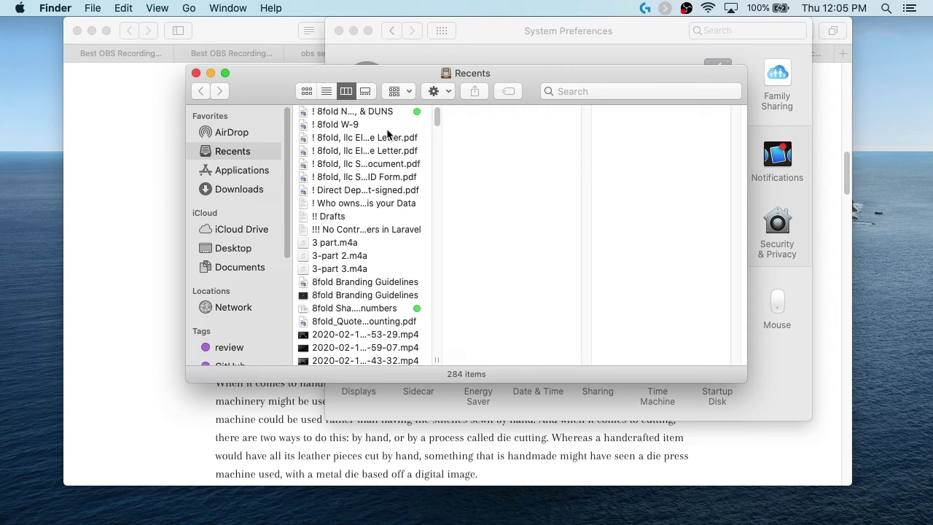
drag(397, 73, 388, 25)
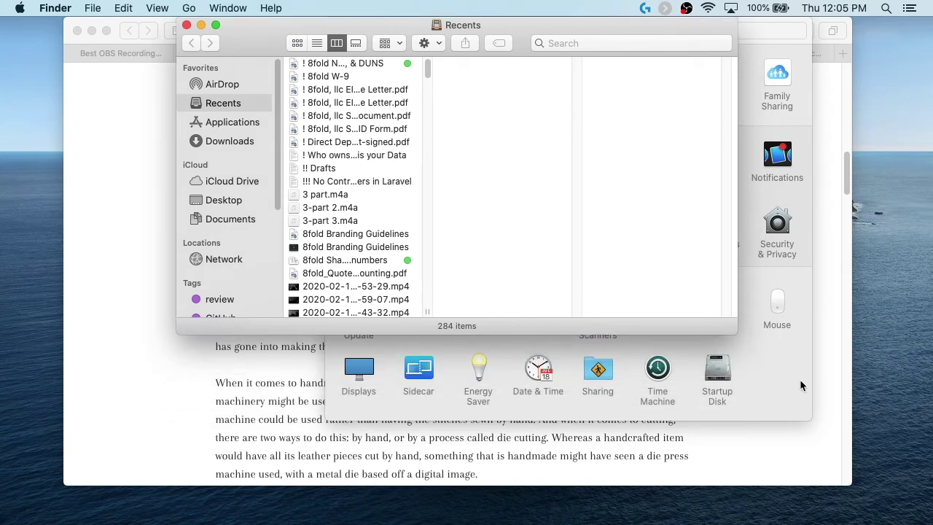
drag(735, 332, 912, 499)
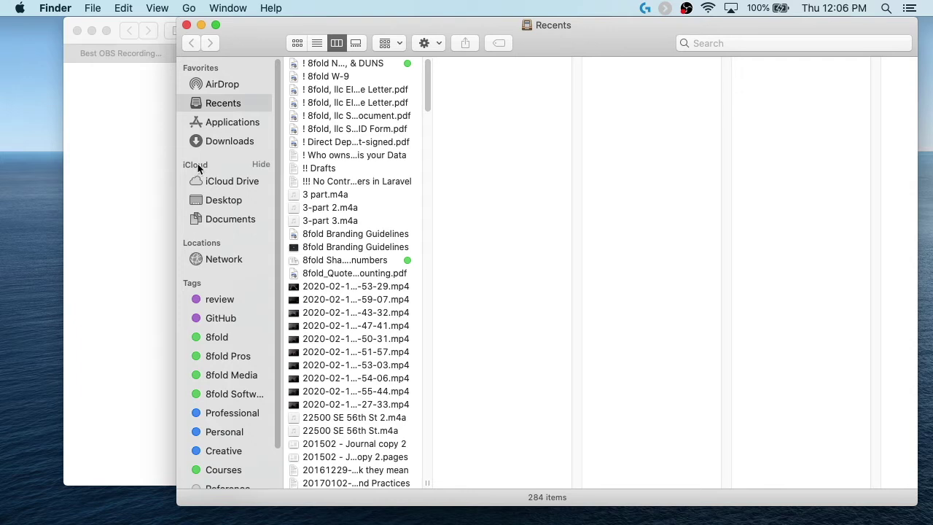
Step: Move the iCloud section above Favorites and put Desktop and Documents above iCloud Drive
drag(196, 167, 193, 68)
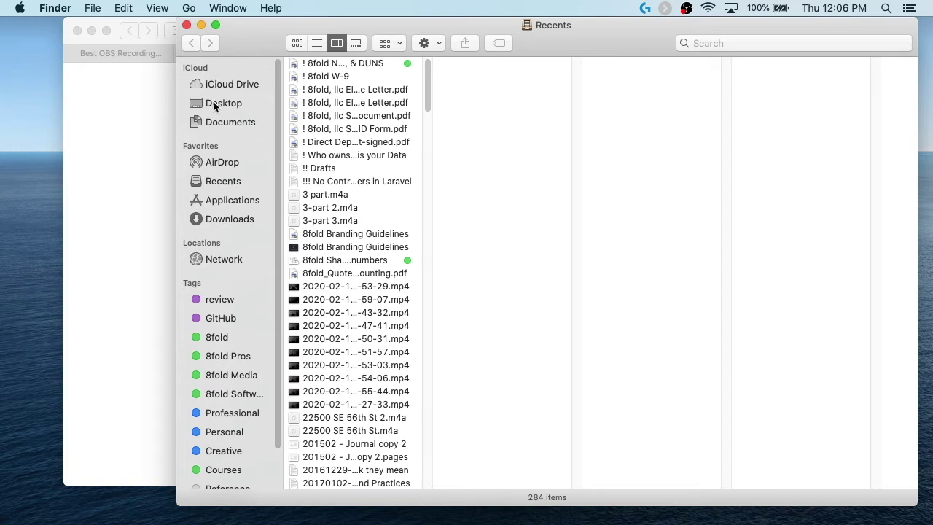
drag(198, 105, 215, 85)
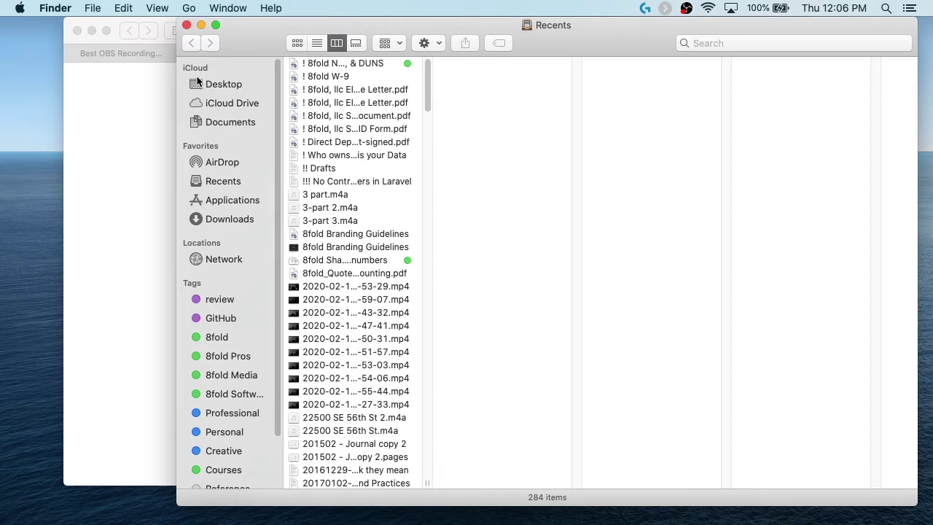
click(214, 85)
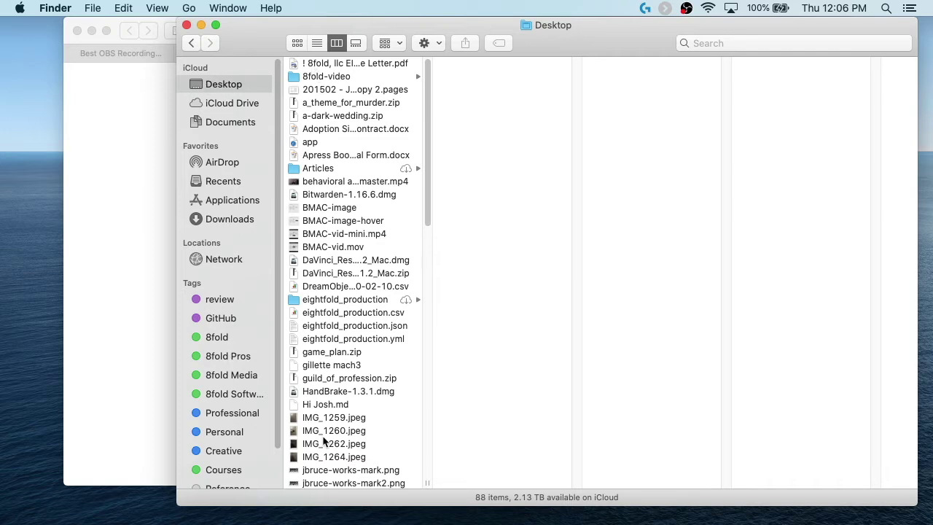
scroll(325, 441, down, 15)
scroll(325, 441, up, 15)
drag(198, 123, 196, 104)
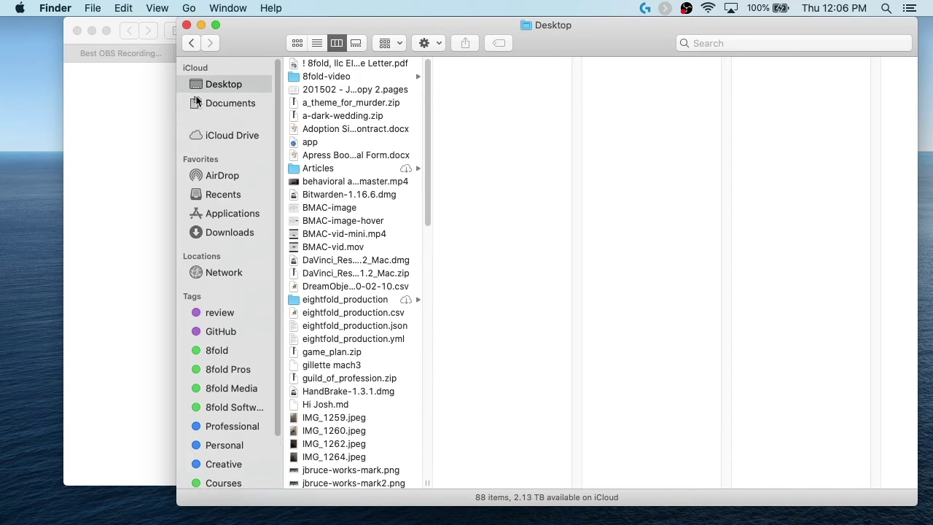
click(223, 102)
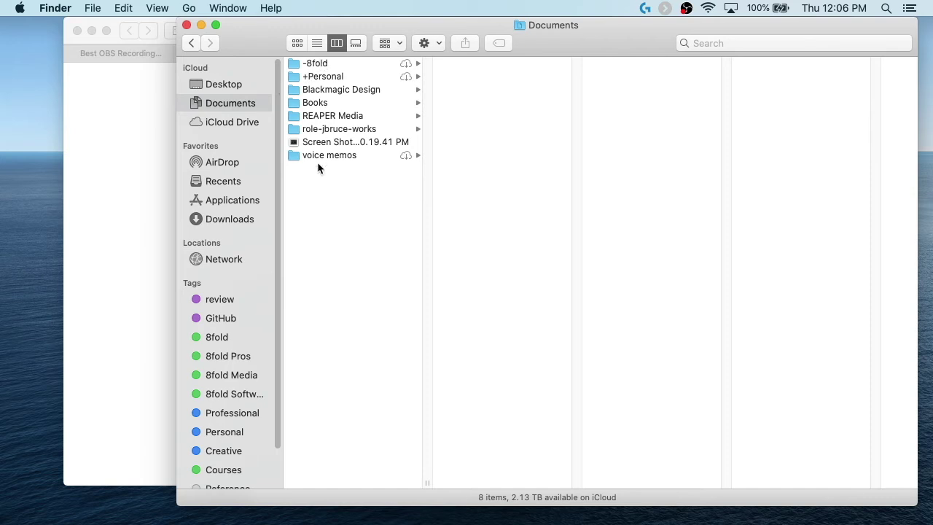
Step: Browse iCloud Drive's Downloads, iA Writer, Affinity Designer, Pixelmator, Pages and Playgrounds folders, then show Recents
click(219, 125)
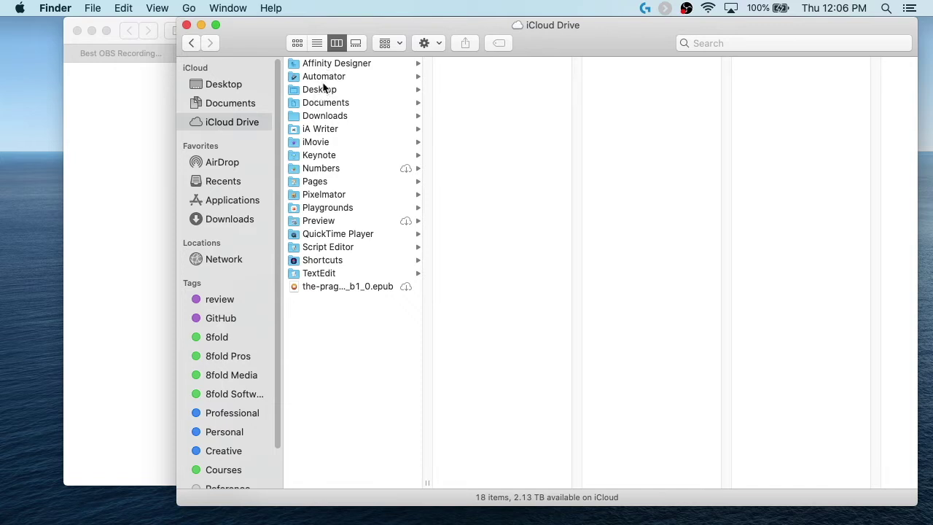
click(325, 119)
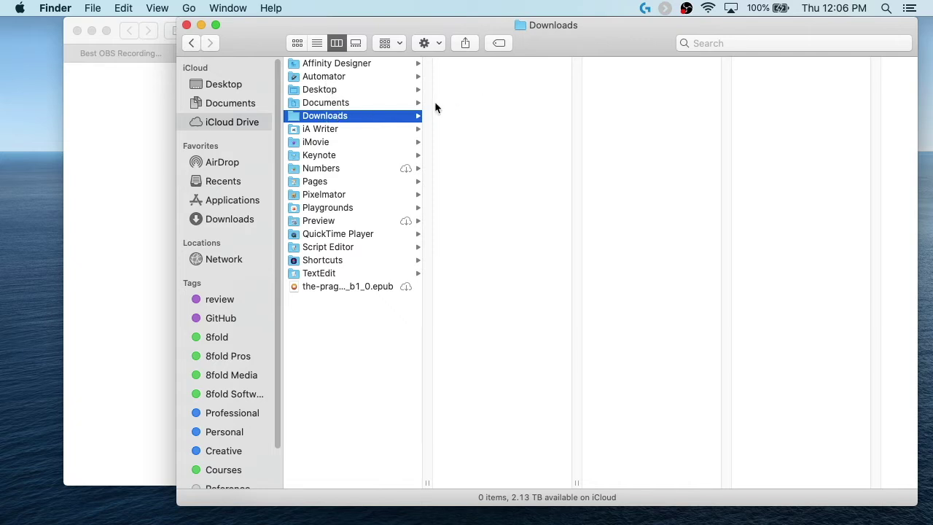
click(340, 130)
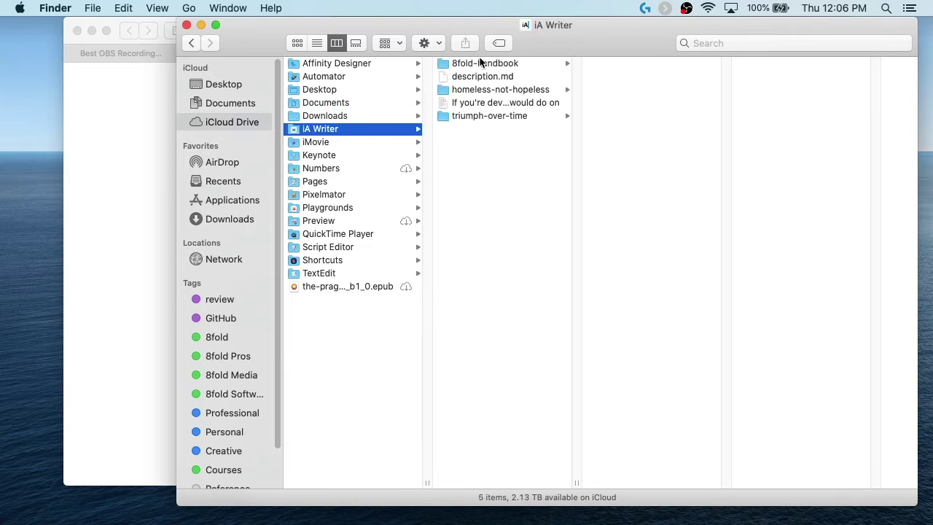
click(347, 67)
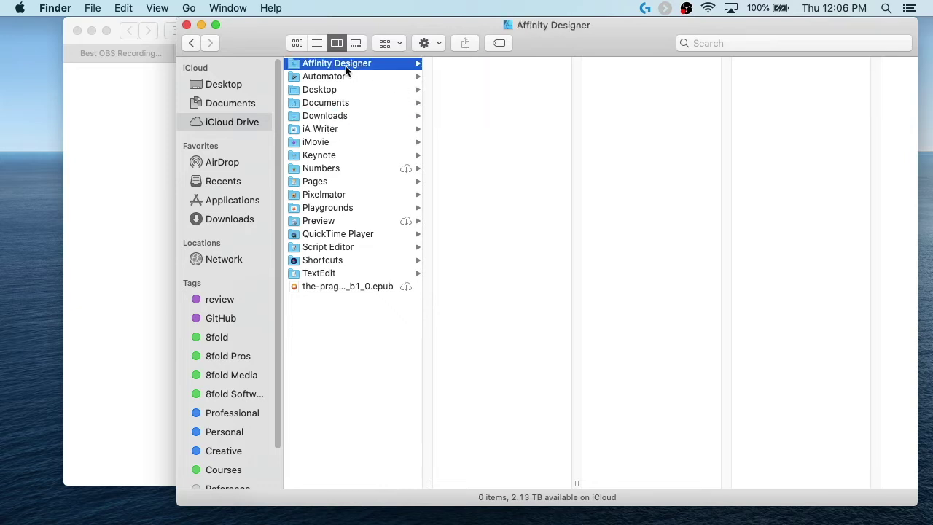
click(336, 191)
click(346, 181)
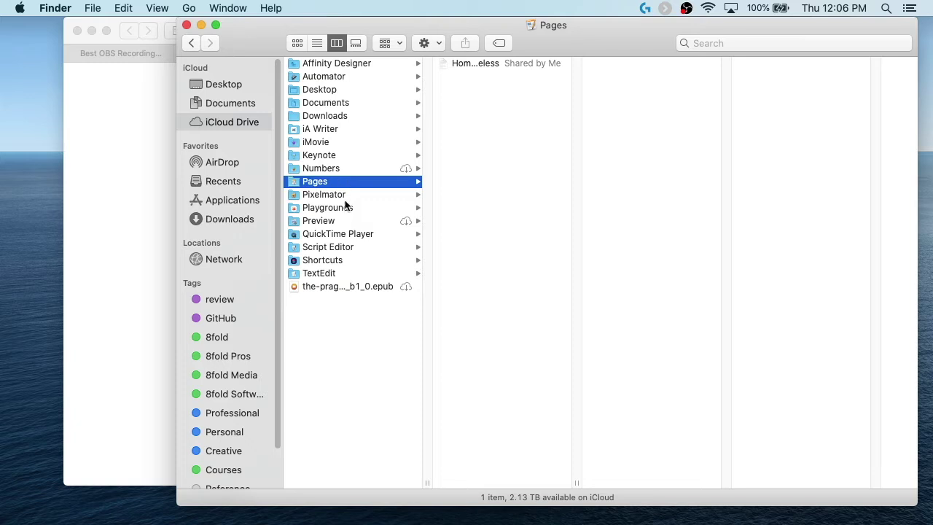
click(345, 200)
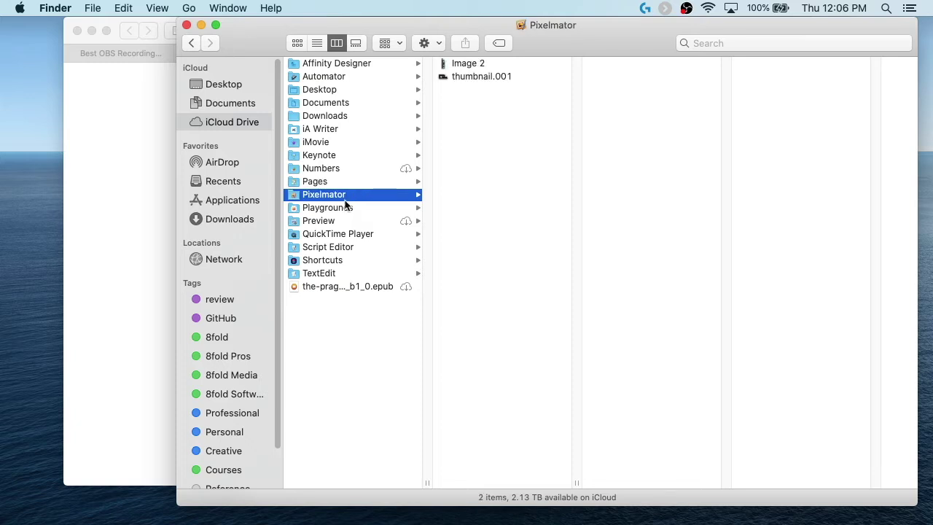
click(341, 208)
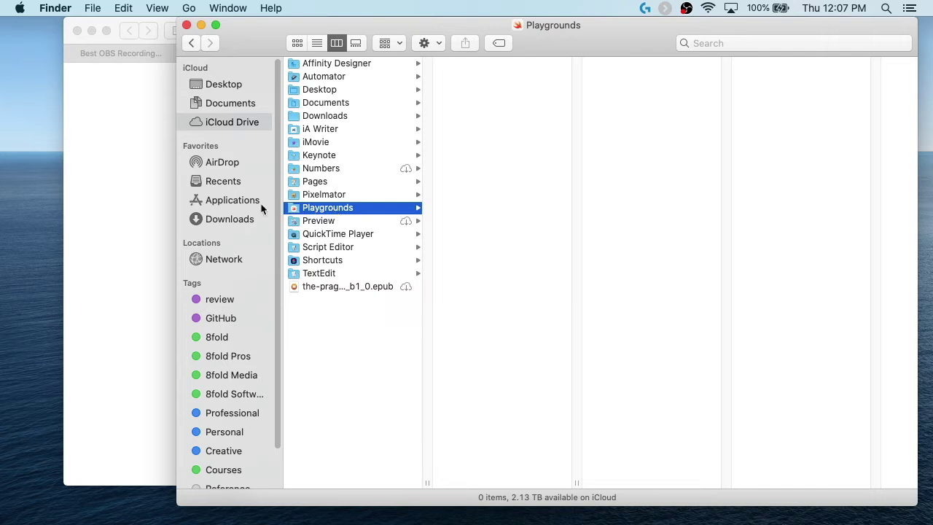
click(228, 183)
Step: Use Remove from Sidebar on Recents and Downloads, leaving AirDrop and Applications under Favorites
right_click(231, 184)
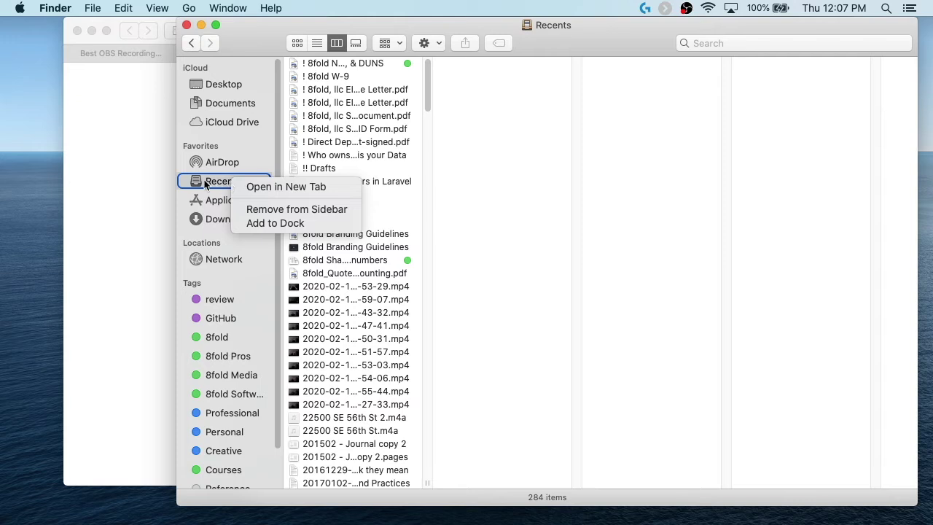
click(262, 209)
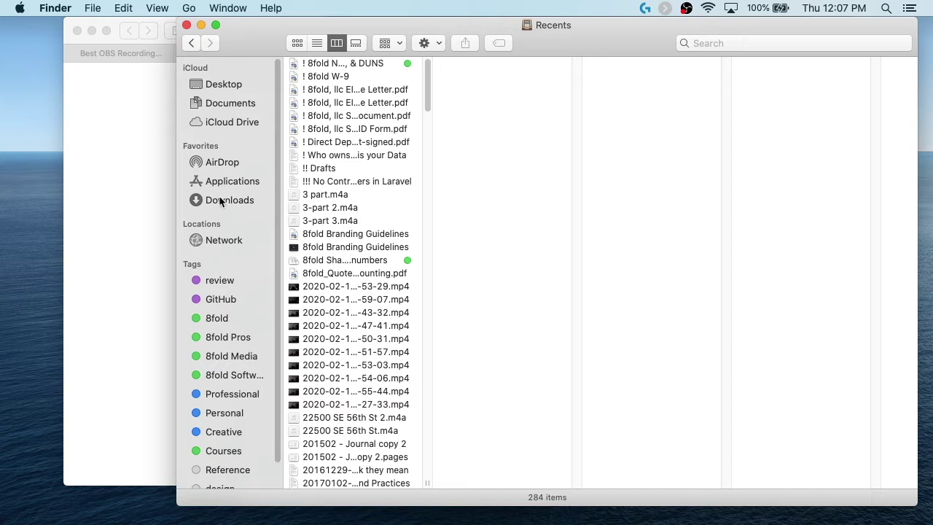
right_click(221, 198)
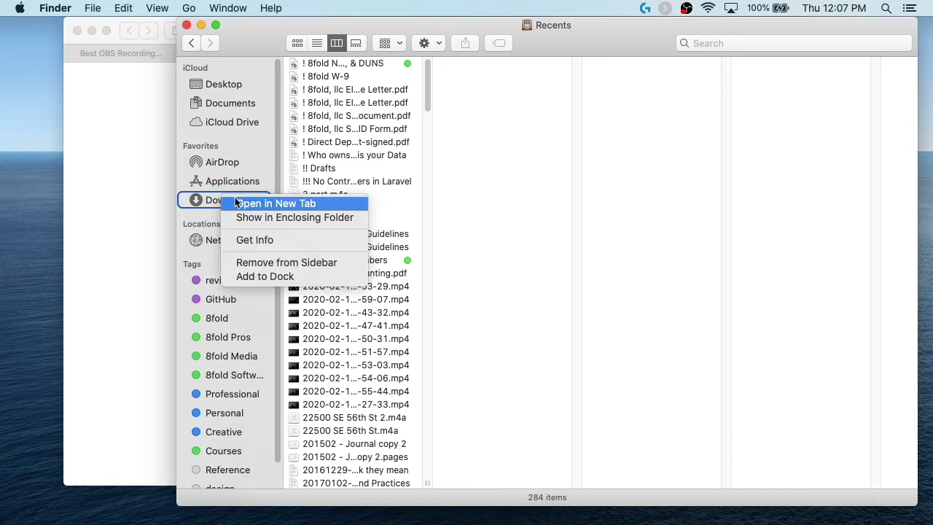
click(269, 263)
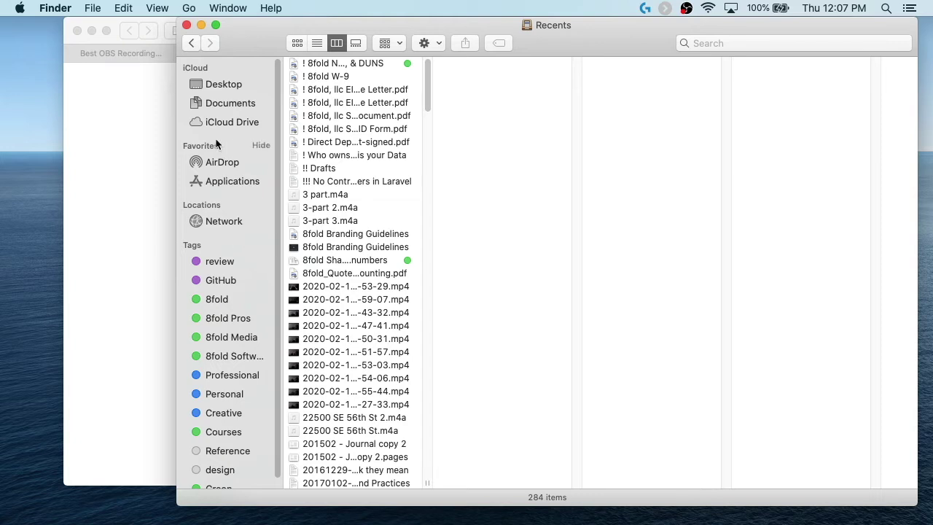
click(123, 8)
Step: Open iCloud Drive and toggle the window's status bar off, then back on
mouse_move(154, 7)
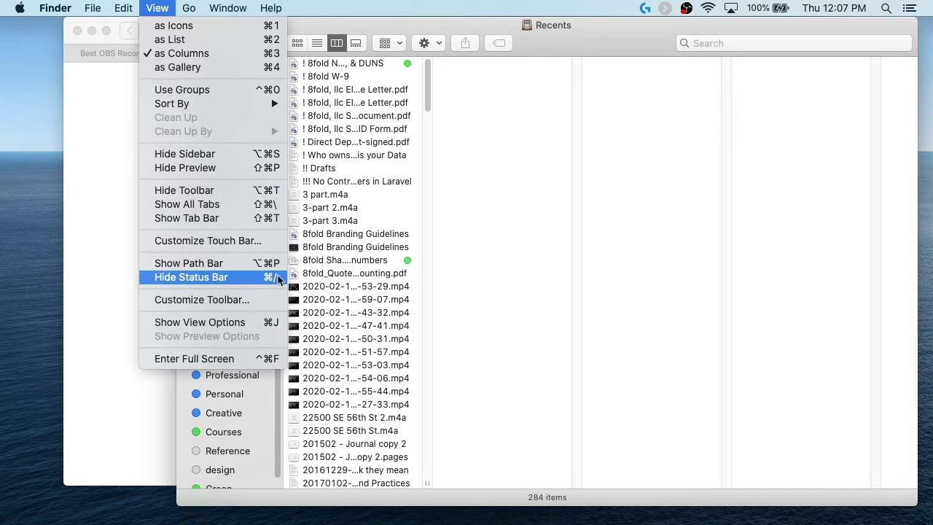
click(541, 495)
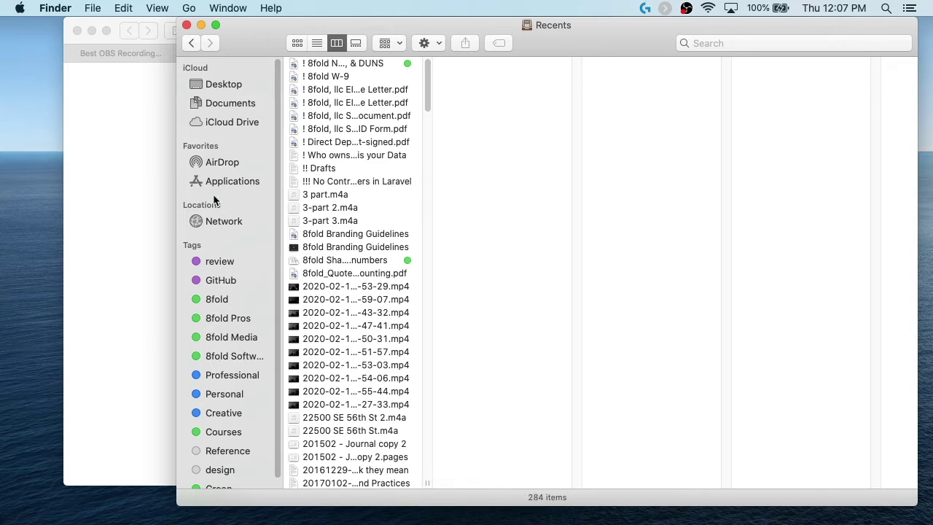
click(219, 120)
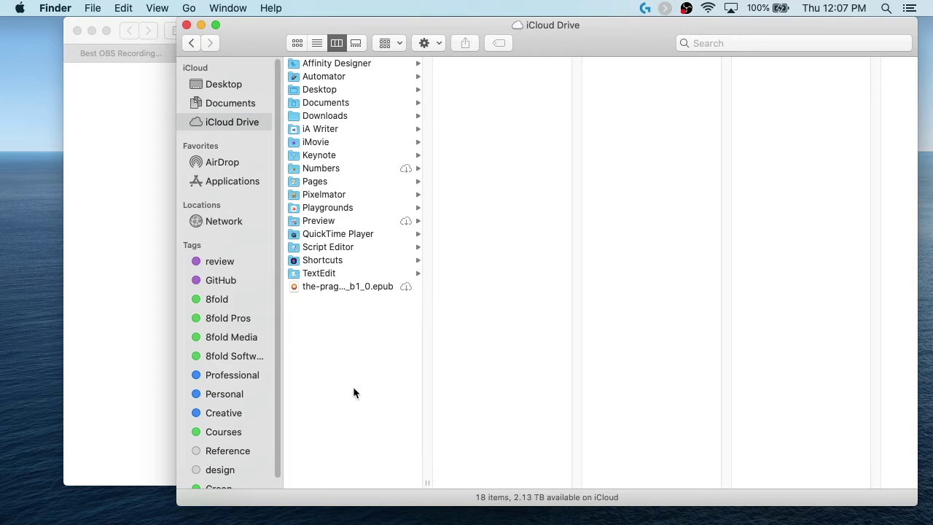
click(158, 8)
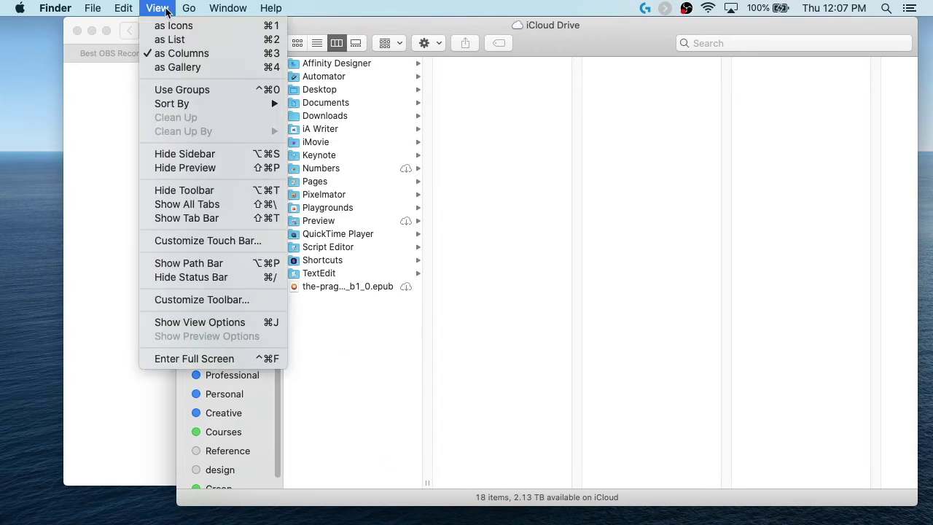
click(216, 277)
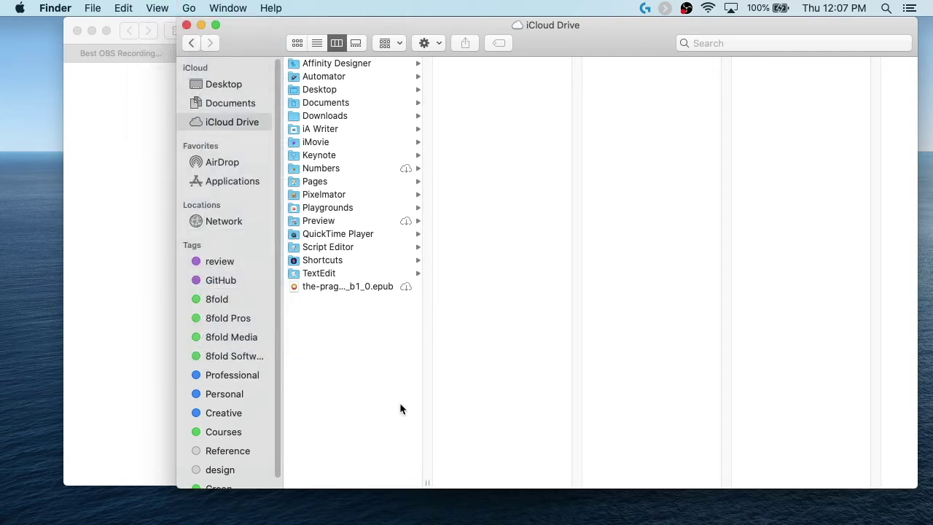
click(161, 5)
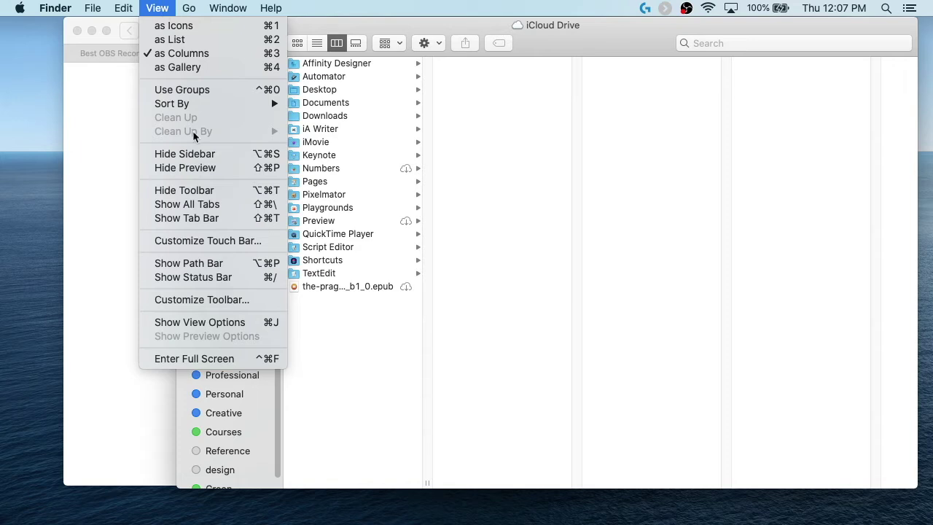
click(226, 277)
Step: Turn on the path bar, then preview Screen Shot 2020-01-23 at 10.19.41 PM in Documents
click(157, 8)
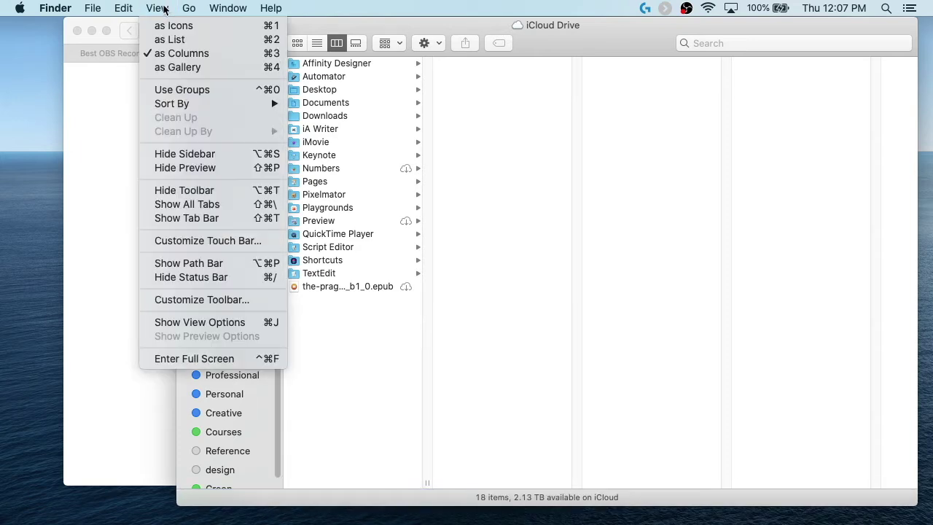
click(221, 264)
click(343, 287)
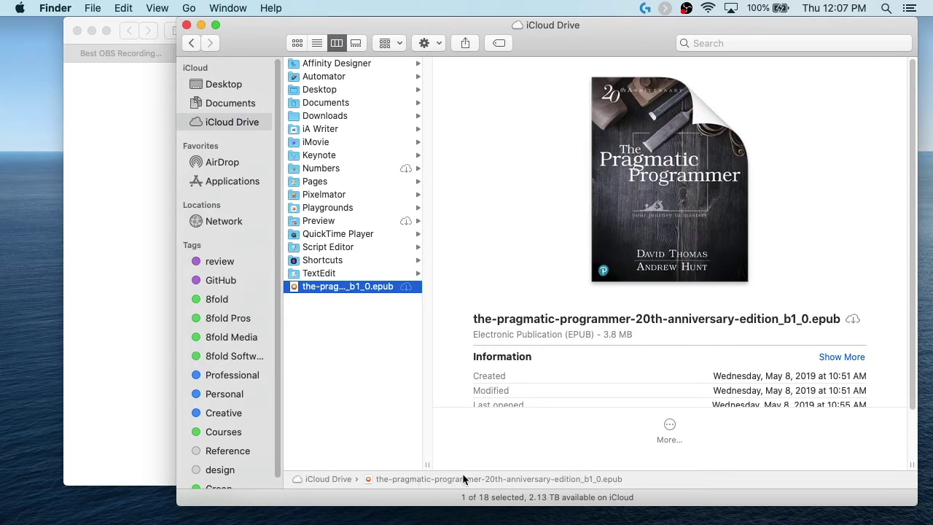
click(222, 102)
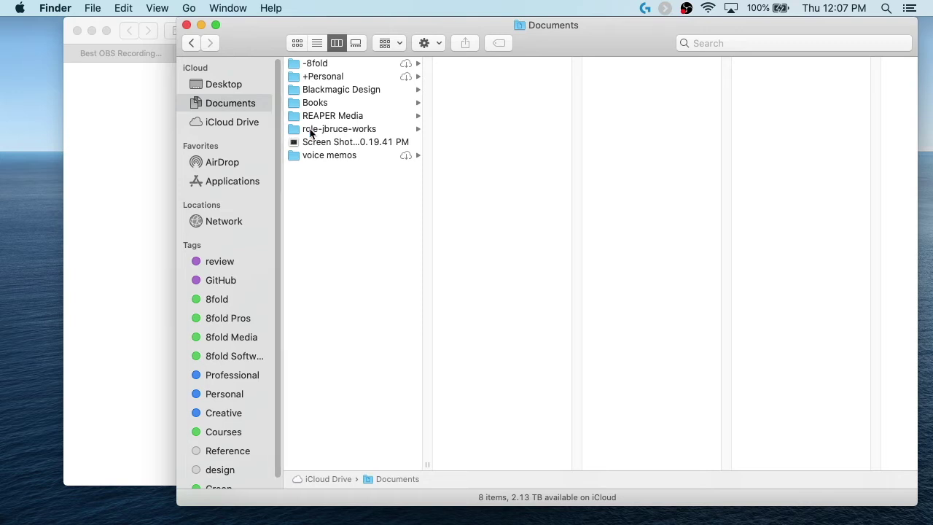
click(336, 142)
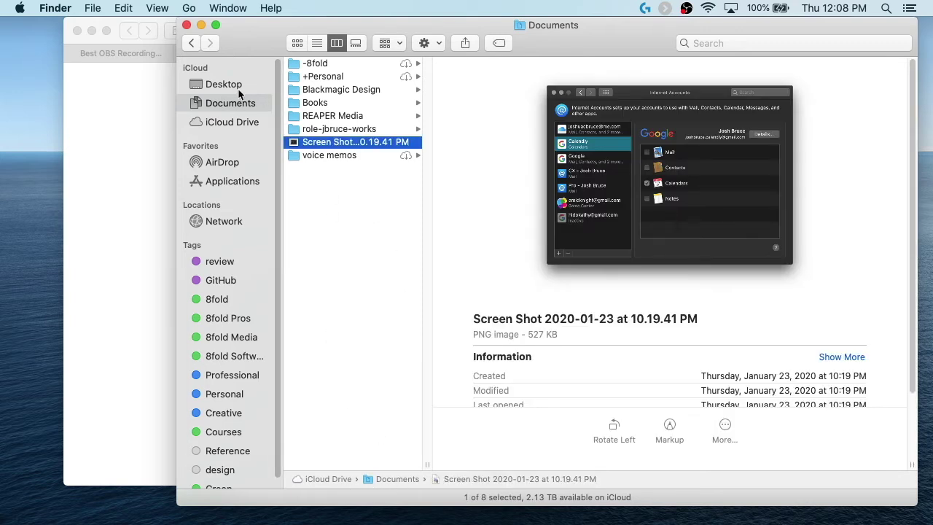
Step: Turn the path bar back off
click(158, 8)
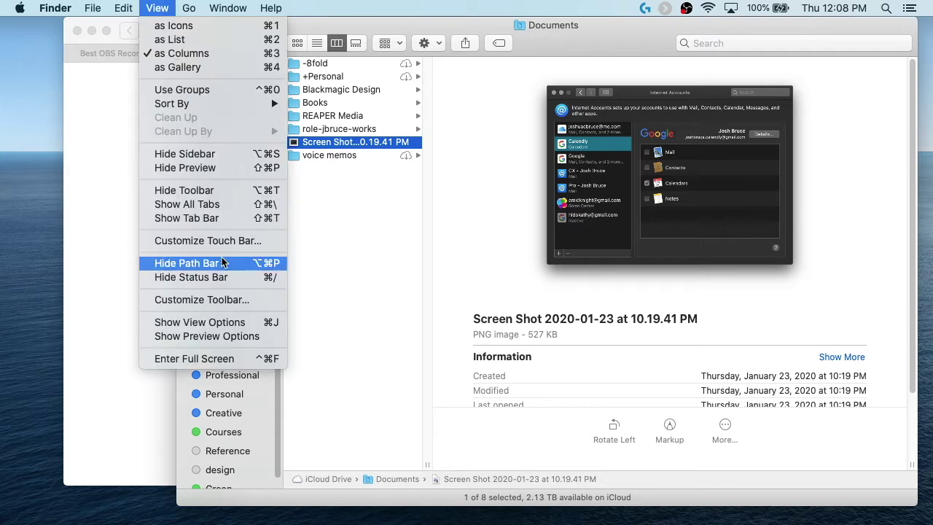
click(223, 263)
click(155, 8)
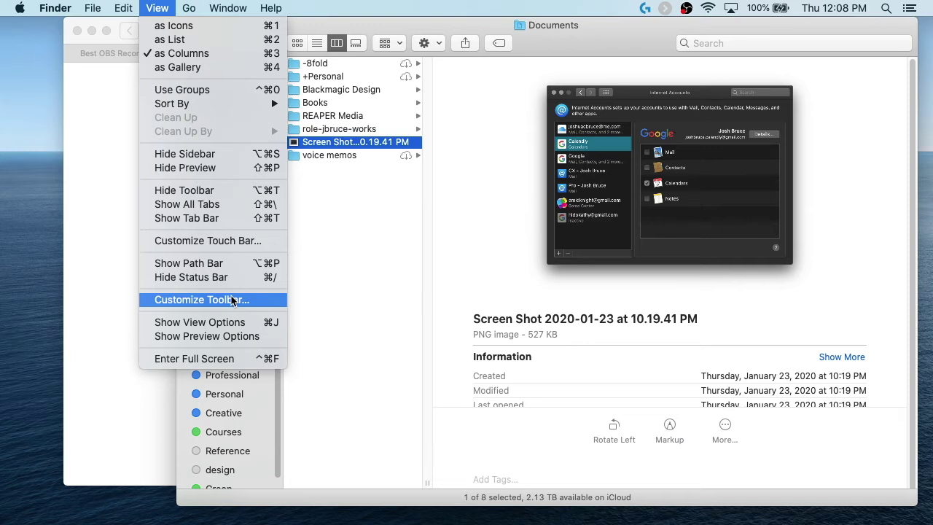
Step: Use Customize Toolbar to drag a New Folder button into the Finder toolbar
click(355, 264)
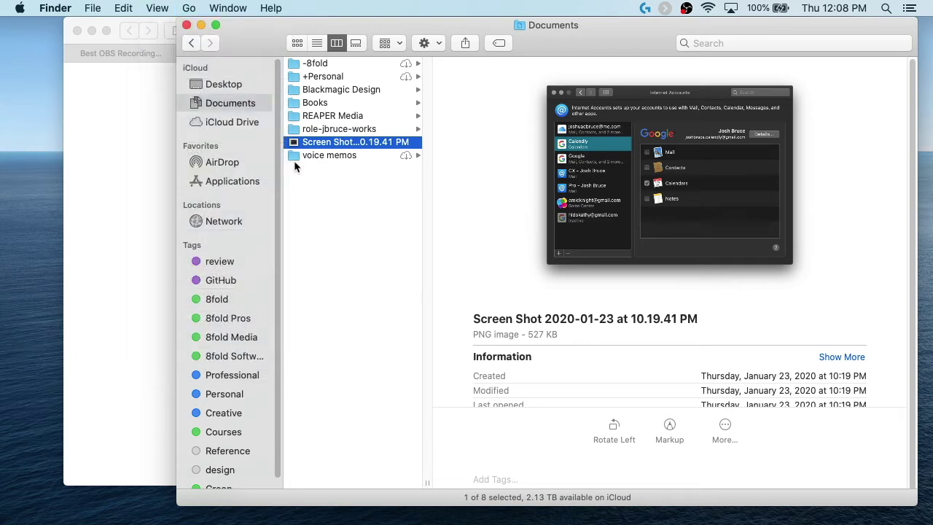
right_click(251, 49)
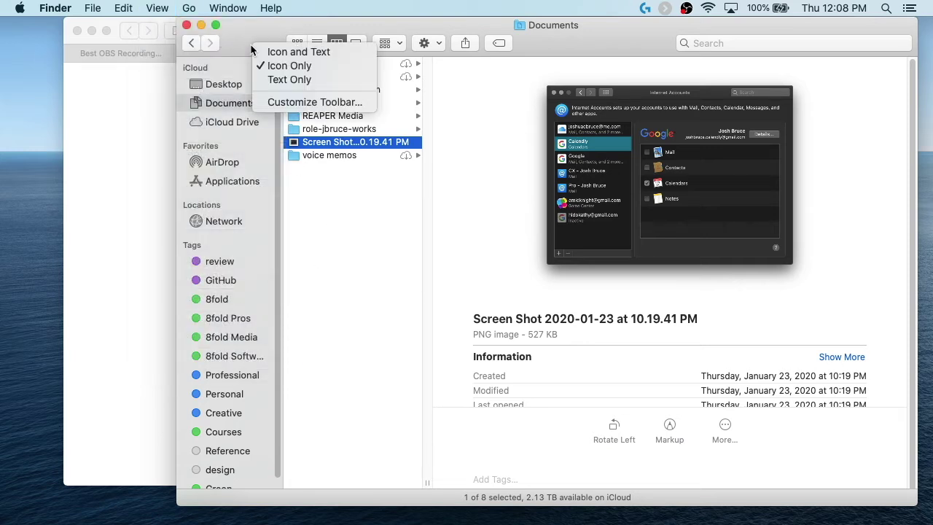
click(276, 102)
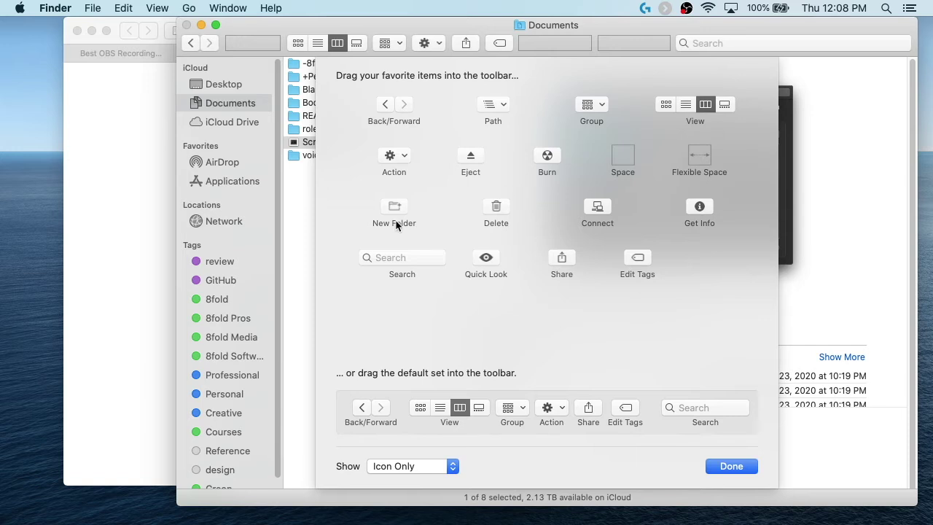
drag(387, 208, 231, 35)
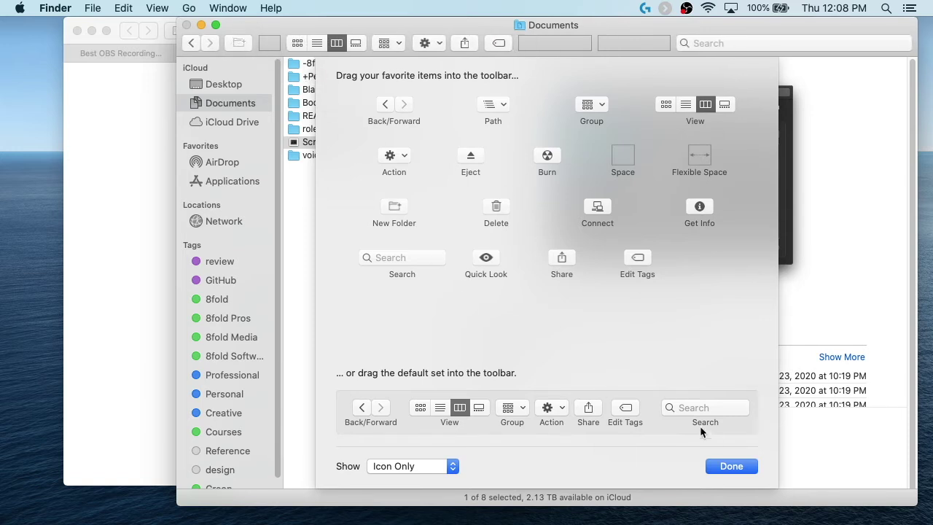
click(744, 465)
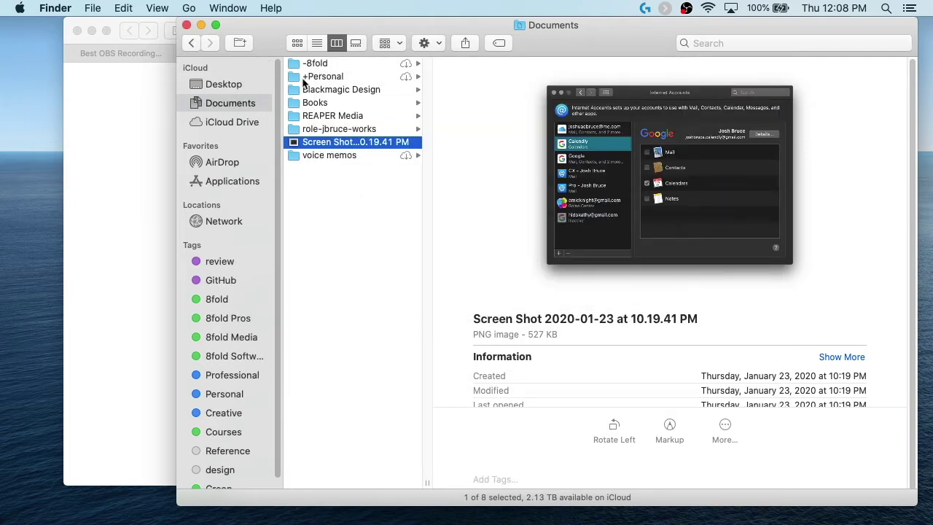
click(160, 8)
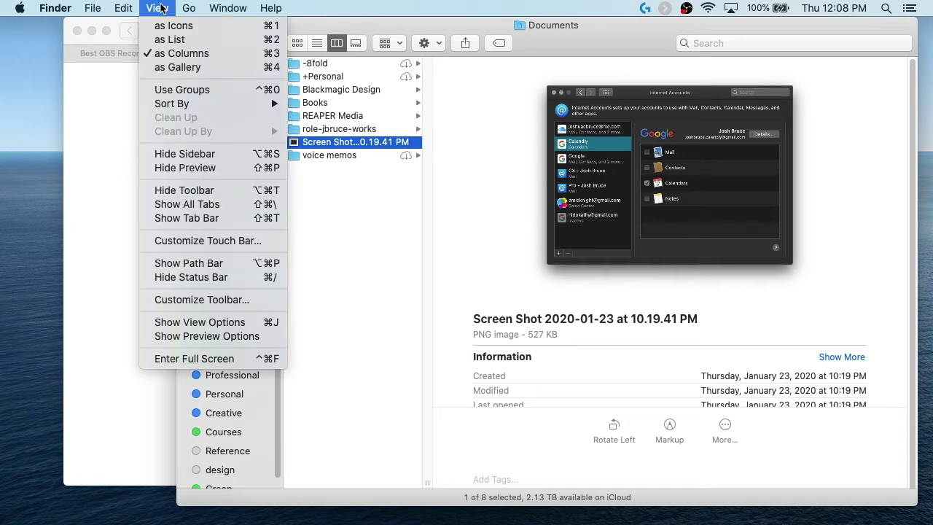
mouse_move(101, 13)
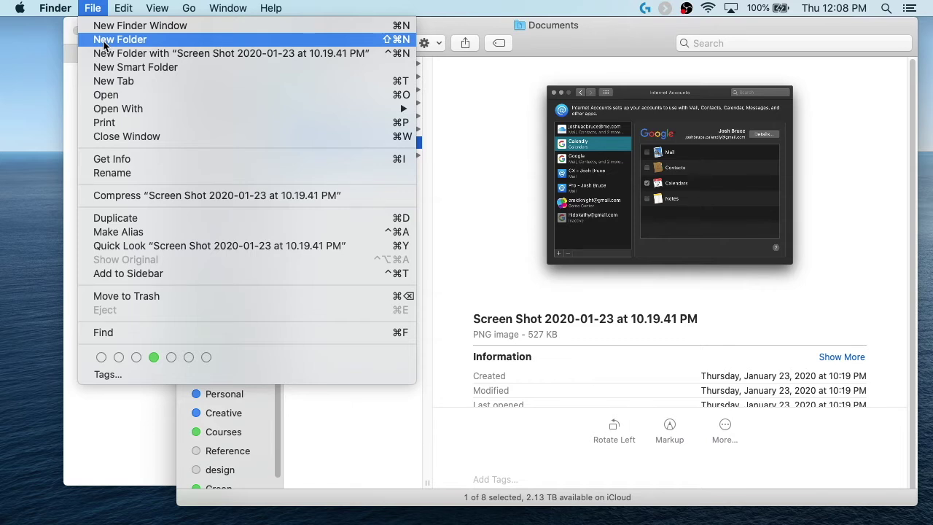
click(486, 124)
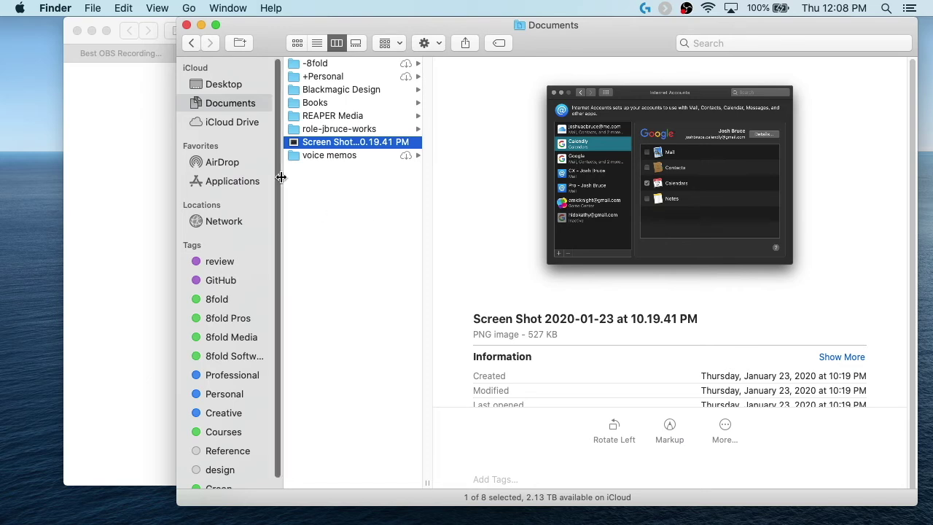
click(151, 9)
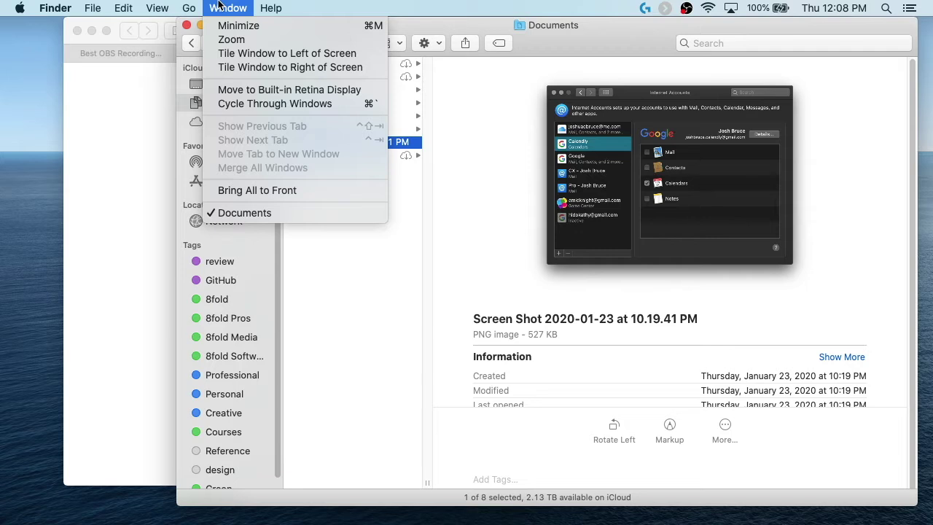
mouse_move(190, 8)
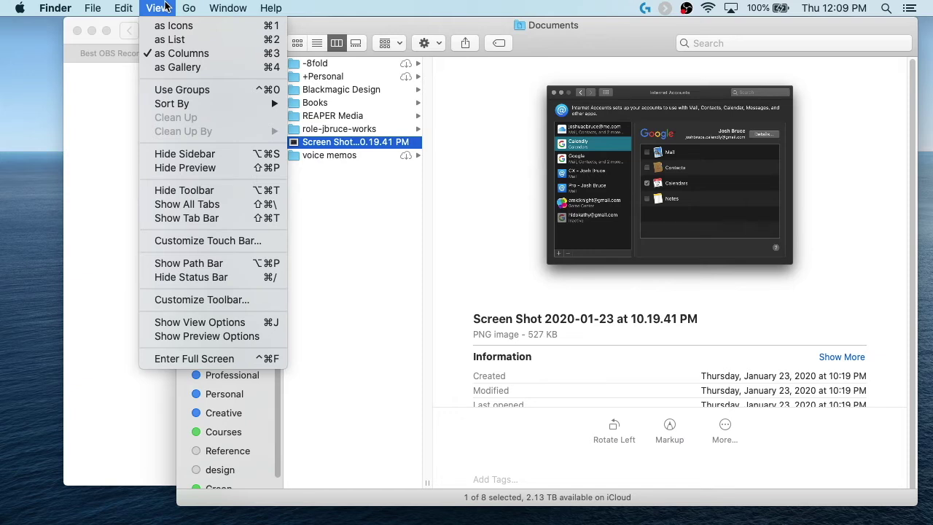
Step: Open the Documents view options and try icon, list and column views
click(227, 322)
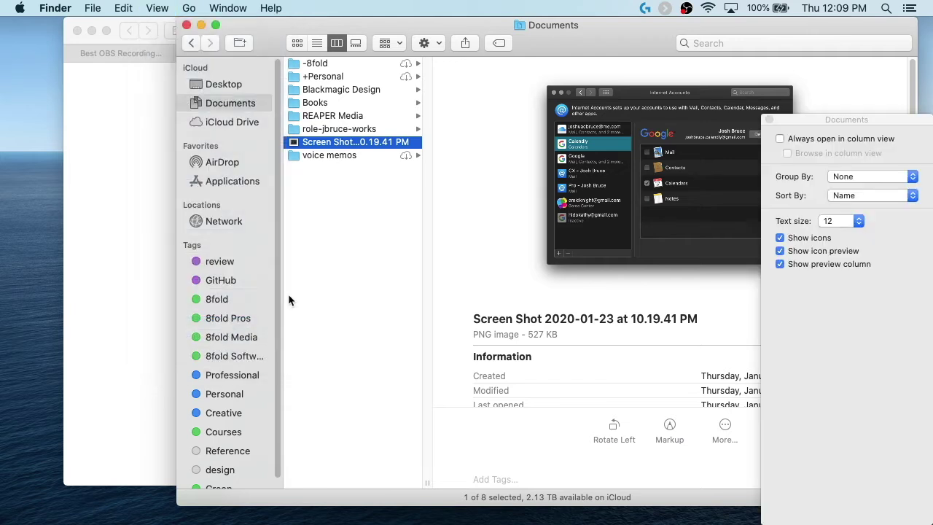
drag(913, 124, 558, 66)
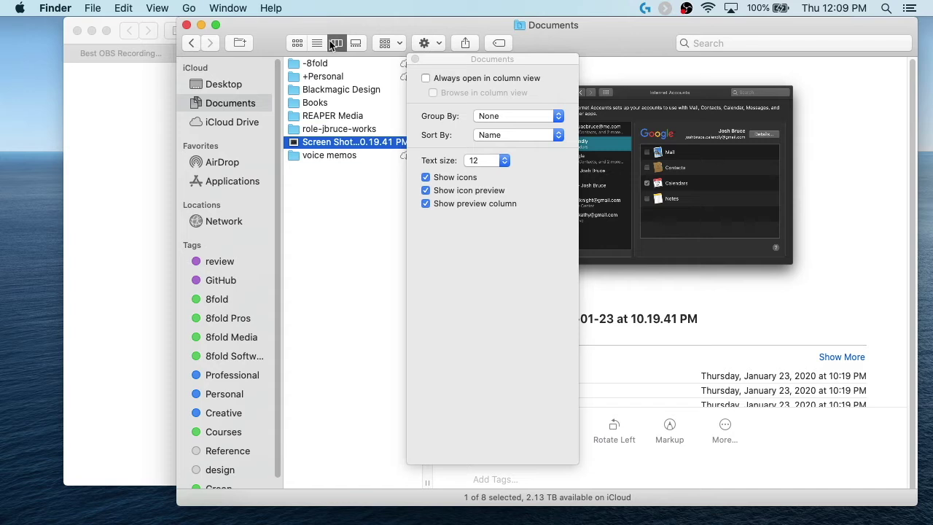
click(298, 44)
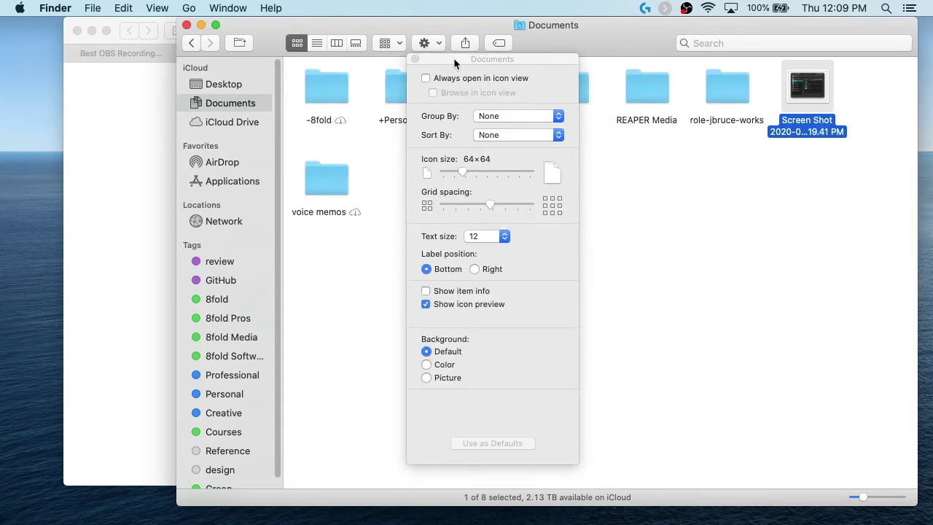
drag(454, 60, 48, 14)
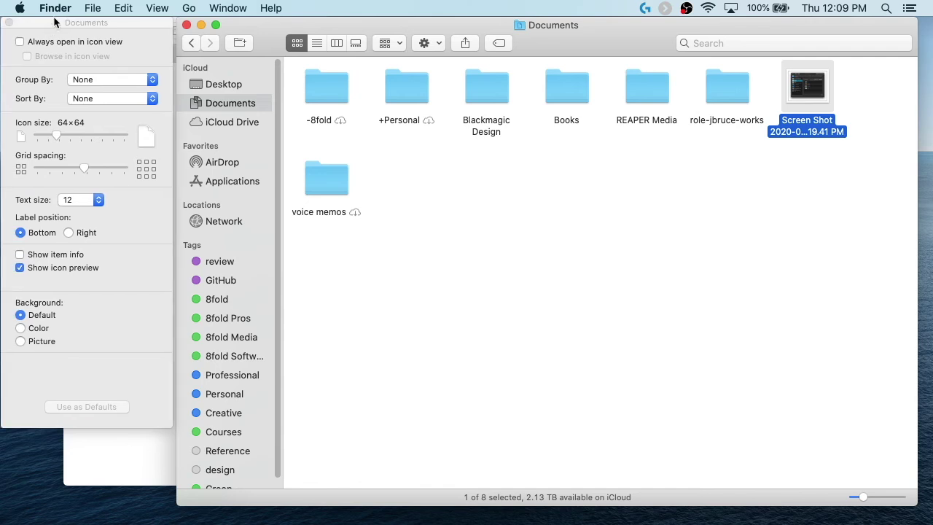
click(317, 43)
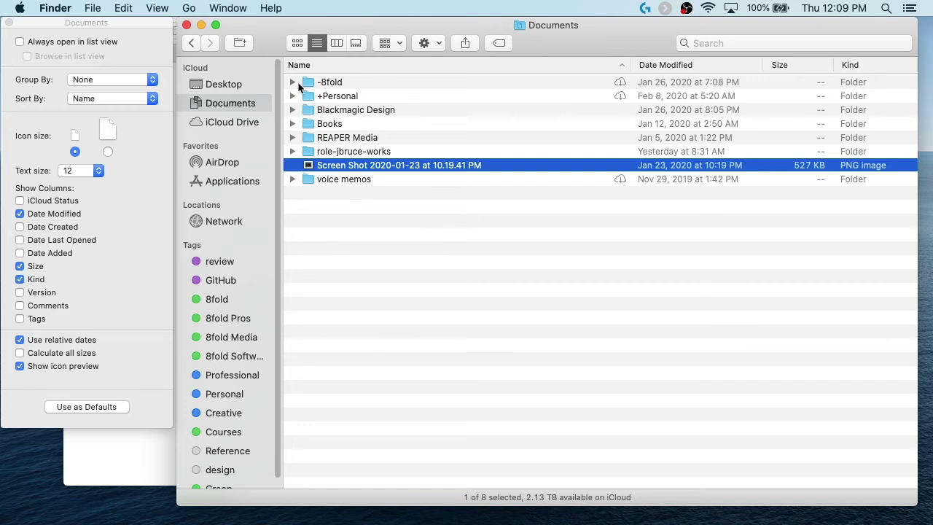
click(292, 83)
click(293, 84)
click(336, 43)
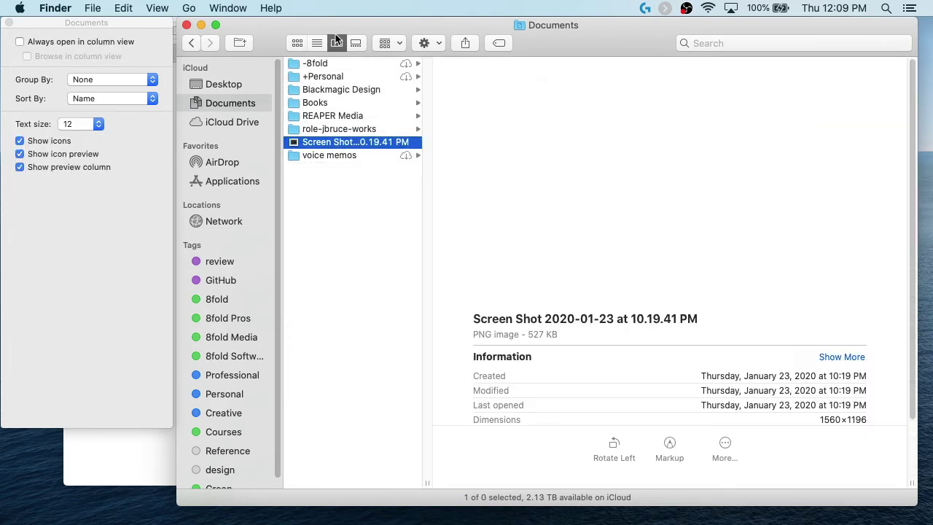
Step: Browse into Blackmagic Design > DaVinci Resolve > Fusion > Default AutoSaves
click(339, 89)
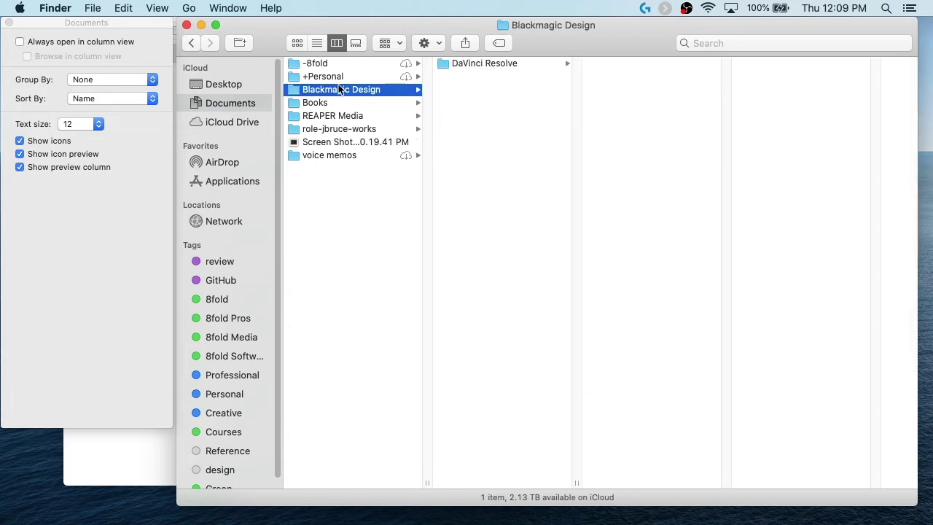
click(484, 64)
click(611, 64)
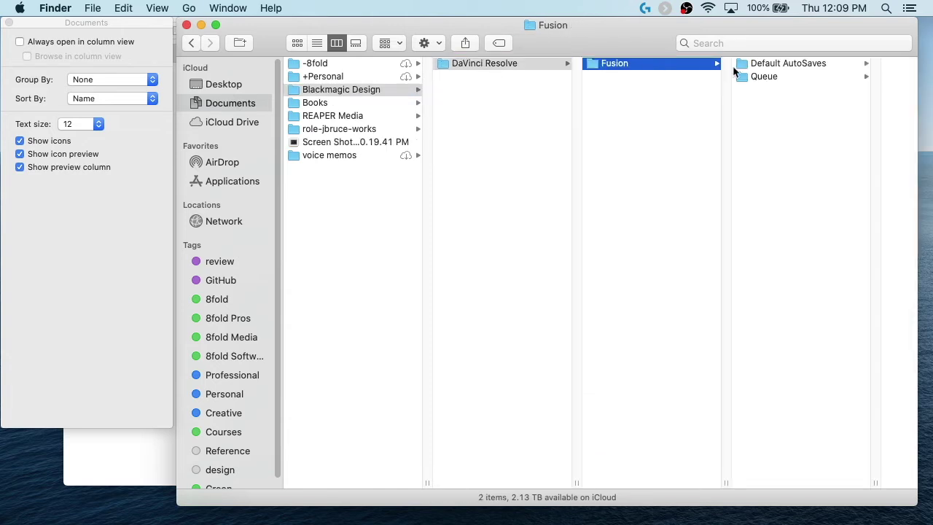
click(746, 69)
scroll(411, 131, left, 3)
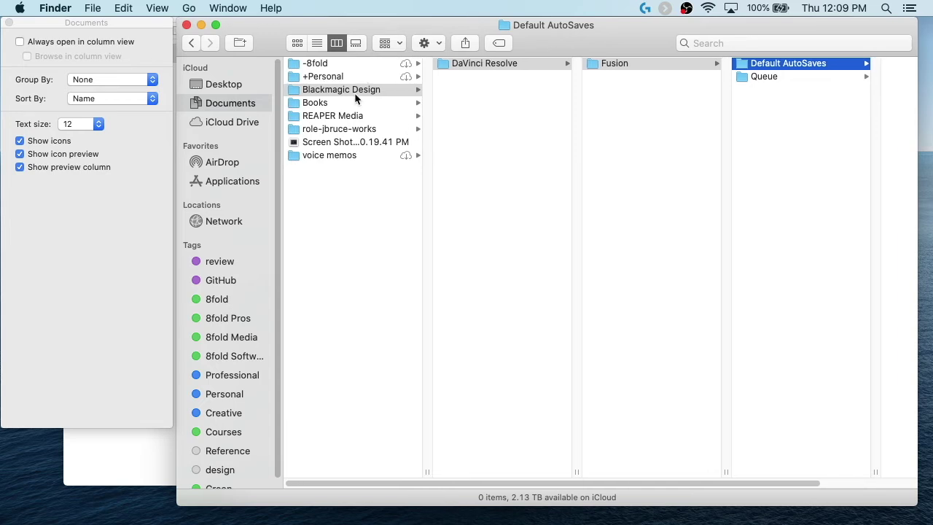
Step: View the Desktop in gallery view, previewing the Journal pages document and behavioral archeology movie
click(355, 44)
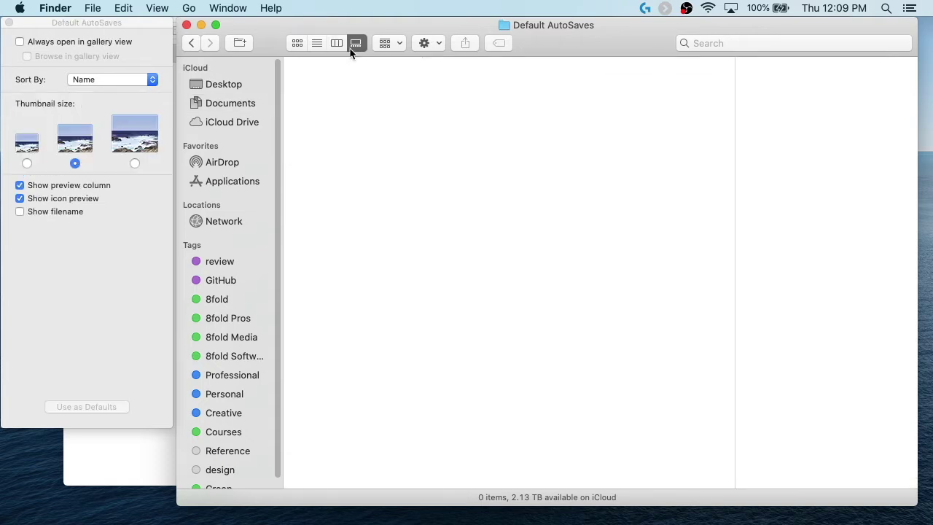
click(226, 106)
click(229, 88)
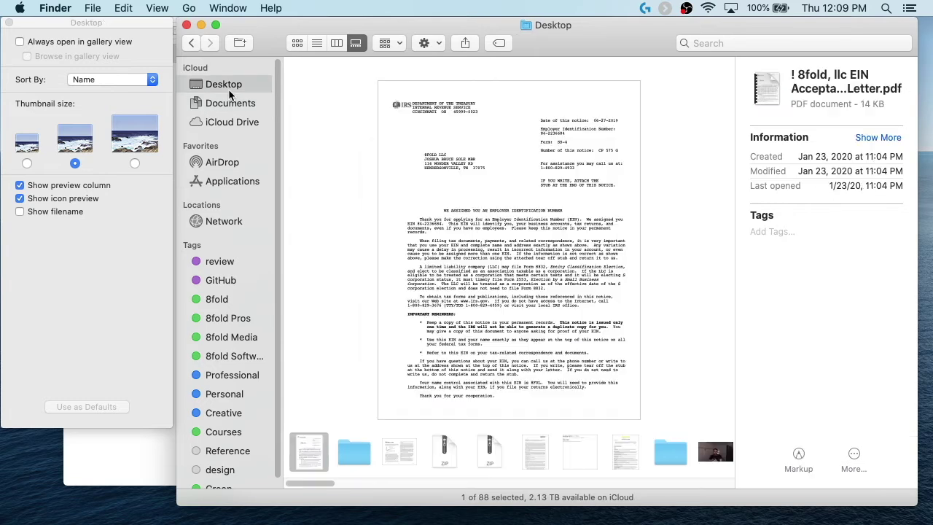
click(403, 461)
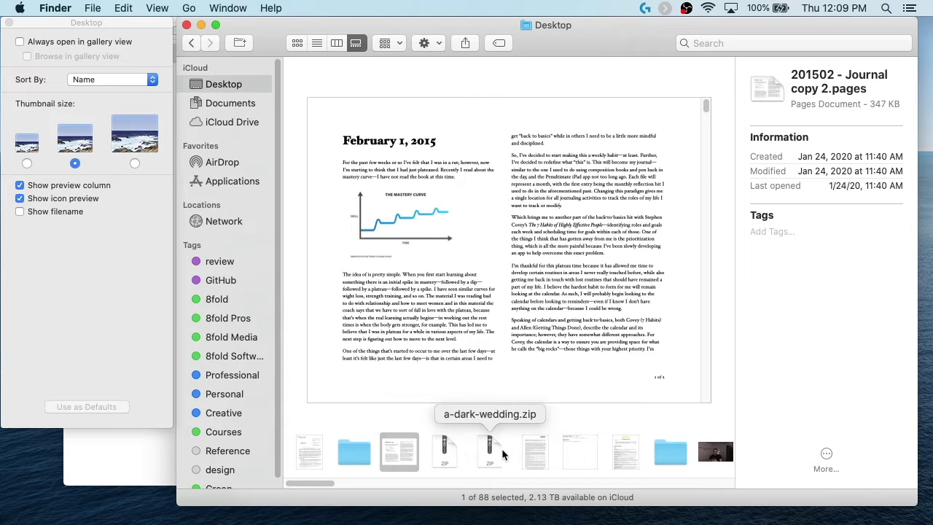
click(715, 452)
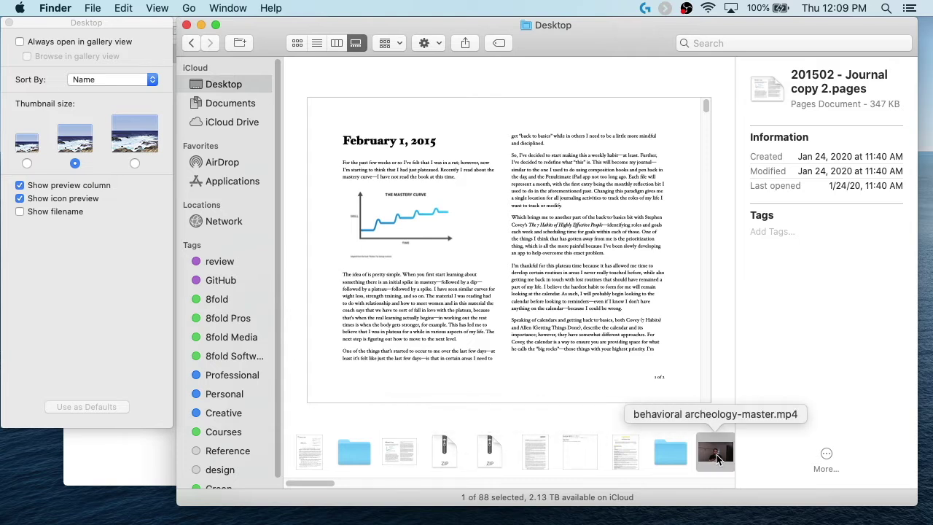
mouse_move(519, 288)
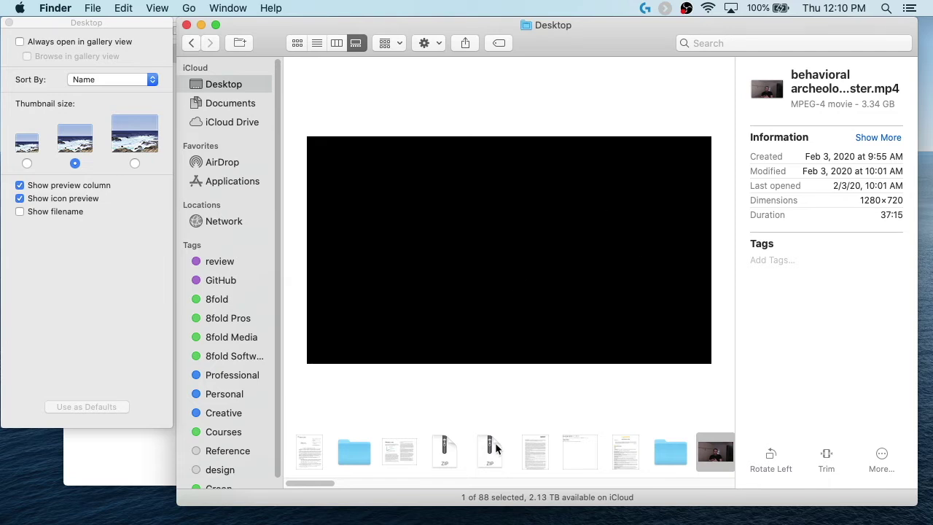
scroll(529, 446, right, 5)
scroll(530, 446, right, 10)
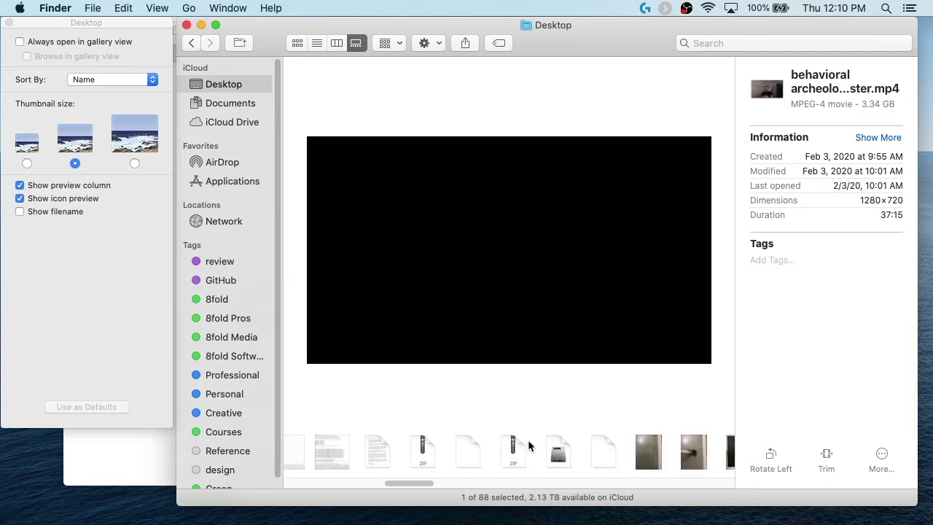
scroll(580, 455, left, 15)
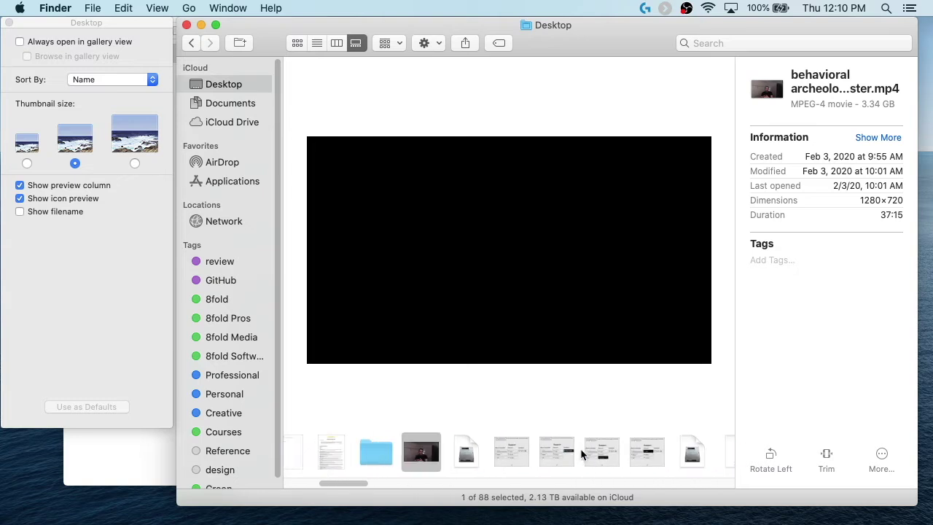
scroll(581, 455, right, 20)
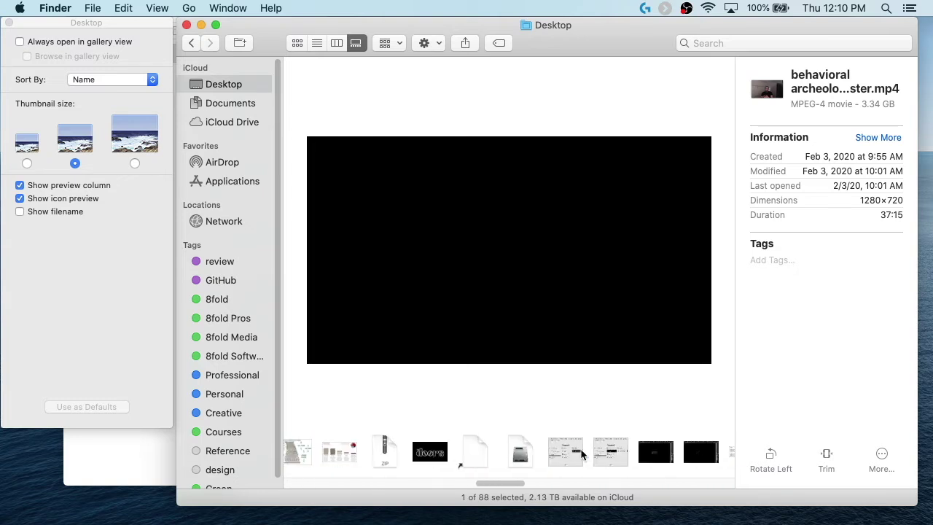
Step: Check the sorting choices without changing them
click(392, 43)
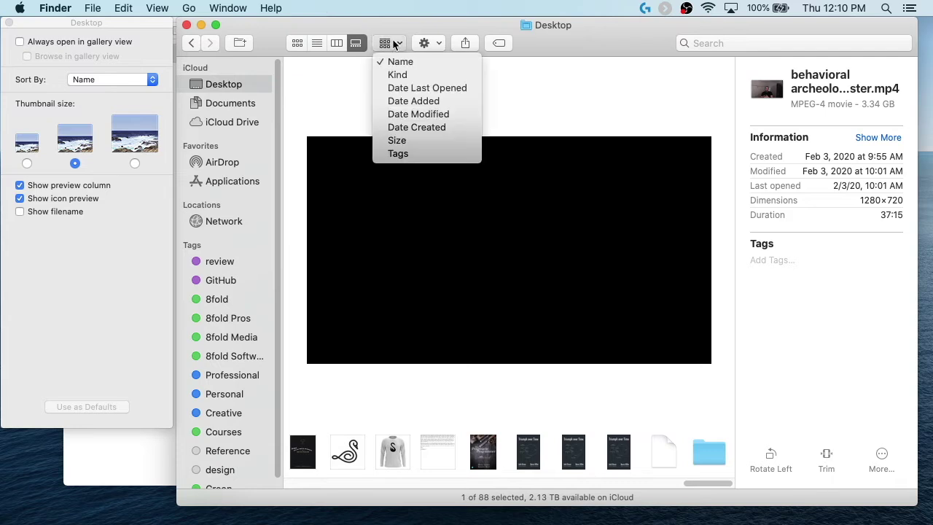
click(390, 31)
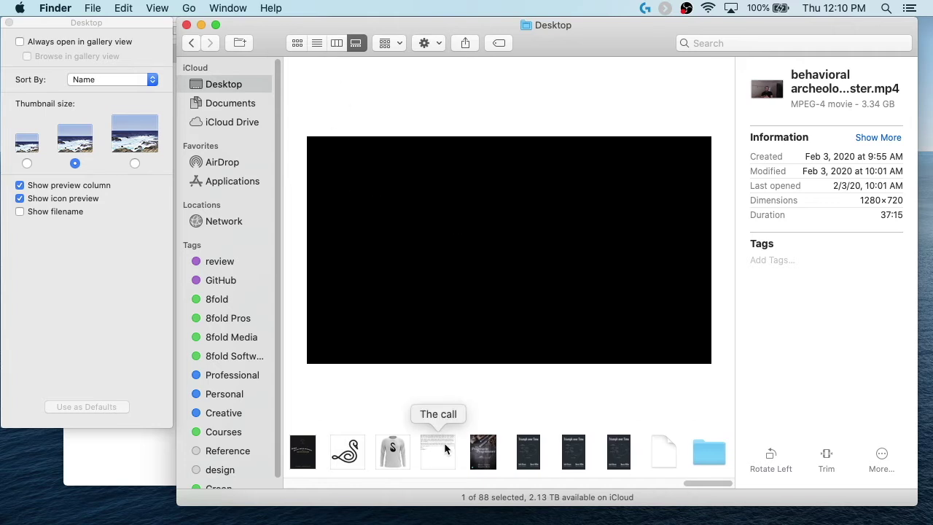
scroll(444, 442, left, 5)
scroll(446, 449, left, 5)
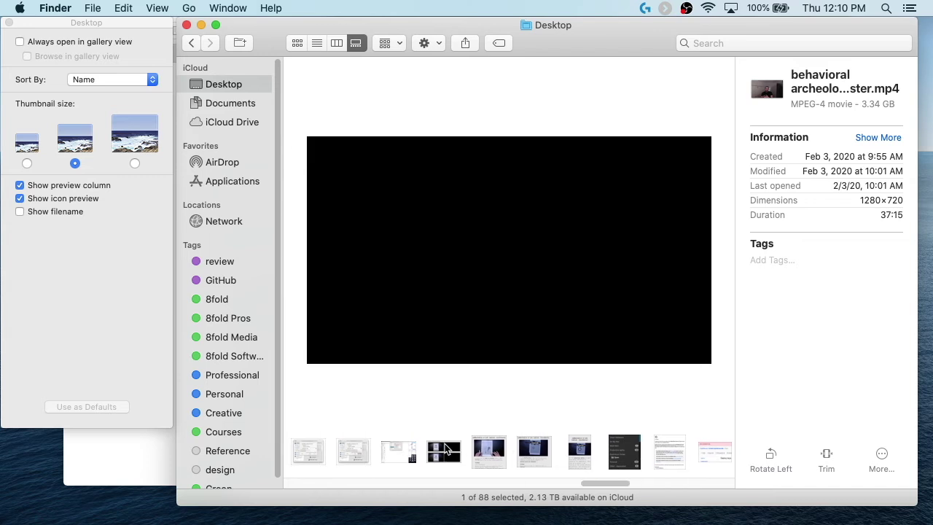
Step: Review the movie's Quick Actions extensions via More > Customize, then close them
click(884, 454)
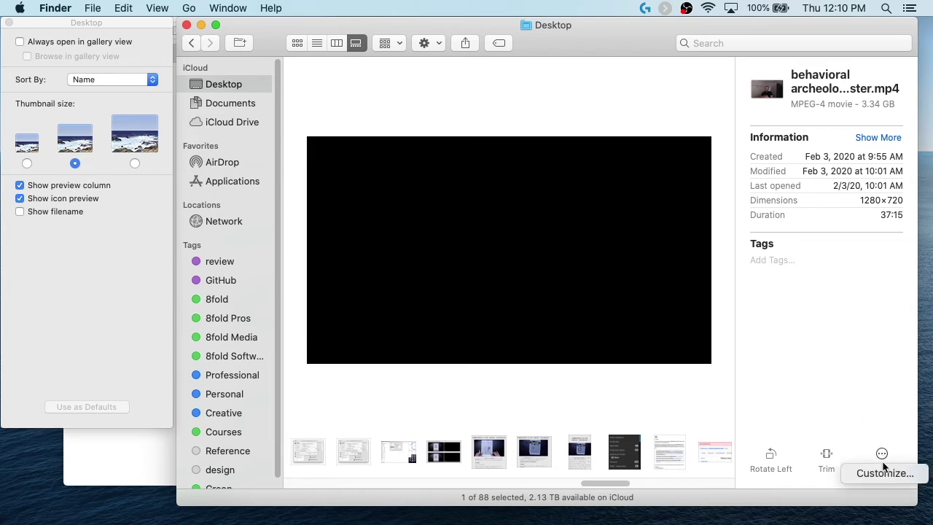
click(880, 474)
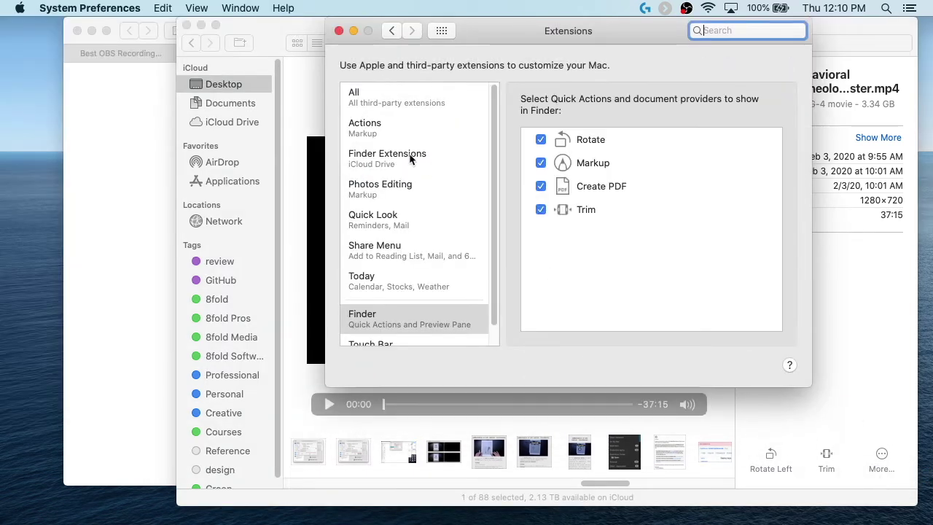
click(339, 31)
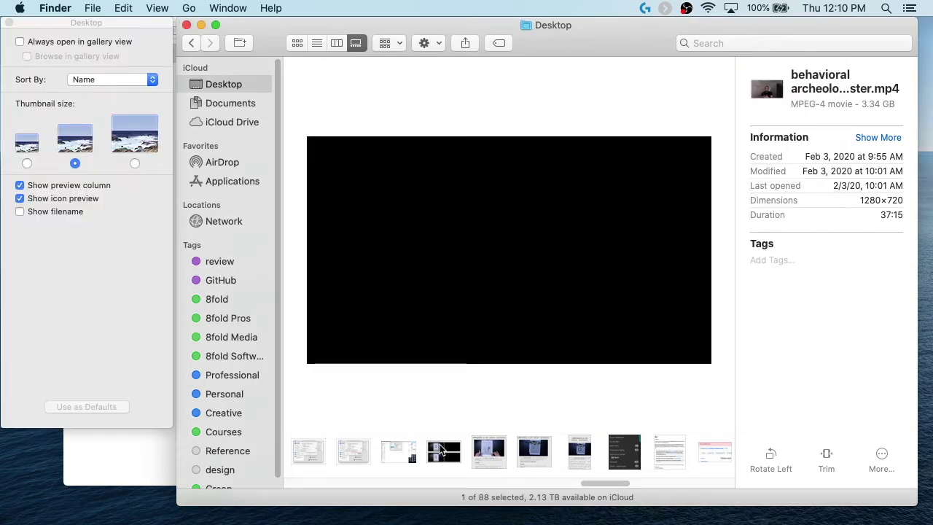
scroll(447, 463, left, 3)
scroll(448, 464, left, 2)
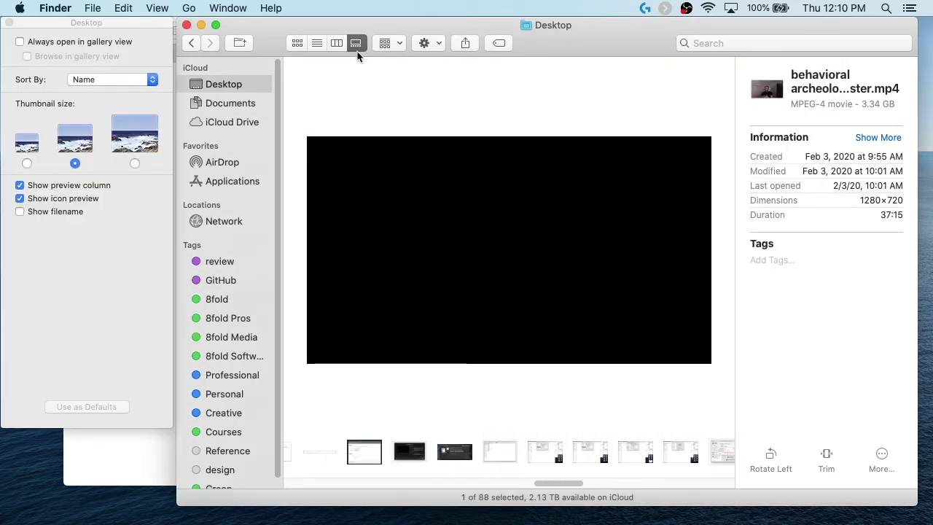
Step: Keep Name sorting and set the Desktop to always open in gallery view
click(385, 43)
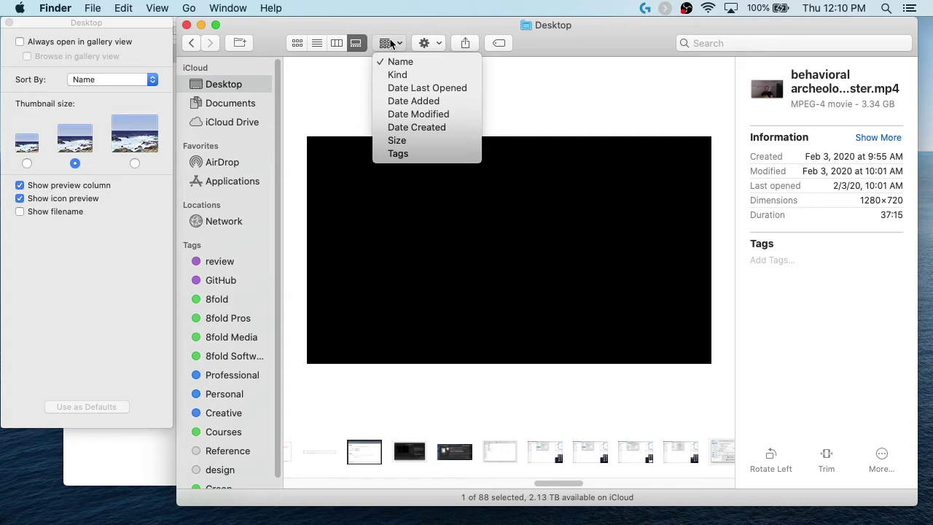
click(390, 25)
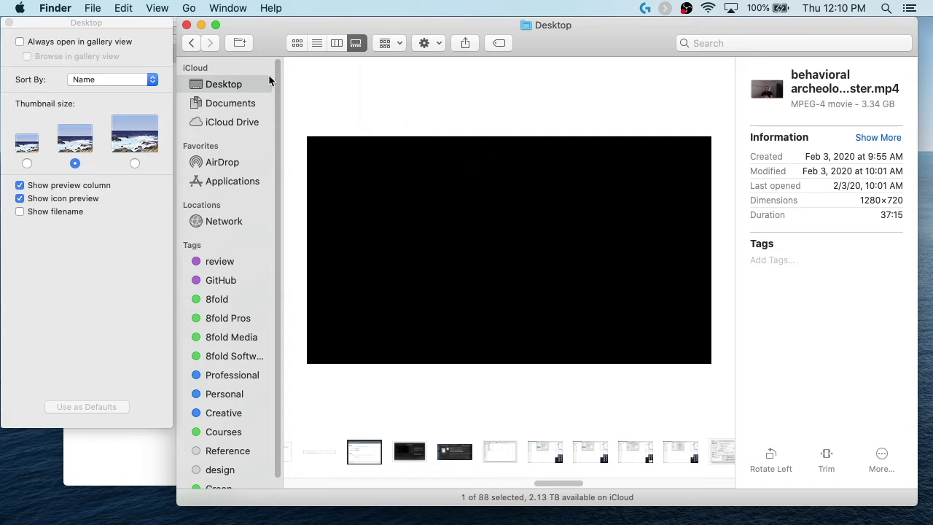
click(20, 41)
Step: Switch the Desktop to column view and make it always open that way
click(20, 42)
click(336, 43)
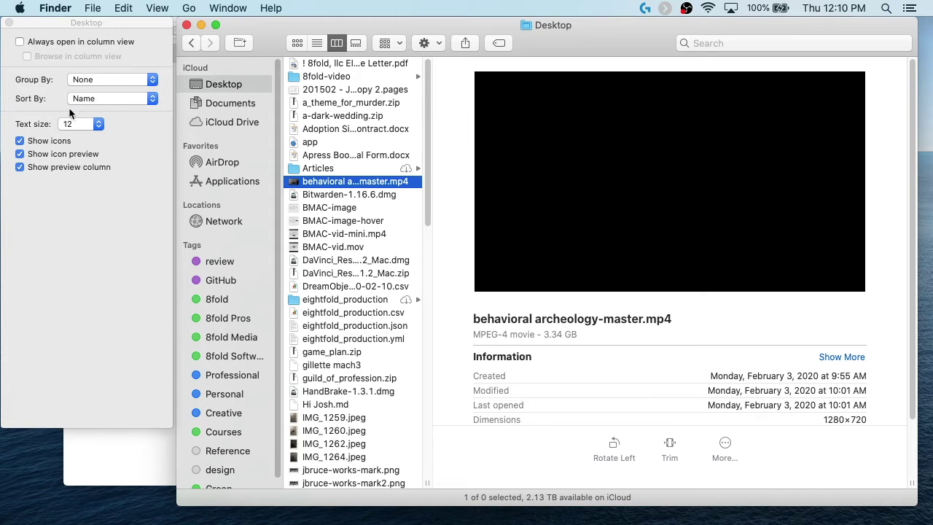
click(19, 41)
Step: Try grouping the Desktop by Kind, then by none, settling on Name
click(117, 79)
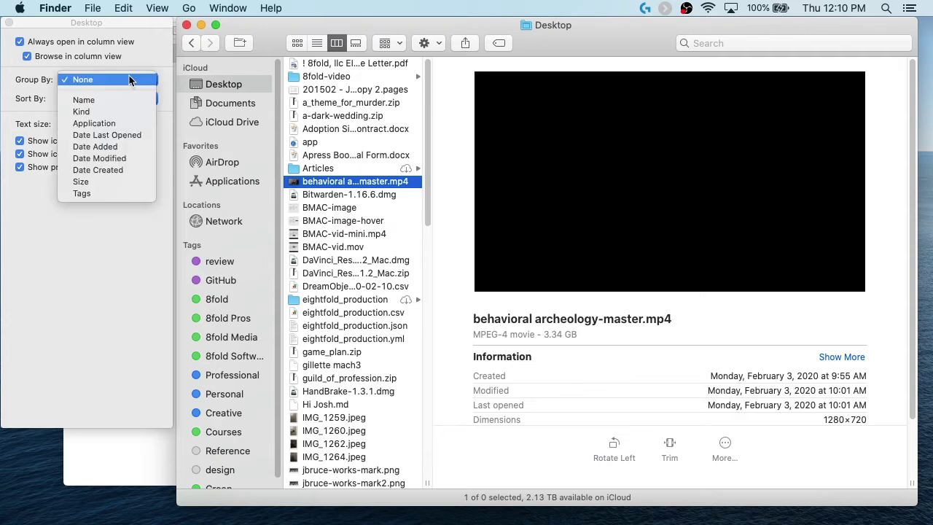
click(132, 112)
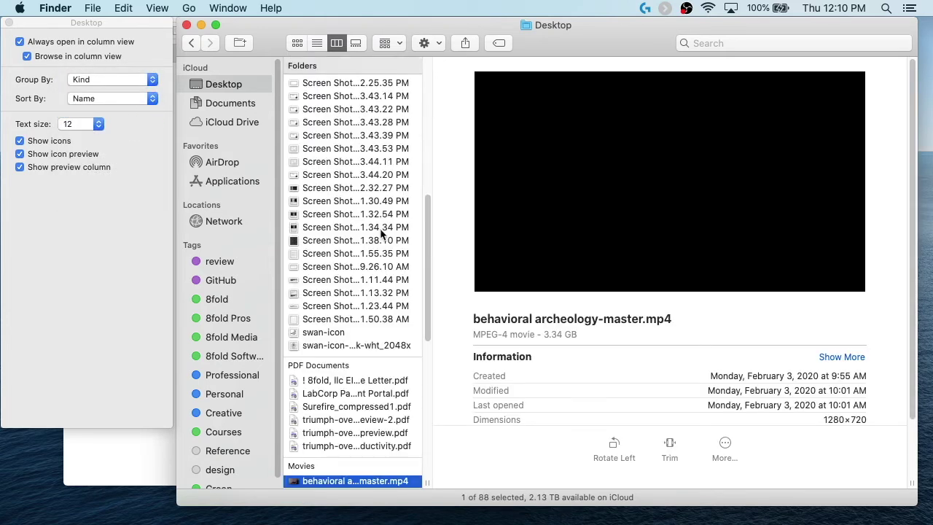
scroll(328, 219, up, 15)
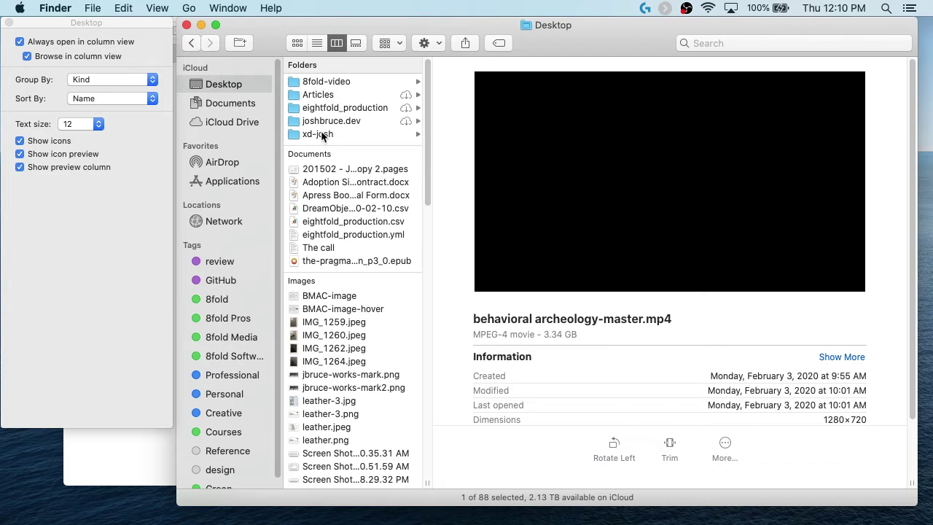
scroll(348, 314, down, 15)
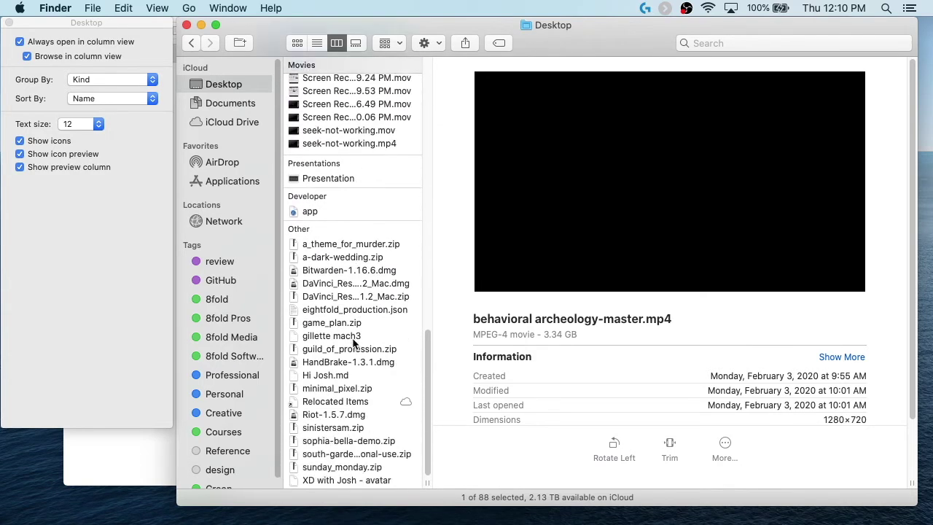
scroll(353, 341, up, 15)
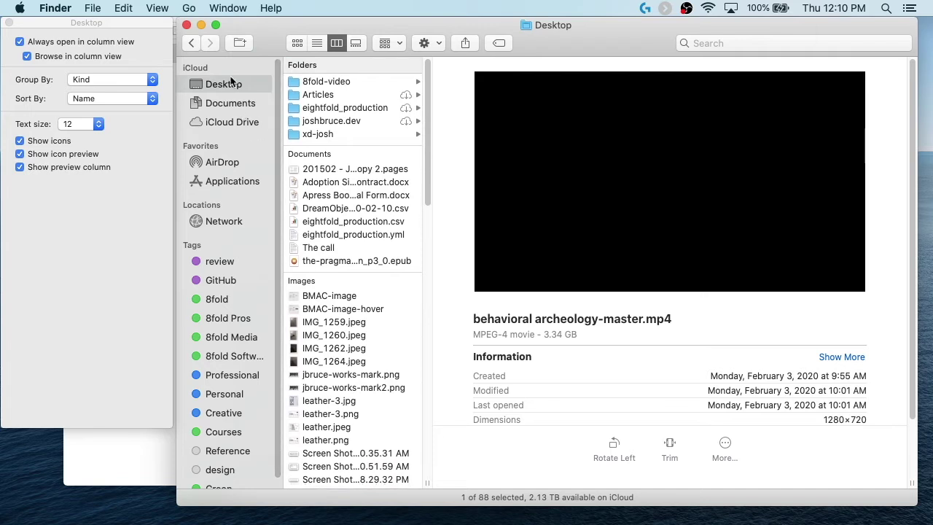
click(143, 80)
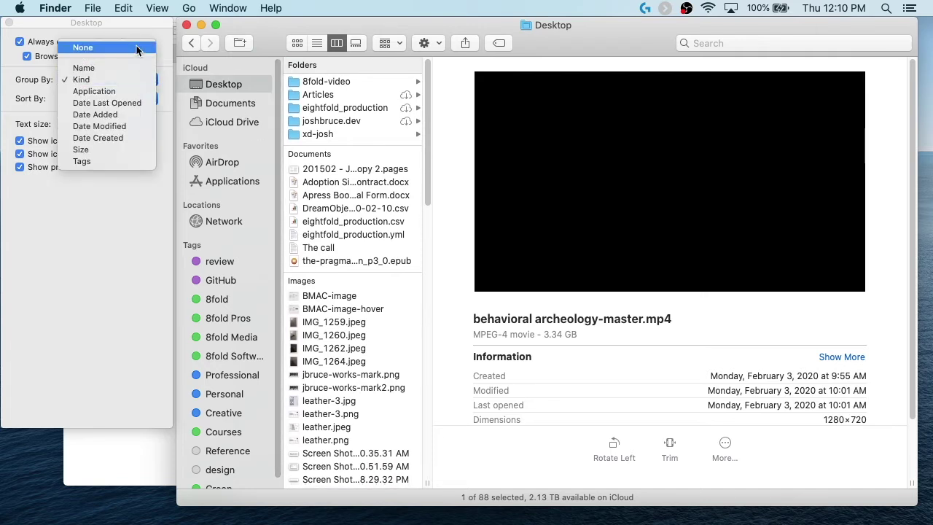
click(137, 45)
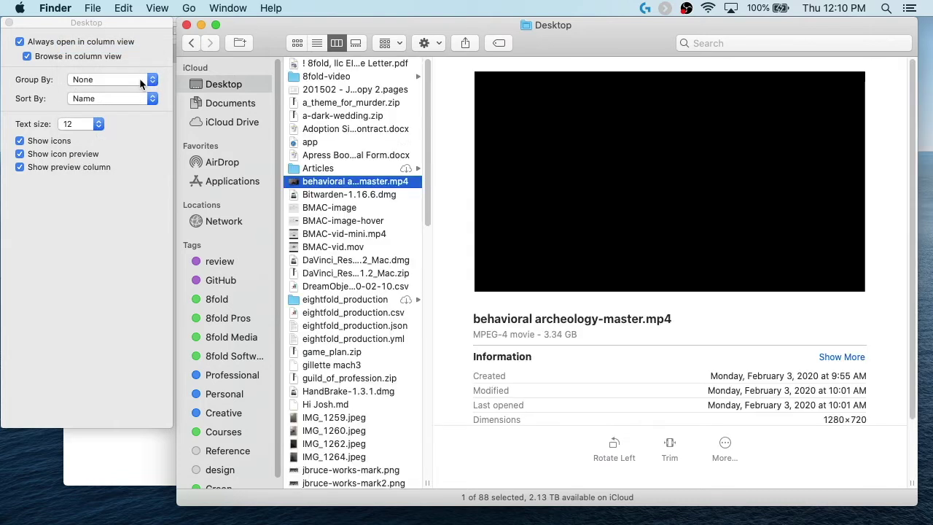
click(140, 78)
click(140, 98)
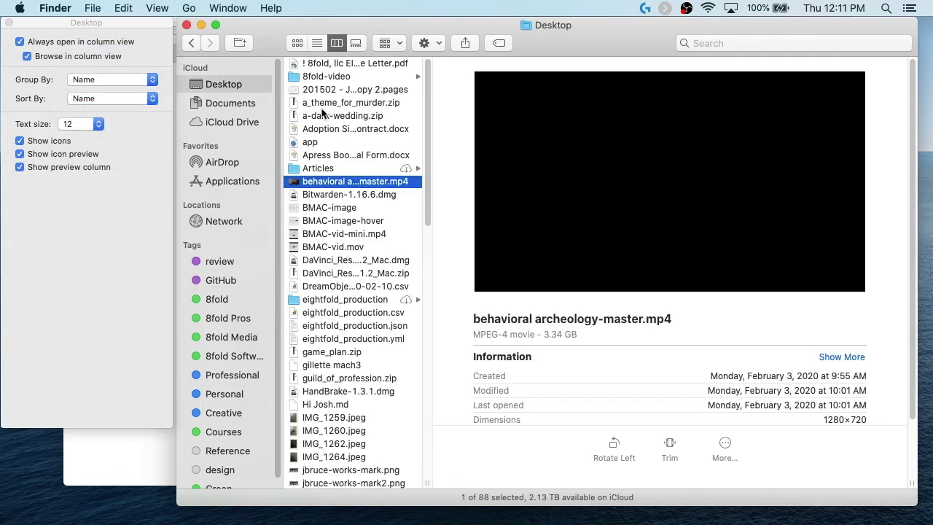
Step: Set Documents to always open in column view, grouped by Kind
click(226, 104)
click(21, 42)
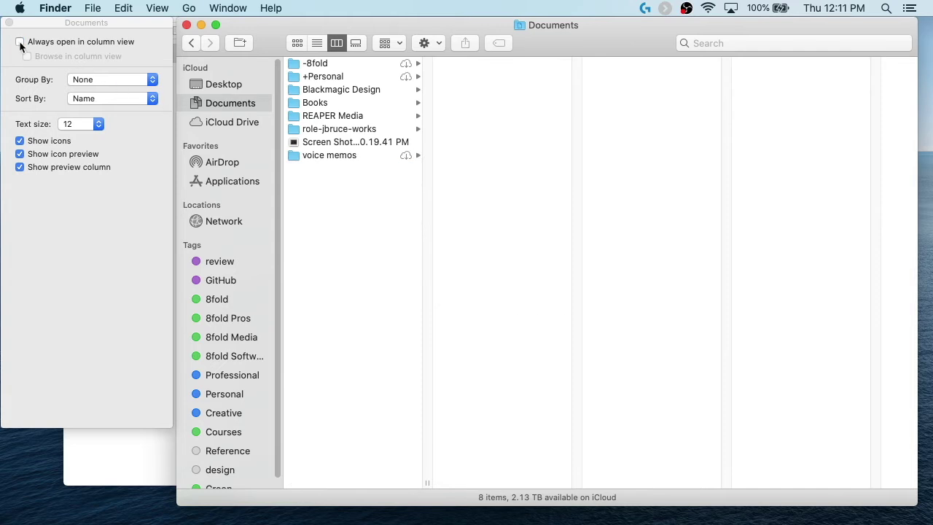
click(124, 77)
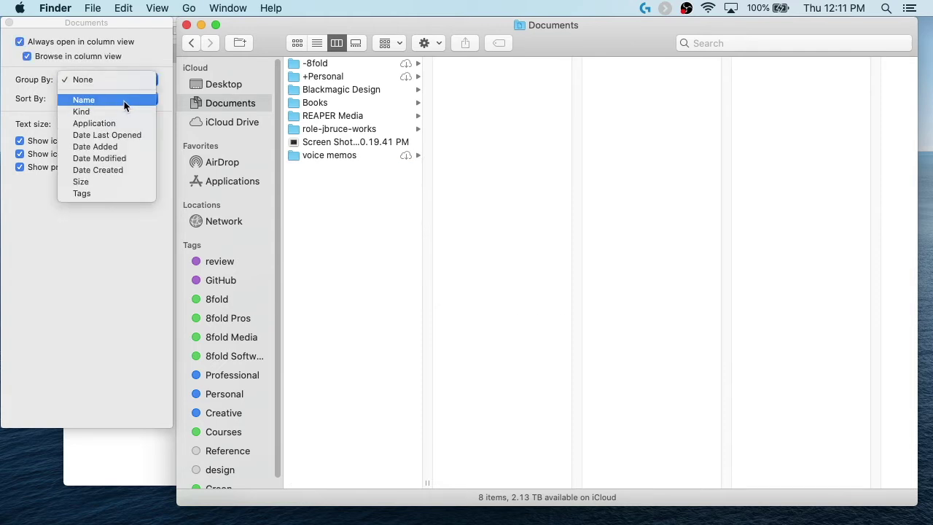
click(124, 110)
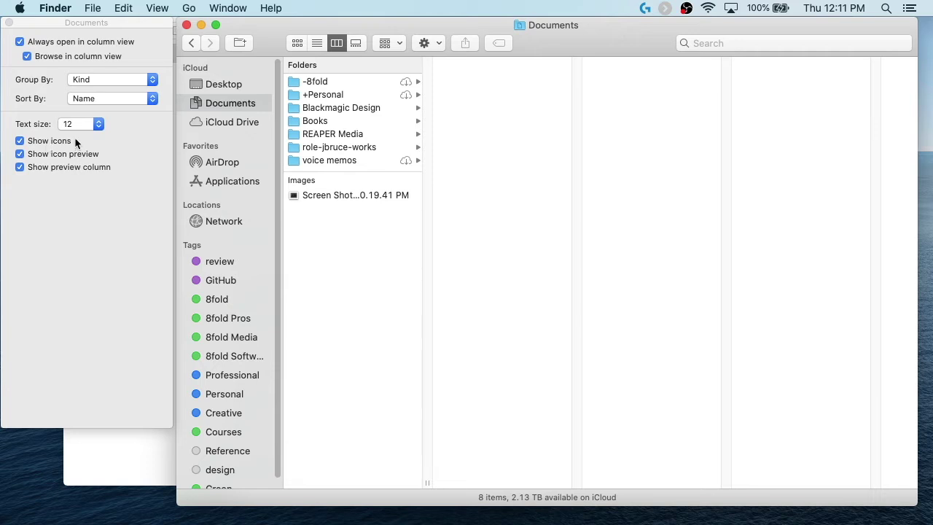
Step: Close the view options and go to the home folder
click(9, 22)
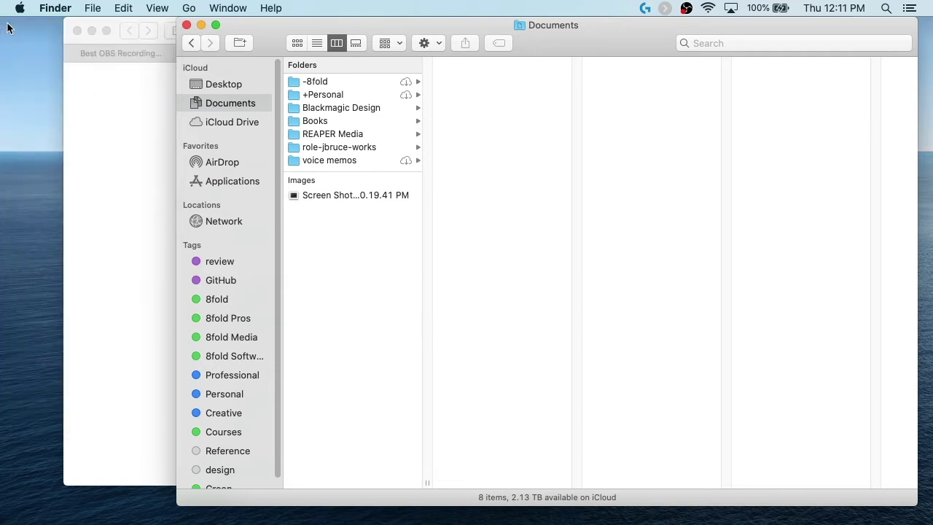
click(158, 9)
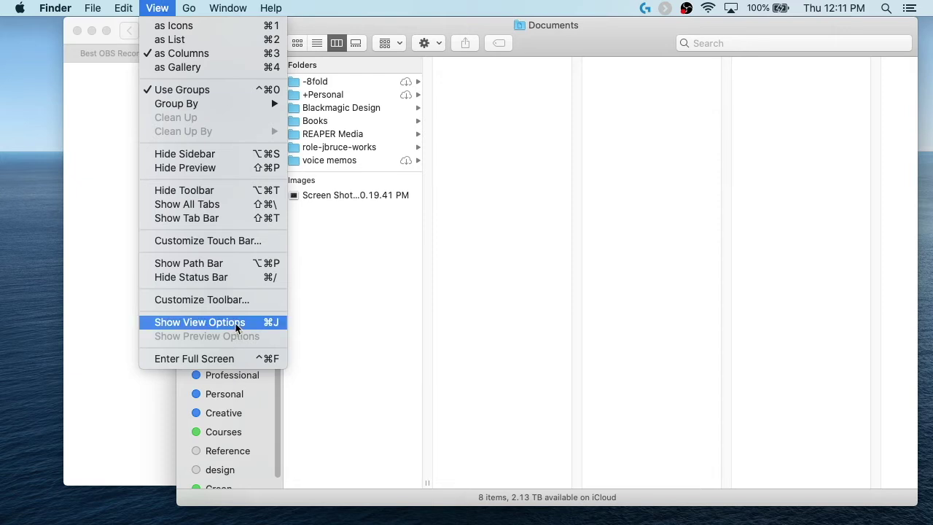
click(360, 284)
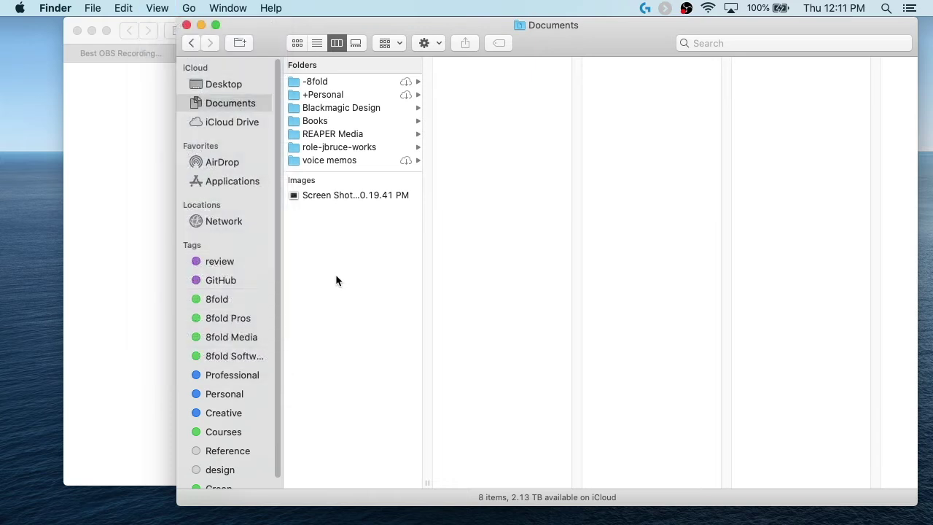
click(188, 8)
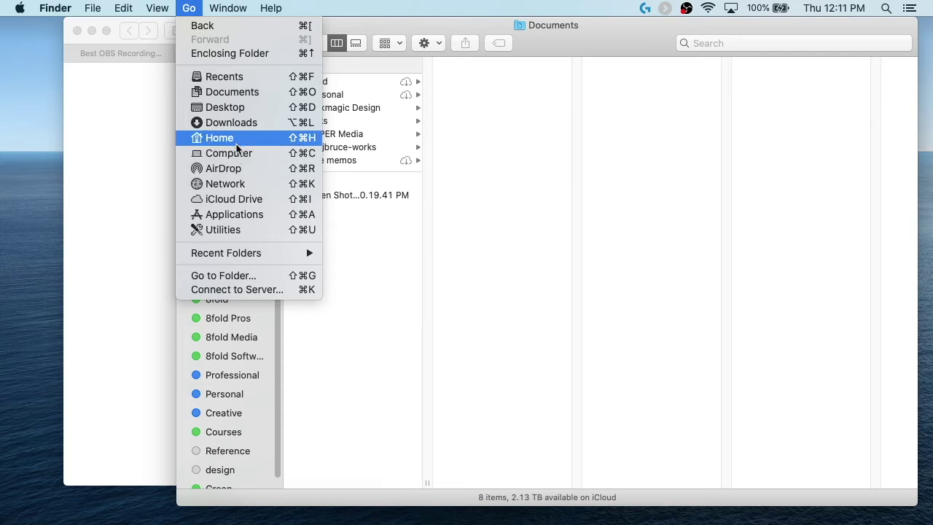
click(236, 140)
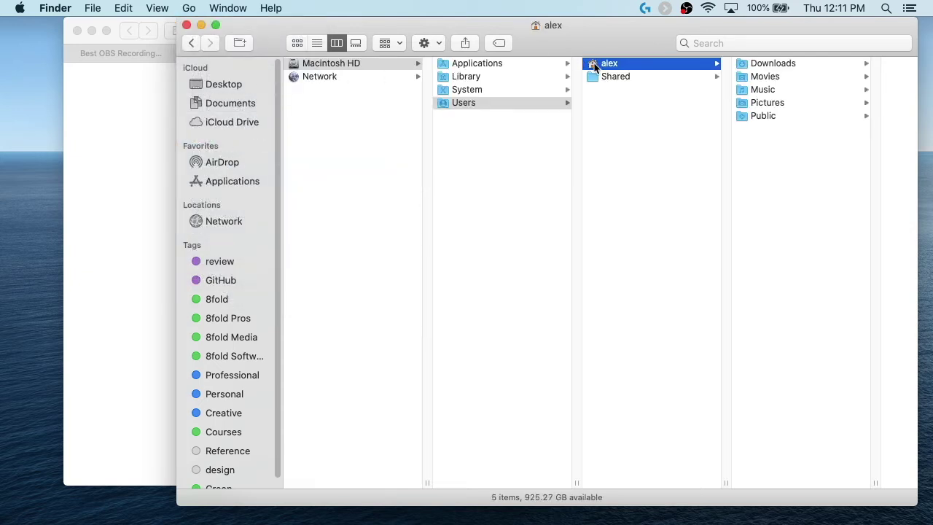
Step: Add the home and Public folders to Favorites, moving AirDrop below Applications
drag(594, 65, 224, 155)
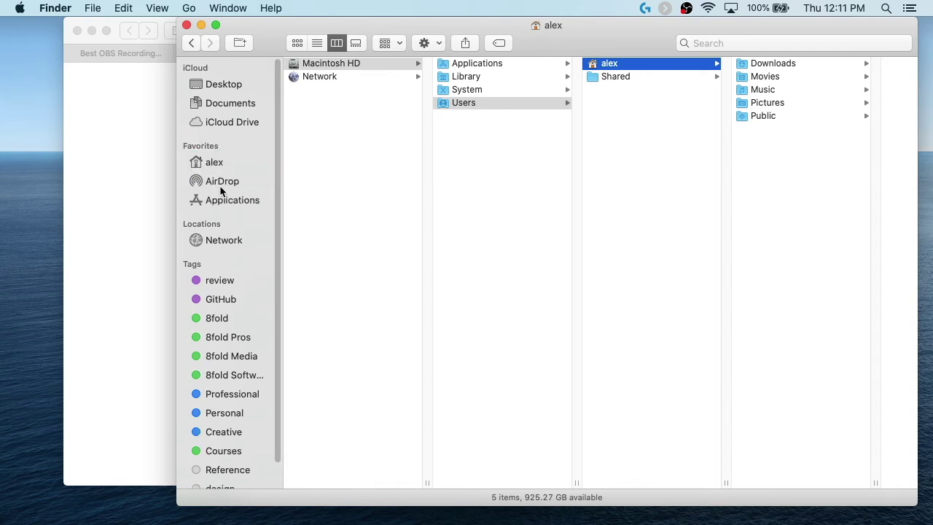
drag(227, 183, 228, 204)
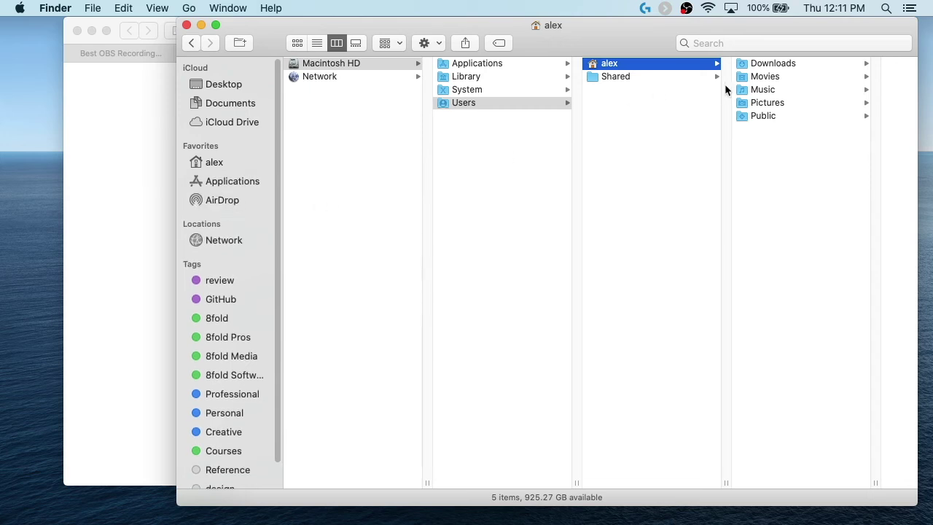
drag(742, 116, 237, 177)
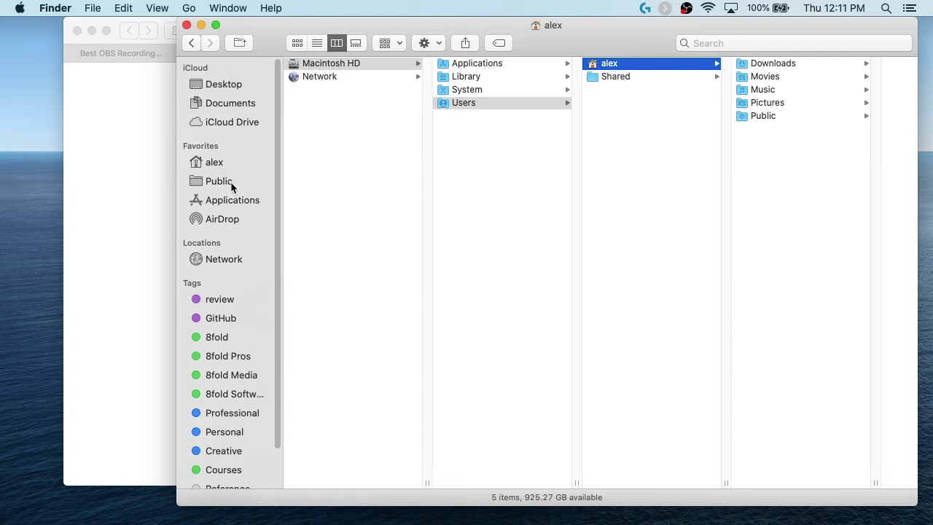
click(230, 184)
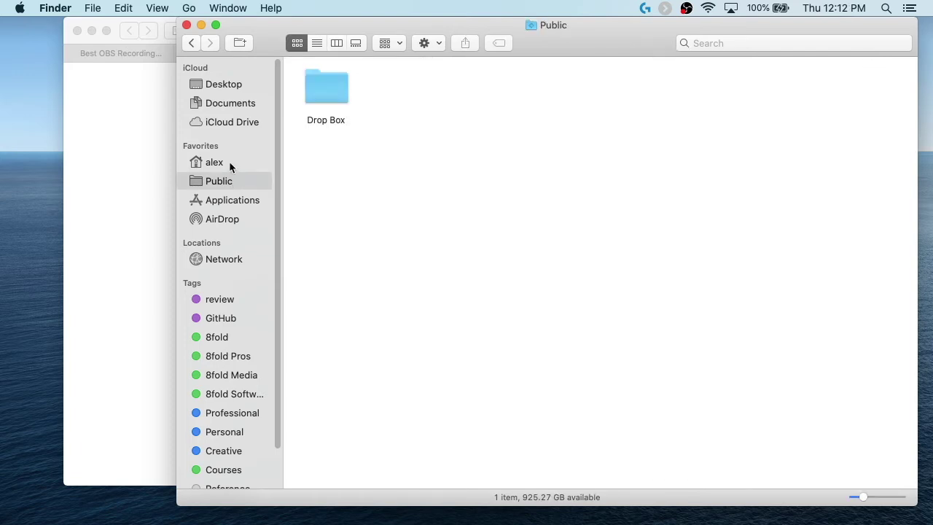
Step: Drag Pictures from the home folder into Favorites below Public and open it
click(229, 163)
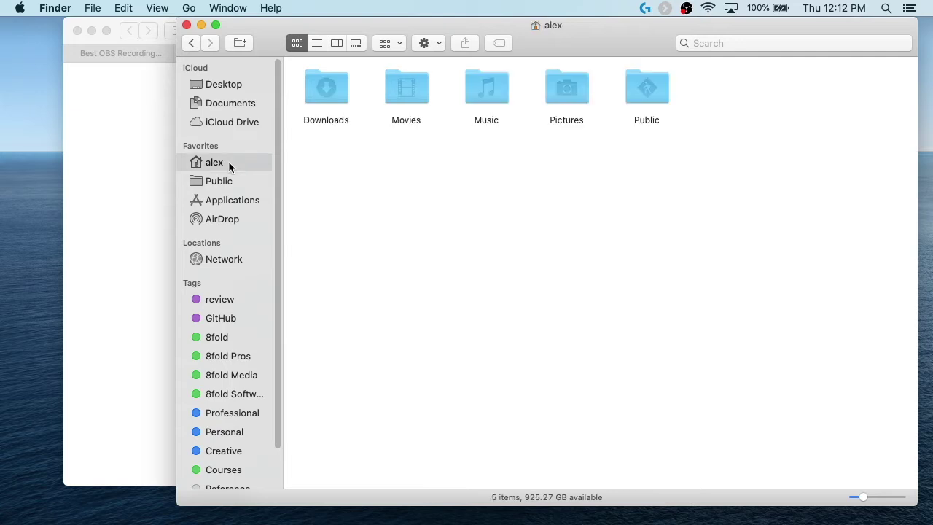
click(185, 8)
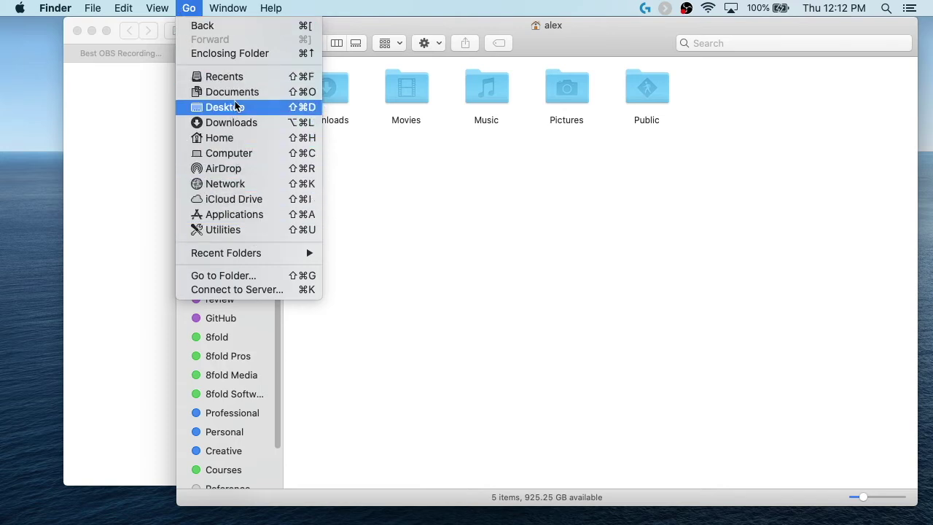
click(241, 140)
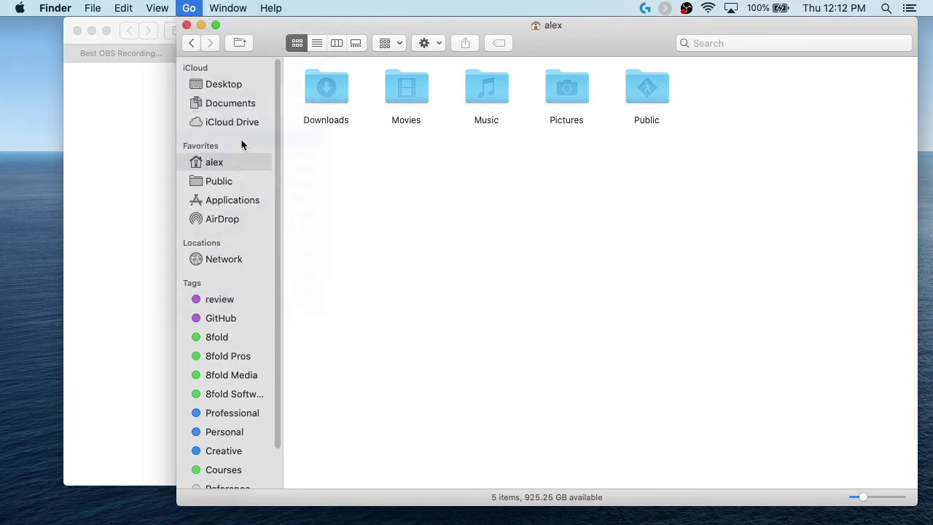
click(558, 91)
drag(420, 181, 235, 193)
click(226, 202)
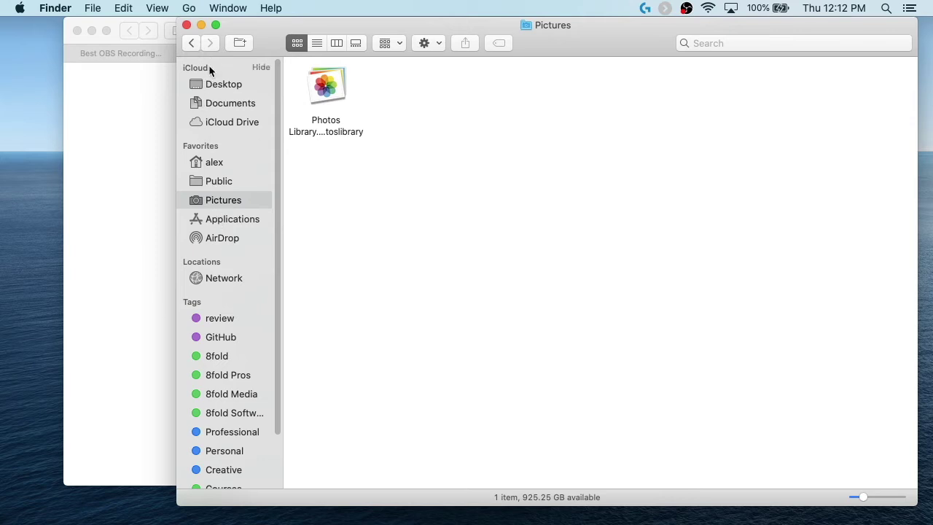
Step: Move the home folder below Pictures in the Favorites list
click(216, 83)
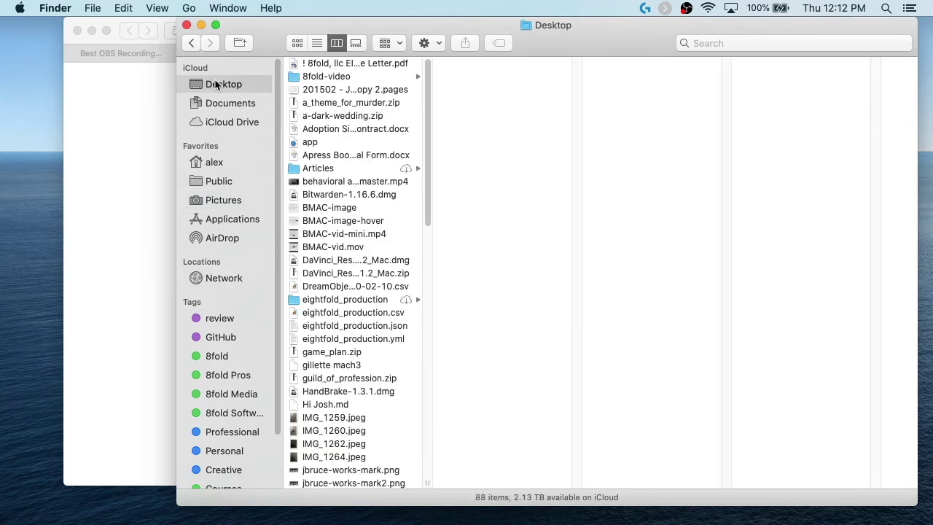
scroll(365, 263, down, 15)
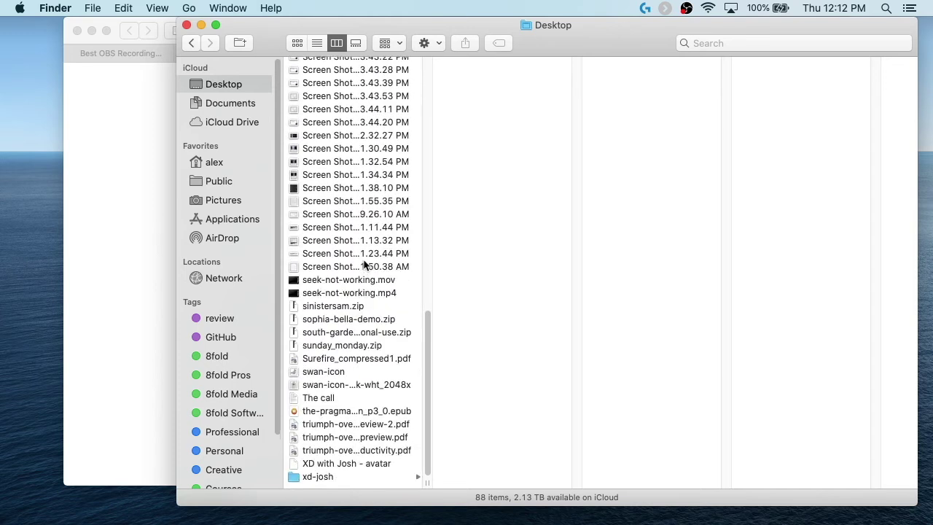
scroll(364, 264, up, 20)
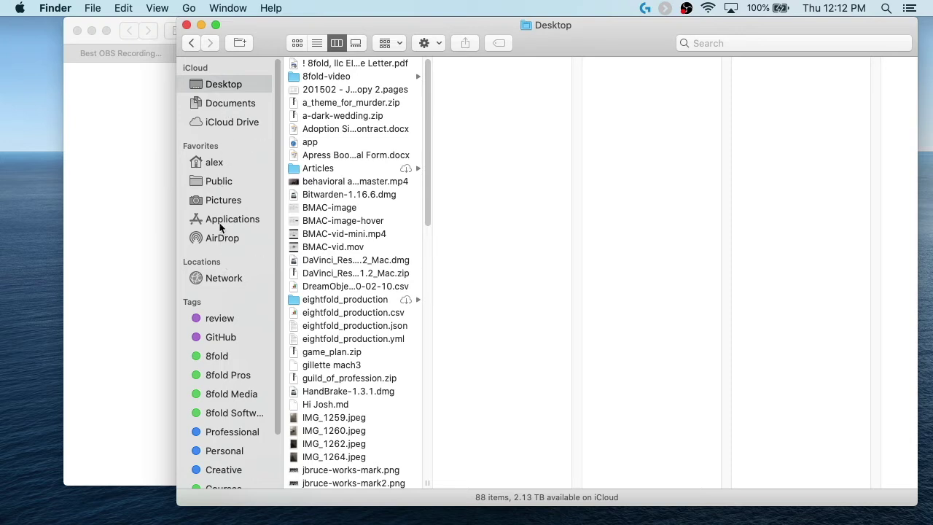
drag(216, 162, 215, 181)
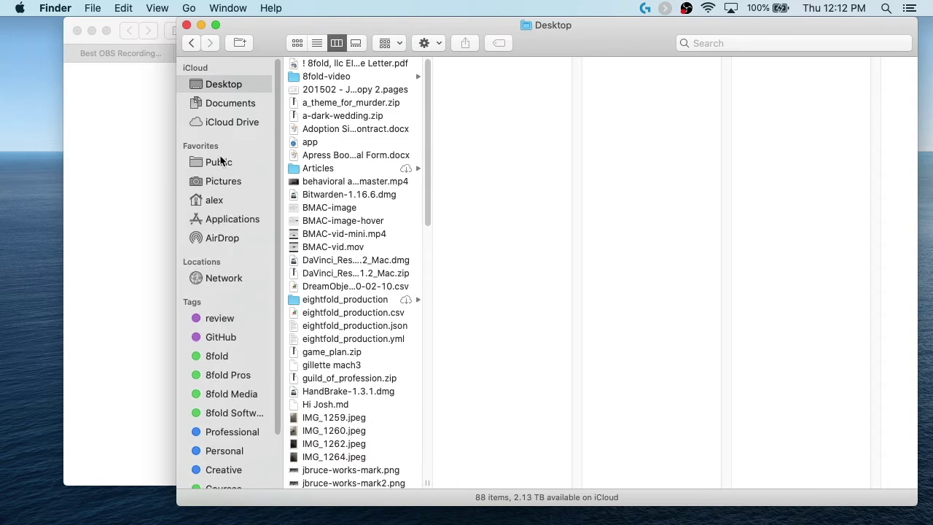
Step: Browse the Personal, Professional, 8fold Software, 8fold Pros and 8fold tags
scroll(249, 294, down, 3)
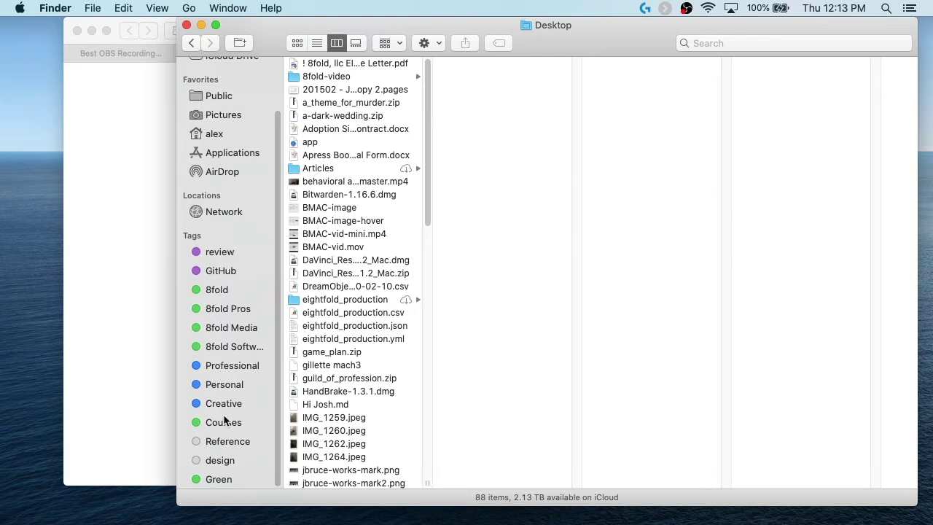
click(225, 387)
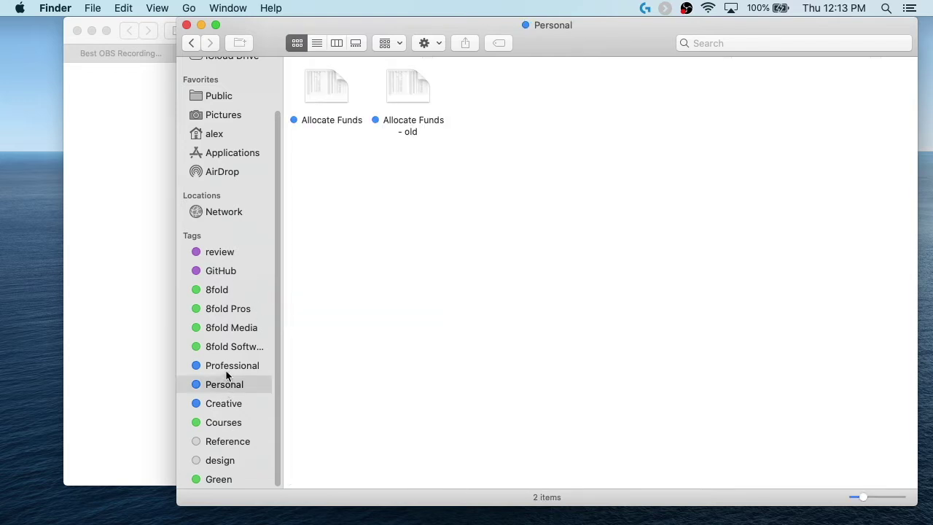
click(229, 370)
click(229, 349)
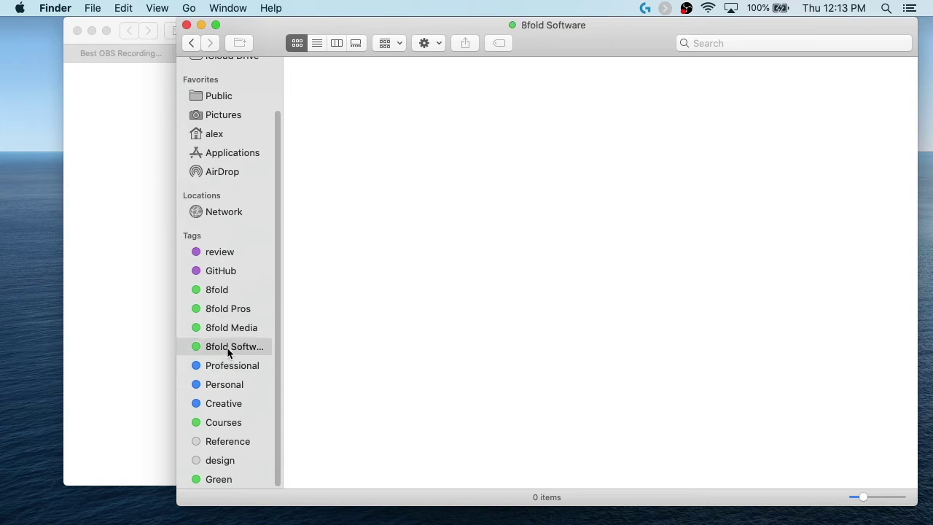
click(223, 310)
click(217, 291)
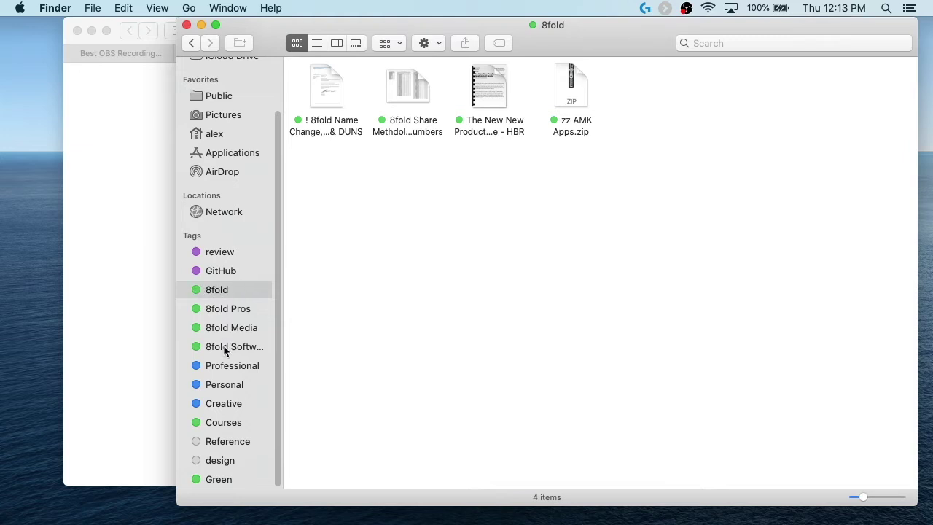
Step: Hide the sidebar's Locations section and bring Finder back in front of Safari
scroll(225, 350, up, 3)
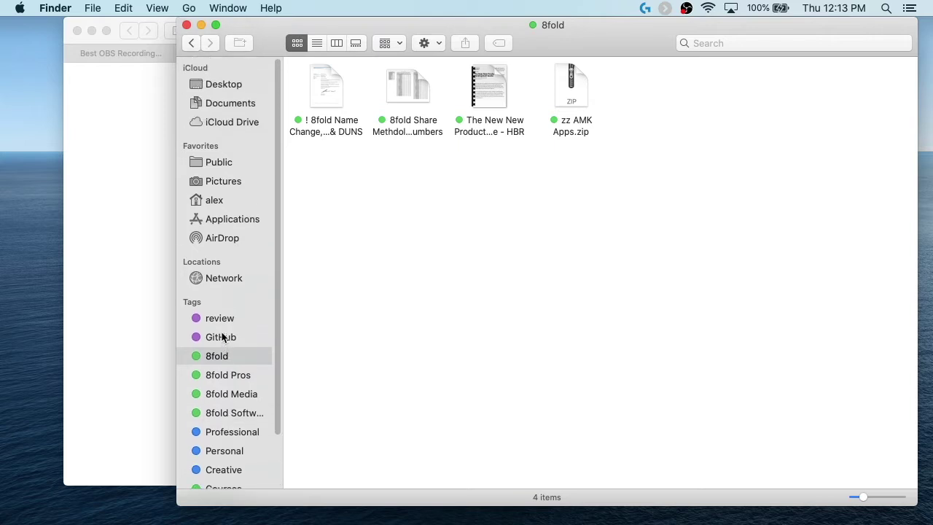
click(262, 260)
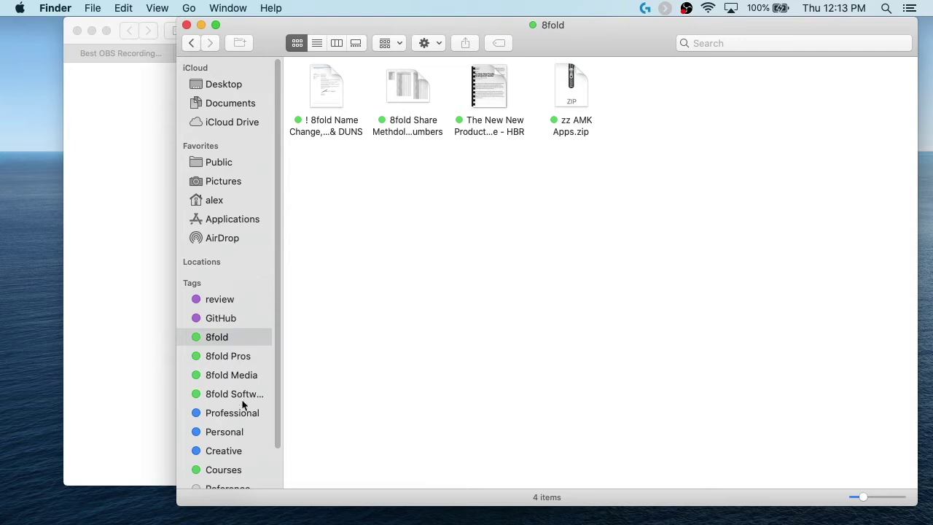
scroll(244, 406, down, 3)
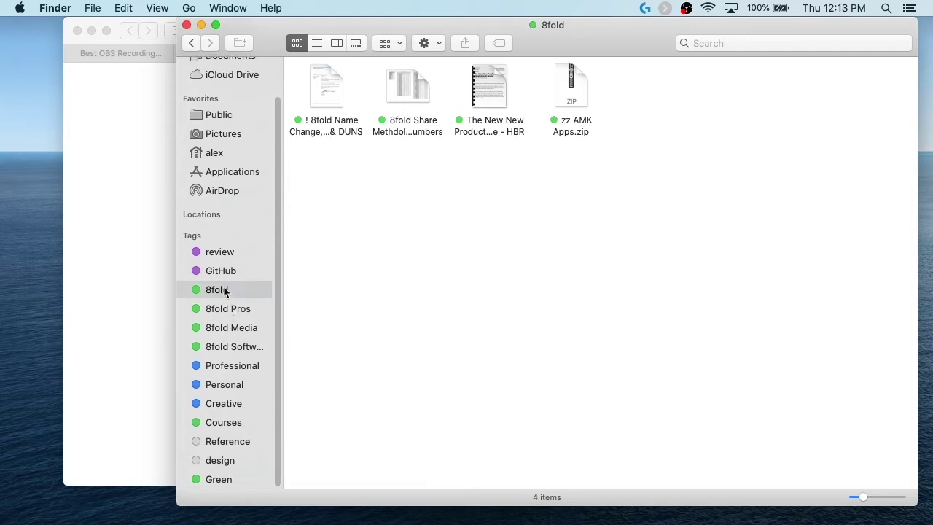
scroll(241, 215, up, 3)
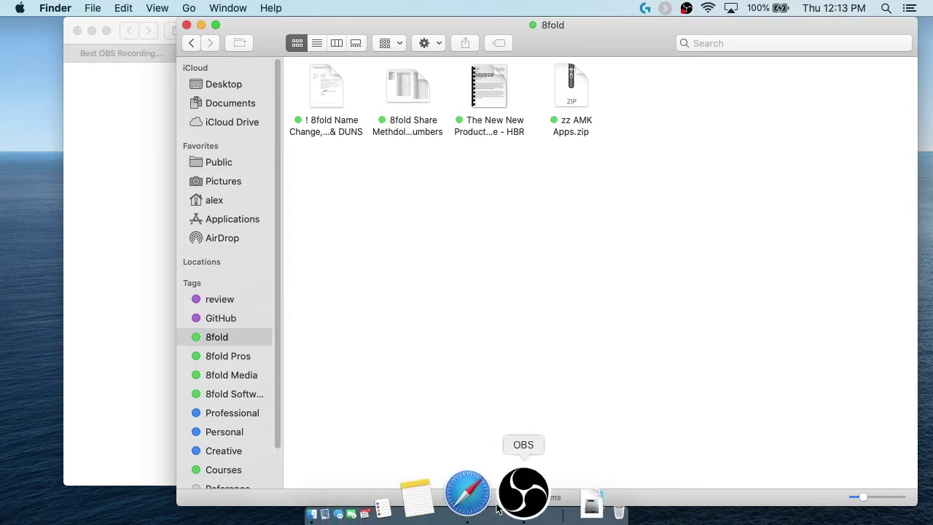
click(125, 285)
mouse_move(528, 521)
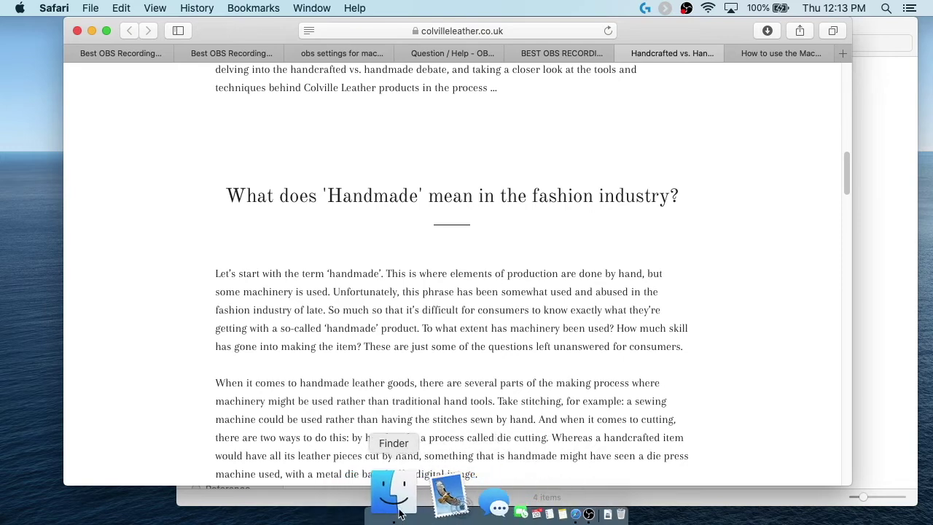
click(394, 494)
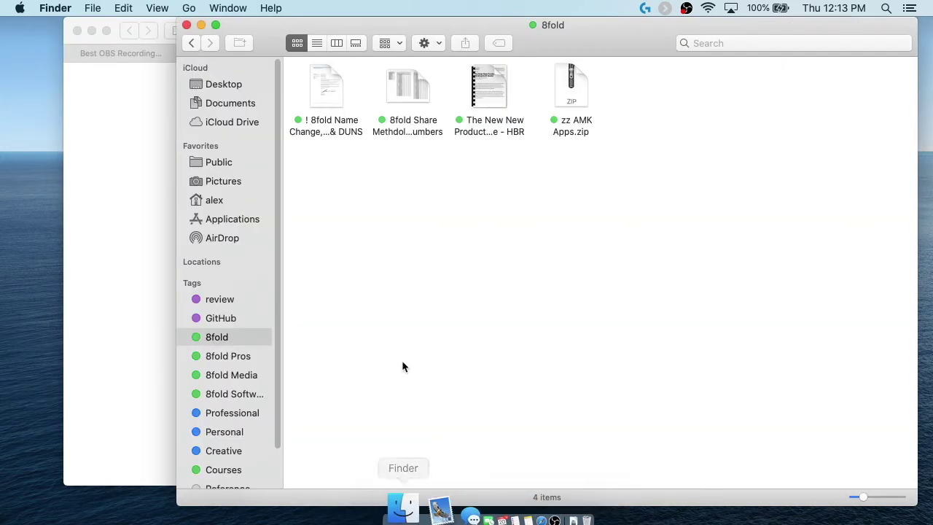
Step: Launch System Preferences through Spotlight
key(super+space)
text(s)
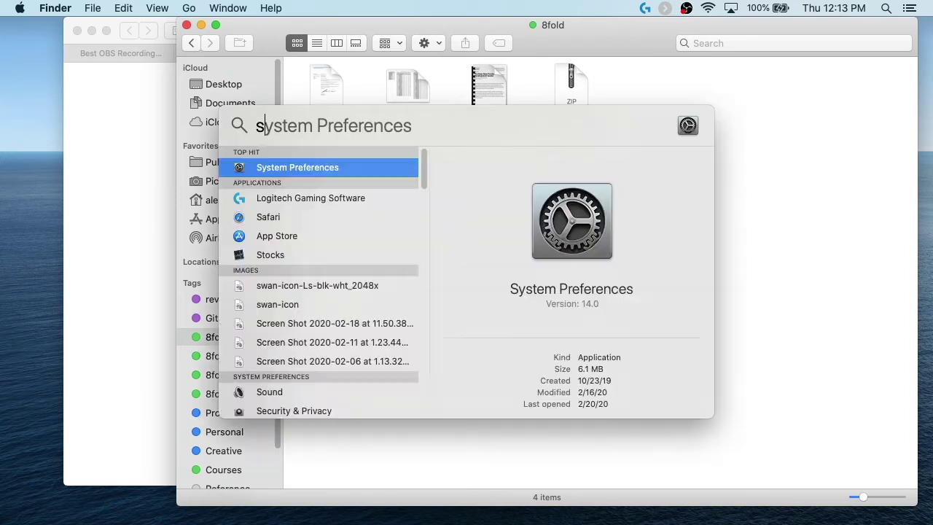
key(Return)
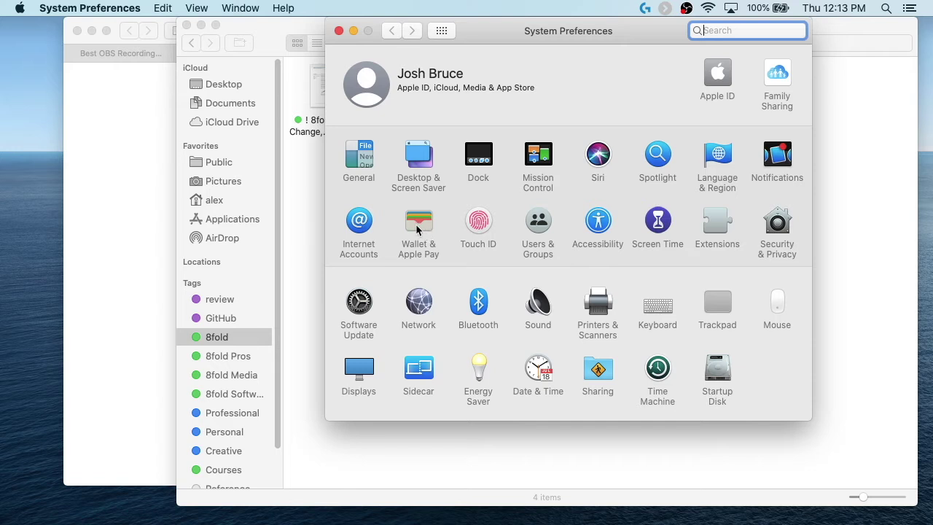
Step: In Internet Accounts, review Game Center, 8fold Main, Experience Design, Productive Agility and Personal
click(361, 227)
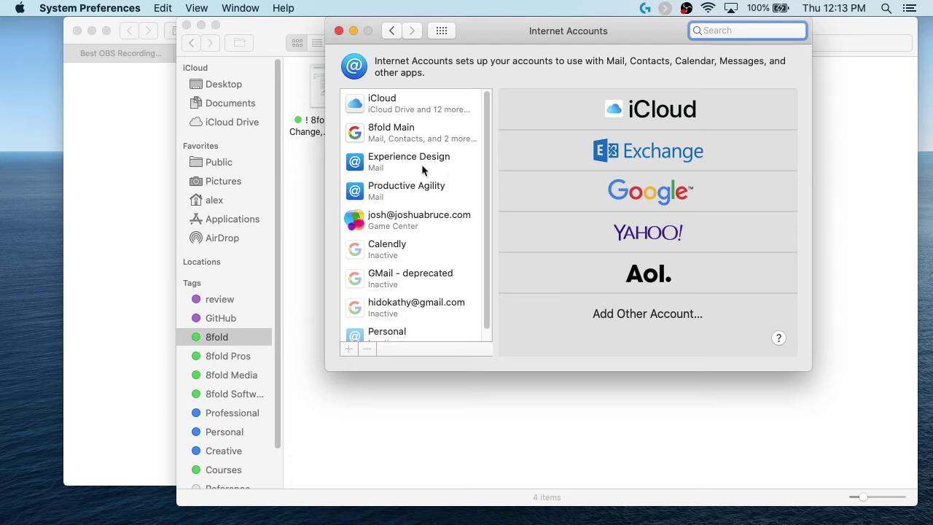
click(417, 223)
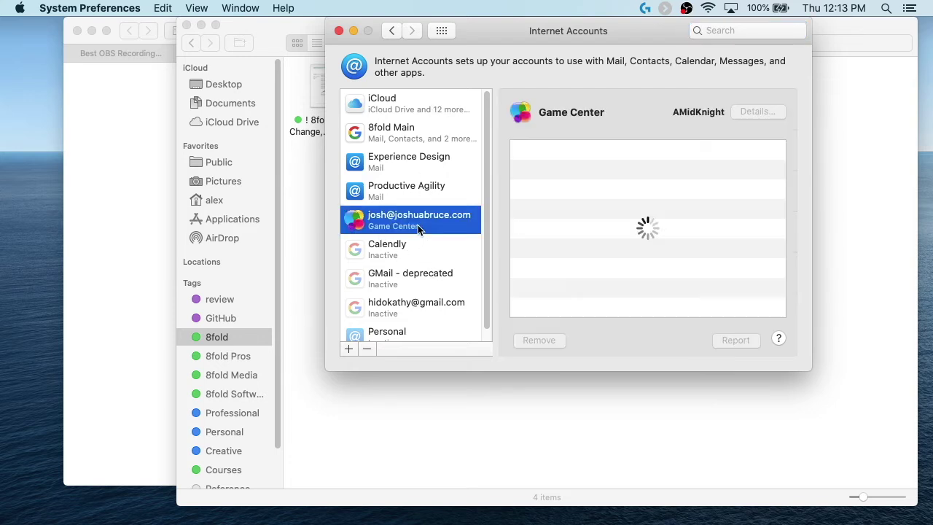
click(420, 188)
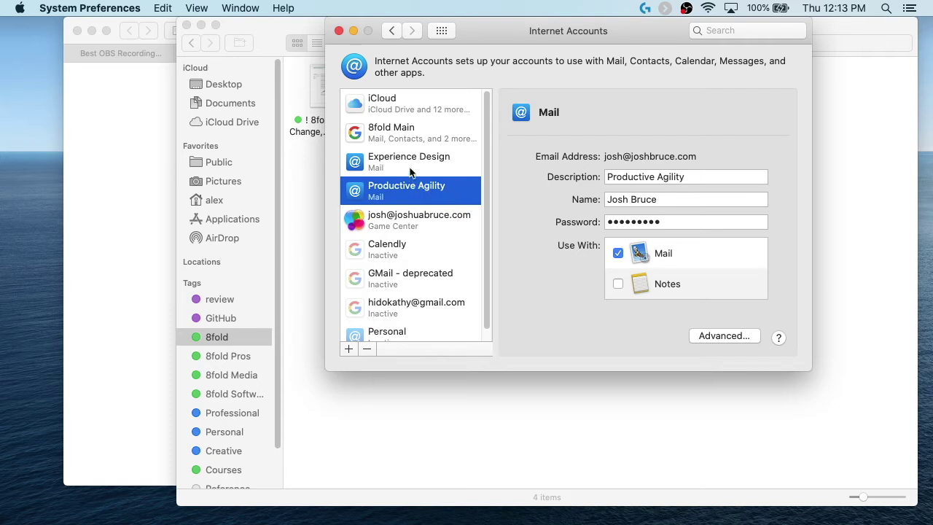
click(411, 132)
click(410, 161)
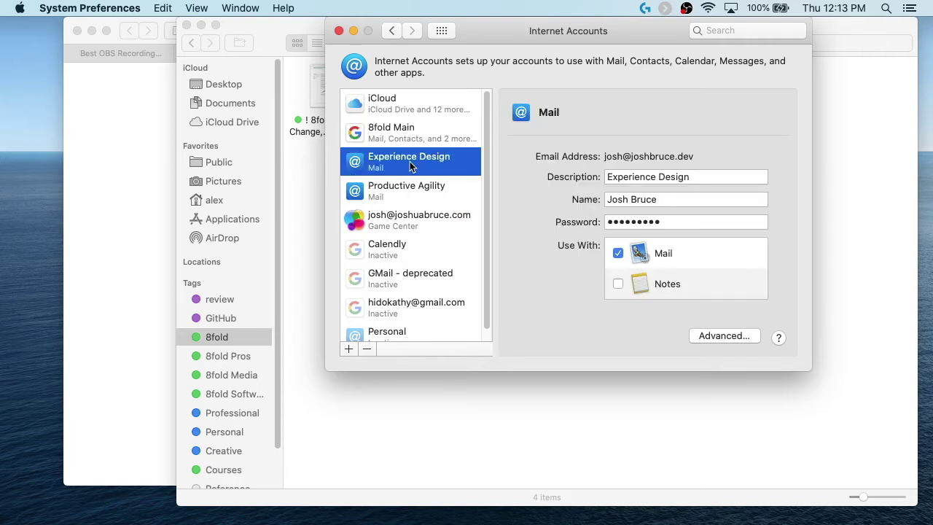
click(410, 191)
scroll(412, 233, down, 1)
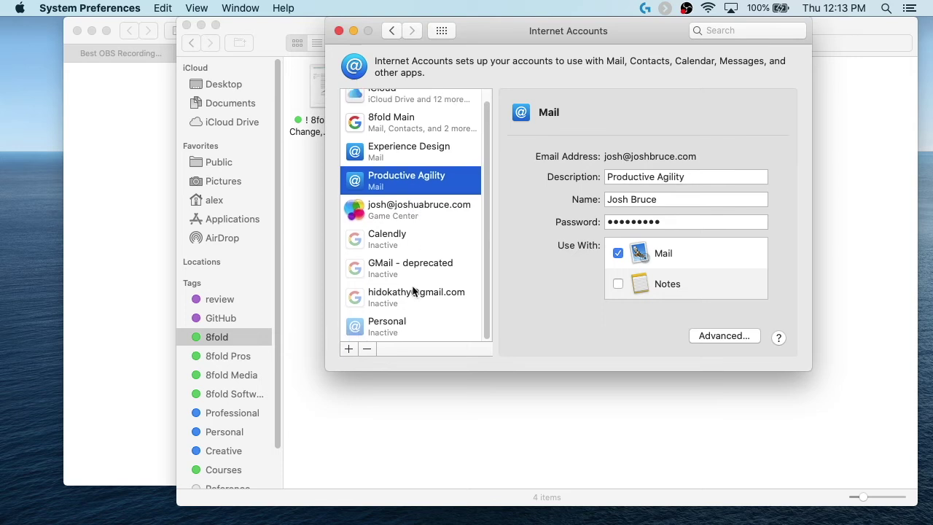
click(411, 327)
Step: Enable Mail for the Personal and GMail - deprecated accounts, then return to Show All
click(617, 253)
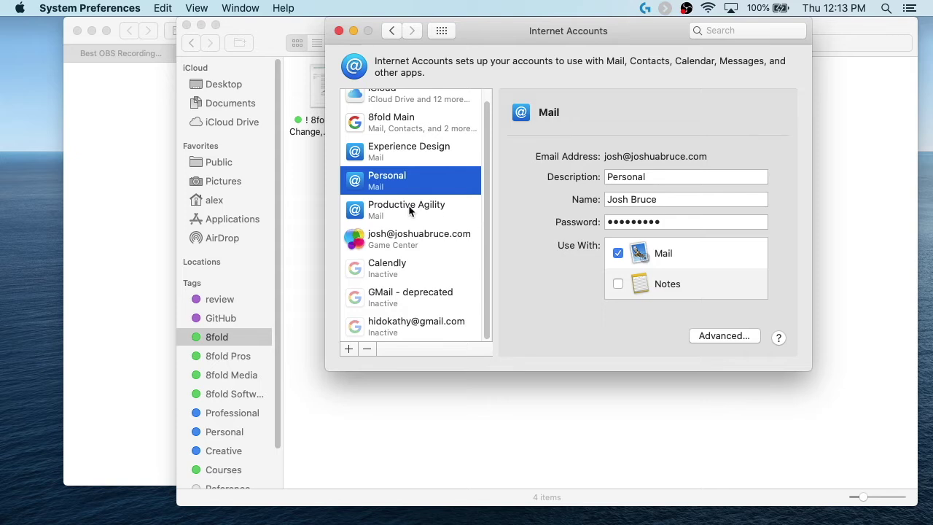
scroll(397, 208, up, 1)
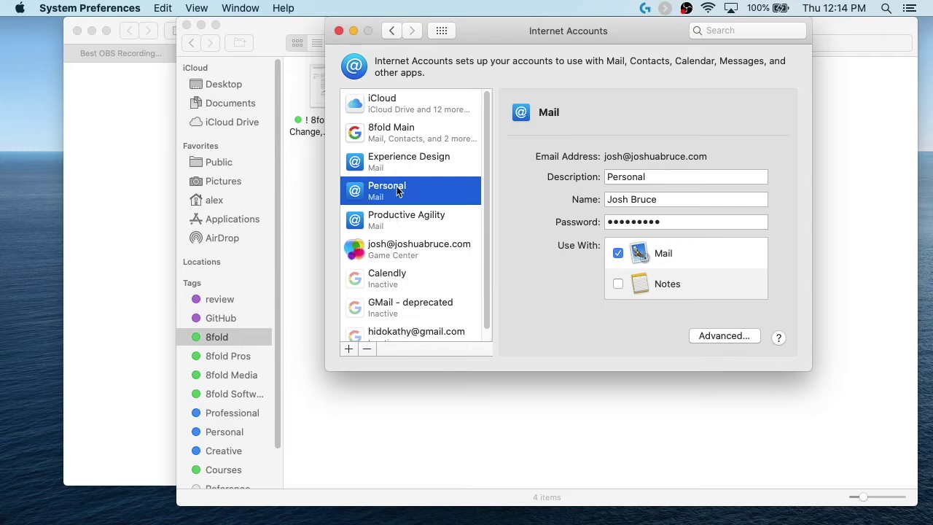
click(404, 312)
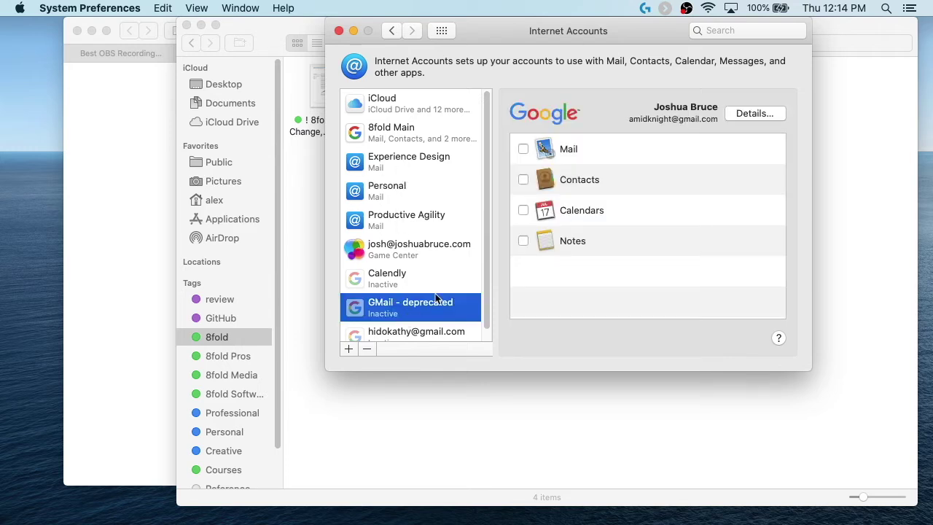
click(523, 148)
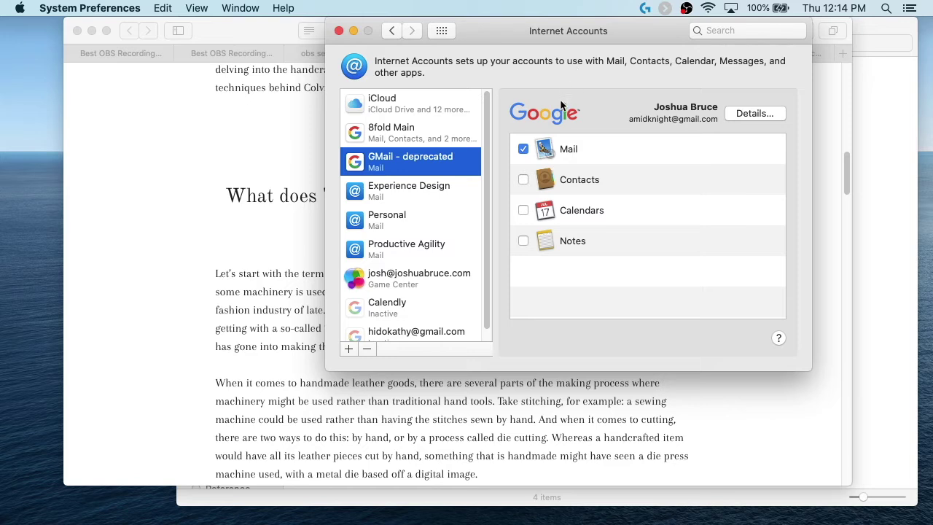
click(441, 30)
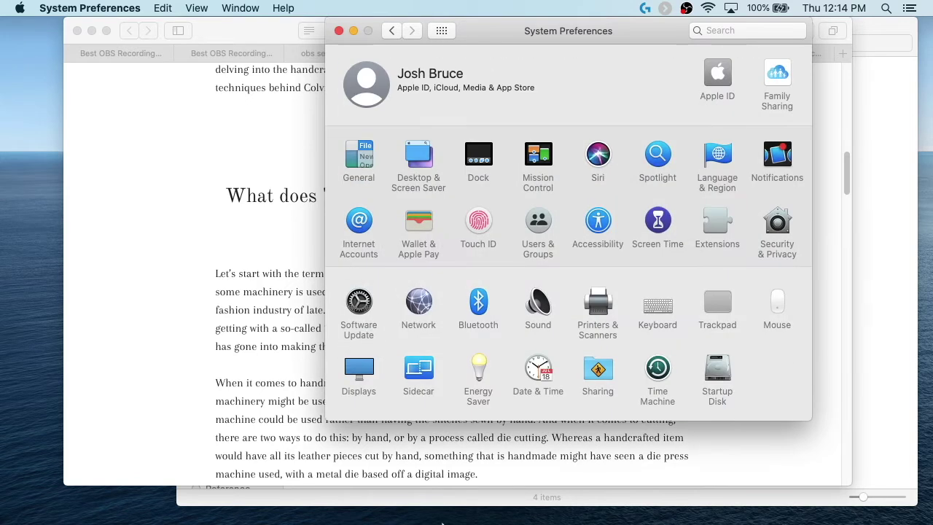
Step: Bring Mail forward and shrink its window into the screen's top-left corner
mouse_move(442, 519)
click(404, 515)
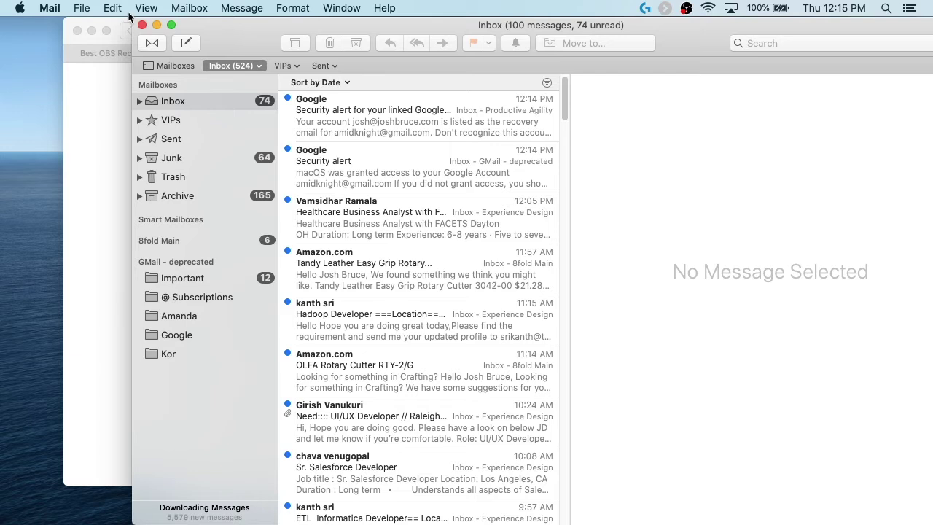
drag(131, 16, 275, 114)
drag(472, 123, 228, 11)
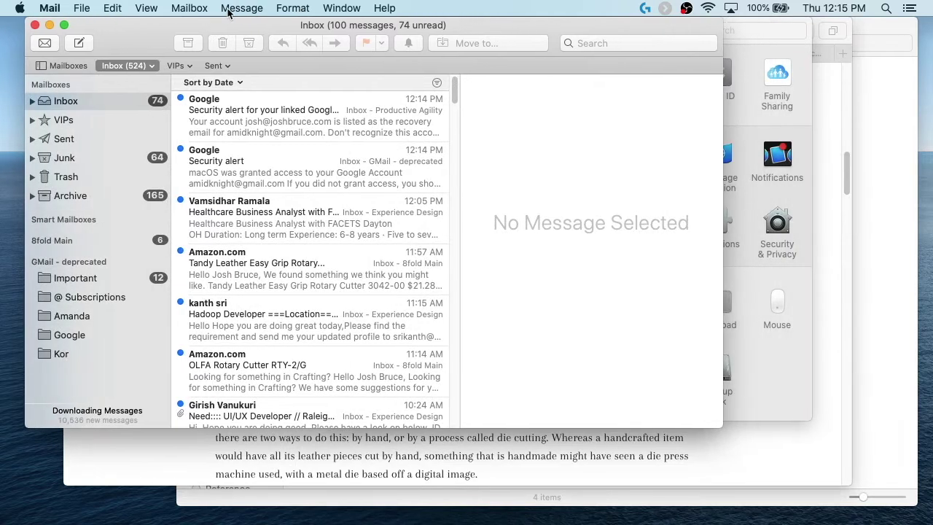
Step: Collapse GMail - deprecated and inspect the Experience Design, Productive Agility and Personal inboxes
click(156, 261)
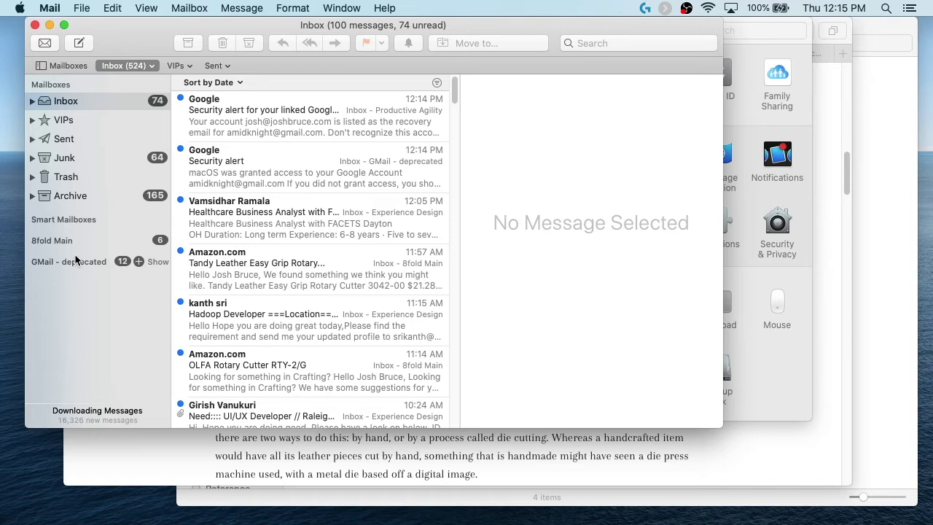
click(32, 101)
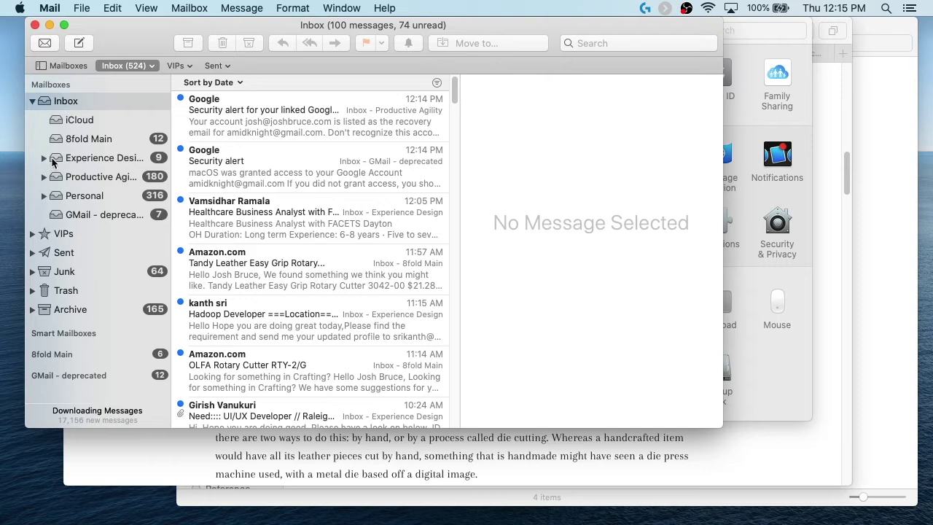
click(43, 159)
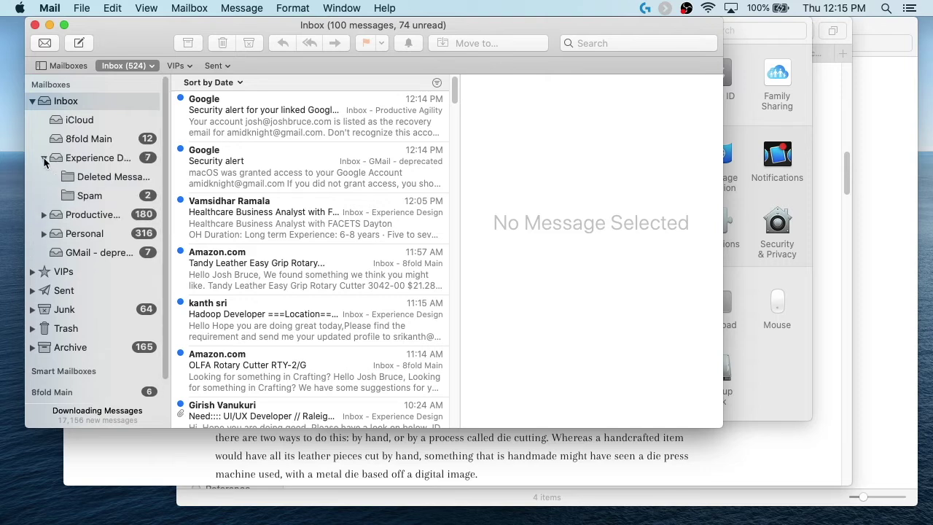
click(44, 158)
click(44, 178)
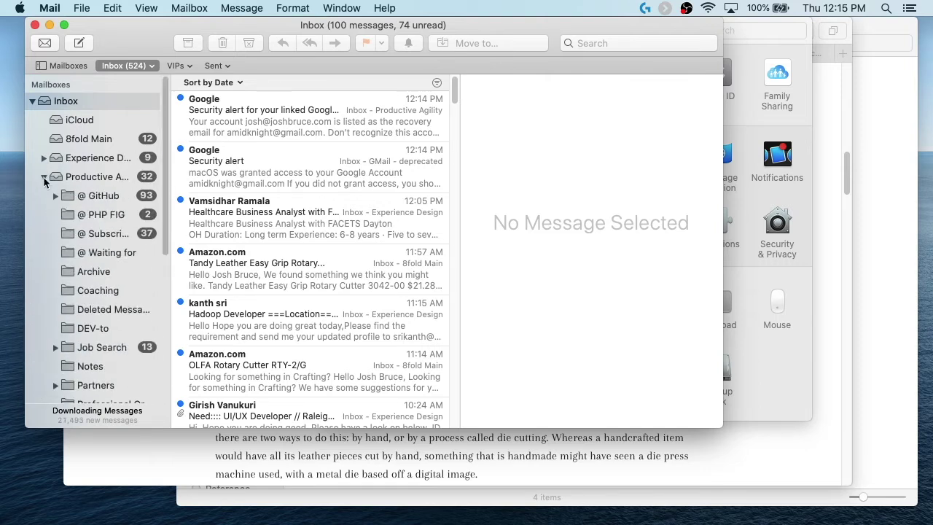
click(44, 178)
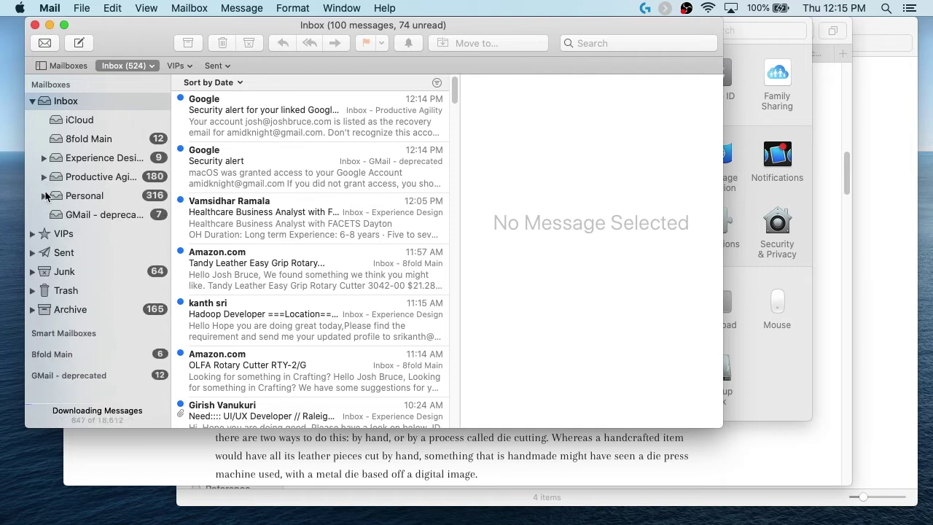
click(44, 195)
click(44, 196)
Step: Collapse Inbox to a single entry and minimize the Mail window
scroll(83, 335, down, 1)
click(33, 102)
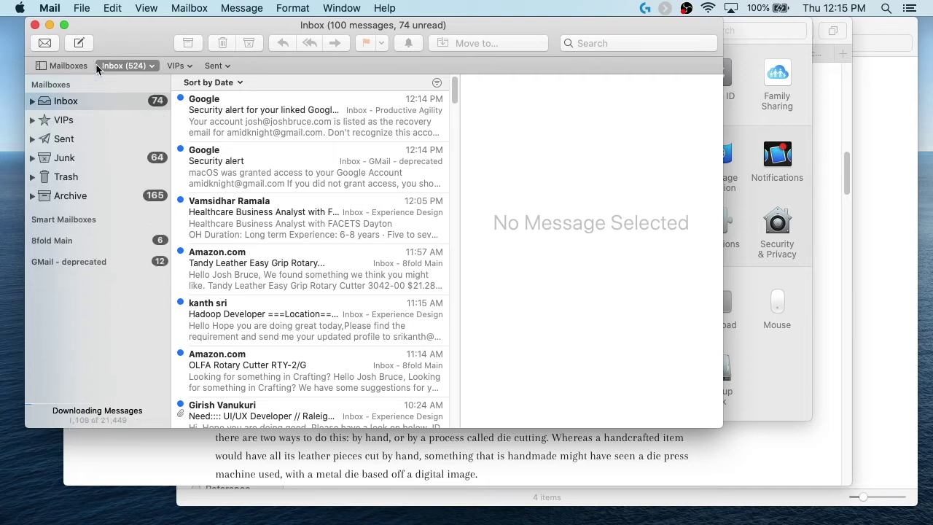
click(50, 24)
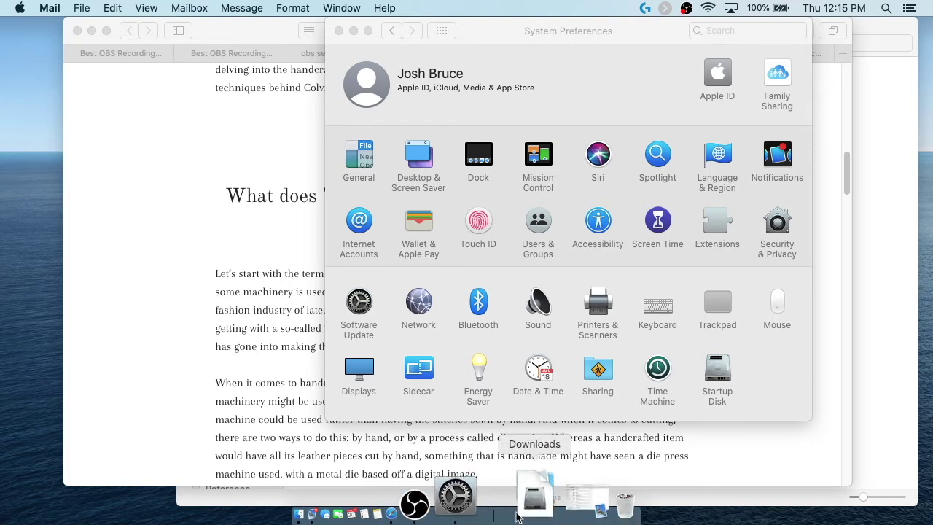
Step: Restore and re-minimize Mail, then browse the Notifications app list and return to Show All
click(538, 508)
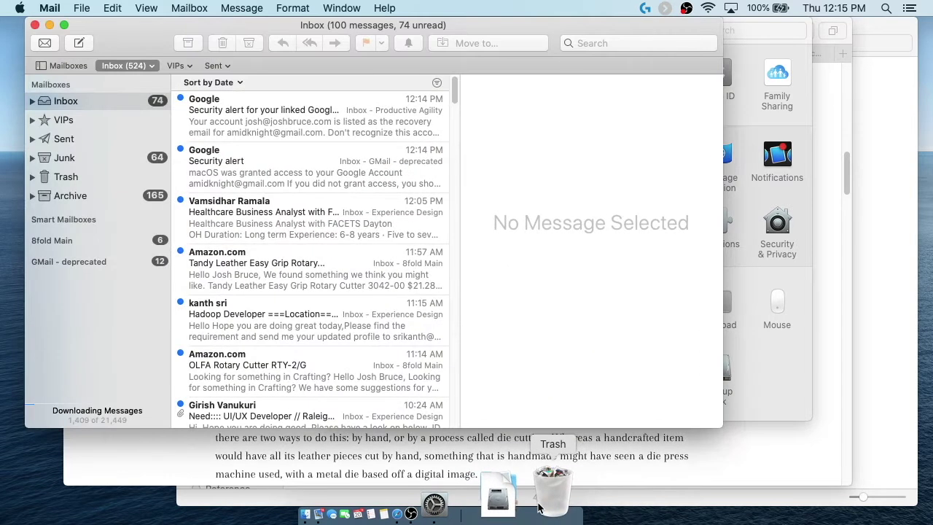
click(49, 24)
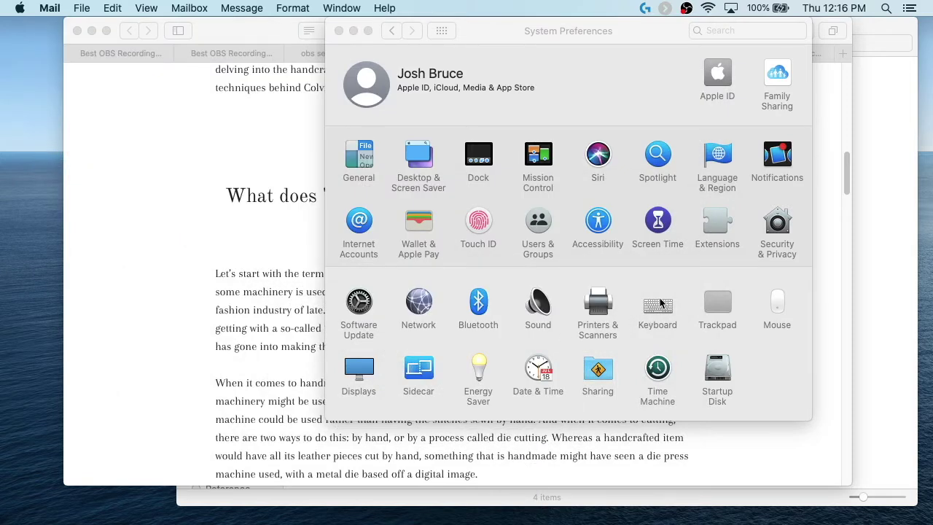
click(774, 155)
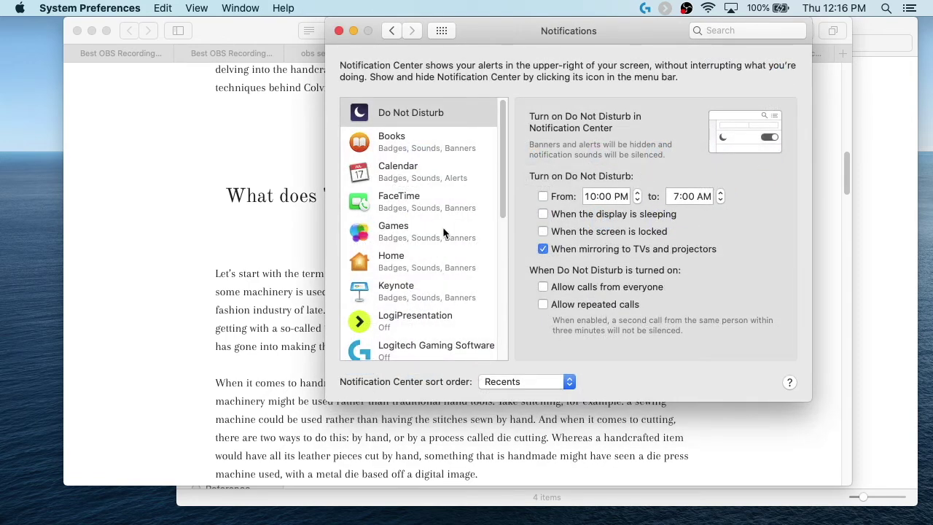
scroll(450, 219, down, 10)
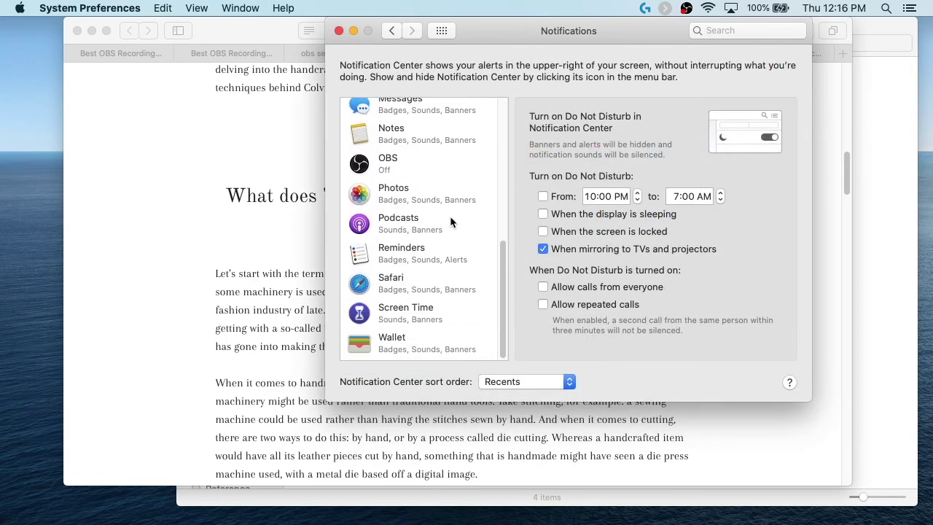
scroll(450, 220, up, 10)
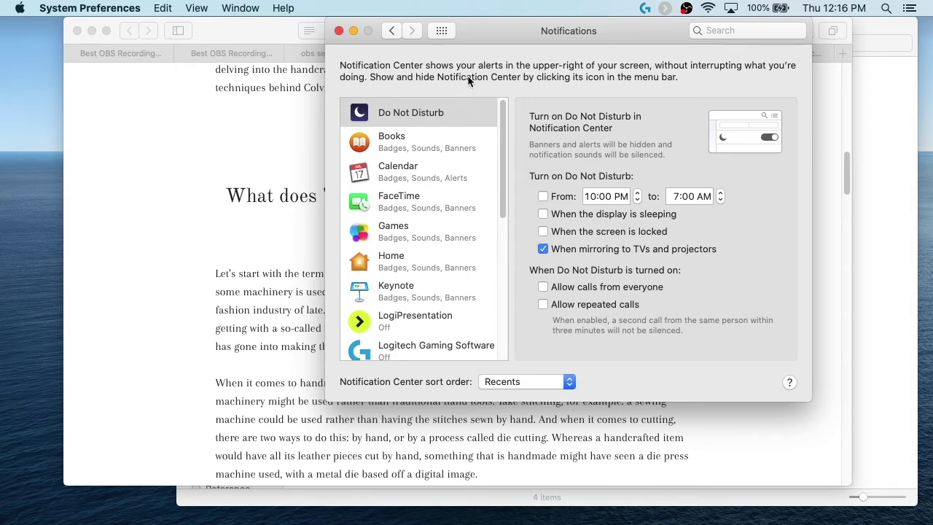
click(442, 31)
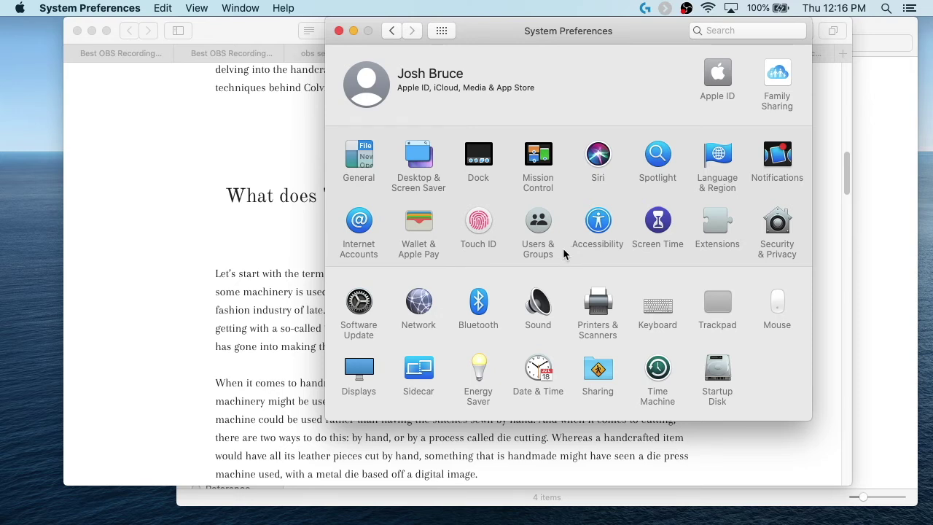
Step: In Mail's General preferences, turn off other mail sounds and set the new-message sound to None
click(536, 514)
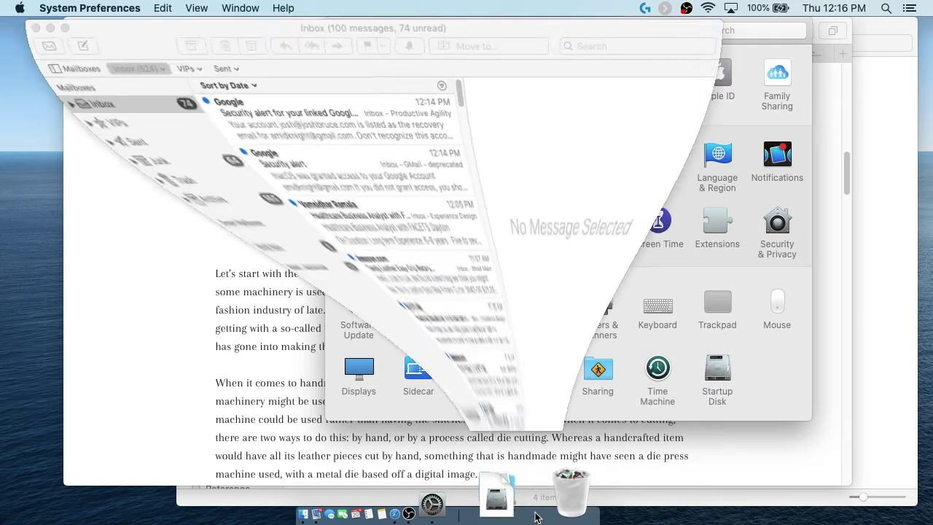
click(50, 8)
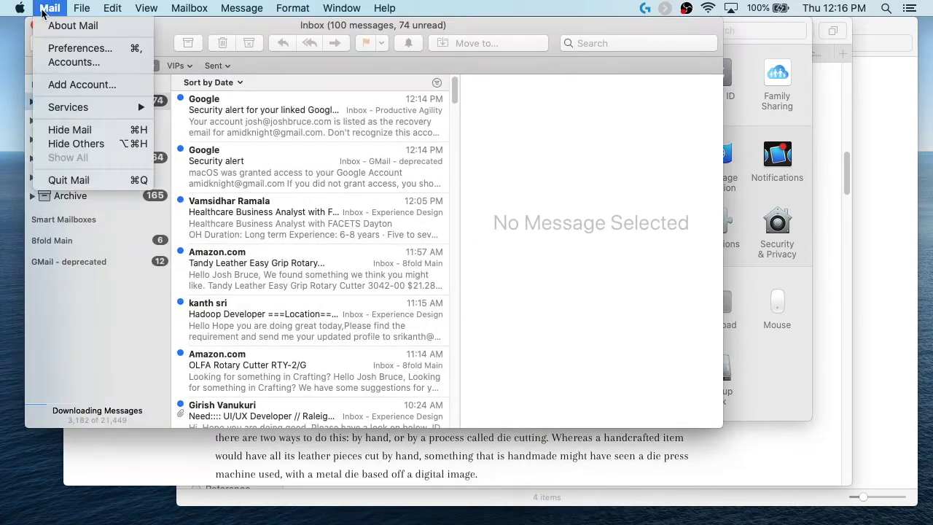
click(58, 48)
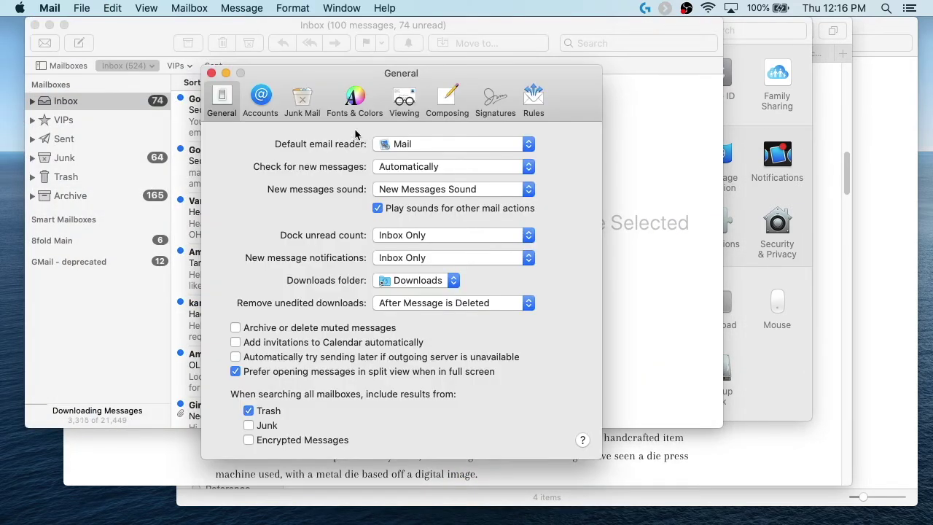
click(376, 209)
click(423, 190)
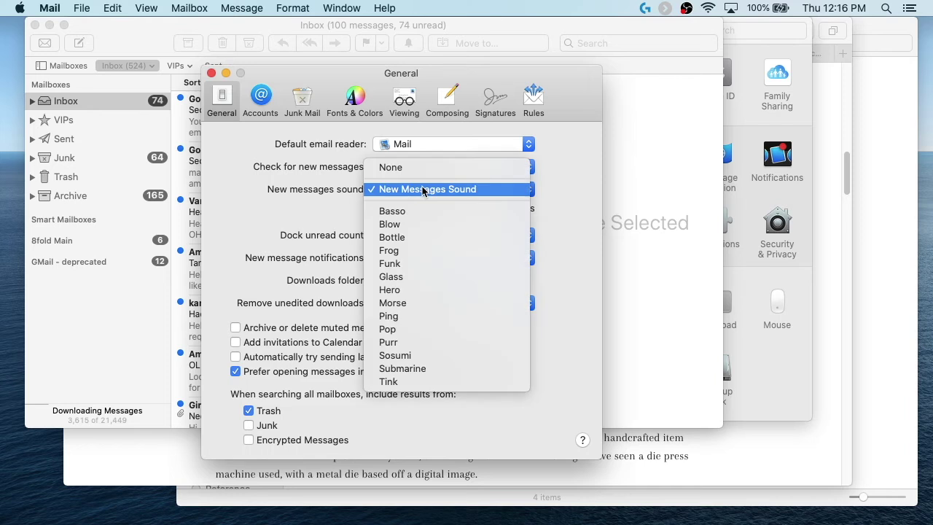
click(426, 169)
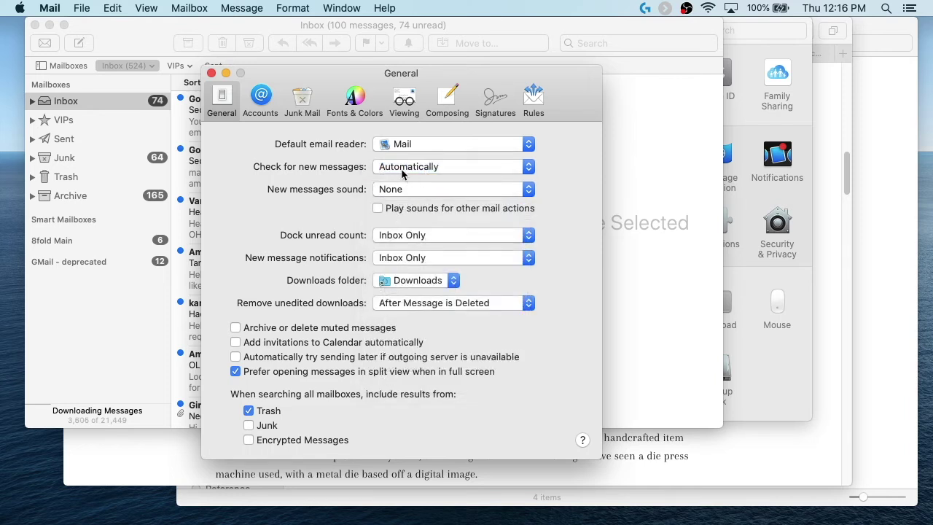
Step: Check for new mail every 5 minutes and keep new-message notifications for Inbox Only
click(400, 168)
click(421, 203)
click(394, 258)
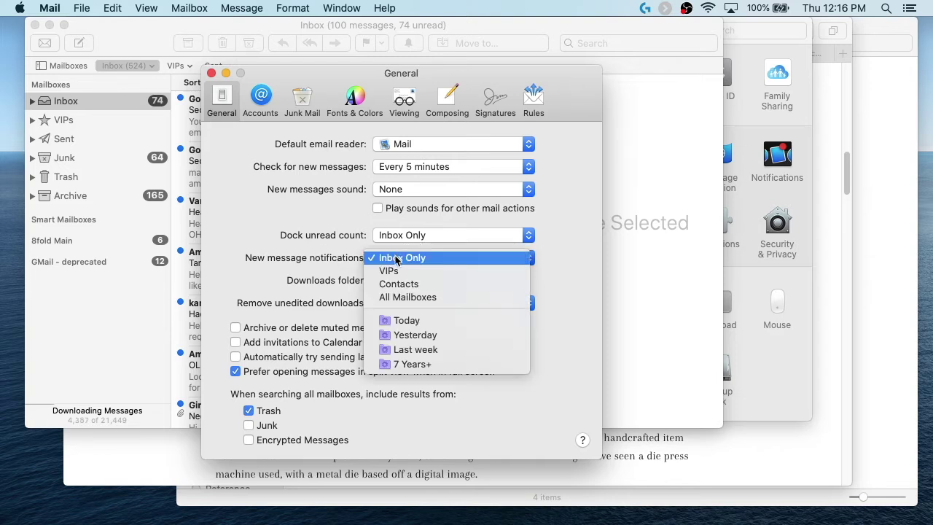
click(328, 250)
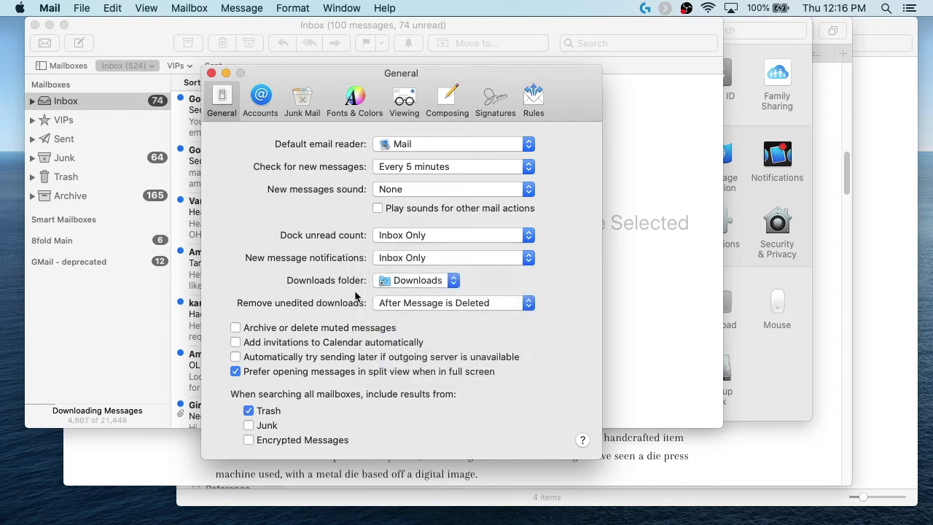
Step: Set the attachment Downloads folder to the Desktop
click(405, 281)
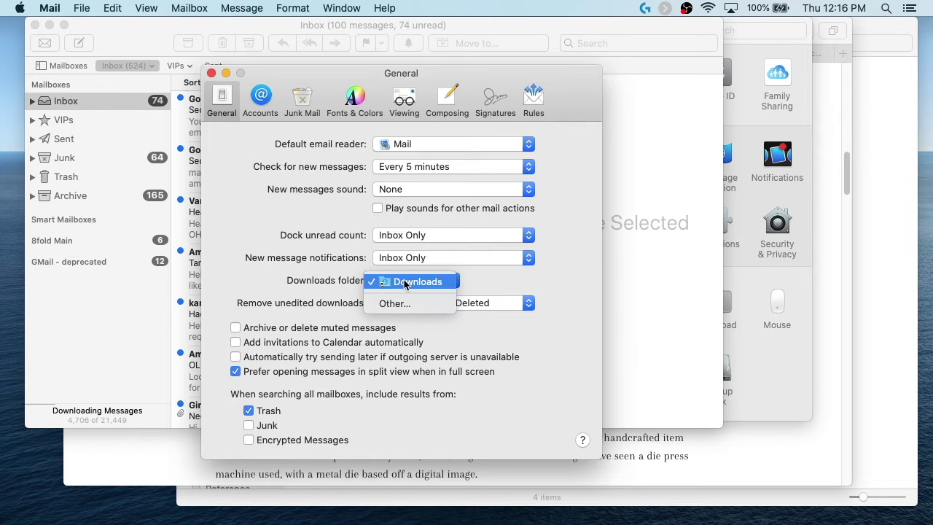
click(408, 304)
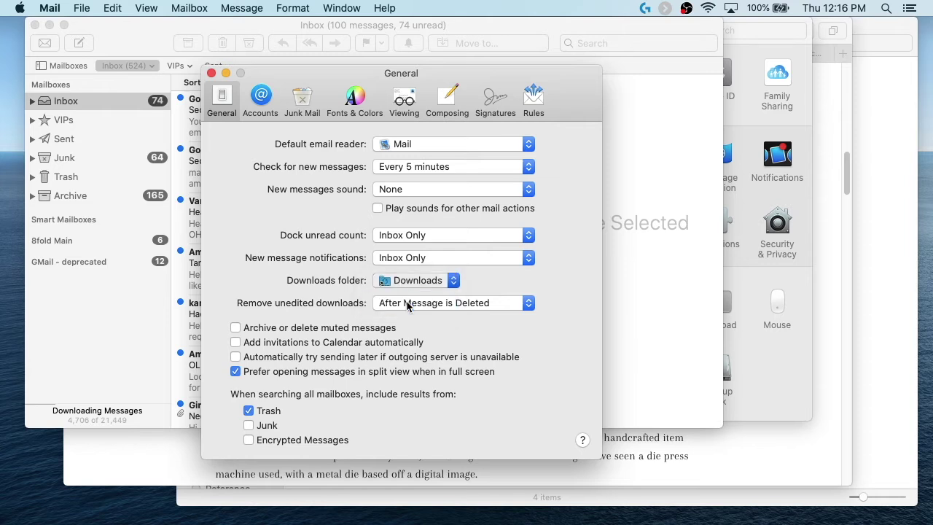
click(160, 182)
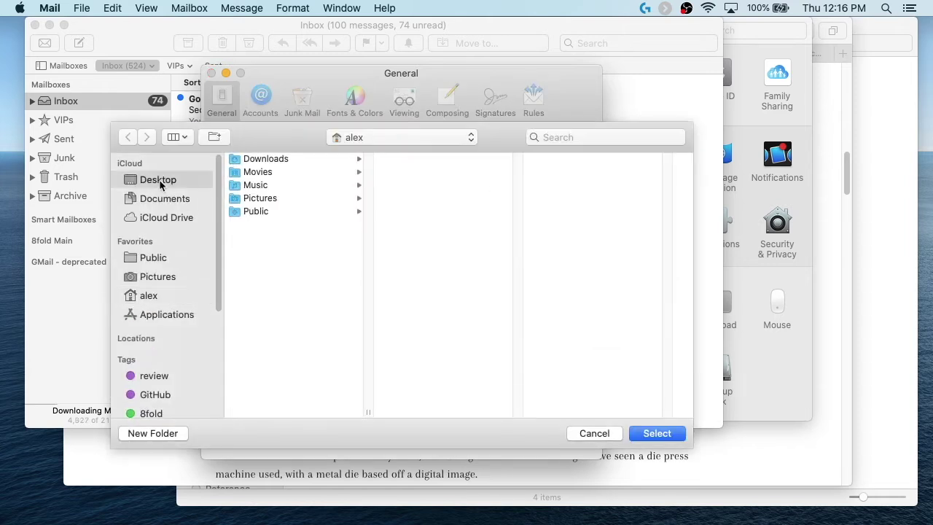
key(Return)
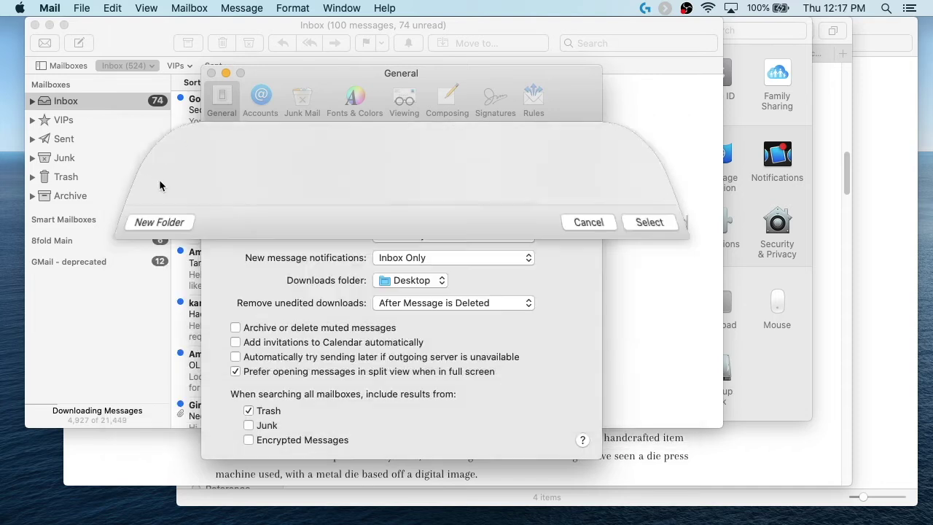
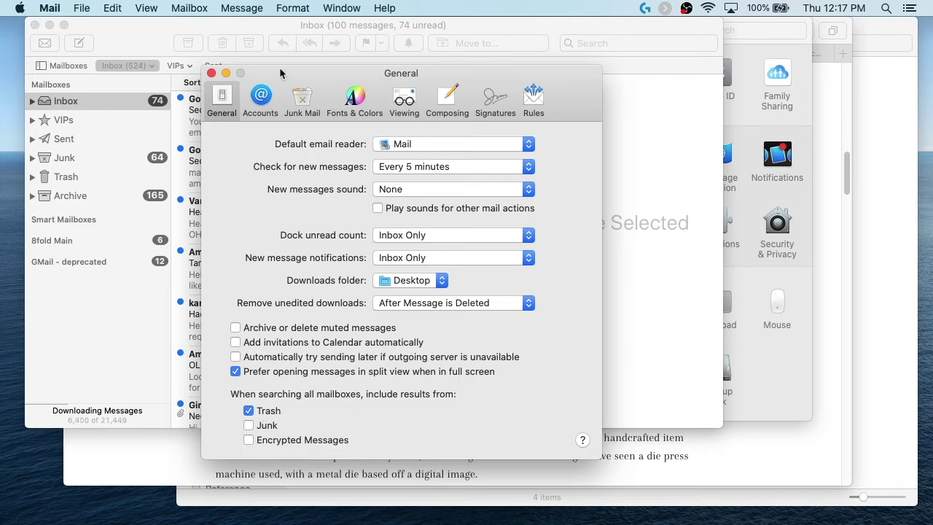
Step: Open Mail's Accounts preferences and review 8fold Main, GMail - deprecated, Experience Design, Personal and Productive Agility
click(262, 97)
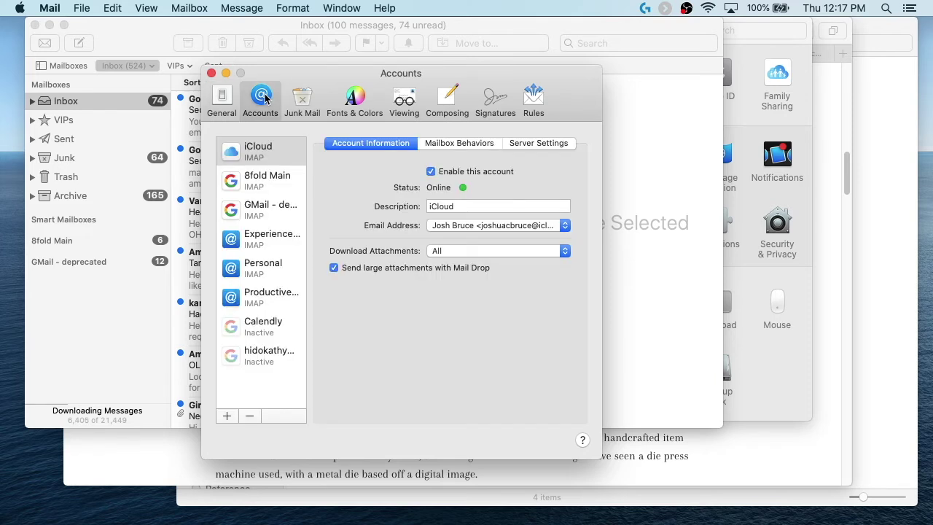
click(286, 182)
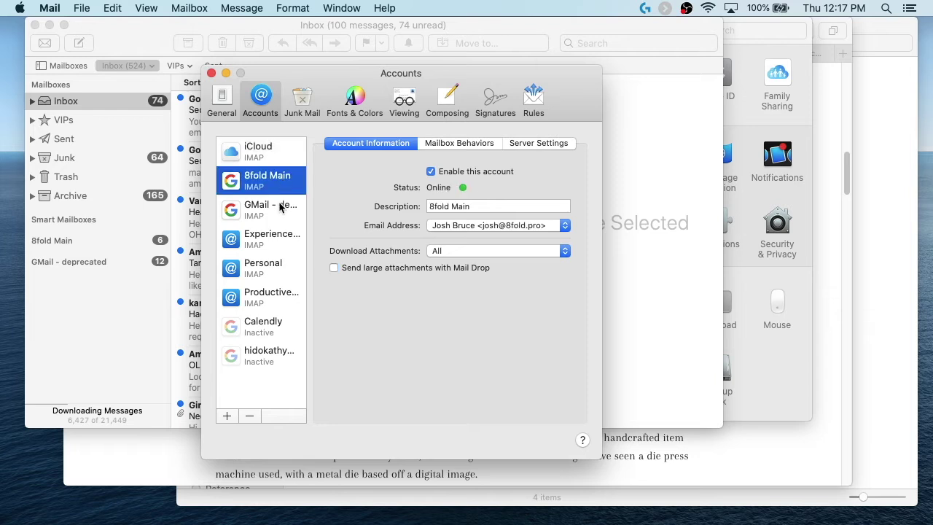
click(281, 207)
click(283, 239)
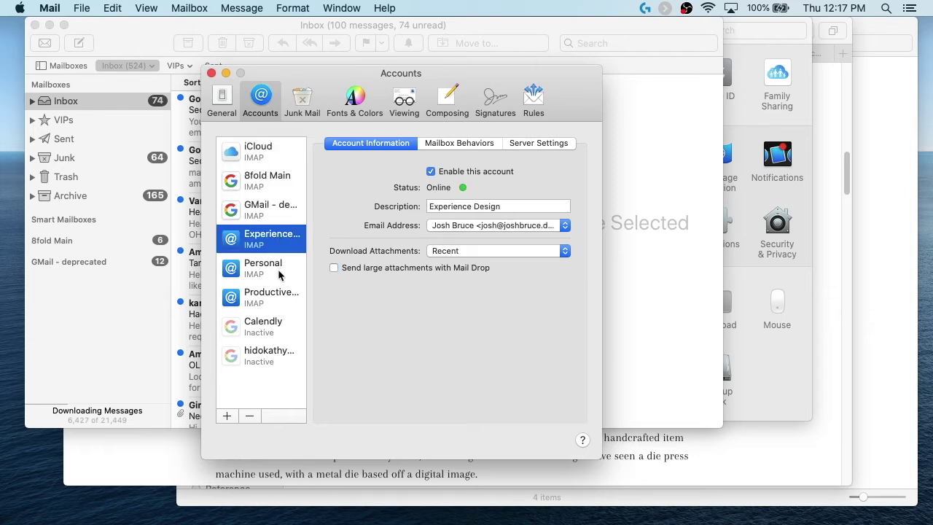
click(279, 274)
click(281, 299)
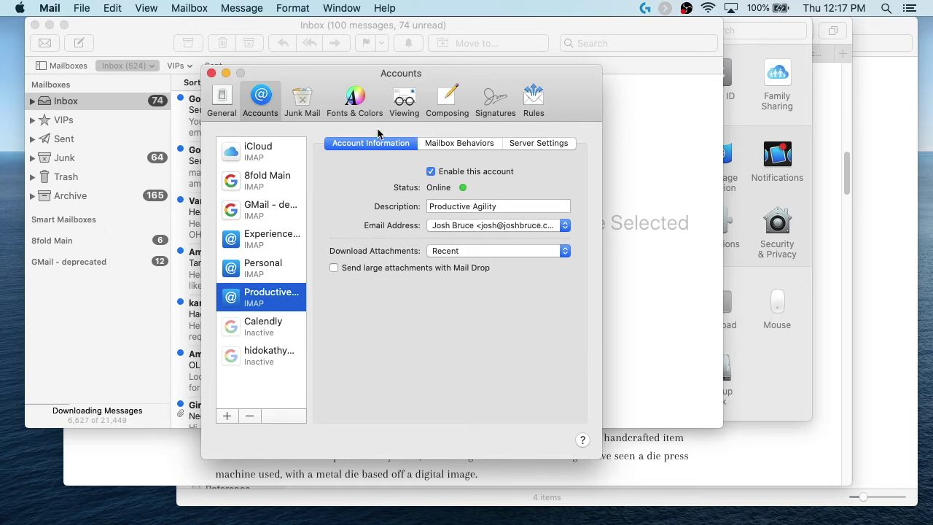
Step: Browse the Junk Mail settings and its Behaviors tab, then Fonts & Colors and Viewing
click(297, 103)
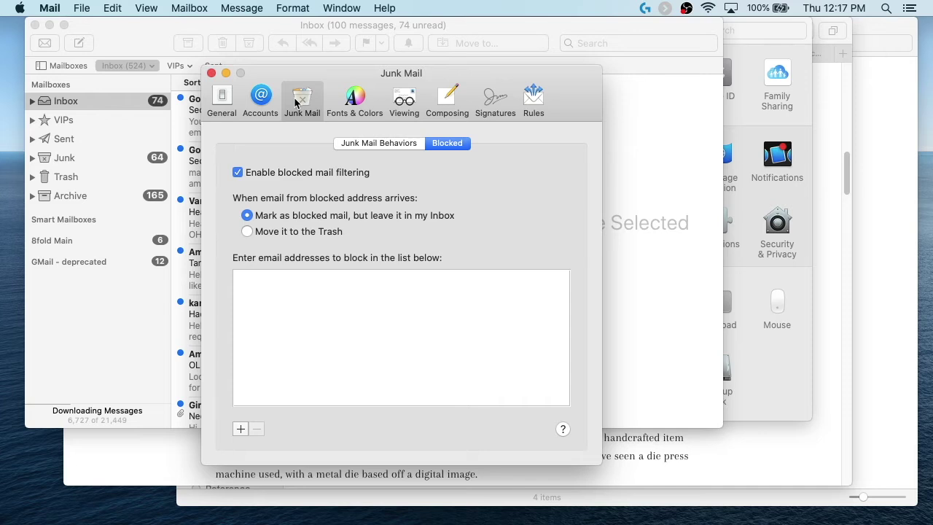
click(373, 142)
click(355, 100)
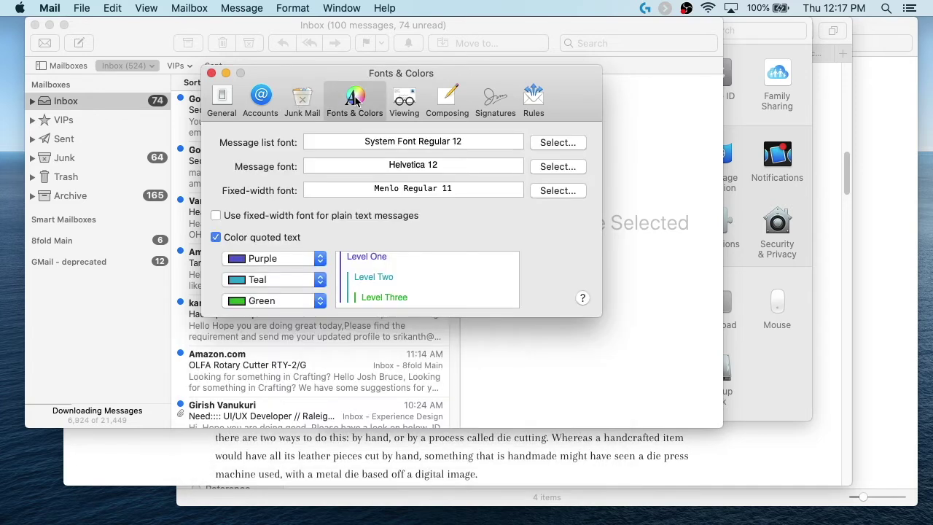
click(410, 101)
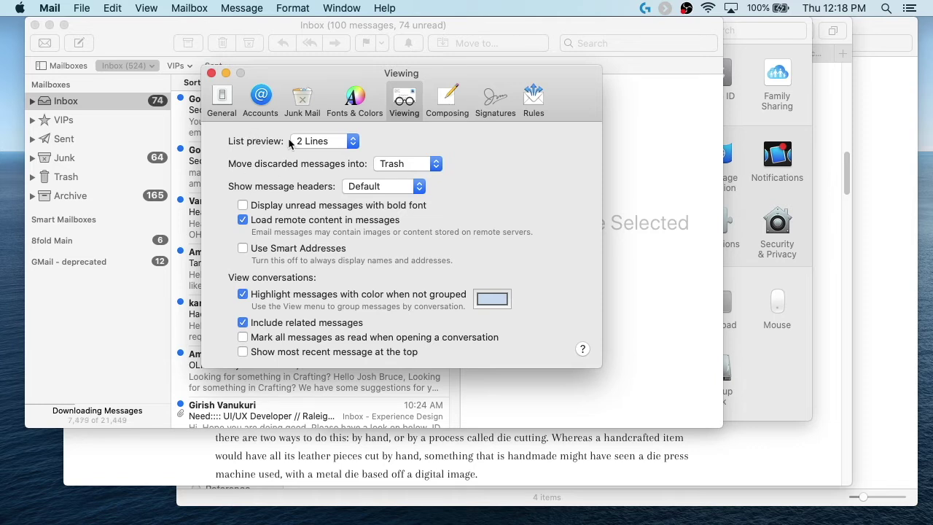
Step: Set the message list preview to 4 Lines and check it in the message list
click(321, 141)
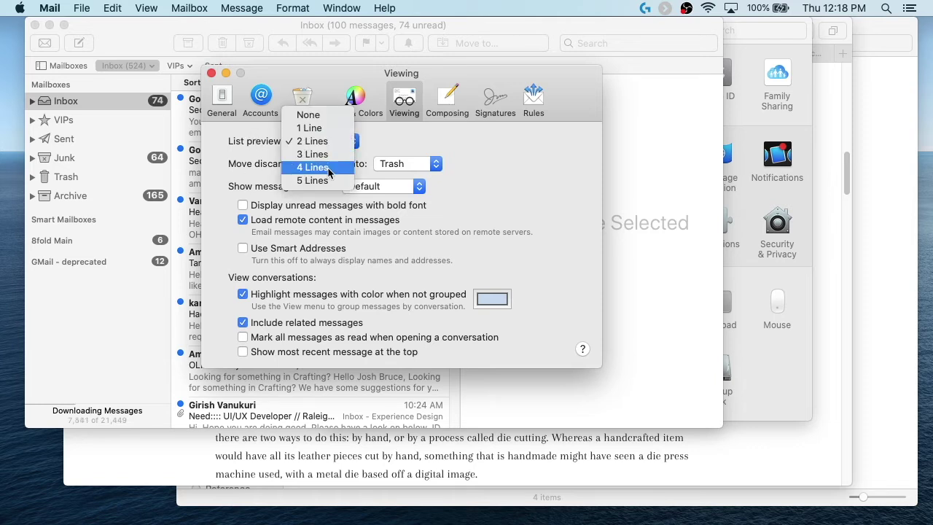
click(329, 171)
click(552, 408)
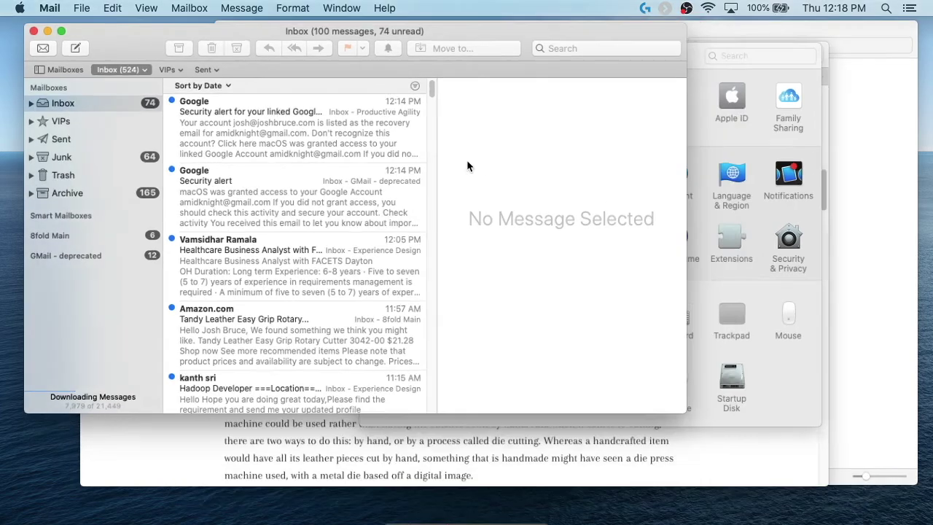
Step: Return to the Preferences window and bring up the Composing settings
key(ctrl+Up)
click(474, 187)
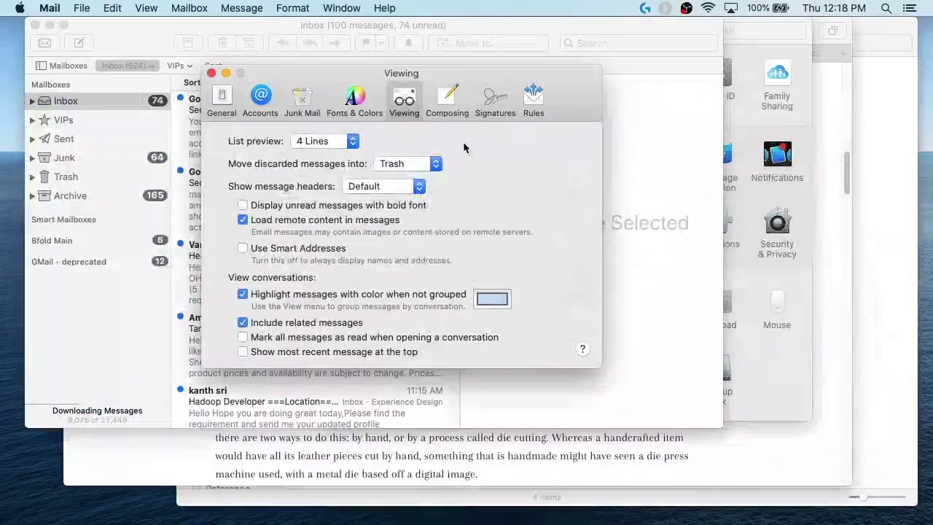
click(447, 100)
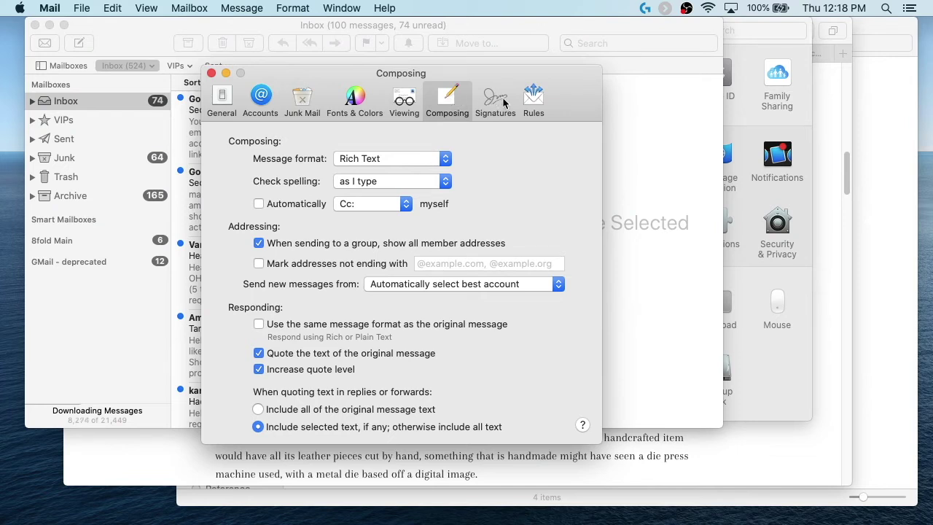
Step: Look over the Signatures settings, then scroll through the Rules list
click(503, 103)
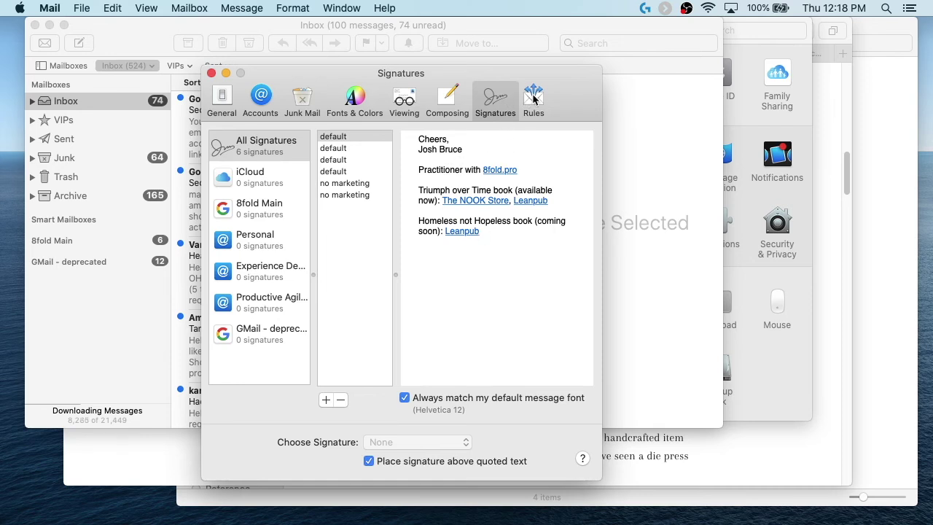
click(533, 100)
scroll(335, 309, up, 1)
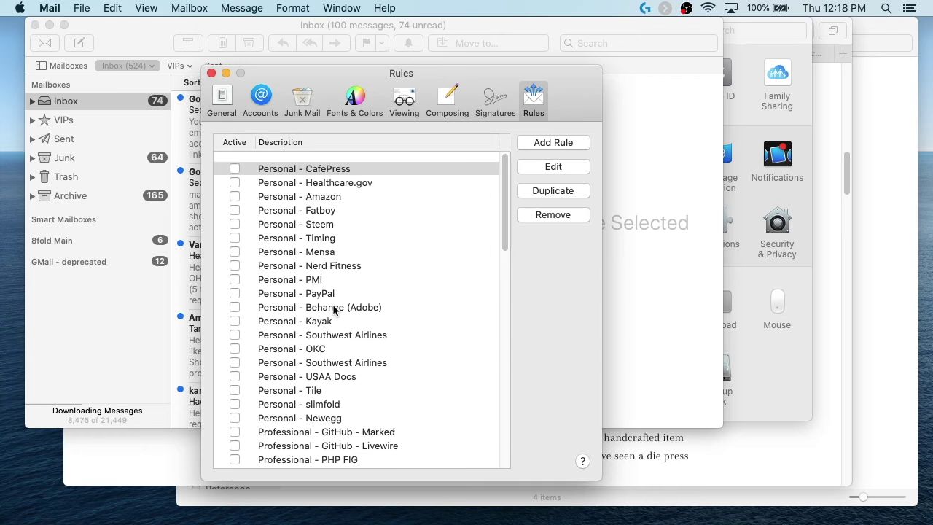
scroll(336, 310, down, 3)
scroll(335, 310, down, 10)
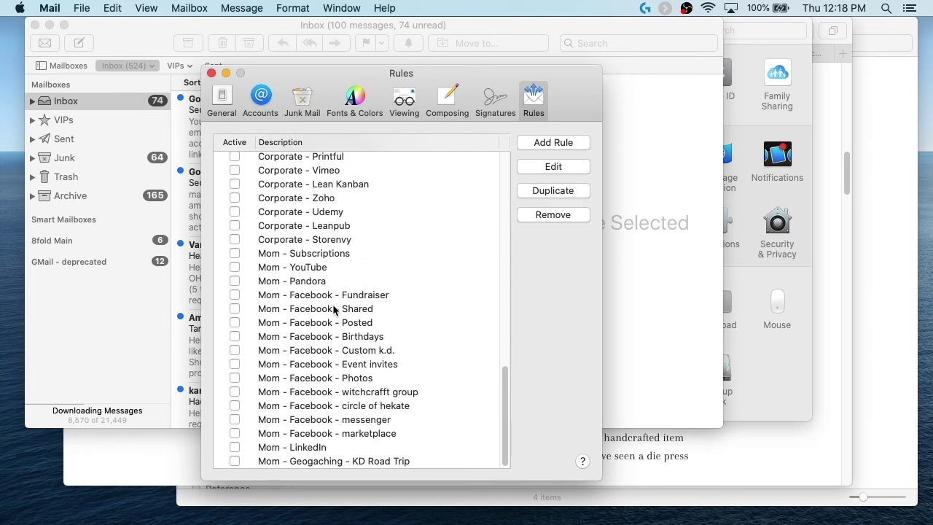
scroll(336, 310, up, 15)
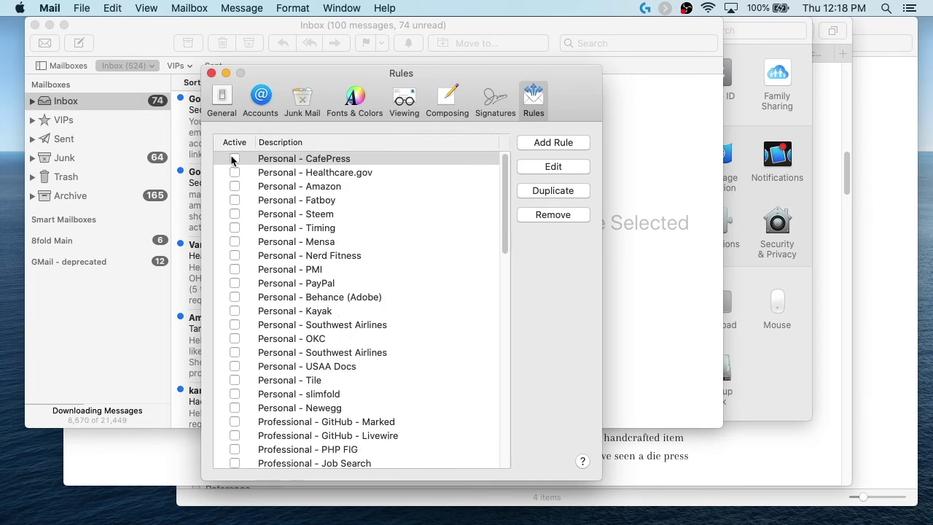
Step: Activate the eight Personal rules from CafePress to Nerd Fitness, then switch to System Preferences
click(234, 158)
click(234, 172)
click(235, 186)
click(235, 199)
click(234, 214)
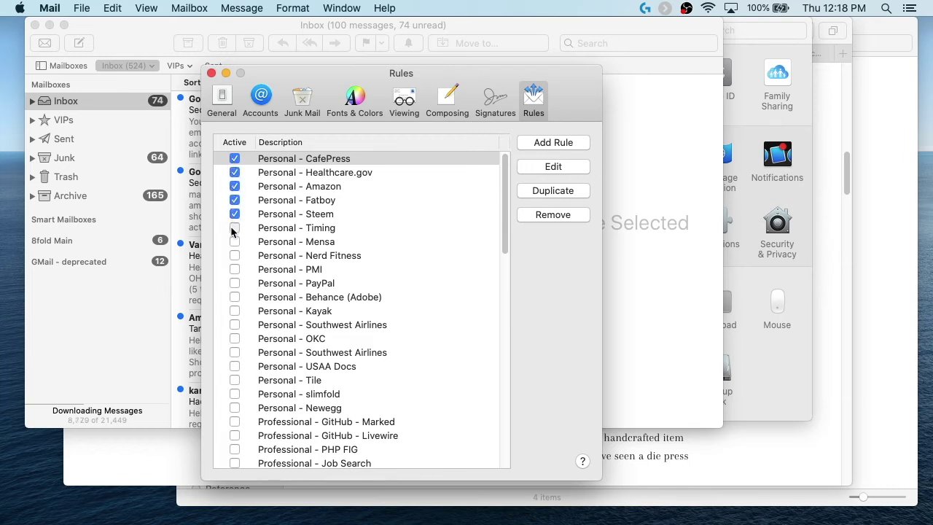
click(235, 228)
click(235, 241)
click(234, 255)
key(ctrl+Up)
click(800, 370)
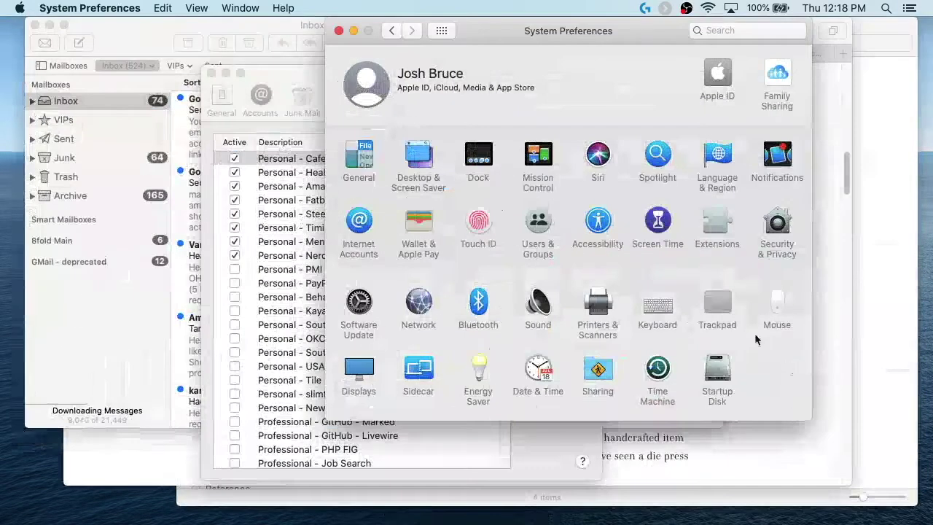
Step: Open the Keyboard preference pane and its Shortcuts lists
click(654, 312)
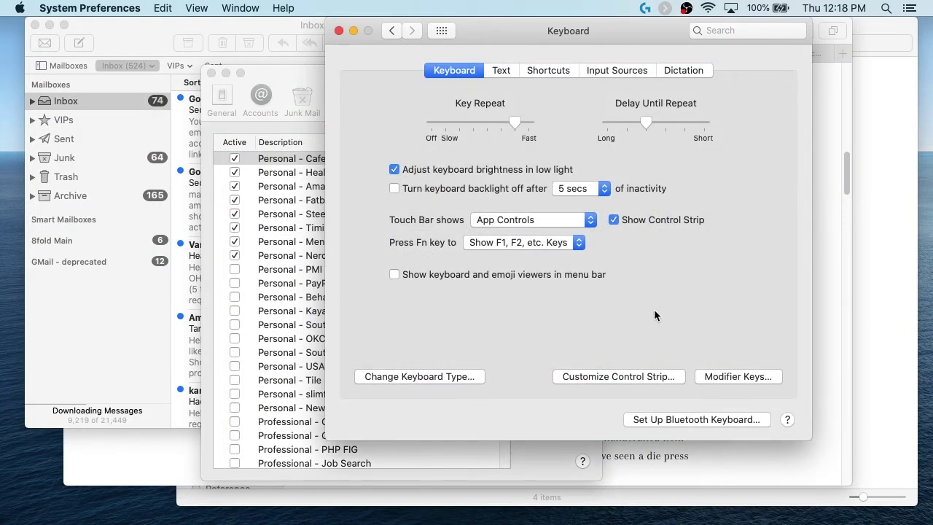
click(544, 70)
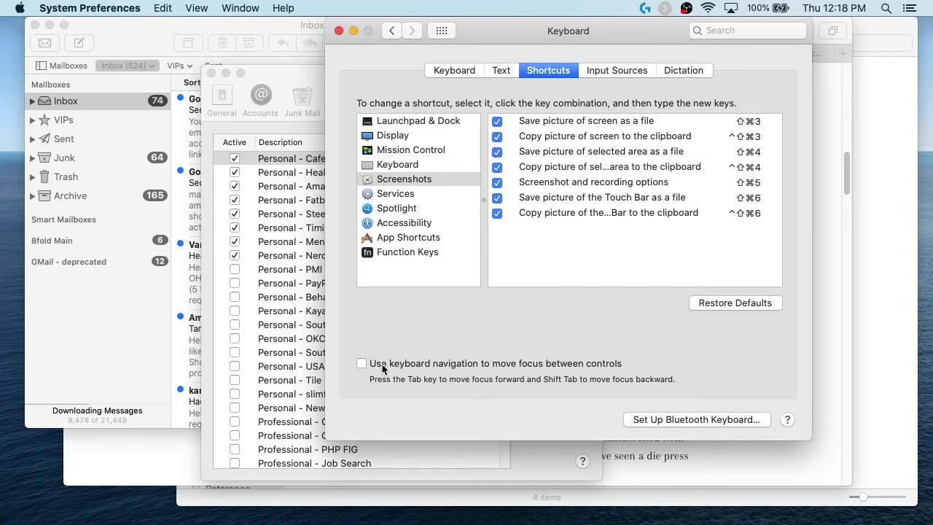
click(442, 30)
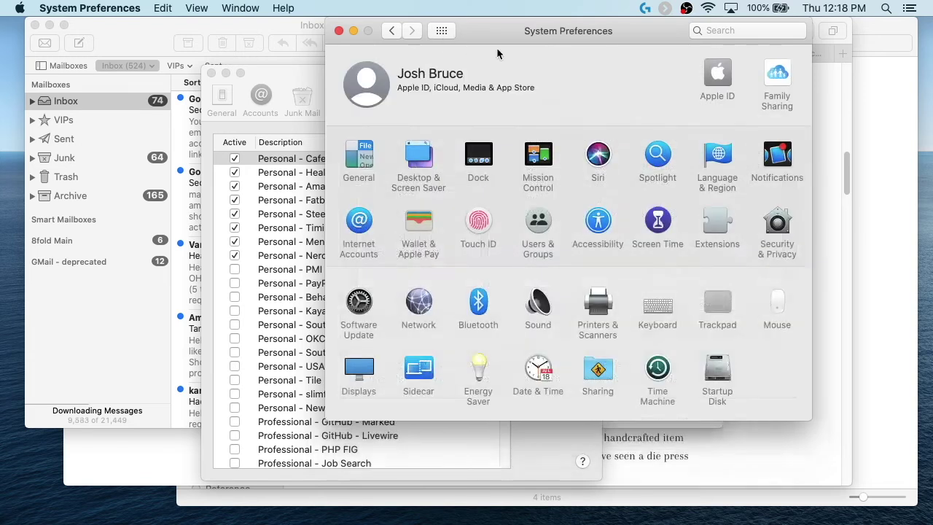
click(658, 306)
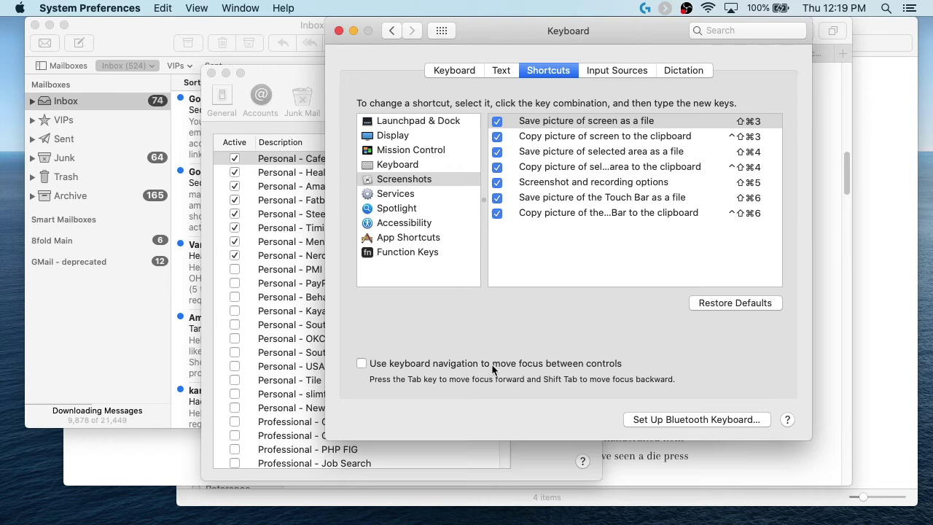
Step: Turn on keyboard navigation between controls and move focus into the Screenshots shortcut list
click(361, 364)
click(545, 70)
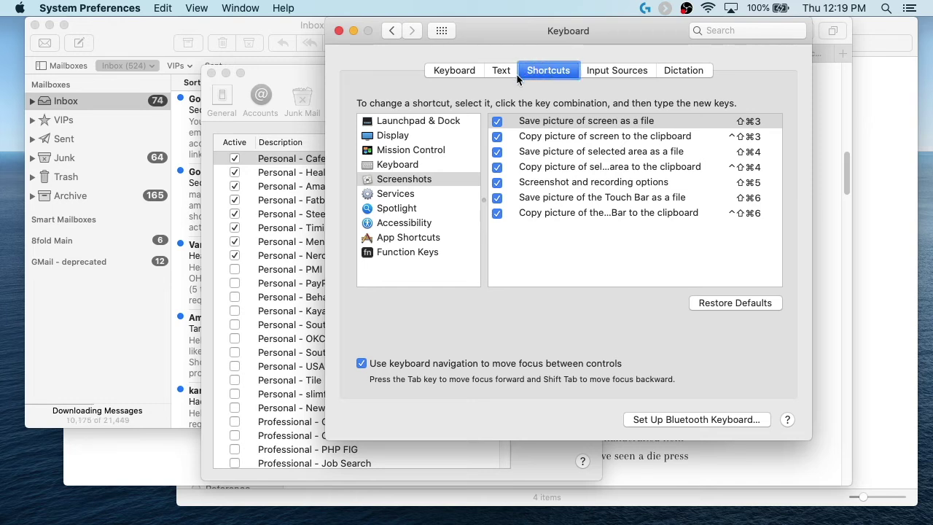
key(Tab)
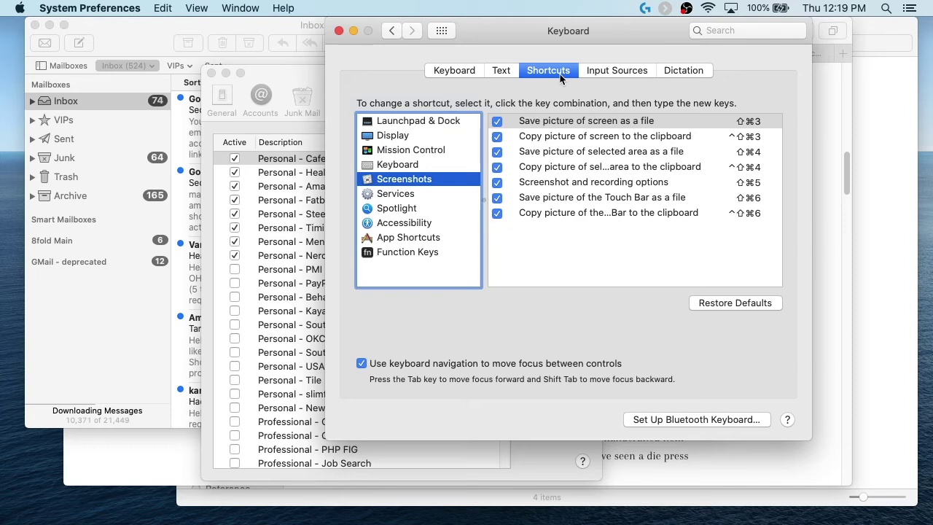
key(Tab)
key(Tab)
key(Tab)
key(Tab)
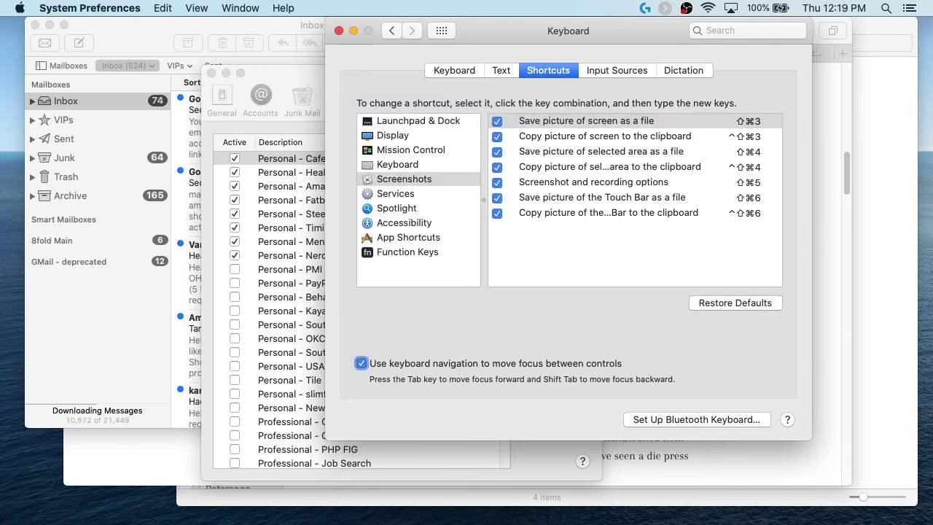
key(shift+Tab)
key(shift+Tab)
key(Up)
key(Down)
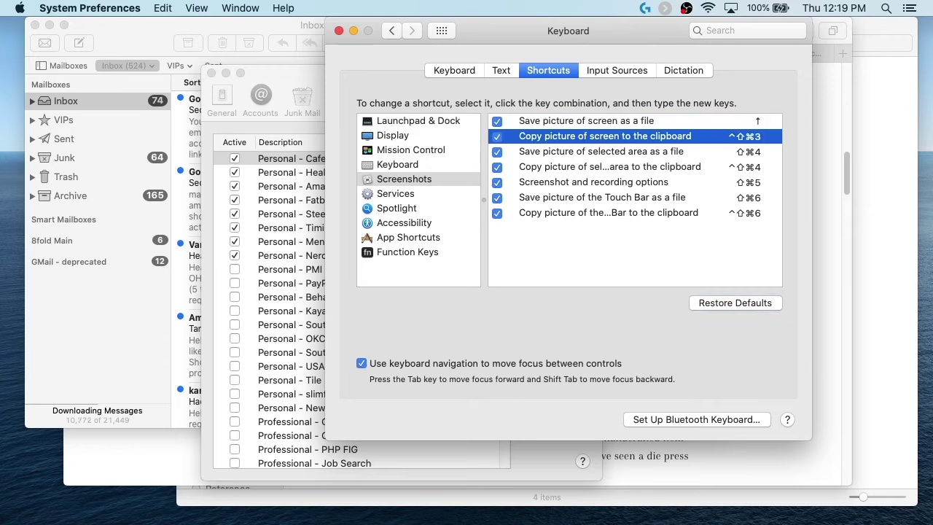
key(Down)
key(Down)
key(Down)
key(Down)
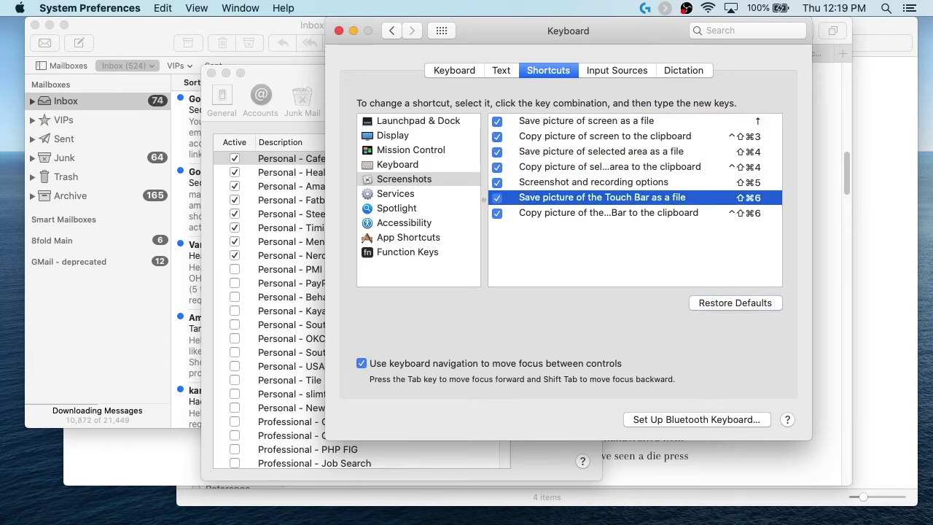
Step: Back in Mail's Rules, activate the Personal rules from PayPal down to OKC
click(286, 82)
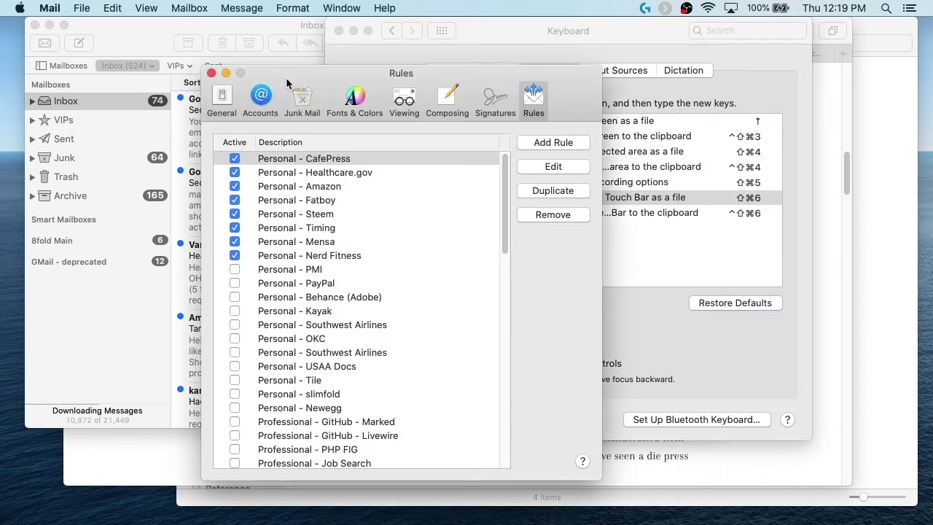
click(280, 269)
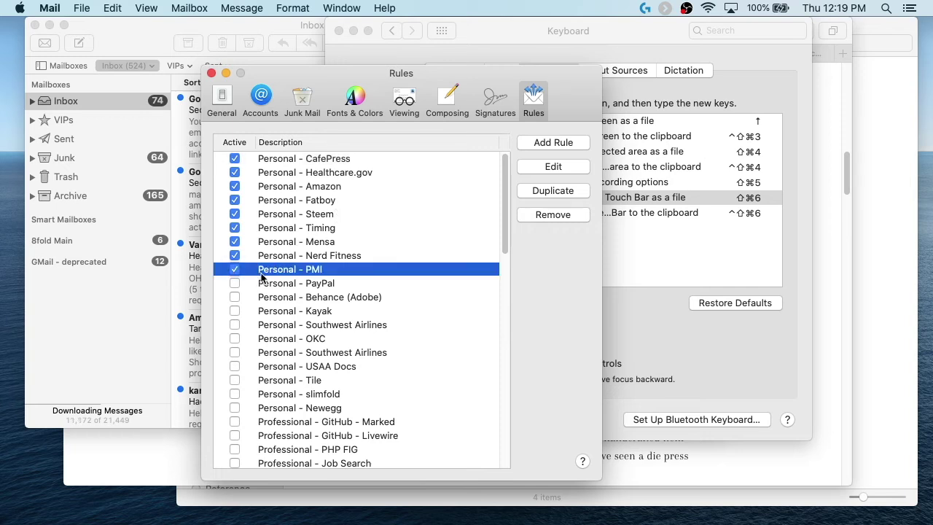
key(Down)
key(space)
key(Down)
key(space)
key(Down)
key(space)
key(Down)
key(space)
key(Down)
key(space)
key(Down)
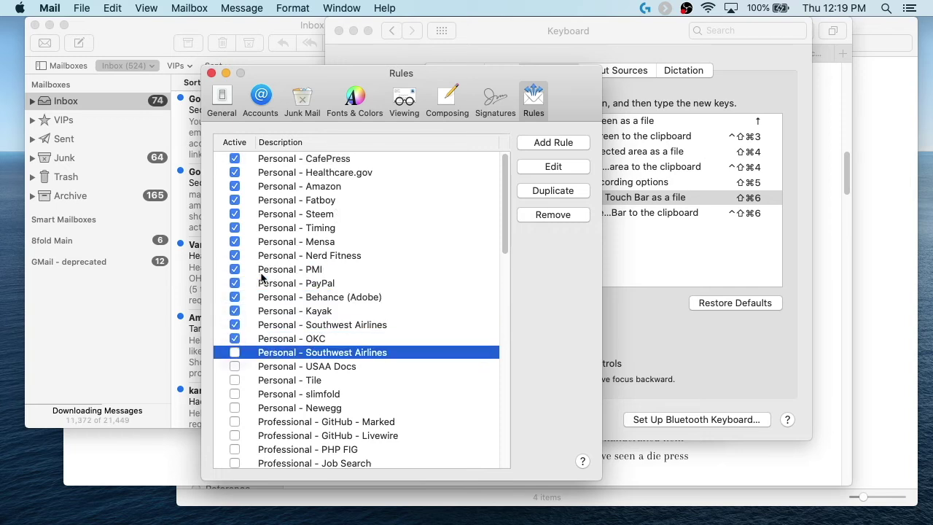
key(space)
key(Down)
key(space)
key(Down)
key(space)
key(Down)
key(space)
key(Down)
key(space)
key(Down)
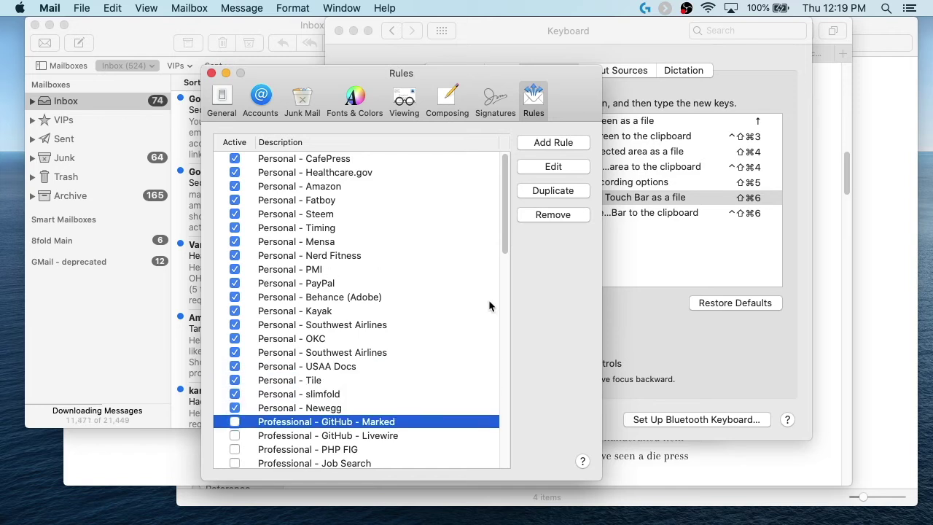
Step: Toggle keyboard navigation between controls off and back on in the Keyboard settings
click(696, 345)
click(361, 363)
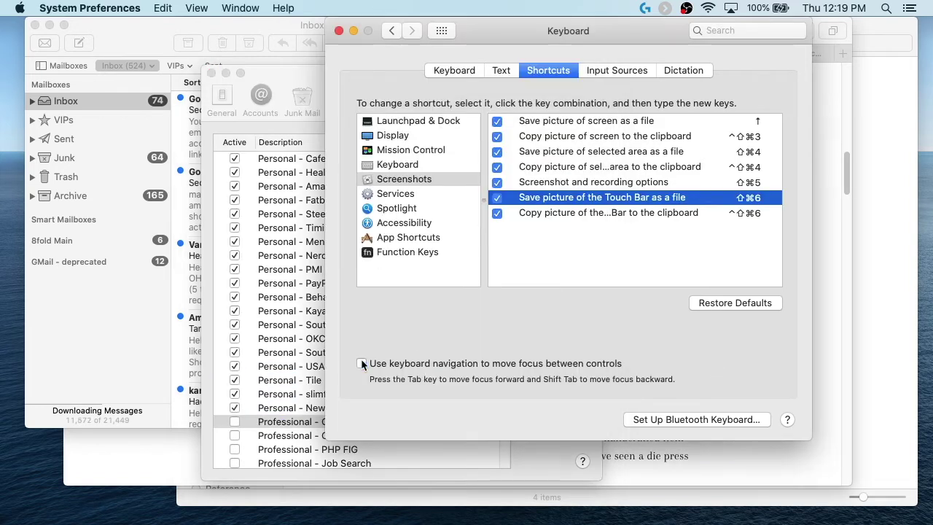
click(275, 421)
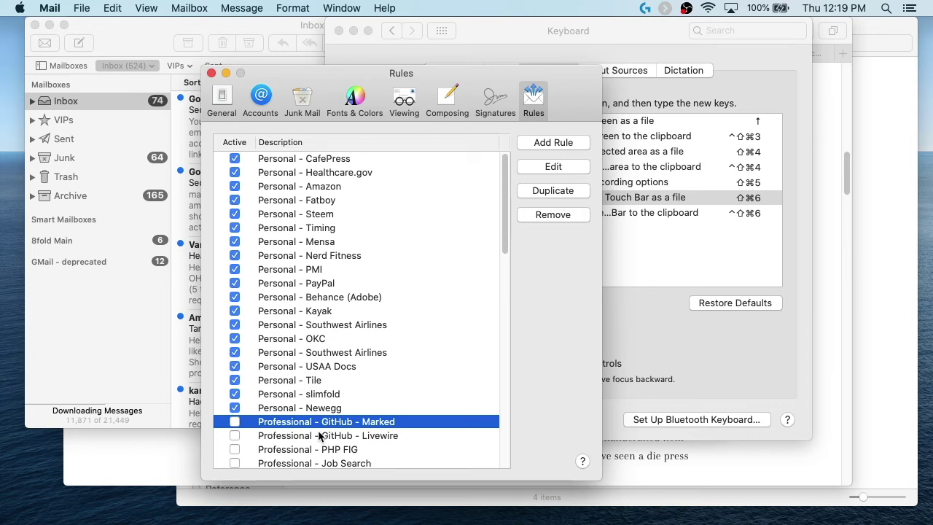
click(653, 331)
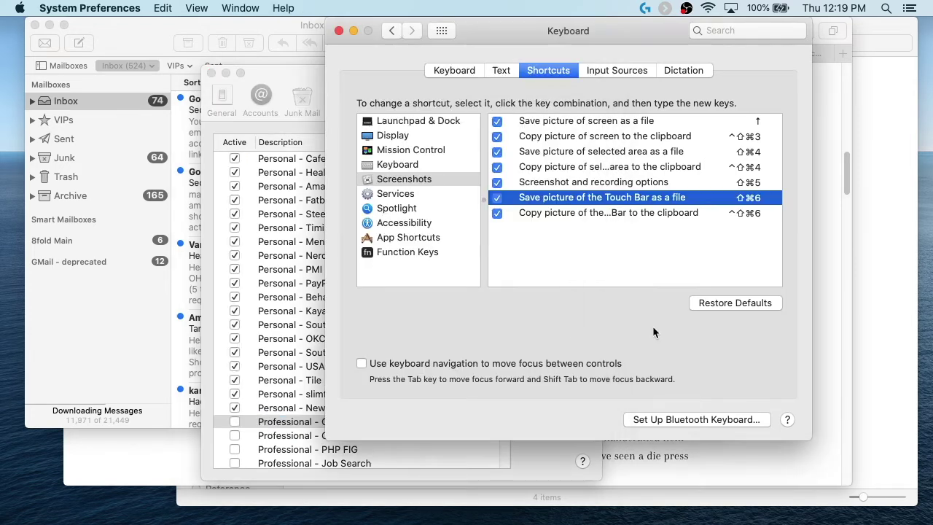
click(360, 365)
click(285, 421)
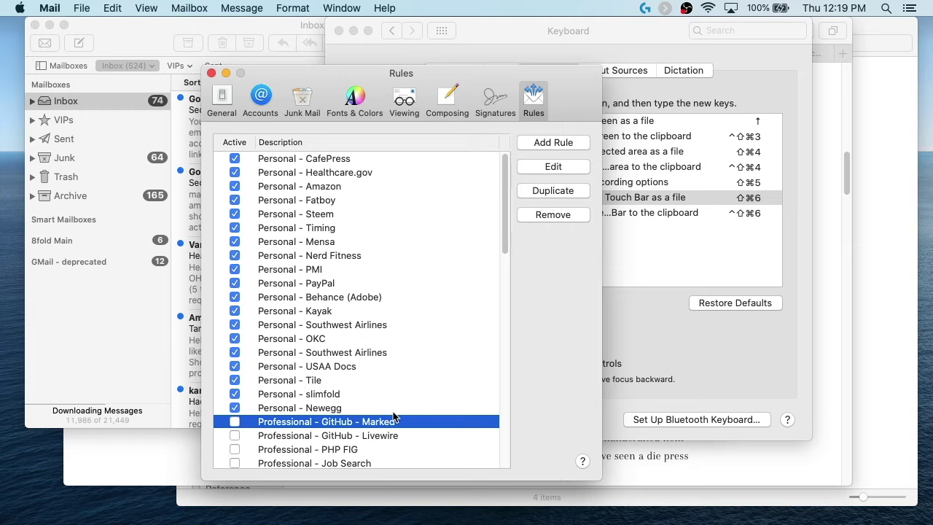
Step: Activate the first few Professional rules one by one
key(space)
key(Down)
key(space)
key(Down)
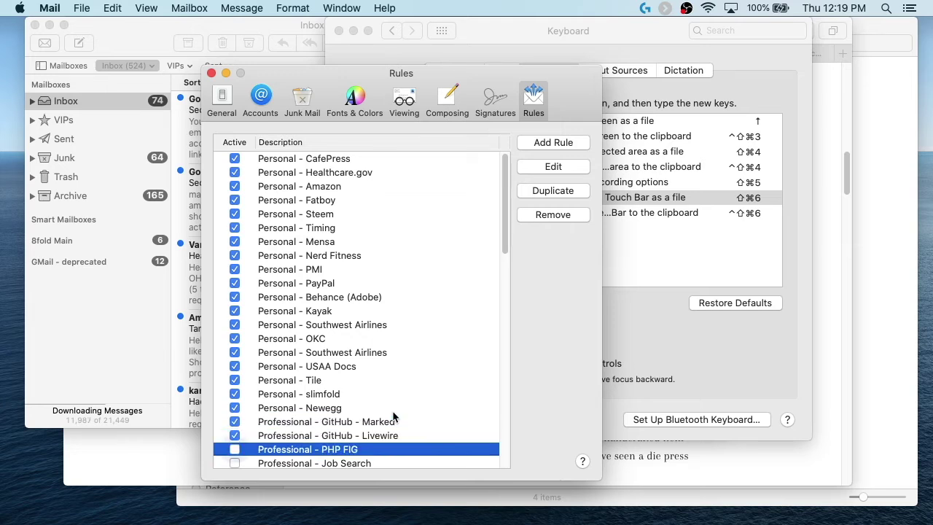
key(space)
key(Down)
key(space)
key(Down)
key(space)
key(Down)
key(space)
key(Down)
key(Down)
key(Down)
key(Down)
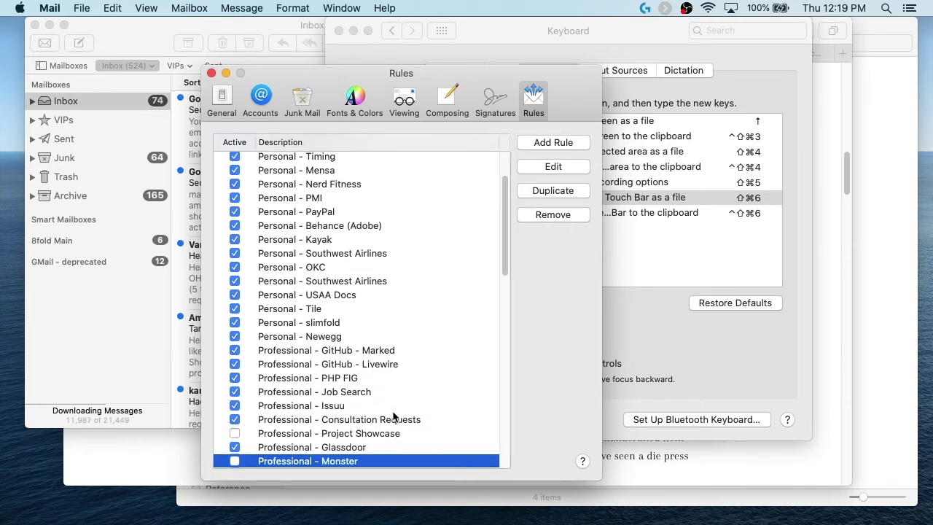
key(Down)
key(Down)
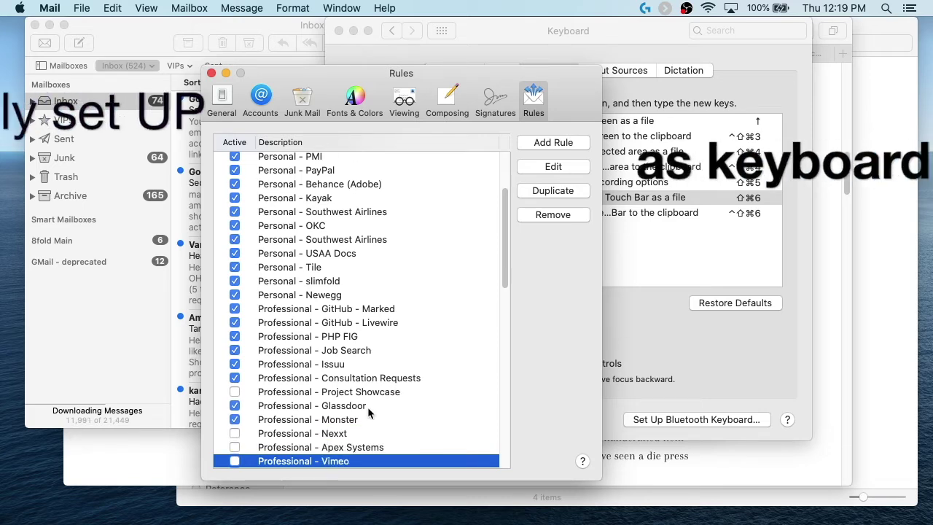
Step: Activate the Professional rules from Project Showcase to Vimeo and the second Coach.me rule
click(352, 394)
key(space)
key(Down)
key(Down)
key(Down)
key(space)
key(Down)
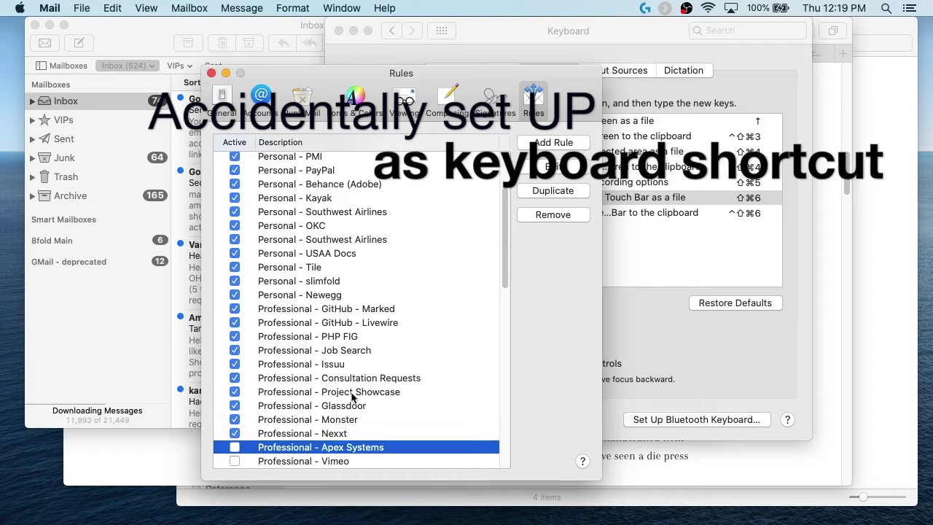
key(space)
key(Down)
key(space)
key(Down)
key(Down)
key(Down)
key(space)
key(Down)
key(Down)
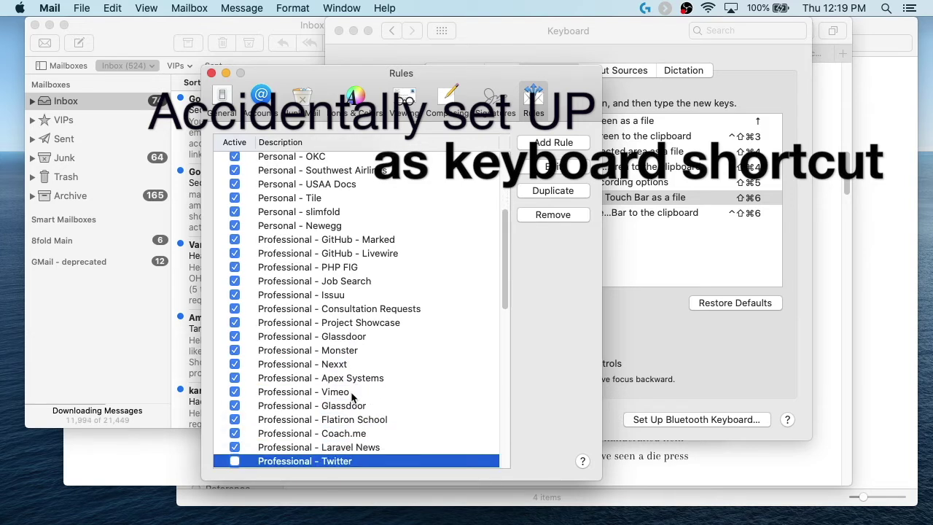
key(Down)
Step: Activate the Monster, Monday, Hootsuite, Envato, Libris and Twitter rules
key(Down)
key(Down)
key(space)
key(Down)
key(Down)
key(Down)
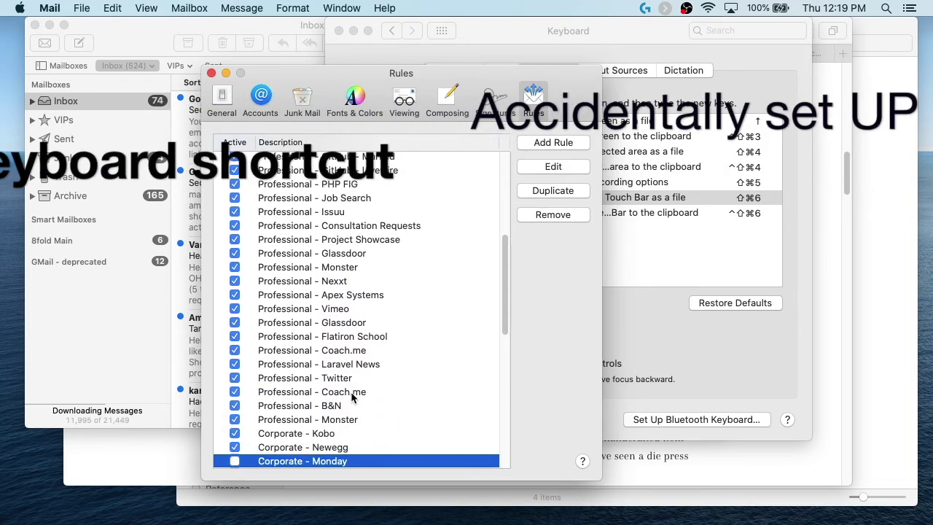
key(space)
key(Down)
key(space)
key(Down)
key(space)
key(Down)
key(space)
key(Down)
key(Down)
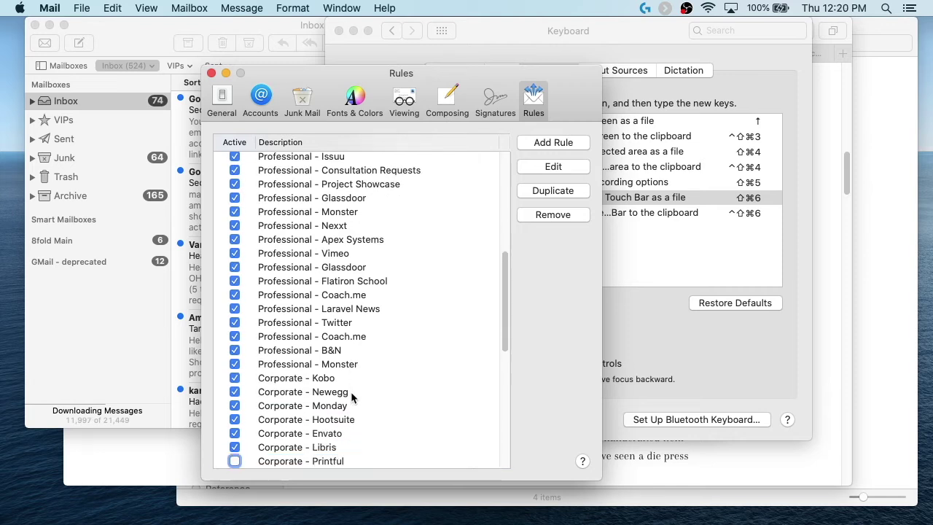
key(space)
key(Down)
Step: Activate the skipped Printful and Gooten rules and the Corporate - Zazzle rule
click(322, 423)
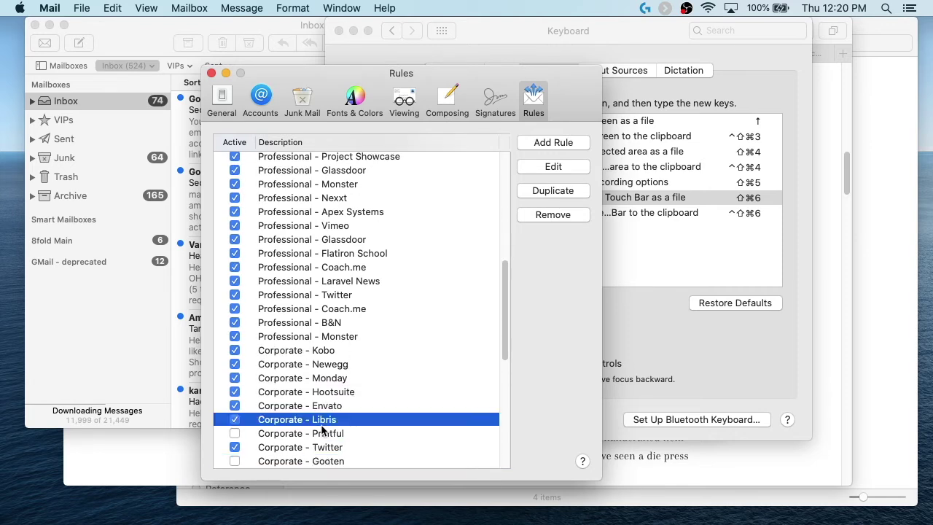
key(Down)
key(space)
key(Down)
key(Down)
key(space)
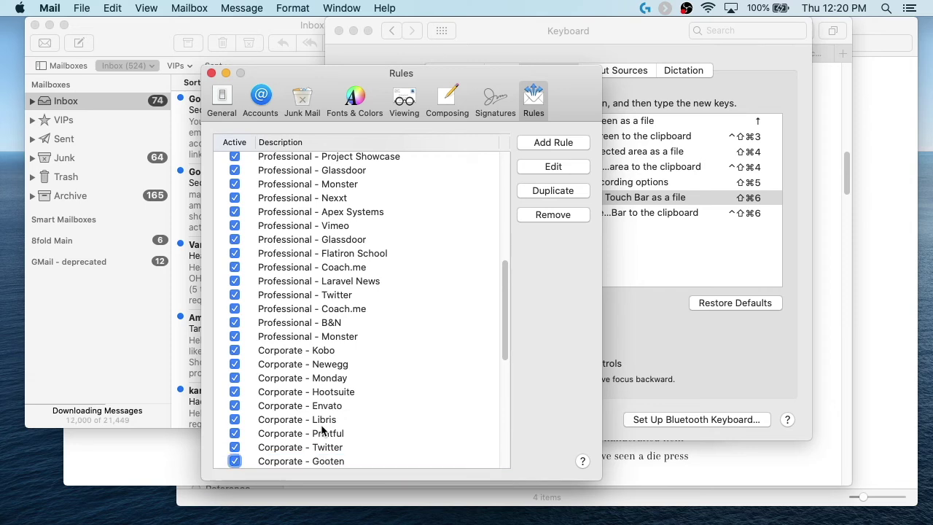
key(Down)
key(Down)
click(326, 446)
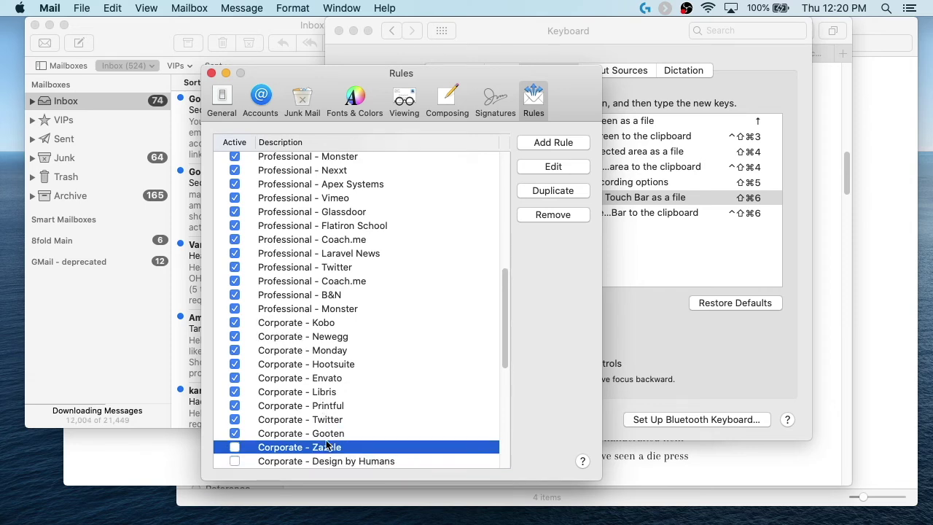
key(space)
Step: Activate Design by Humans, Printful, Vimeo and the remaining Corporate rules
key(Down)
key(space)
key(Down)
key(space)
key(Down)
key(space)
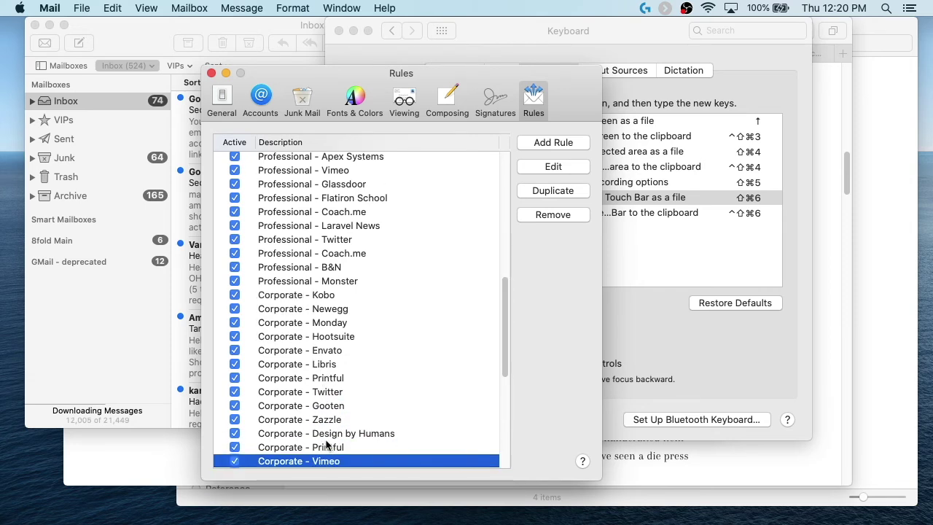
key(Down)
key(Down)
key(space)
key(Down)
key(space)
key(Down)
key(space)
key(Down)
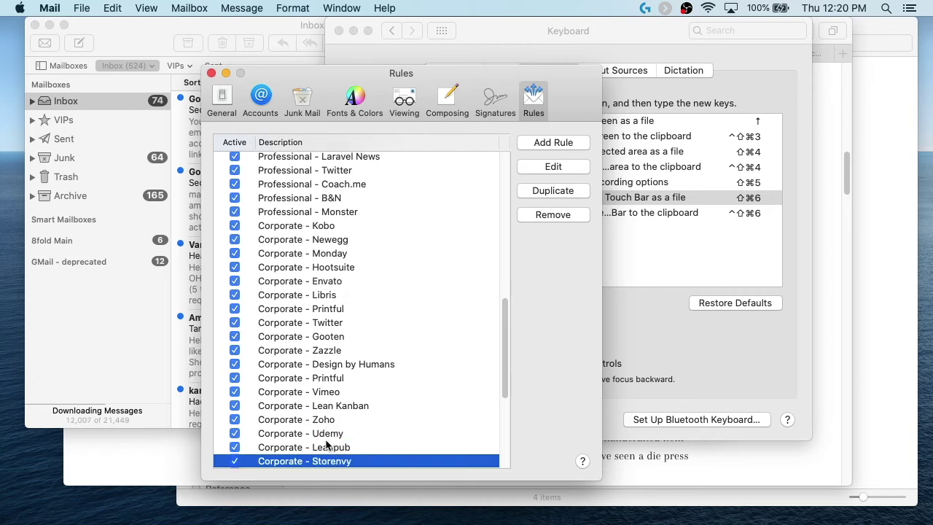
key(space)
key(Down)
Step: Activate the Mom rules: Facebook - Posted, circle of hekate, LinkedIn and Geocaching - KD Road Trip
key(Down)
key(Down)
key(Down)
key(Down)
key(Down)
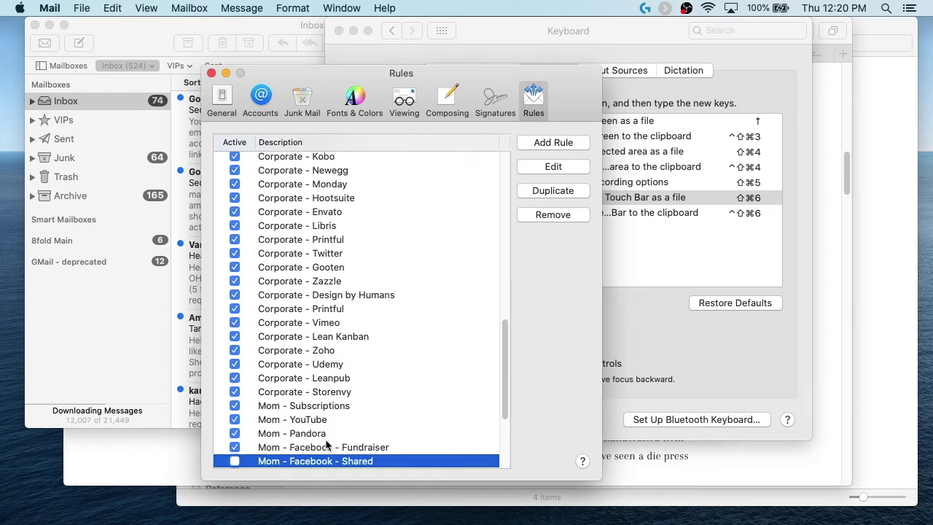
key(space)
key(Down)
key(Down)
key(Down)
key(Down)
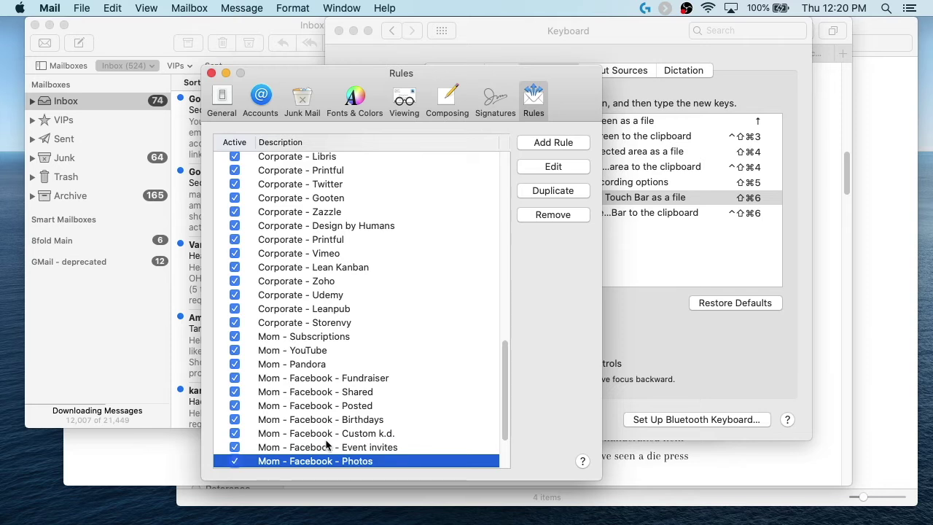
key(Down)
key(Down)
key(space)
key(Down)
key(Down)
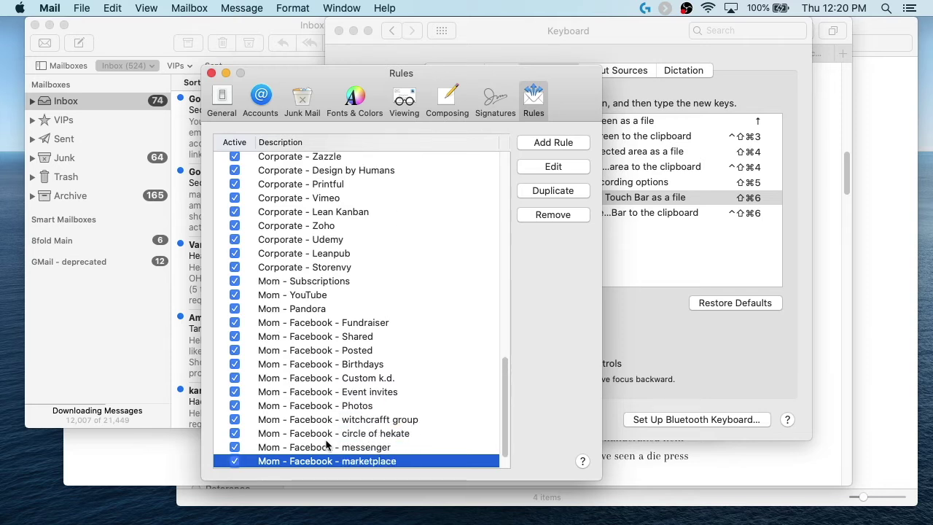
key(Down)
key(space)
key(Down)
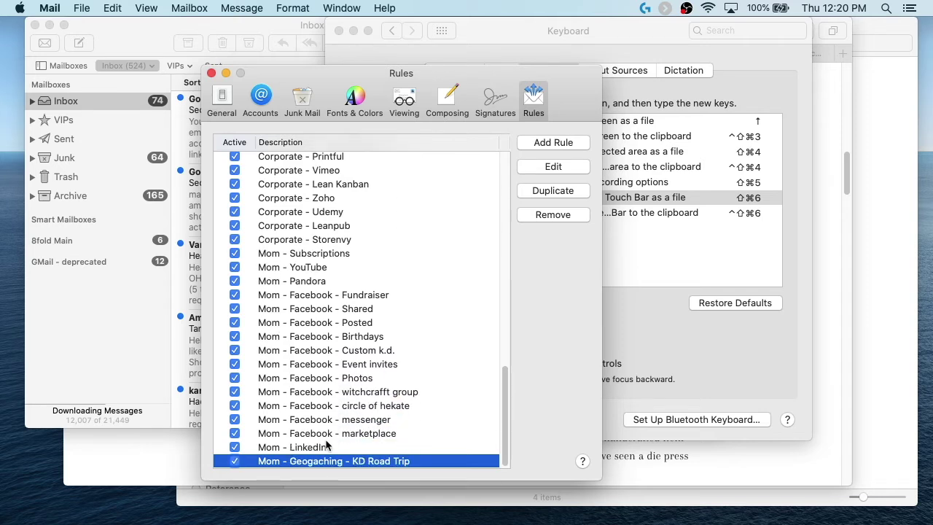
key(space)
key(space)
scroll(355, 308, up, 15)
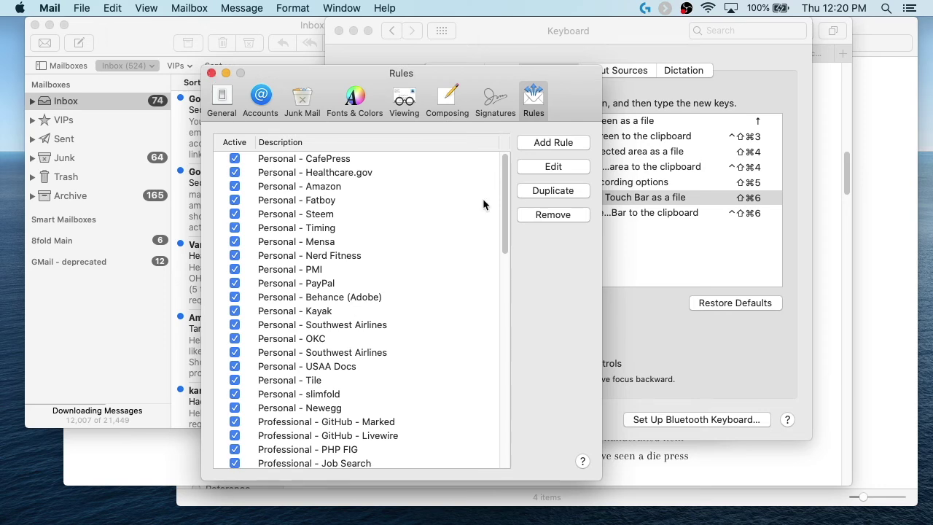
click(552, 142)
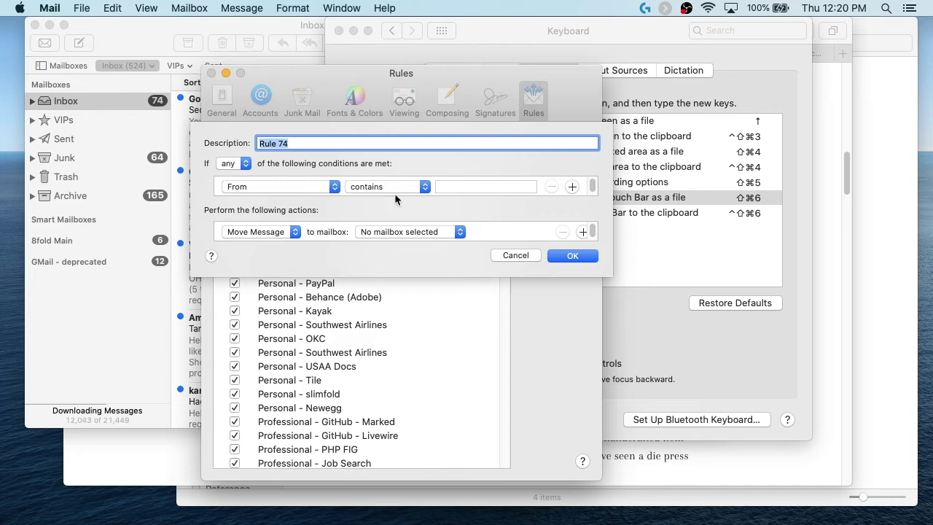
click(513, 256)
click(192, 130)
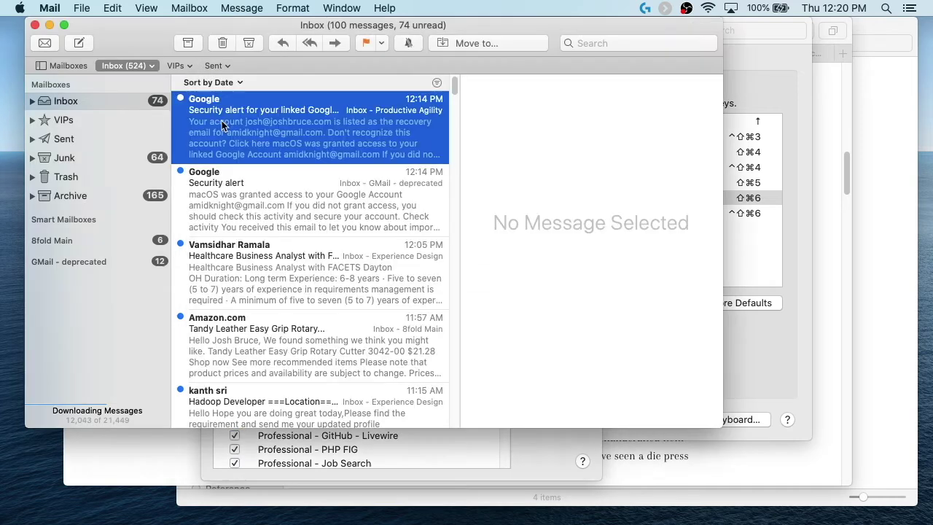
click(526, 454)
click(551, 140)
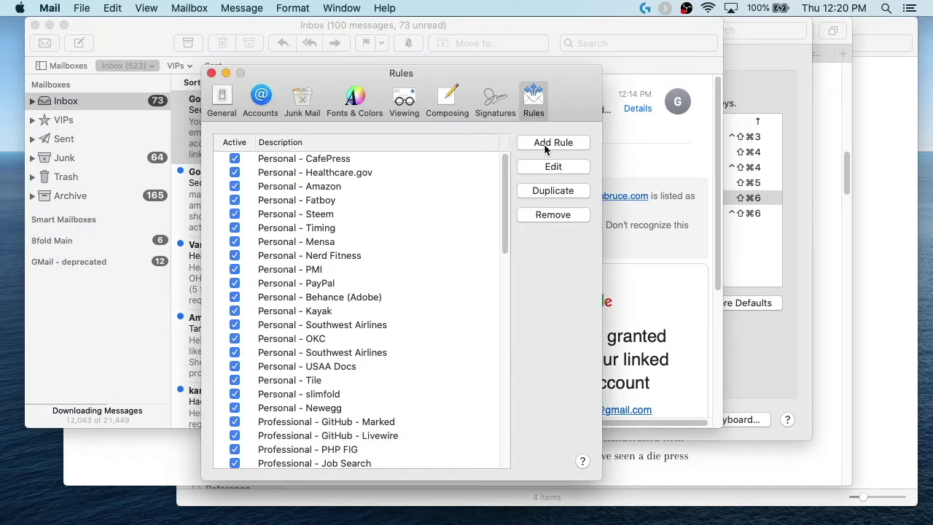
triple_click(469, 186)
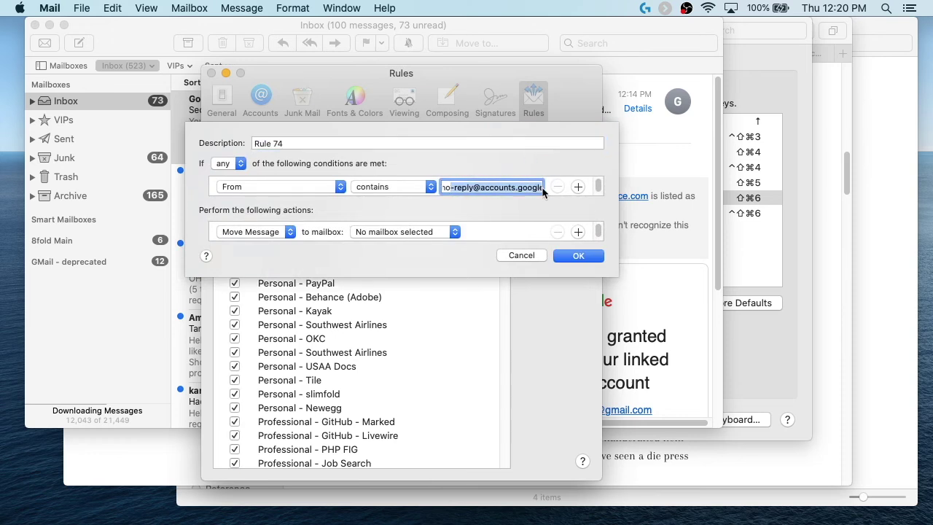
click(522, 255)
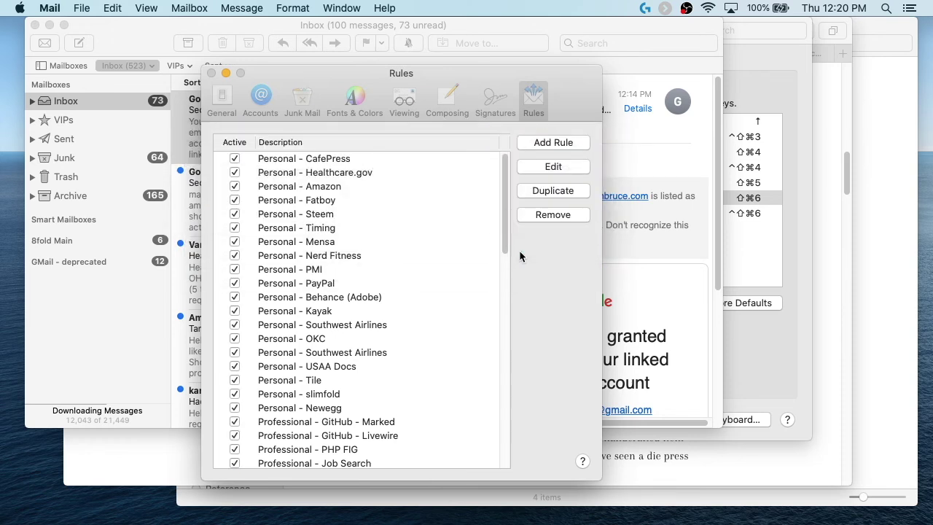
click(211, 74)
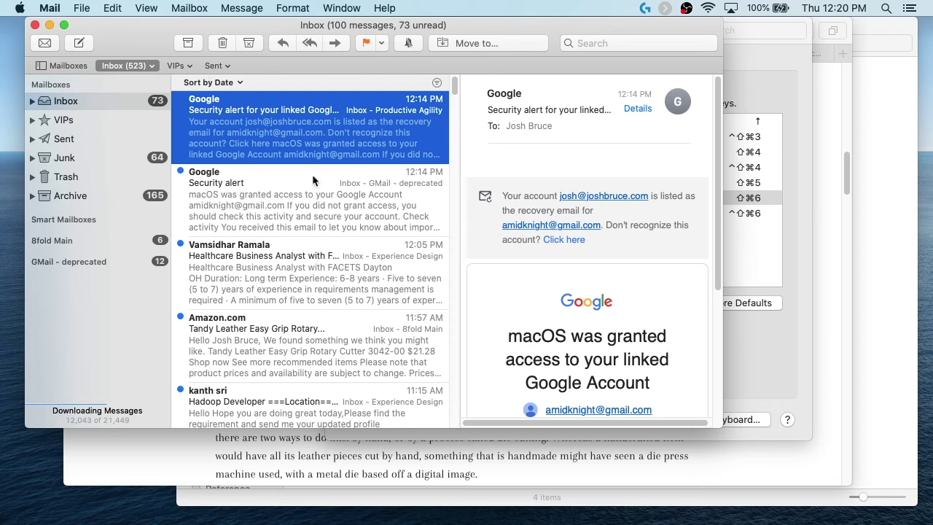
Step: Select all inbox messages and apply the mail rules to them, leaving 74 in the inbox
key(super+a)
right_click(283, 147)
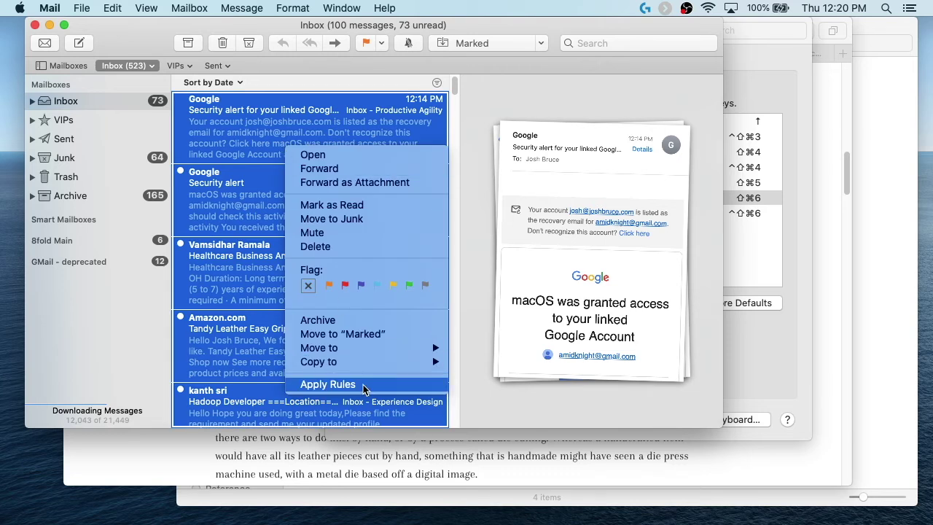
click(327, 384)
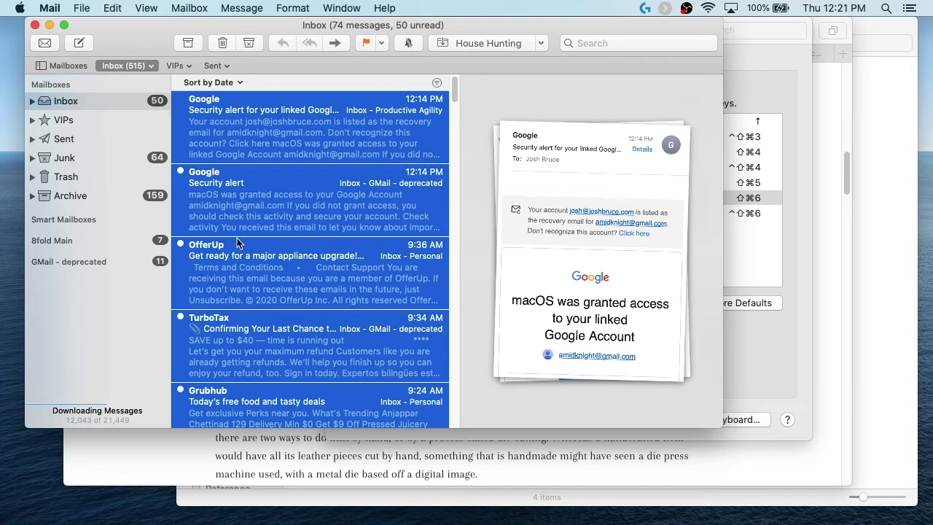
click(282, 115)
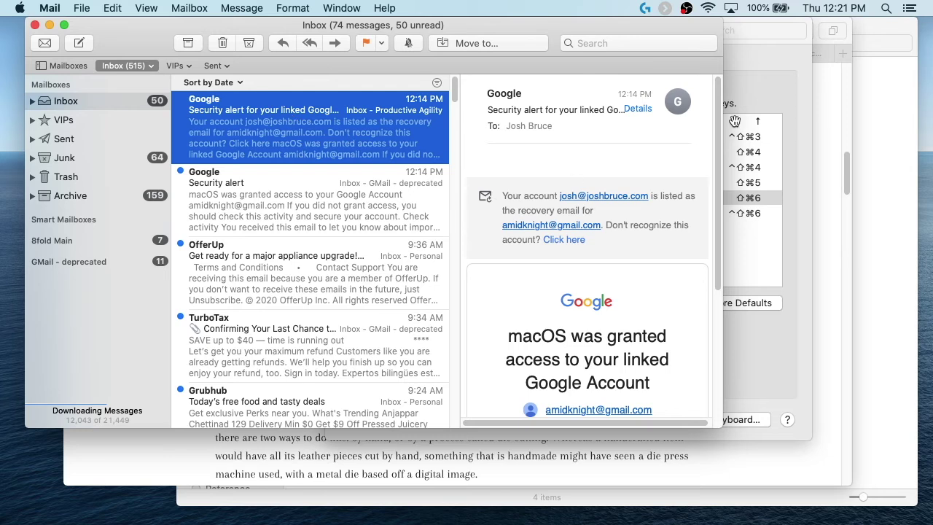
click(769, 86)
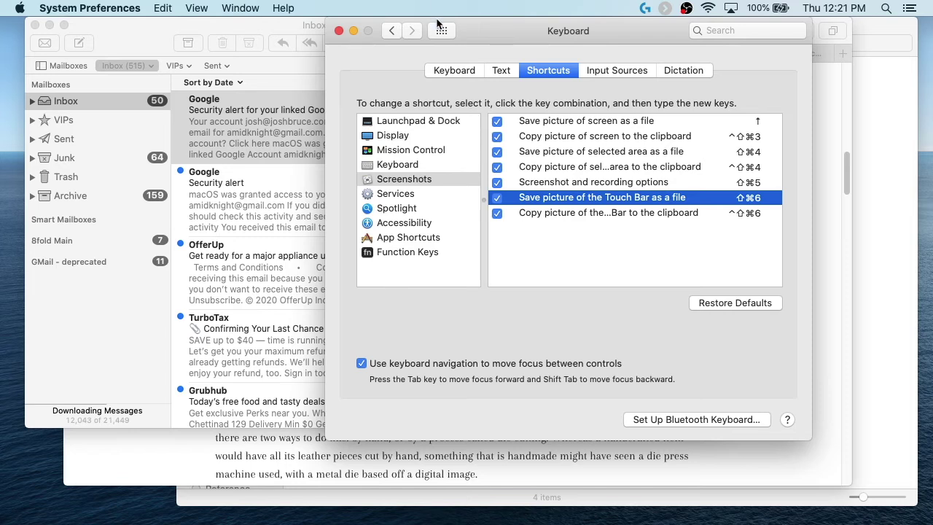
Step: Go from Mail back to System Preferences and open the General pane from Show All
click(254, 56)
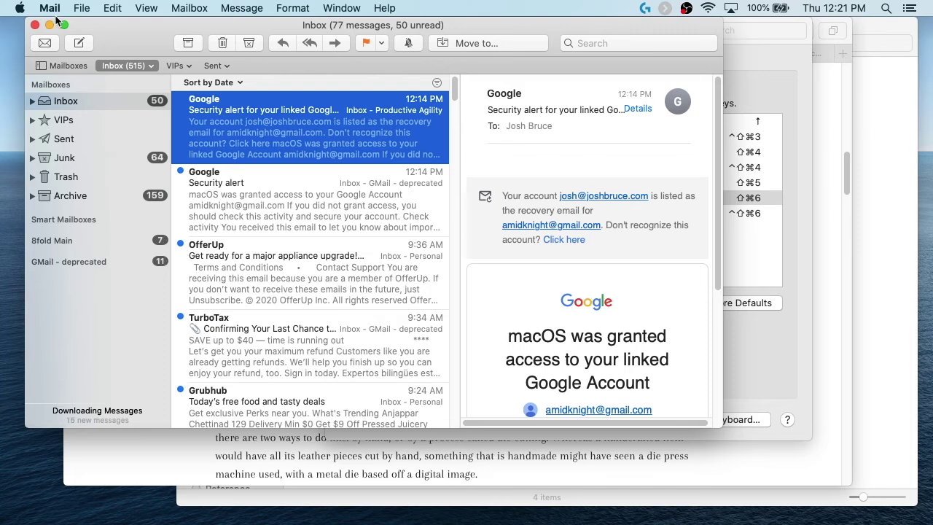
click(784, 86)
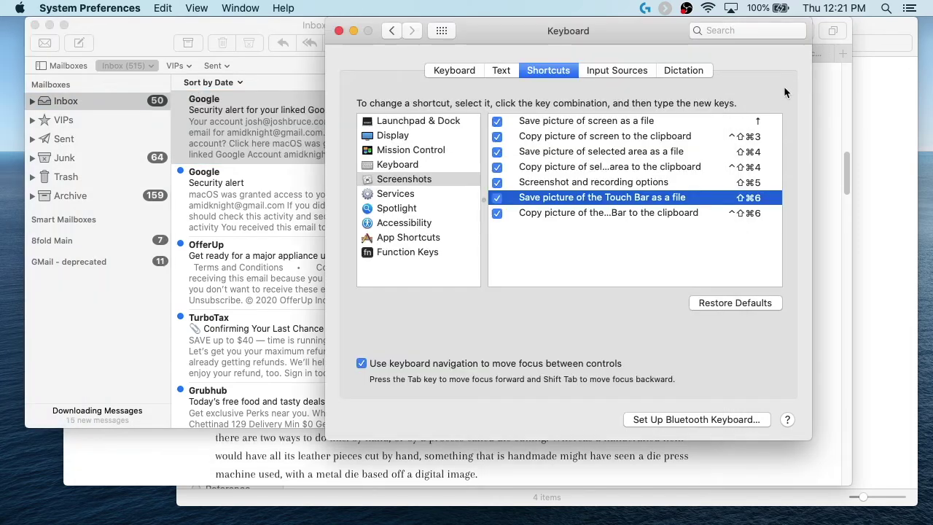
click(442, 31)
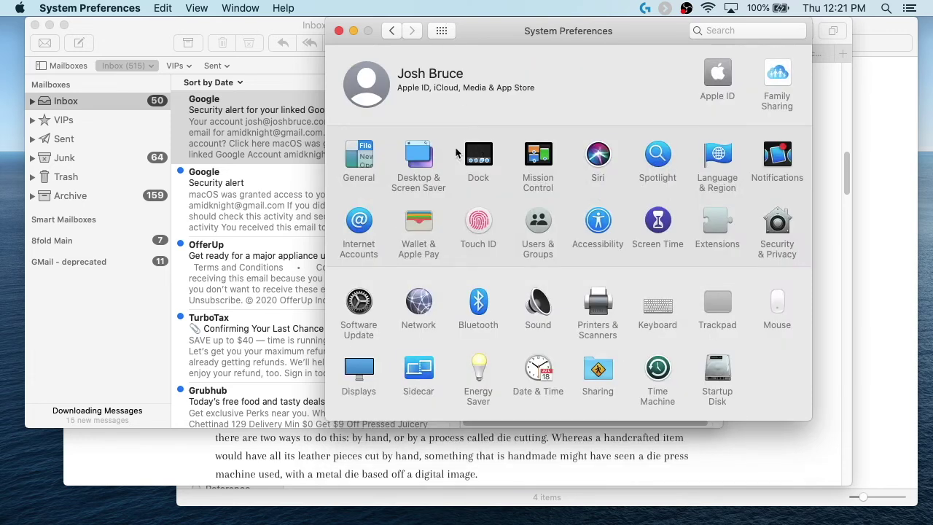
click(350, 153)
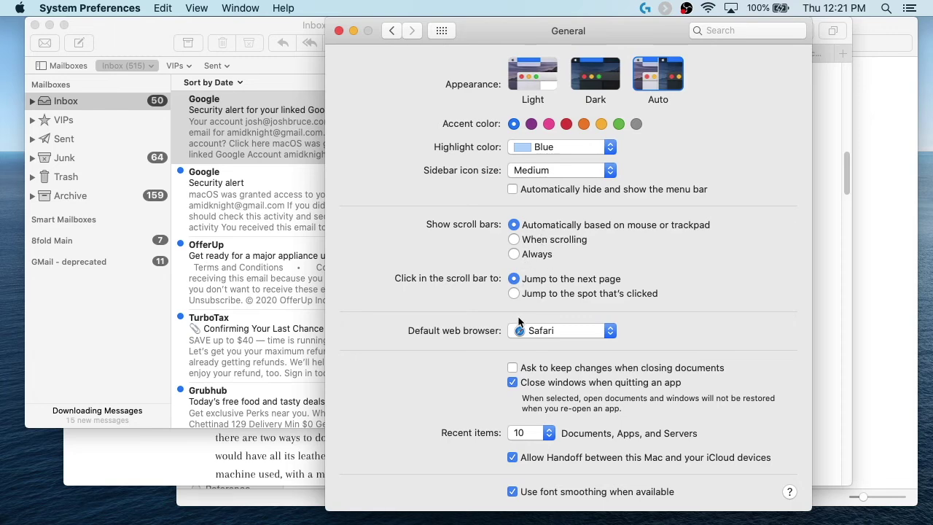
Step: Switch to Safari's TechRadar tab and search the web for 'brave browser'
click(881, 219)
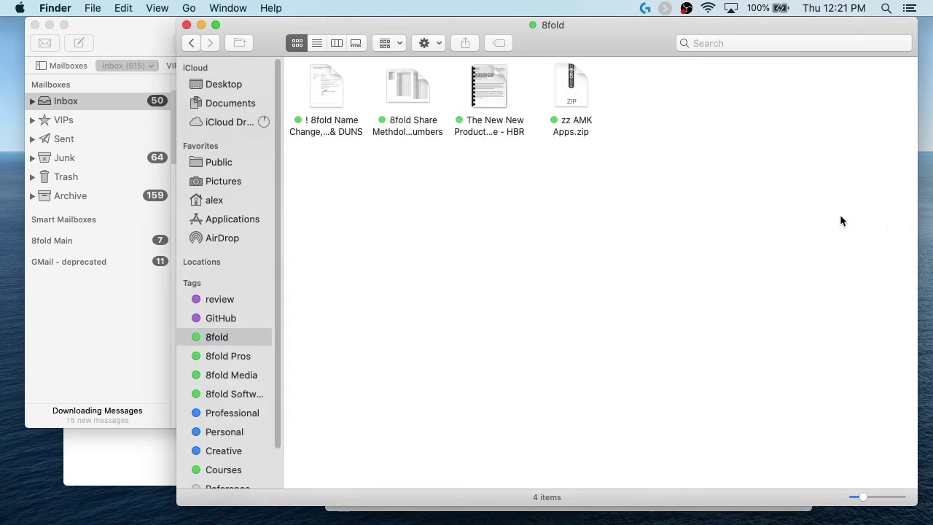
key(ctrl+Up)
click(512, 323)
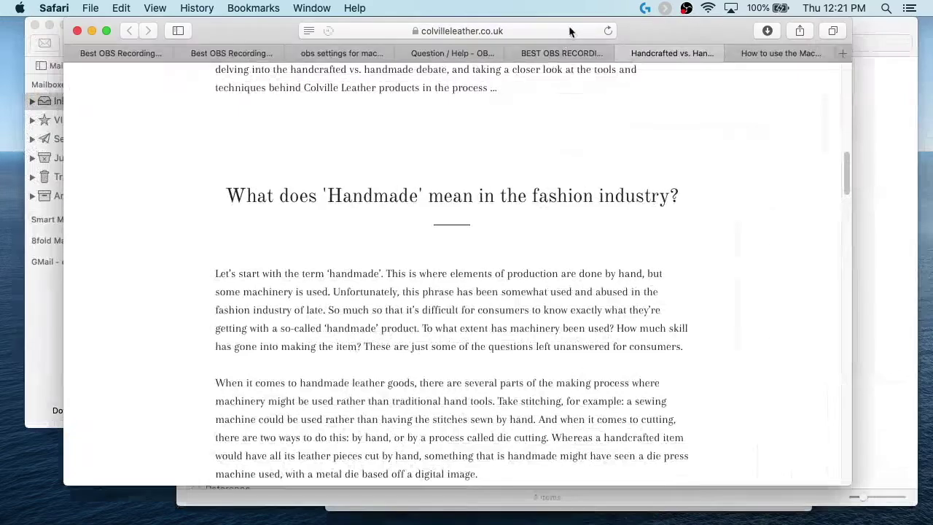
click(771, 53)
click(510, 33)
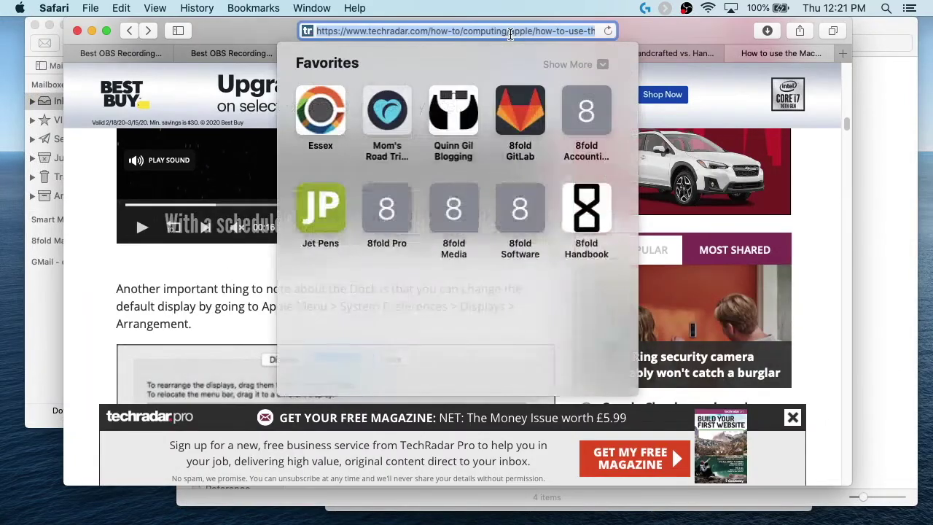
text(brave)
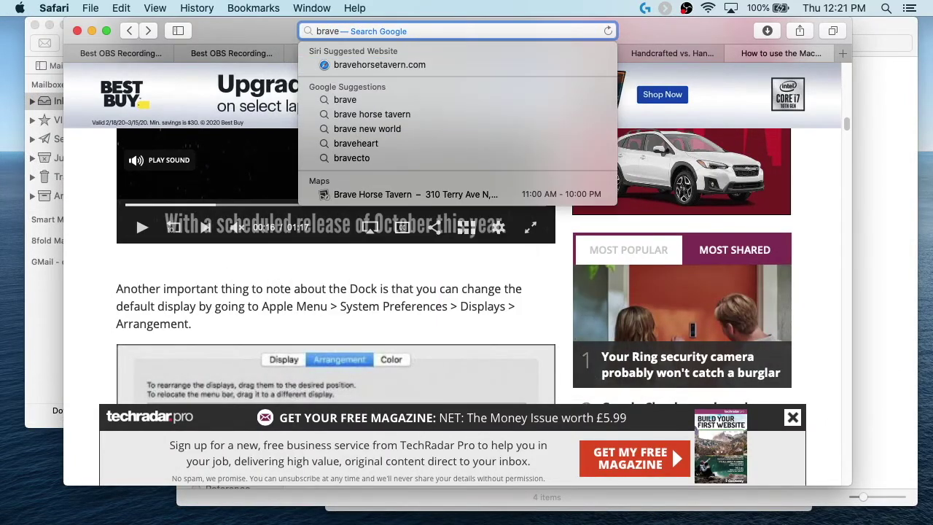
text( bro)
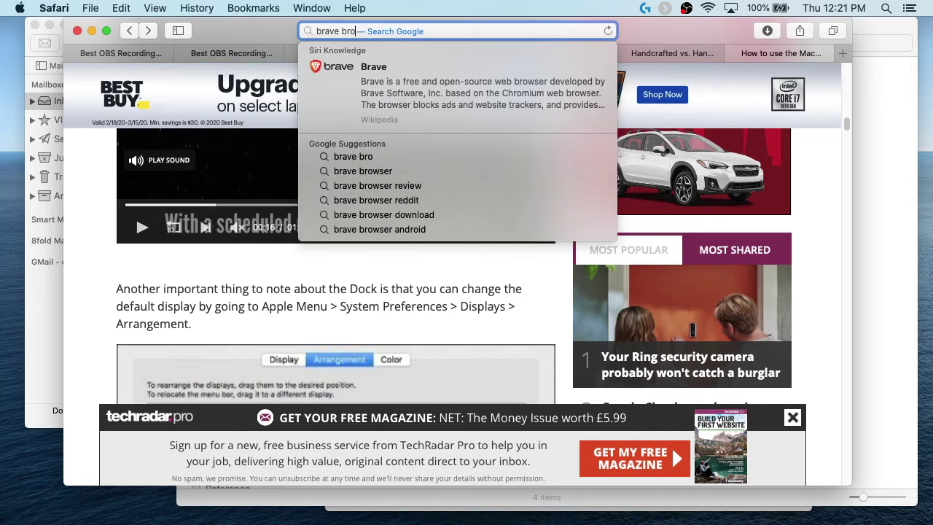
key(Down)
key(Down)
key(Return)
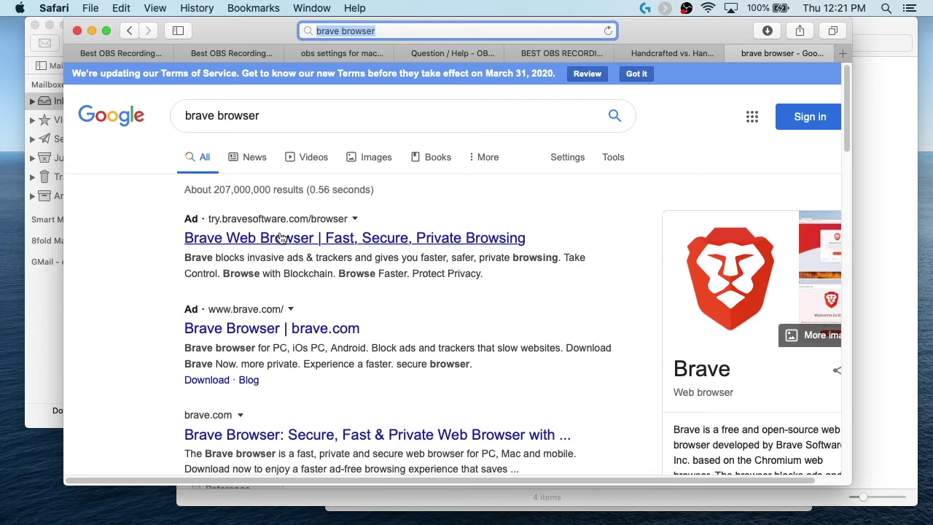
Step: Open brave.com, allow the Brave for macOS download, and return to General settings
click(280, 441)
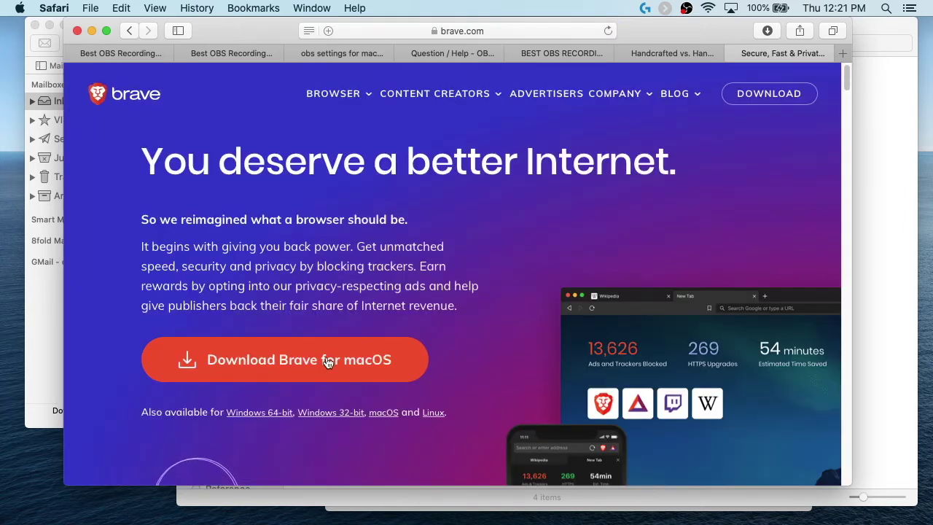
click(324, 358)
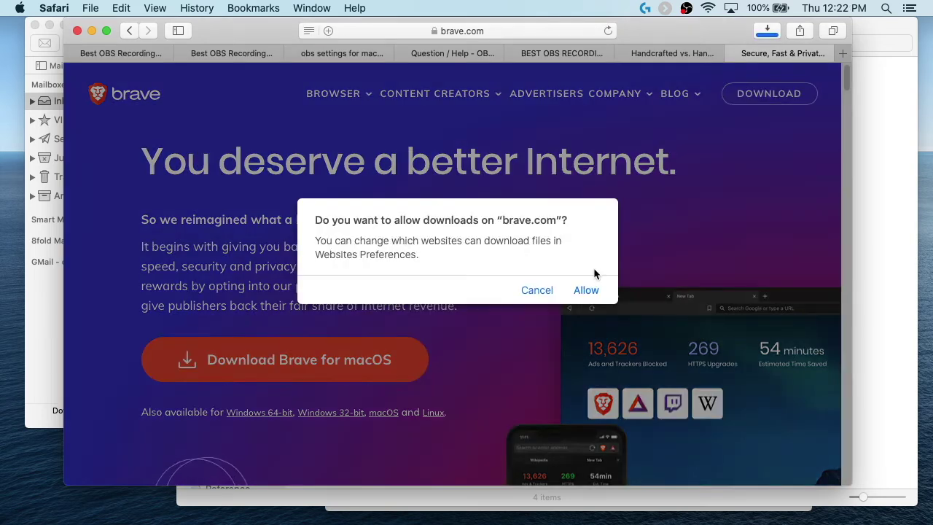
click(587, 297)
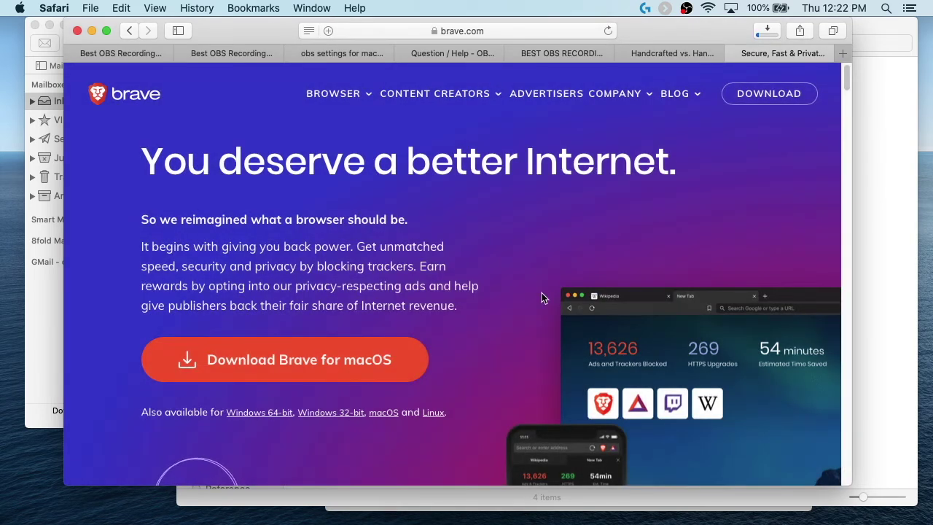
key(ctrl+Up)
click(750, 322)
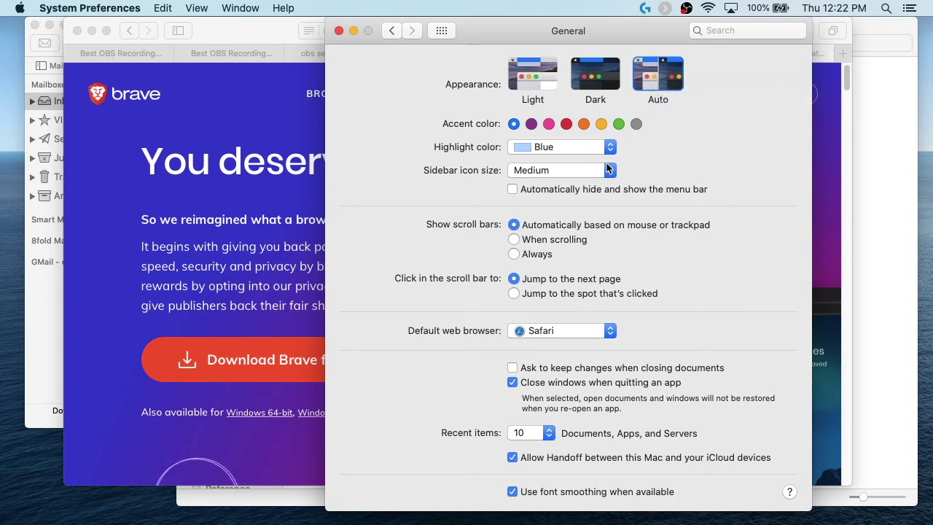
Step: Turn on 'Automatically hide and show the menu bar', then show all preference panes
click(513, 191)
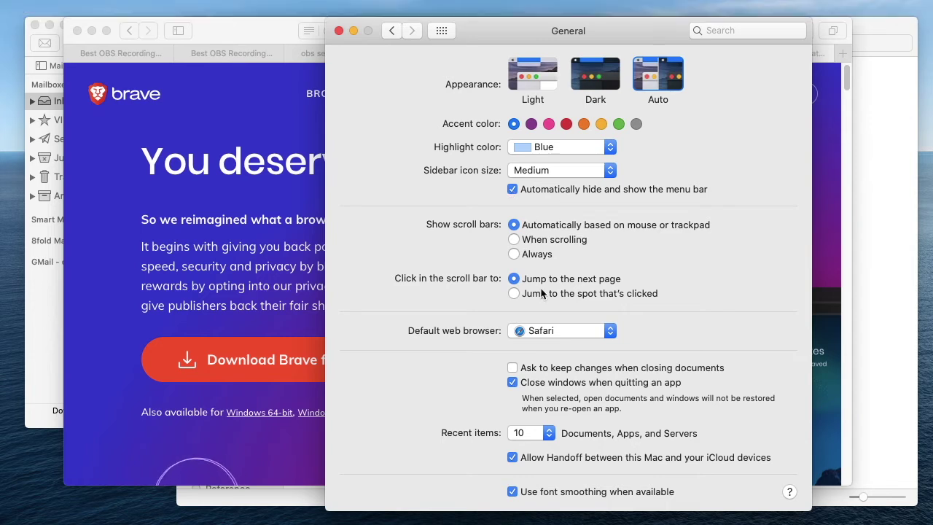
key(F11)
key(F11)
key(F11)
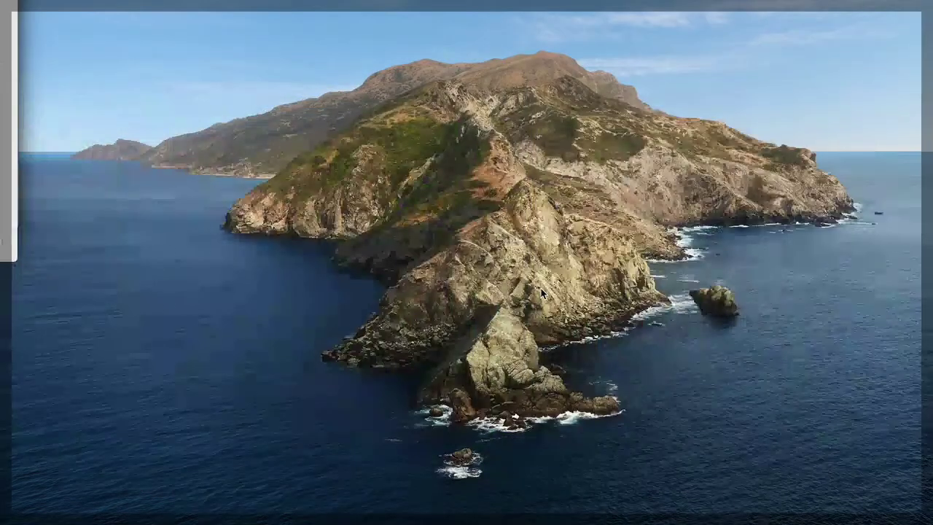
key(F11)
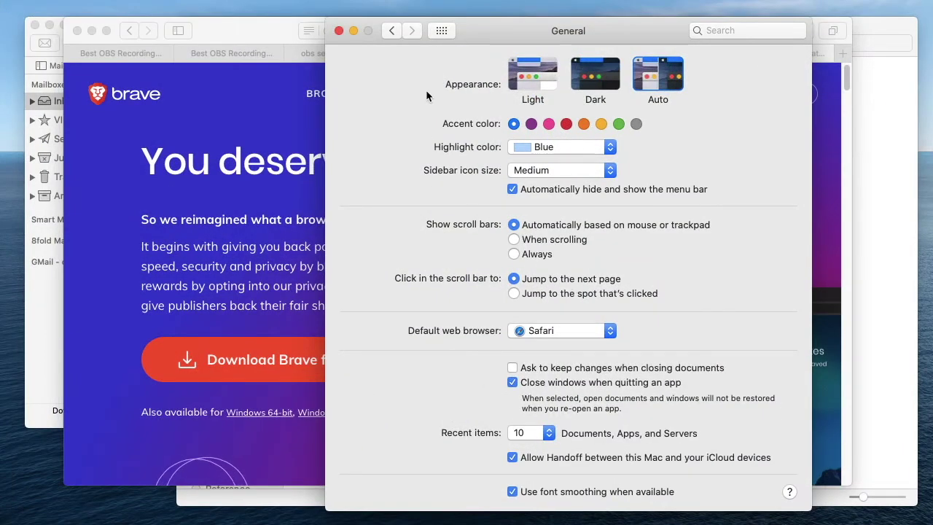
click(441, 30)
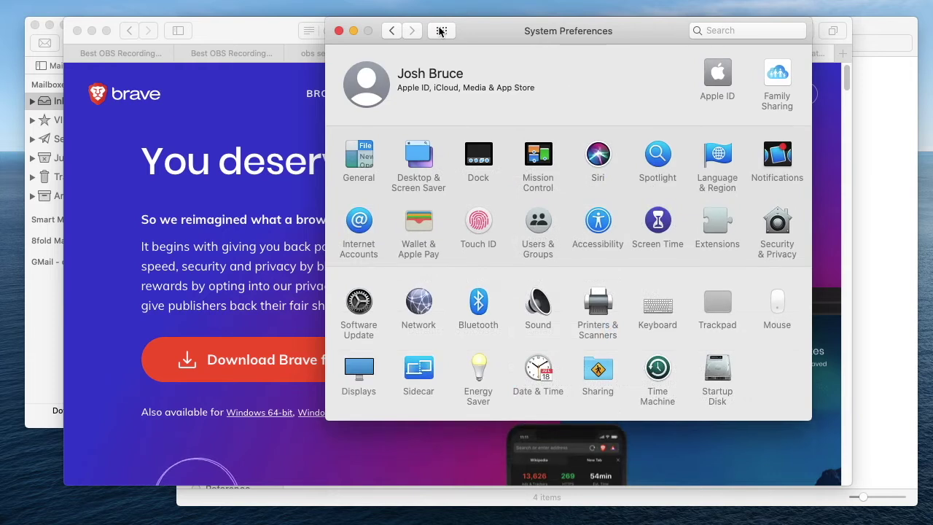
click(424, 155)
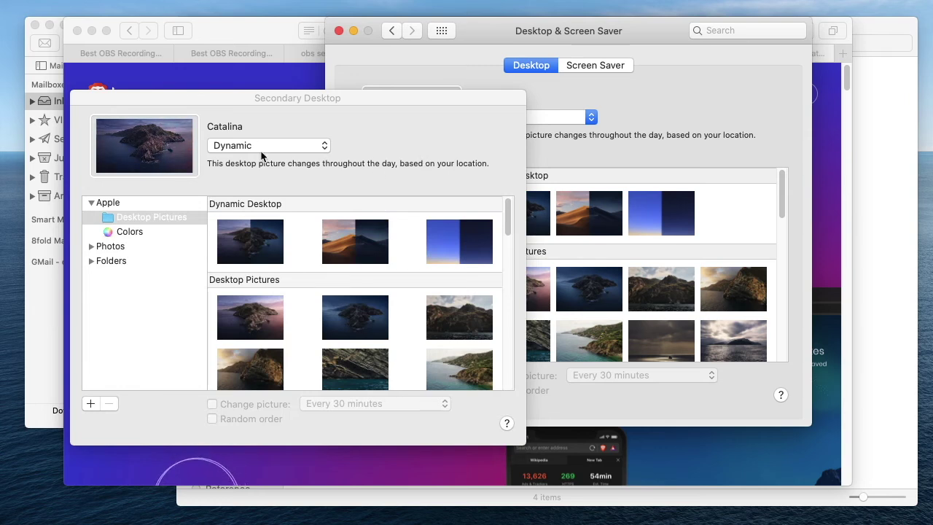
click(616, 131)
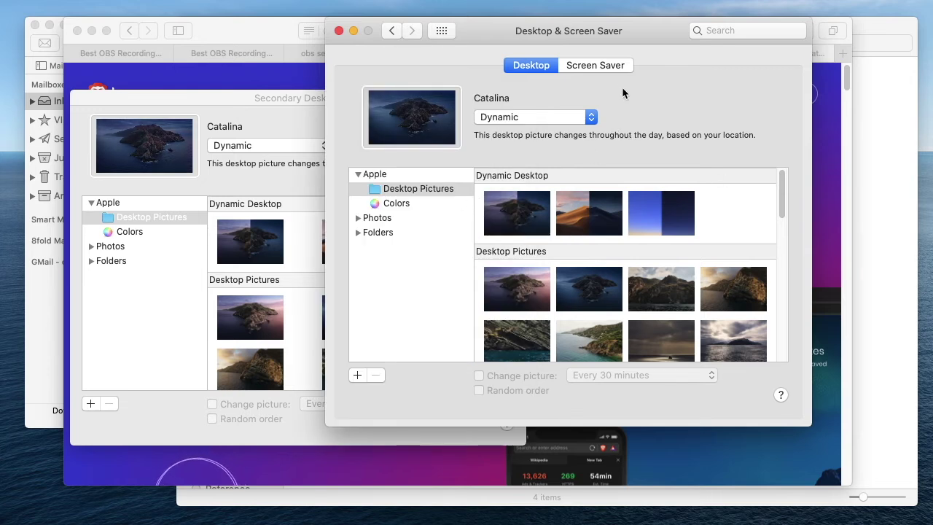
click(606, 65)
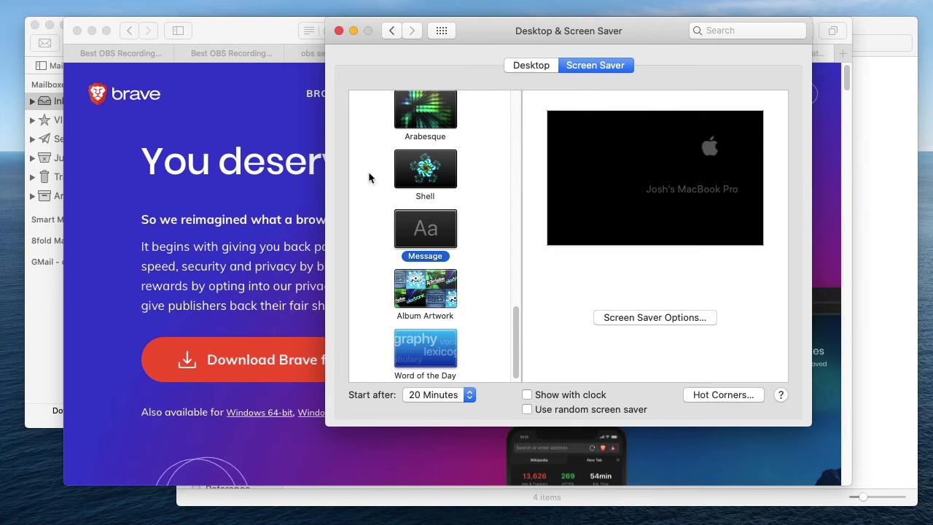
click(441, 30)
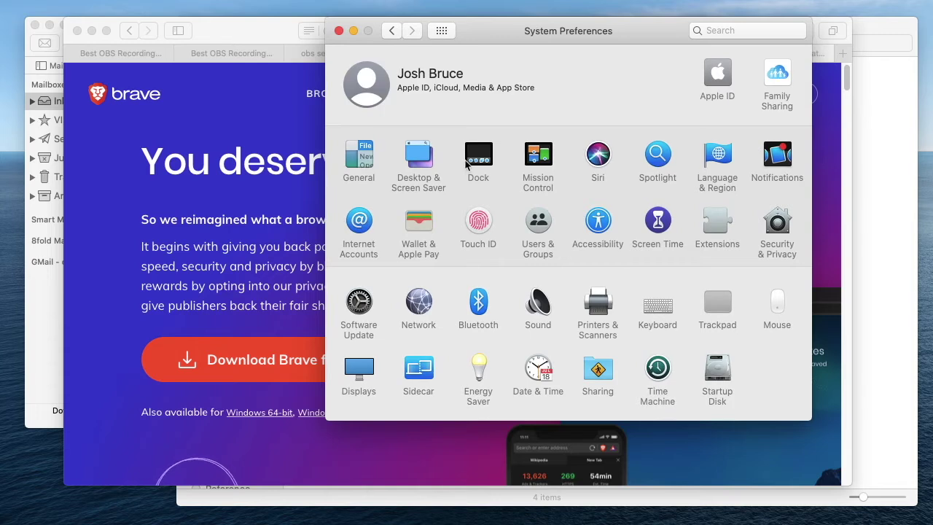
Step: Open the Mission Control pane and spread out all windows on Desktop 2
click(546, 154)
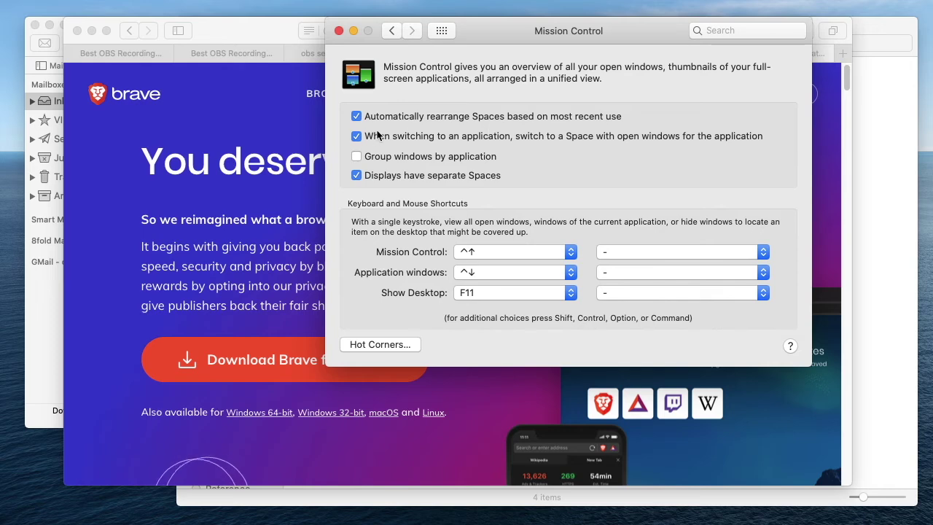
key(ctrl+Up)
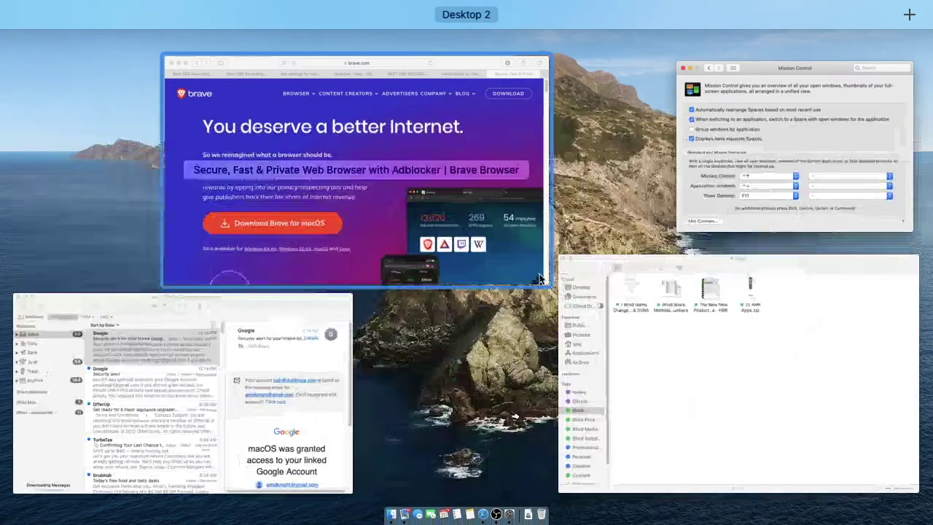
Step: Drag the Brave page and Mail windows onto new desktops in the Spaces bar
drag(367, 106, 914, 43)
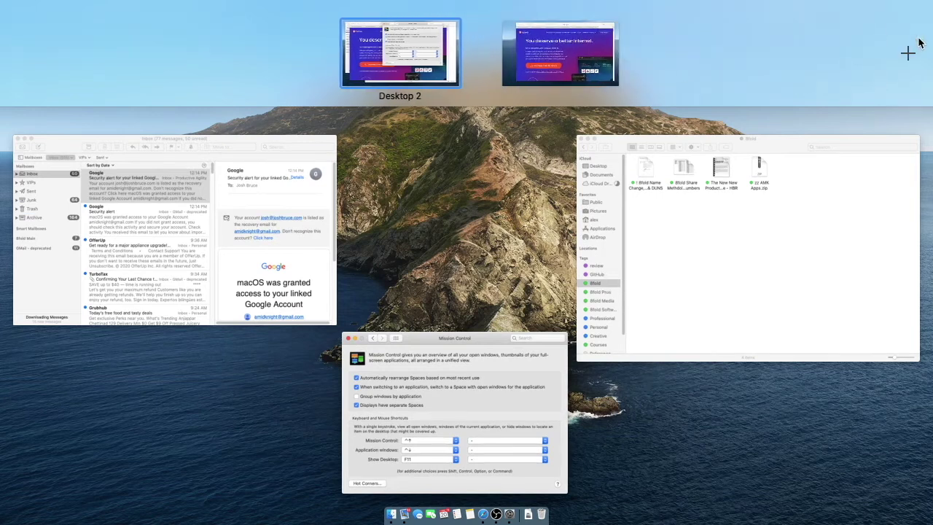
drag(258, 251, 931, 36)
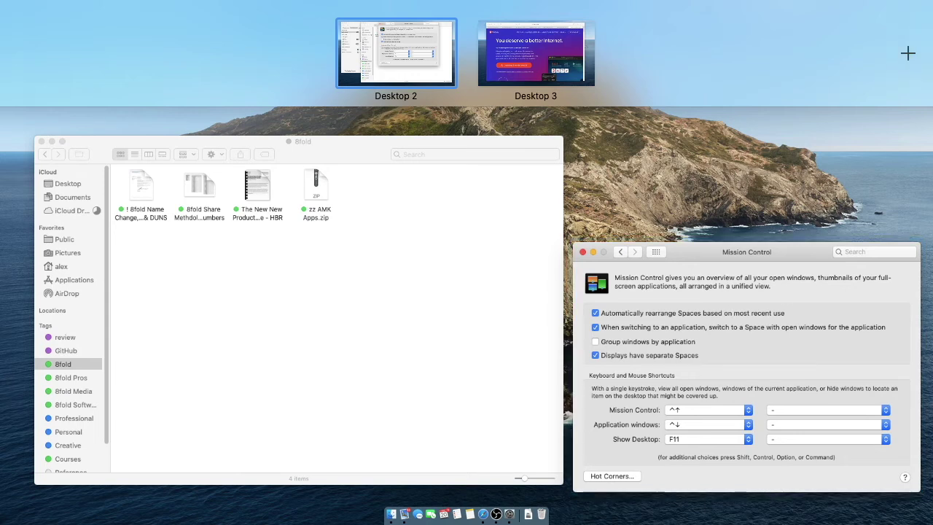
key(Escape)
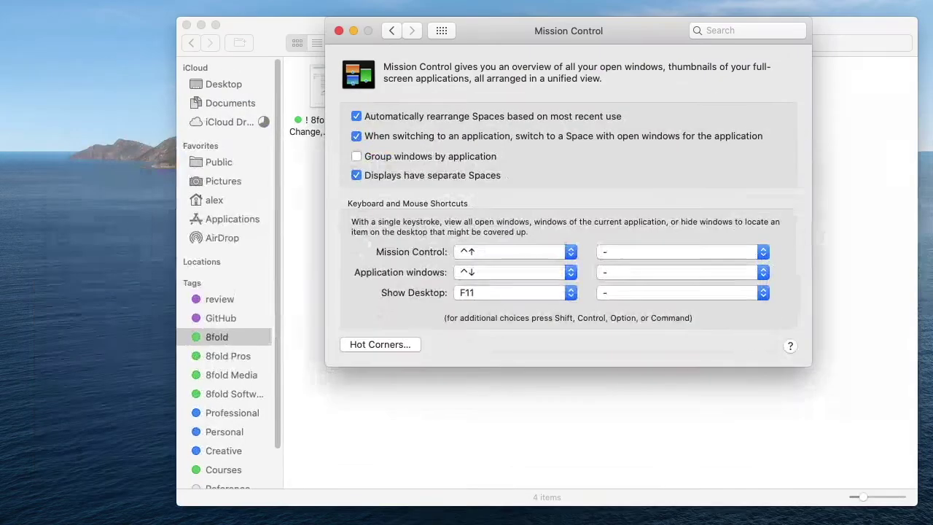
mouse_move(487, 522)
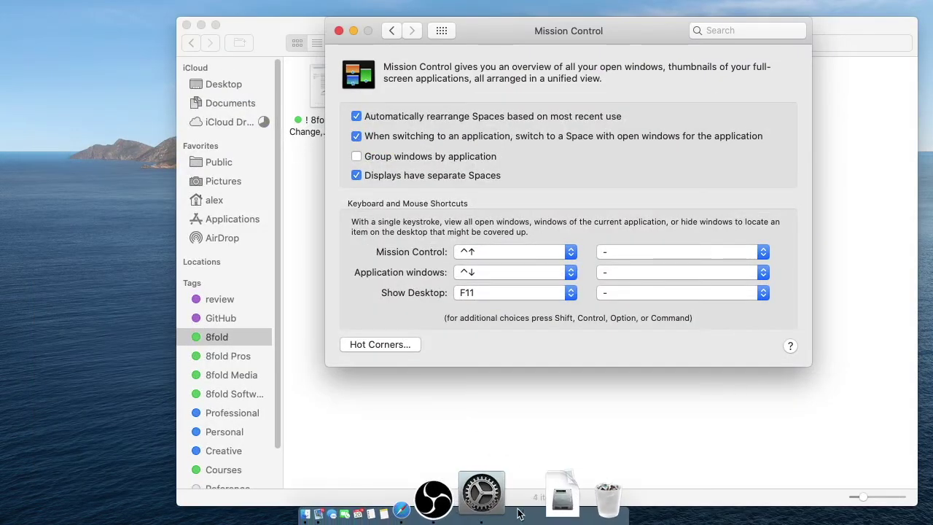
click(405, 501)
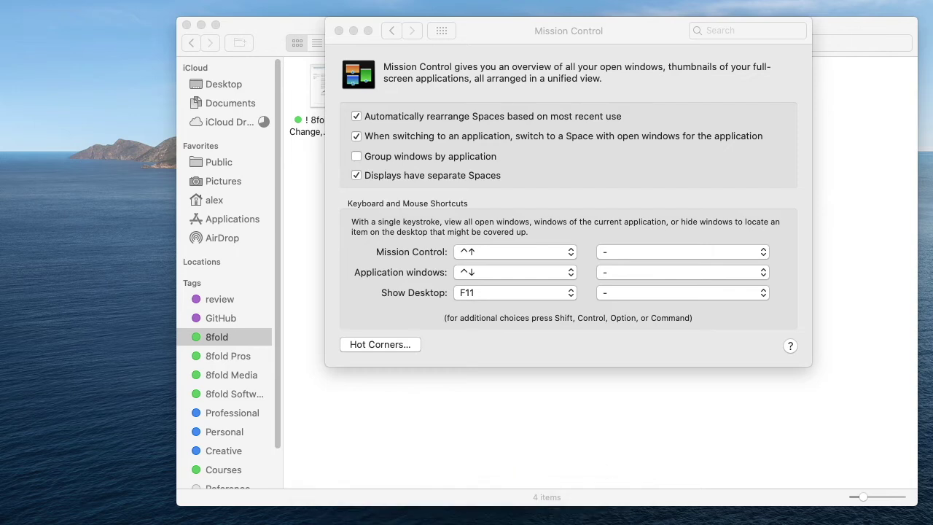
key(ctrl+Up)
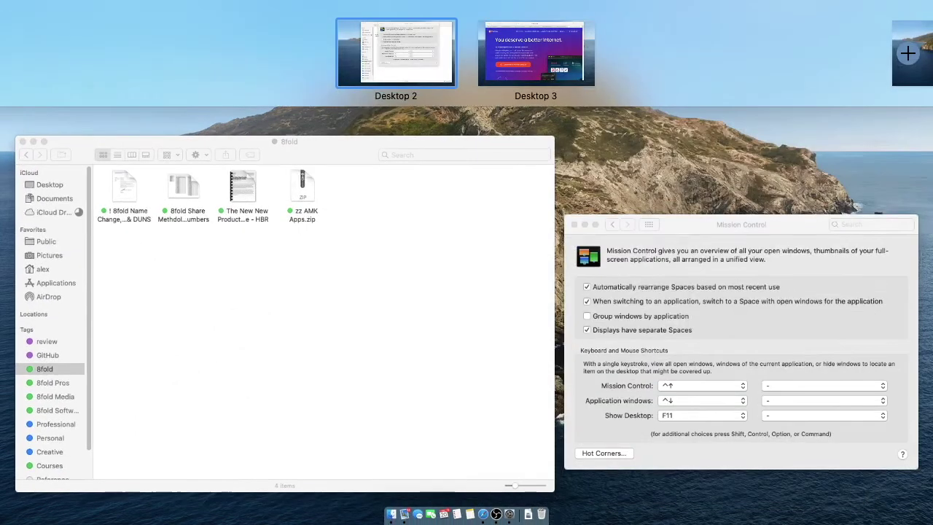
click(906, 51)
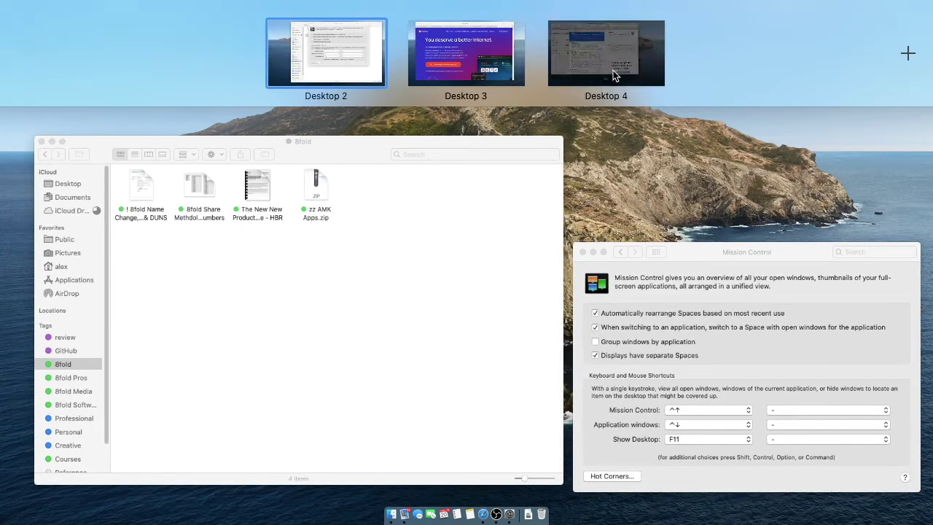
click(613, 70)
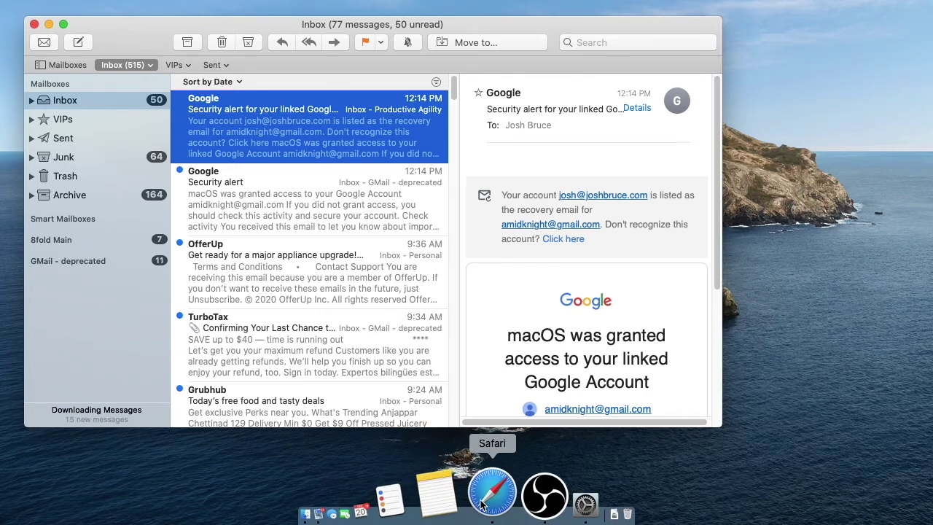
click(484, 503)
key(ctrl+Up)
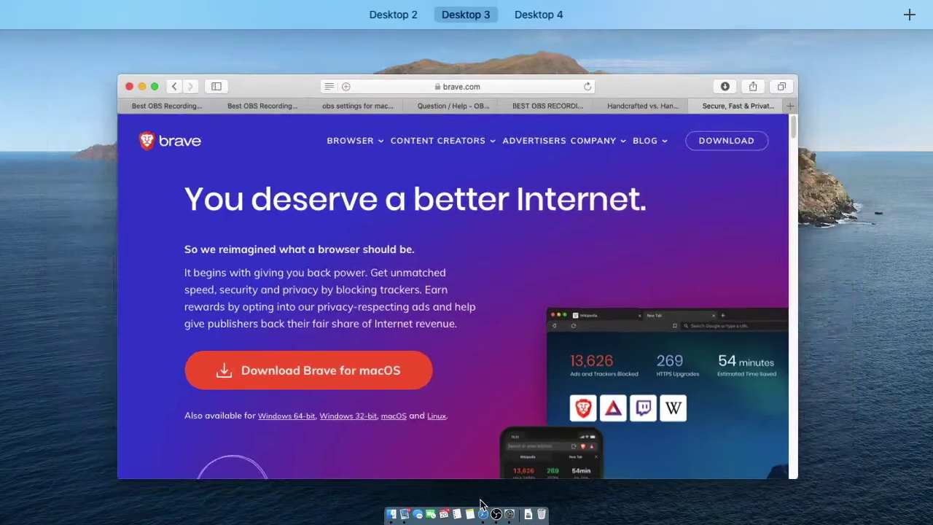
mouse_move(430, 47)
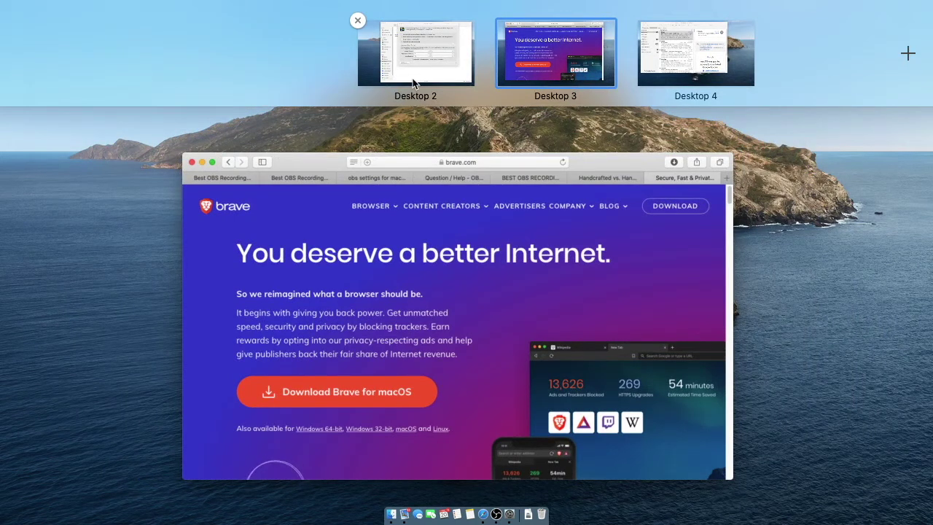
mouse_move(561, 51)
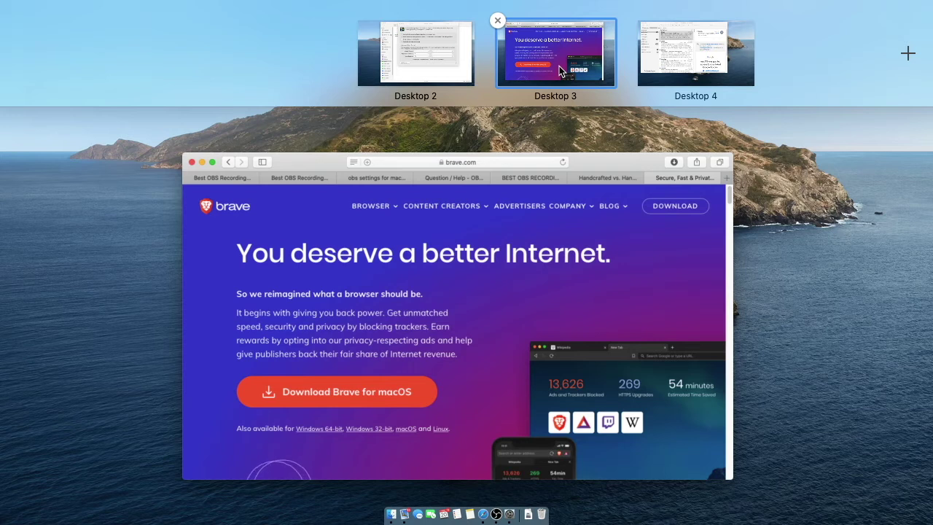
mouse_move(452, 61)
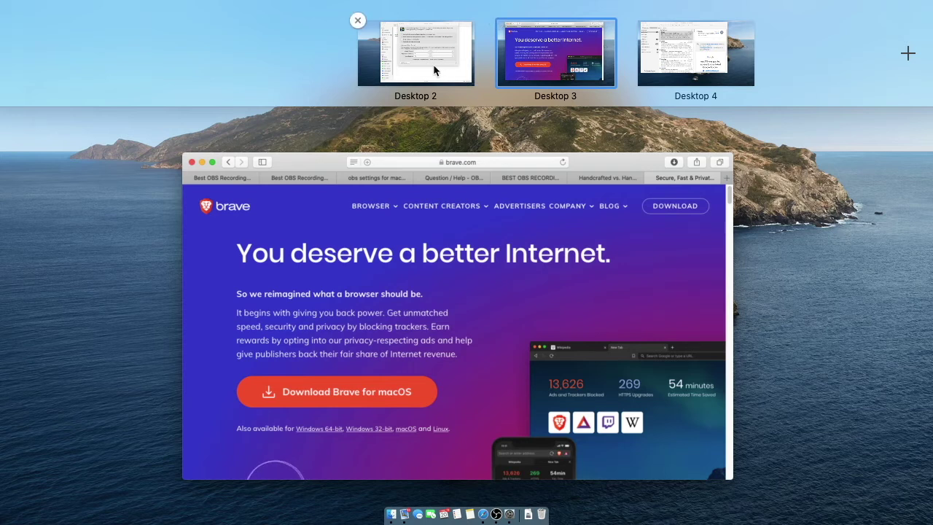
click(441, 70)
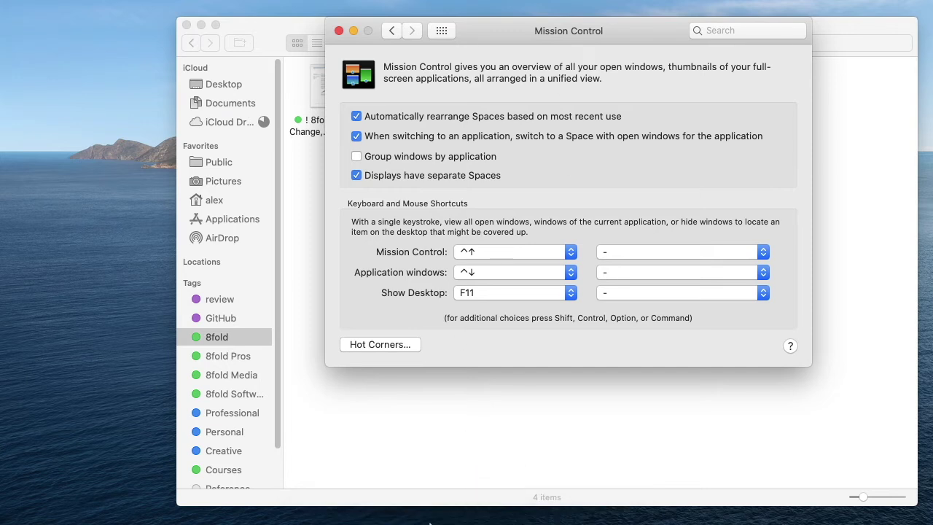
mouse_move(397, 512)
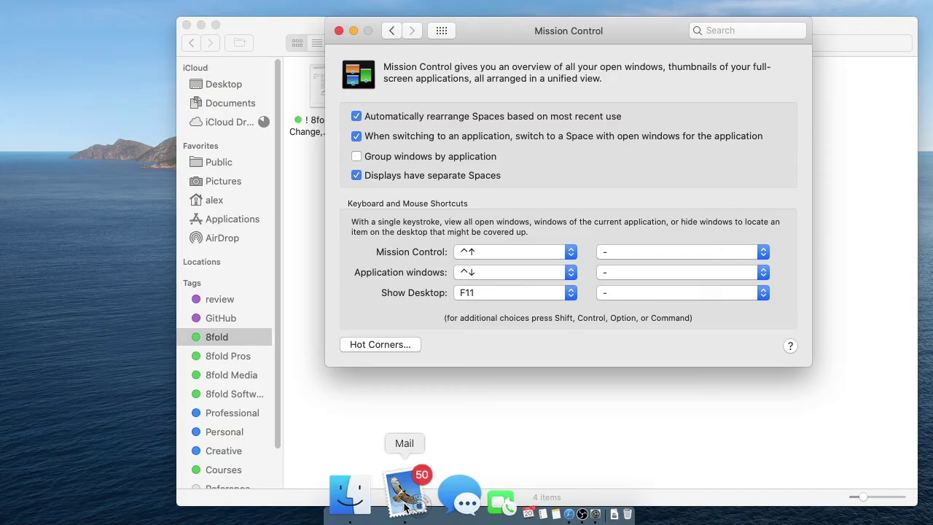
click(404, 503)
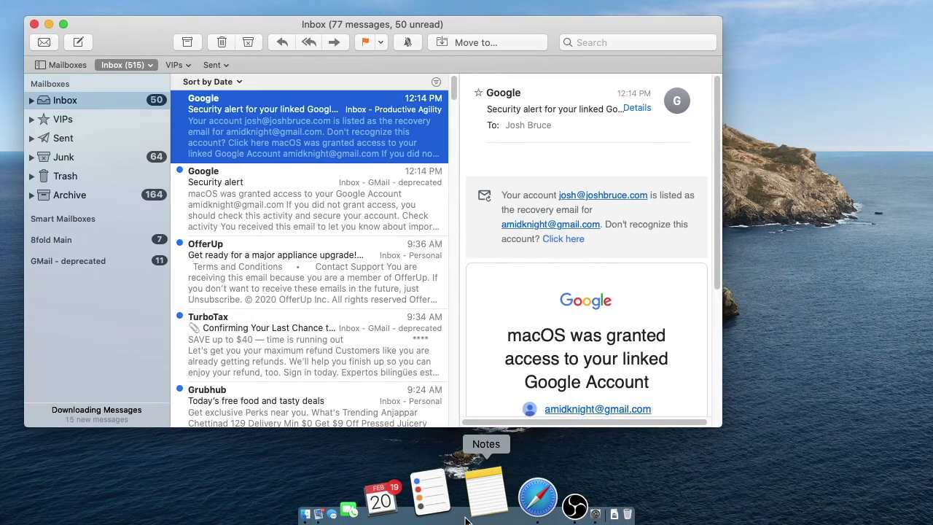
key(ctrl+Up)
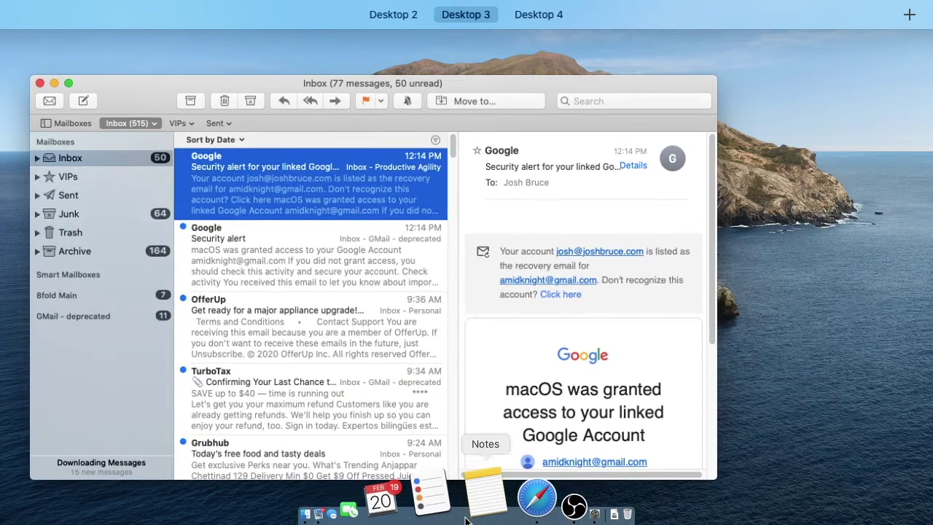
mouse_move(438, 2)
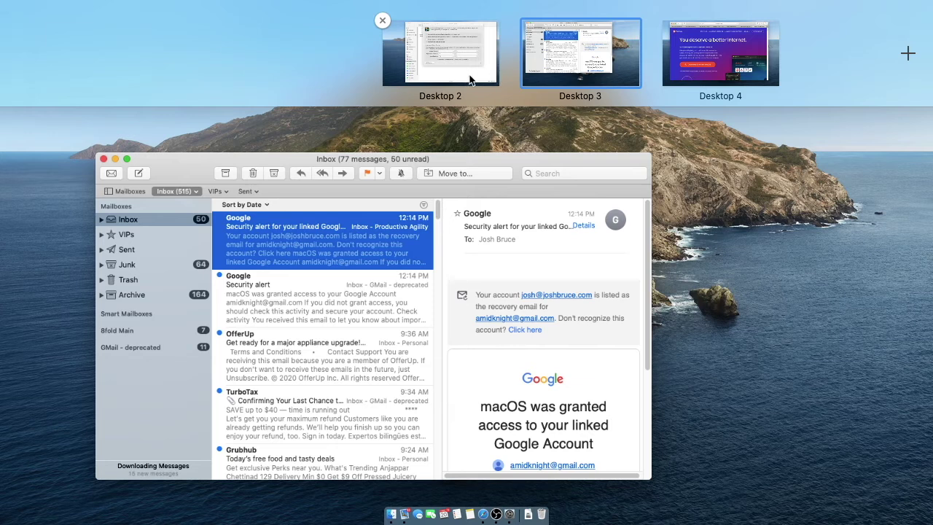
drag(576, 55, 681, 58)
Step: Flip between Desktop 2, the Mail desktop and Safari's brave.com desktop
click(324, 65)
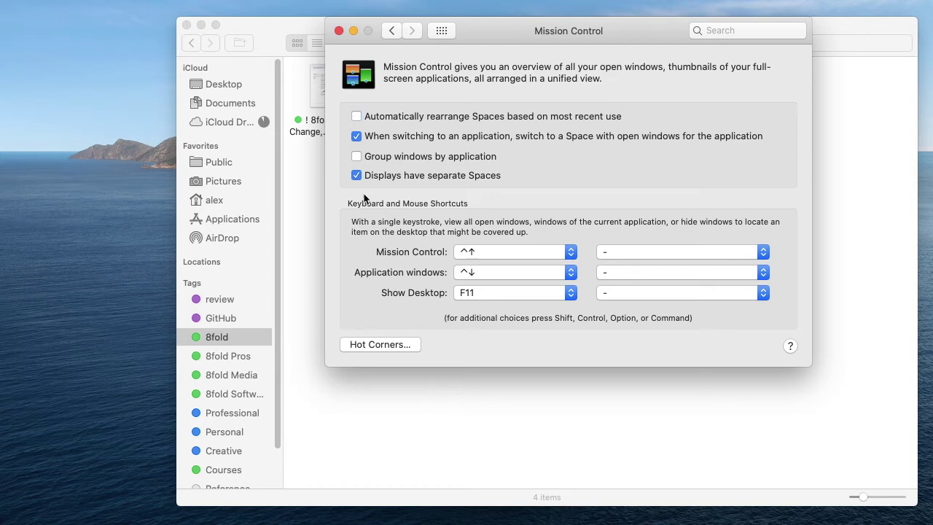
key(ctrl+Up)
click(552, 57)
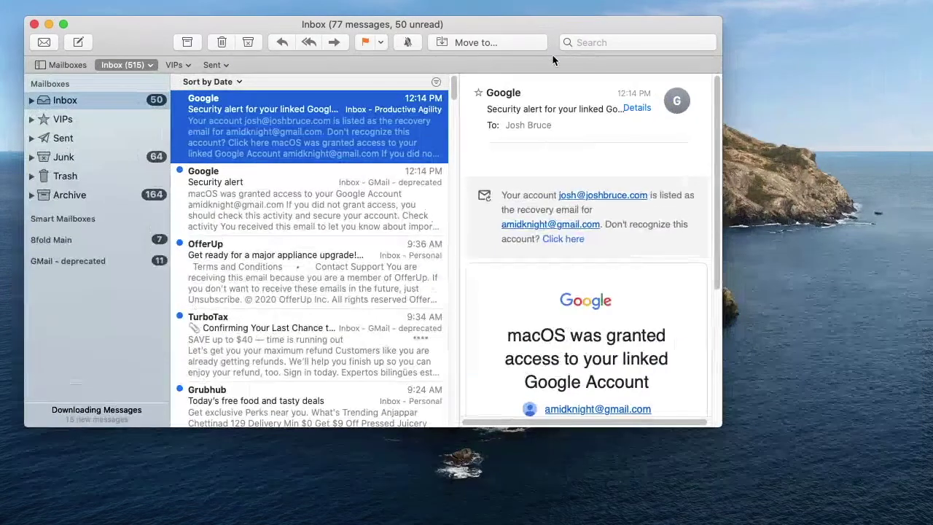
mouse_move(467, 519)
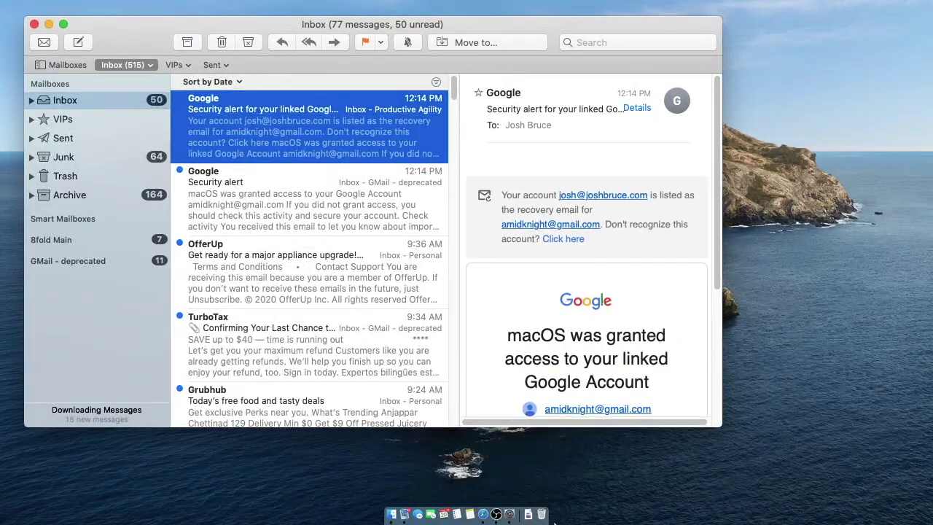
click(484, 512)
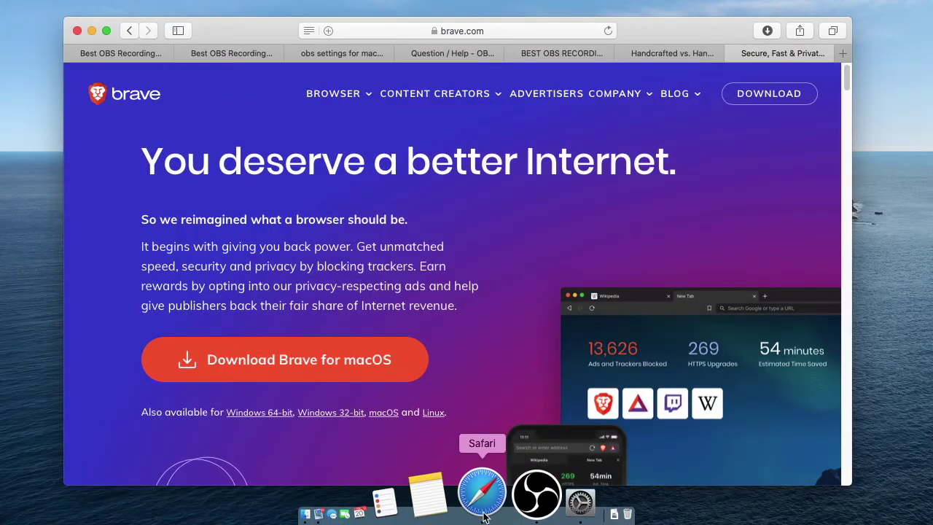
key(ctrl+Left)
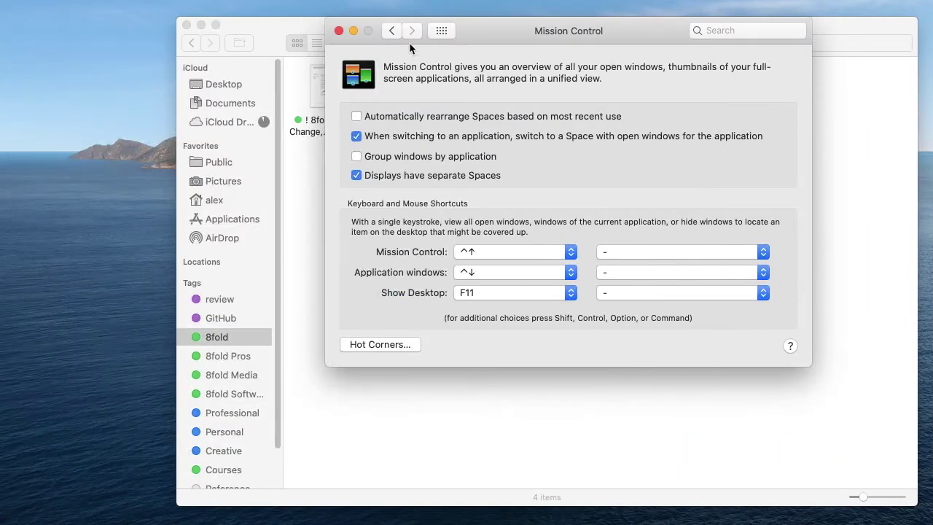
key(ctrl+Up)
click(399, 24)
key(ctrl+Up)
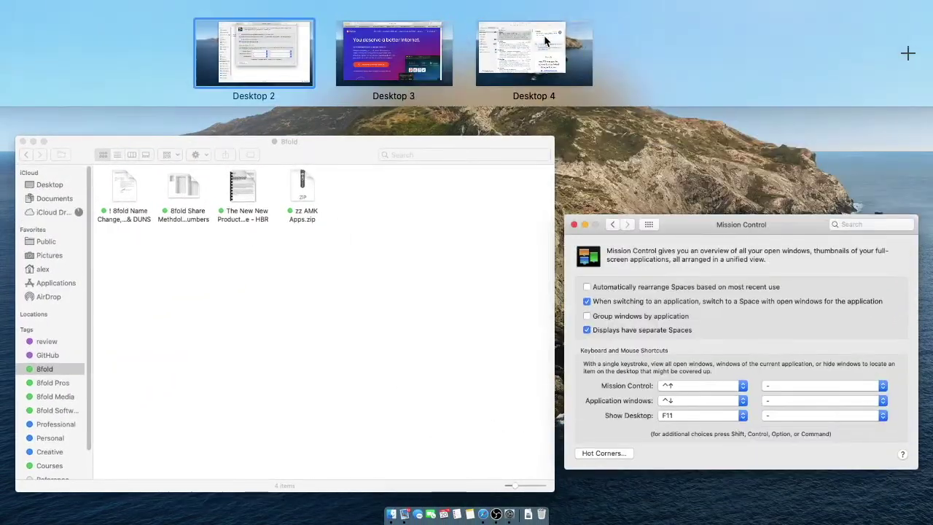
click(543, 35)
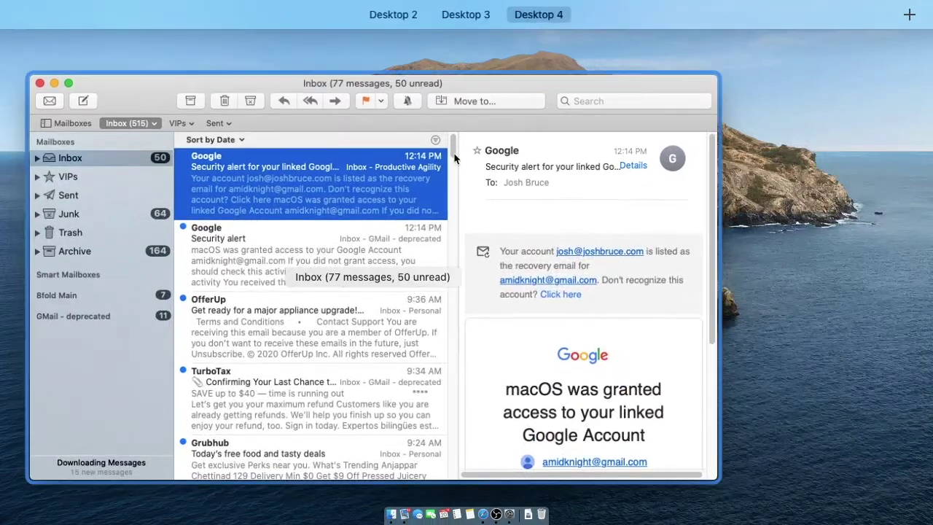
Step: On Desktop 2, bring the 8fold Finder window and the Mission Control settings forward
click(407, 37)
key(ctrl+Up)
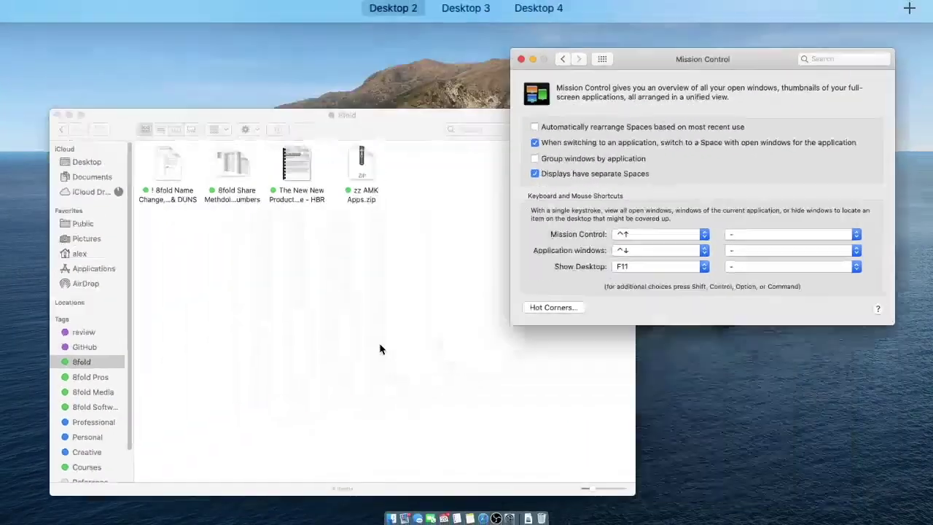
mouse_move(504, 6)
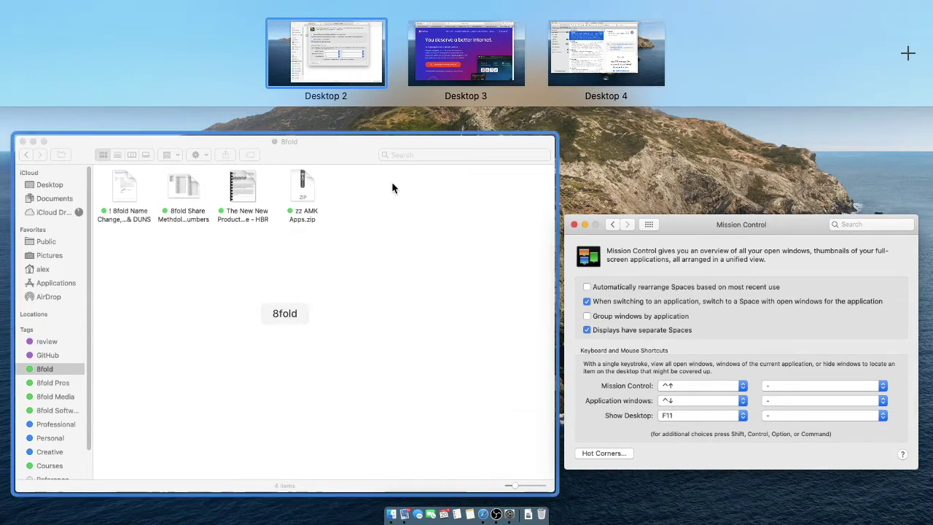
click(398, 205)
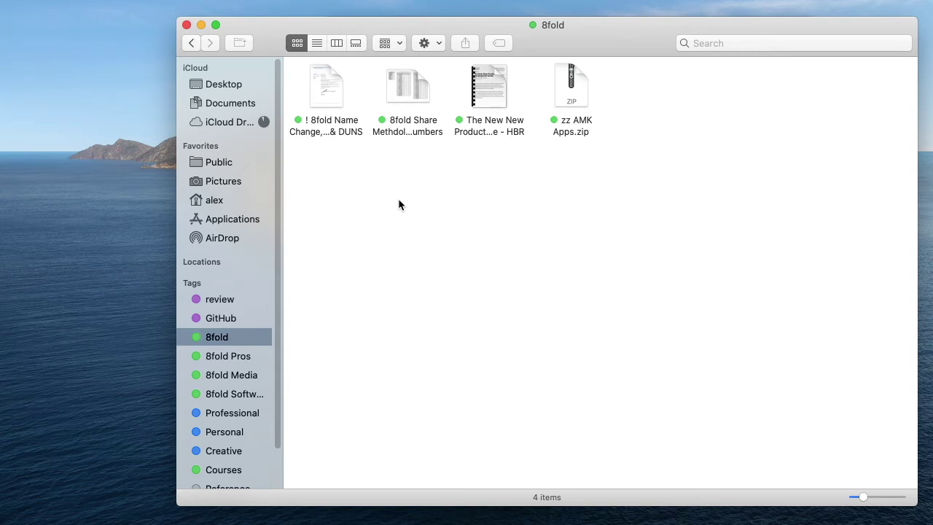
key(ctrl+Right)
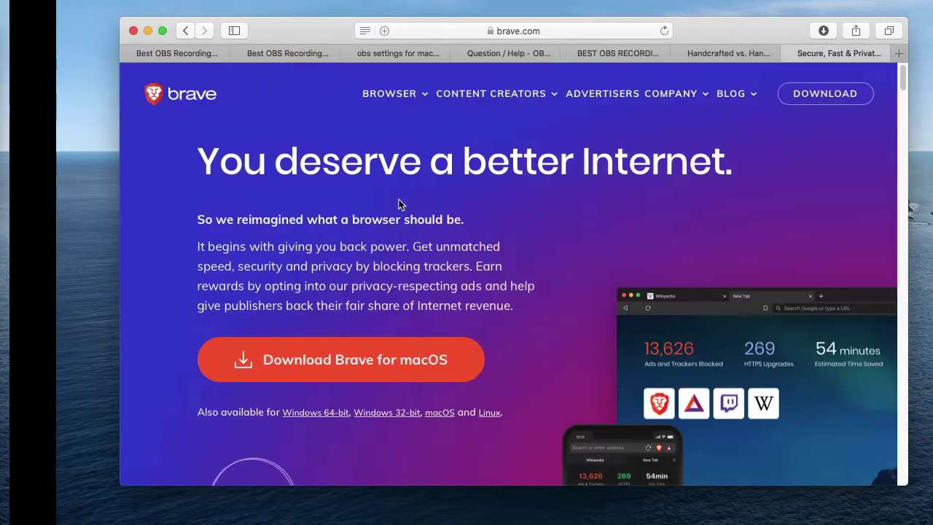
key(ctrl+Right)
key(ctrl+Left)
key(ctrl+Left)
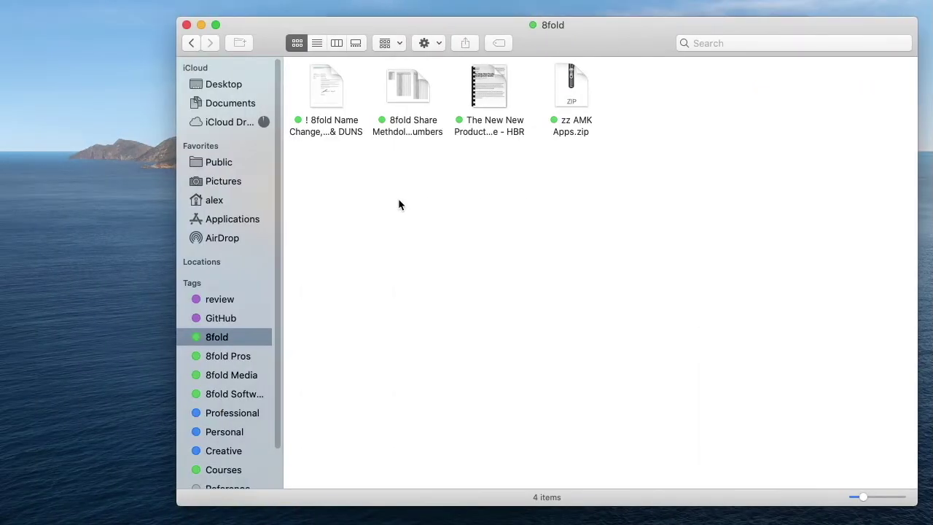
key(ctrl+Up)
key(ctrl+Up)
key(ctrl+Up)
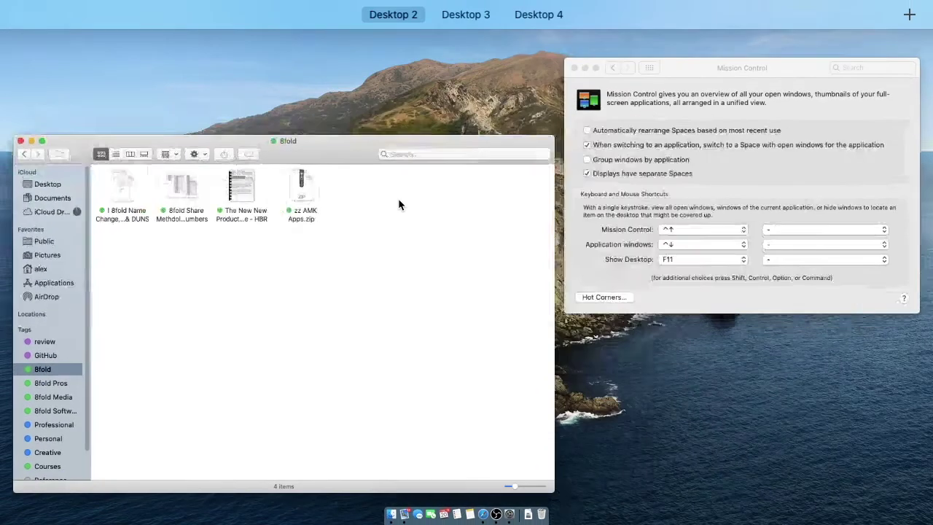
click(677, 130)
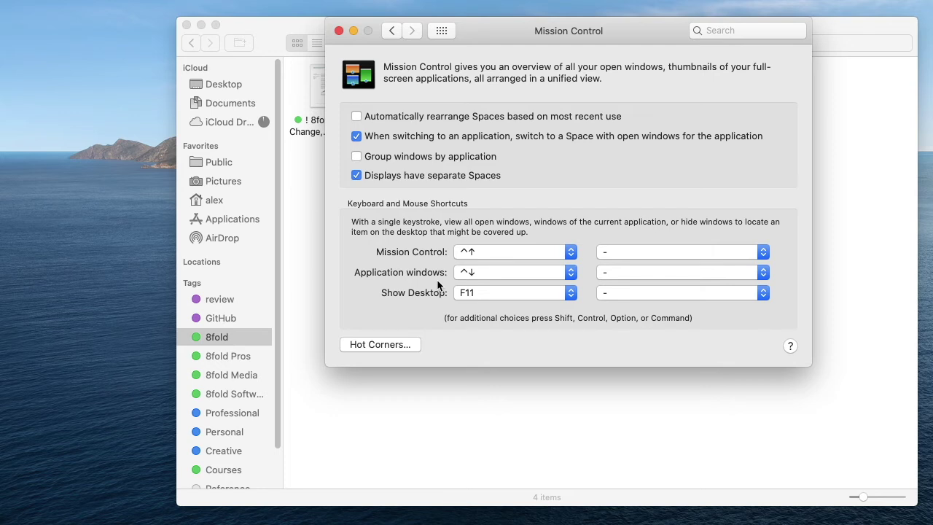
Step: Drag the Mail desktop ahead of Desktop 2 and switch to it
key(ctrl+Up)
mouse_move(537, 6)
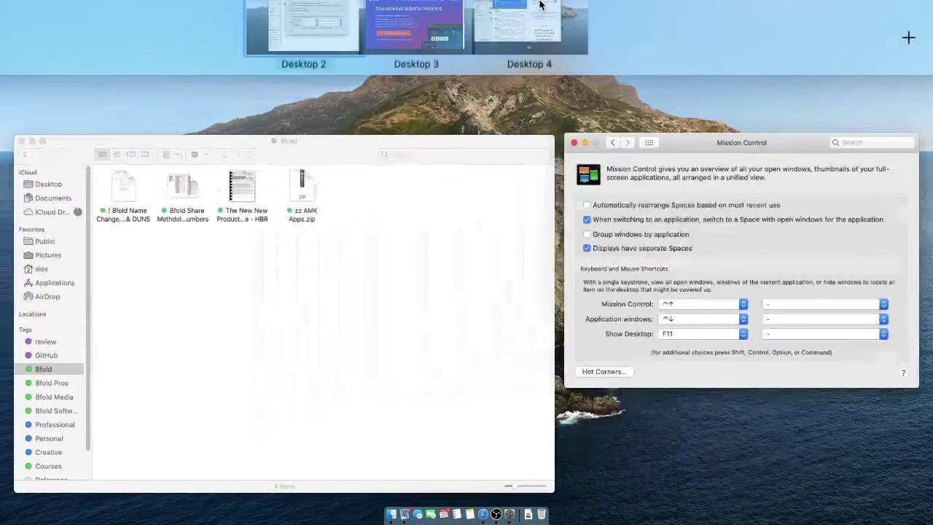
mouse_move(534, 65)
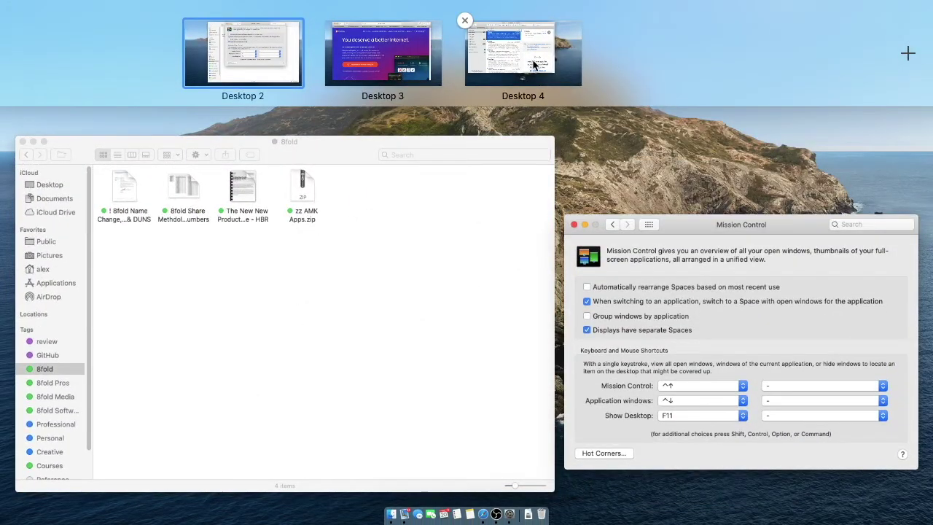
drag(534, 66, 306, 68)
click(321, 55)
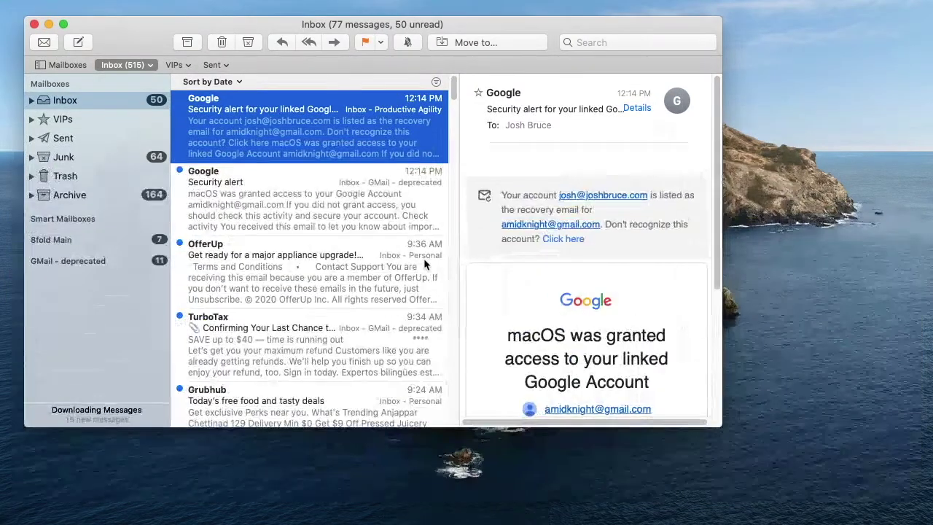
Step: Open and dismiss Mail's Dock menu, then show the overview with Mail on Desktop 2
mouse_move(282, 524)
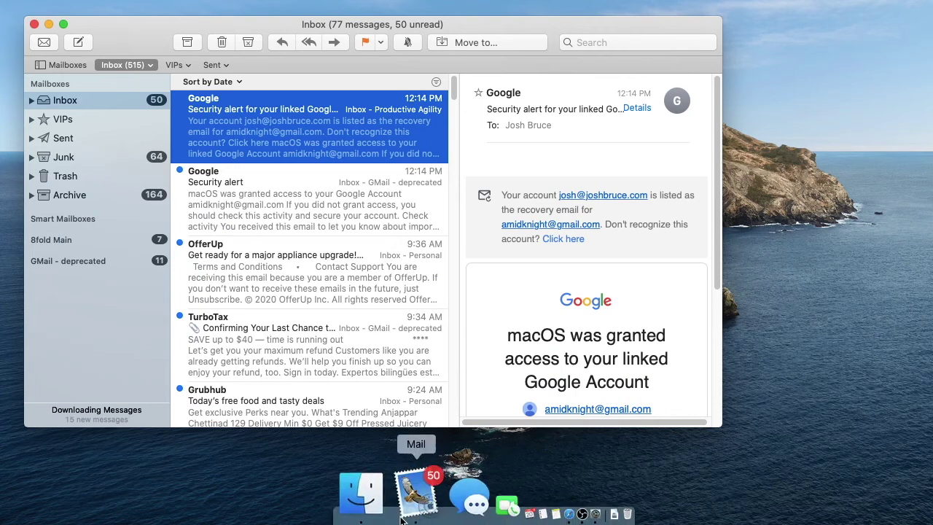
right_click(407, 495)
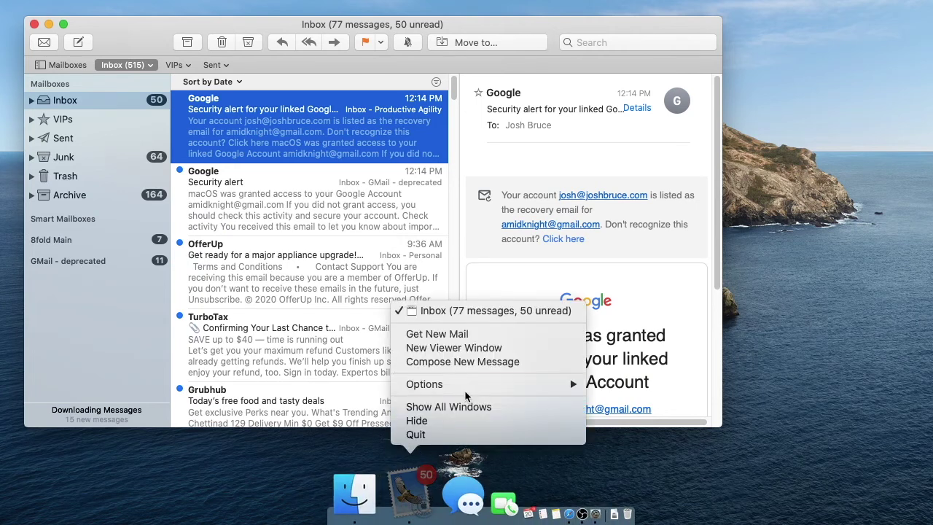
mouse_move(470, 384)
click(547, 148)
key(ctrl+Up)
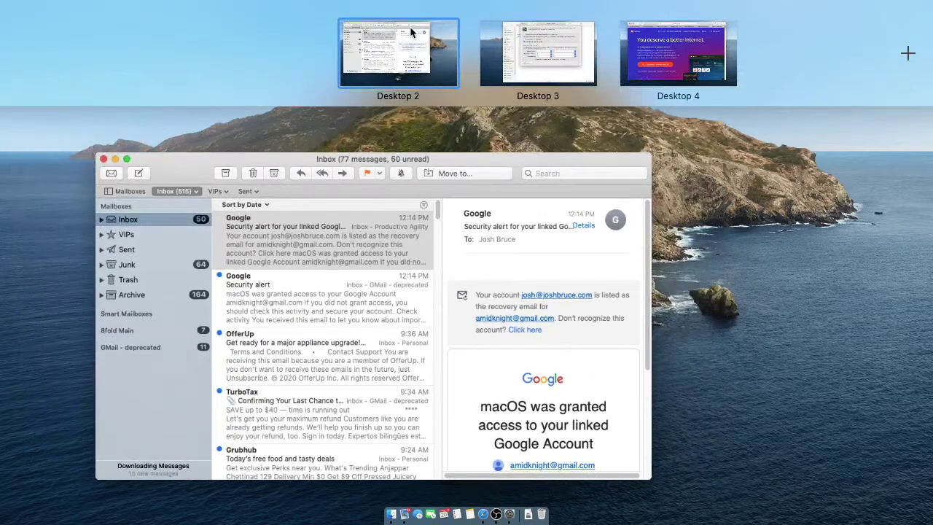
mouse_move(410, 32)
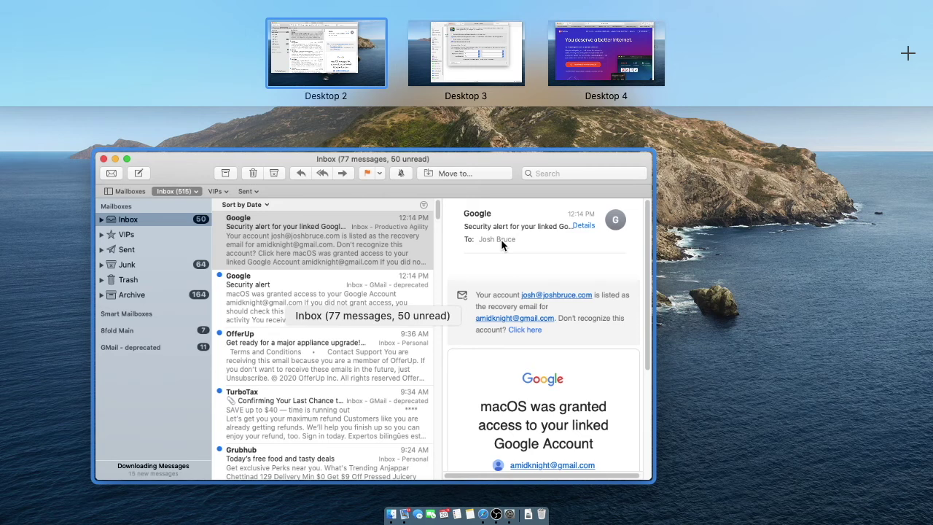
Step: Drag the browser desktop into the Desktop 3 slot and switch to it
key(ctrl+Right)
mouse_move(466, 84)
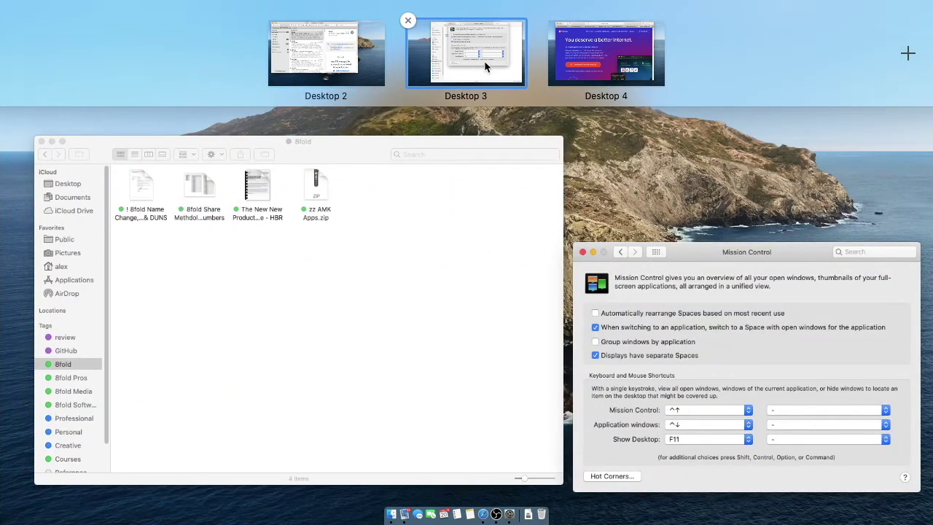
drag(584, 34, 439, 45)
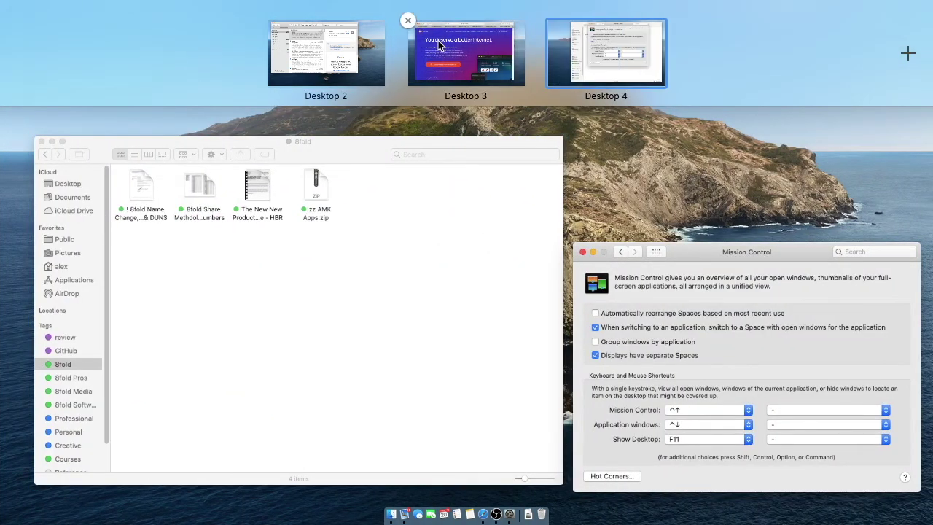
click(438, 45)
key(ctrl+Up)
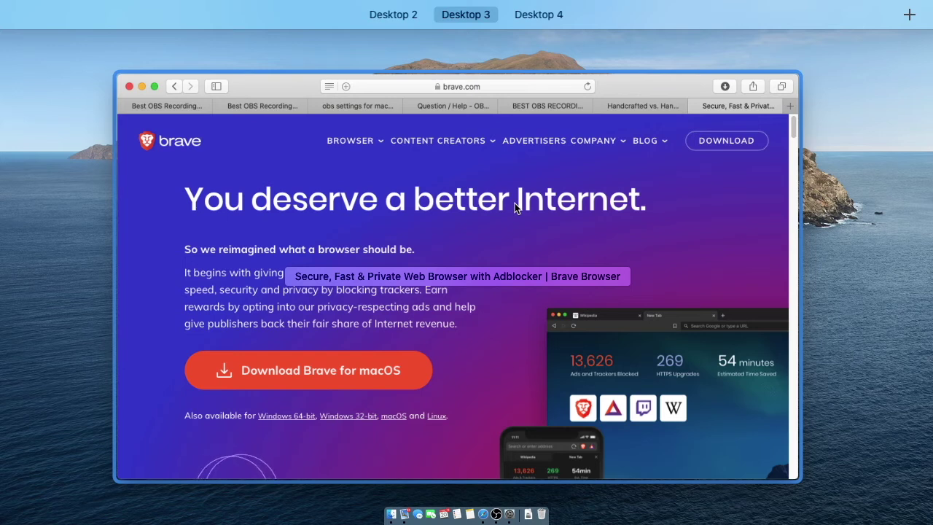
Step: Flip between Desktops 3 and 4, ending on Desktop 4 with the overview closed
key(ctrl+Right)
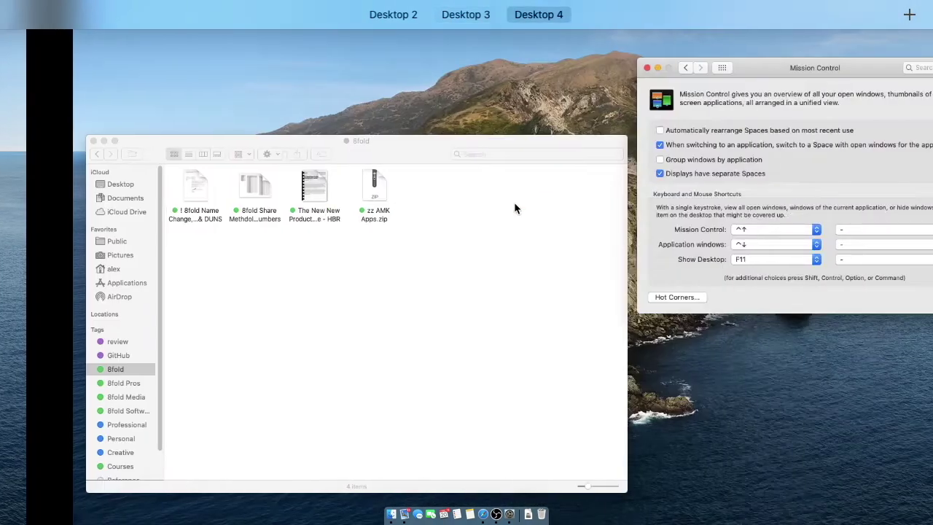
key(ctrl+Left)
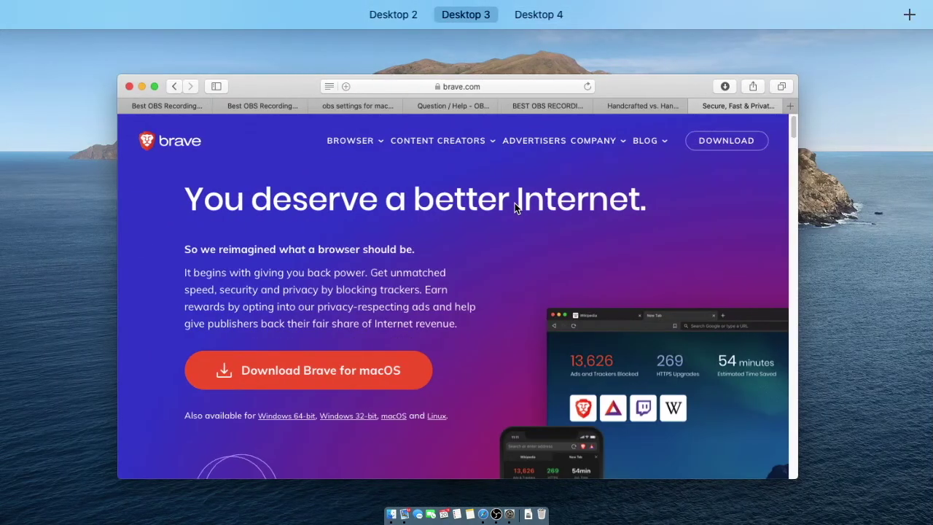
key(ctrl+Right)
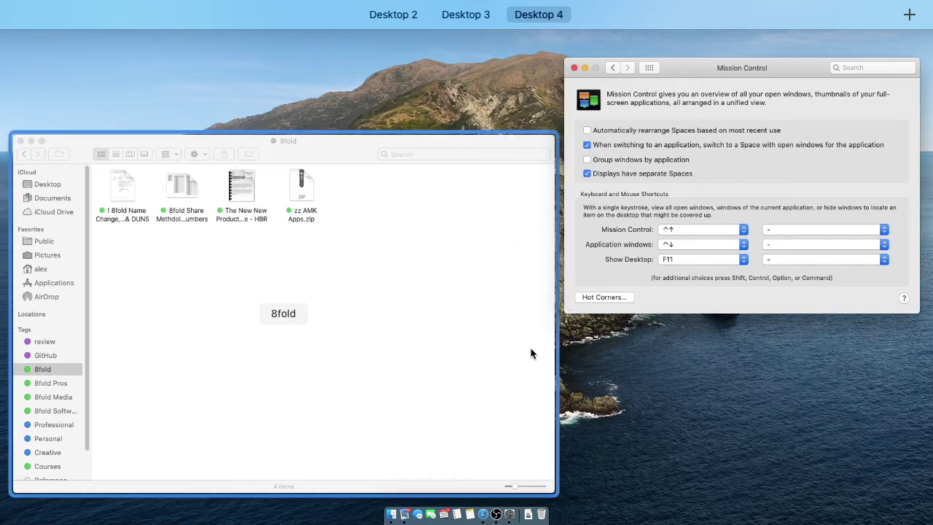
key(ctrl+Left)
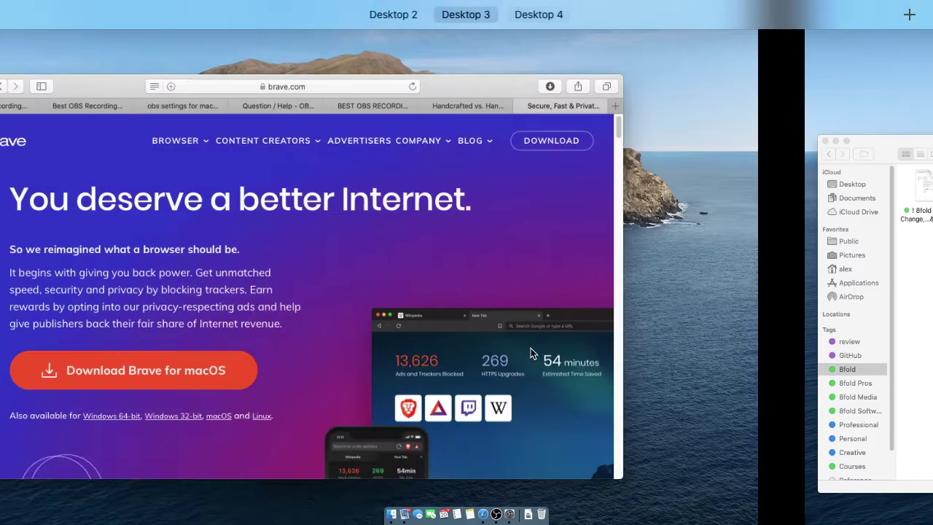
key(ctrl+Right)
key(ctrl+Left)
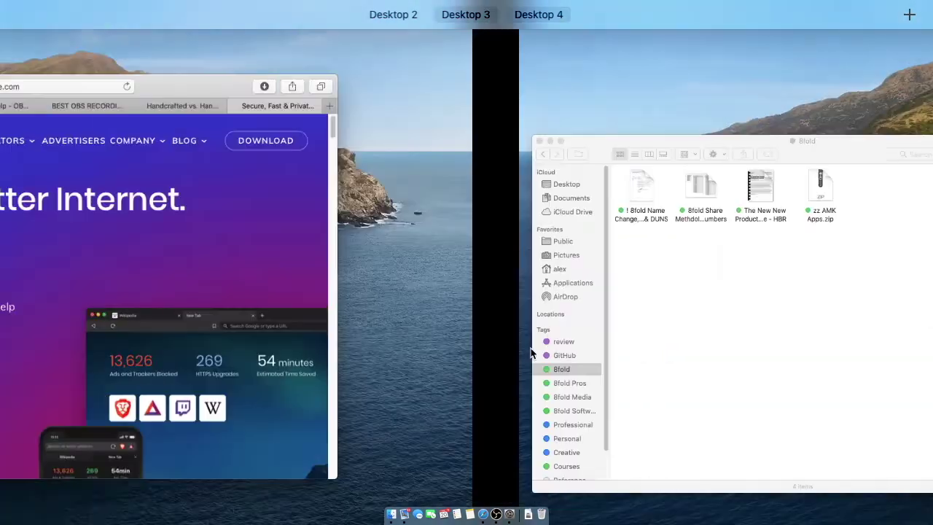
key(ctrl+Right)
key(ctrl+Up)
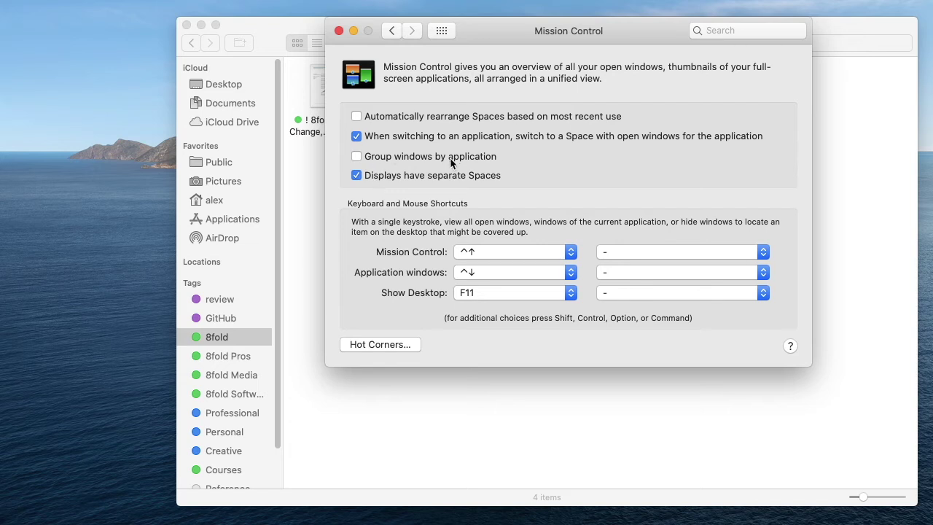
Step: Turn on Group windows by application and pull the Brave and YouTube tabs into separate windows
click(356, 156)
key(ctrl+Left)
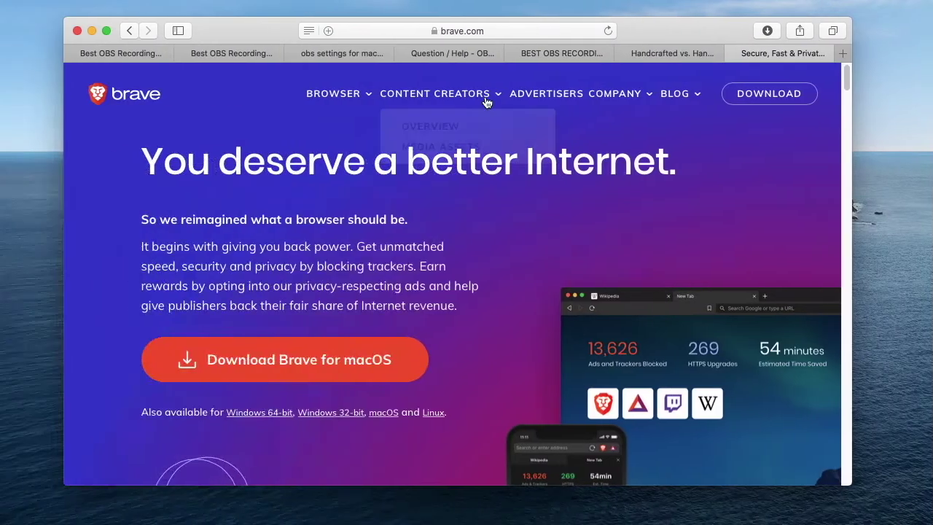
drag(697, 54, 757, 153)
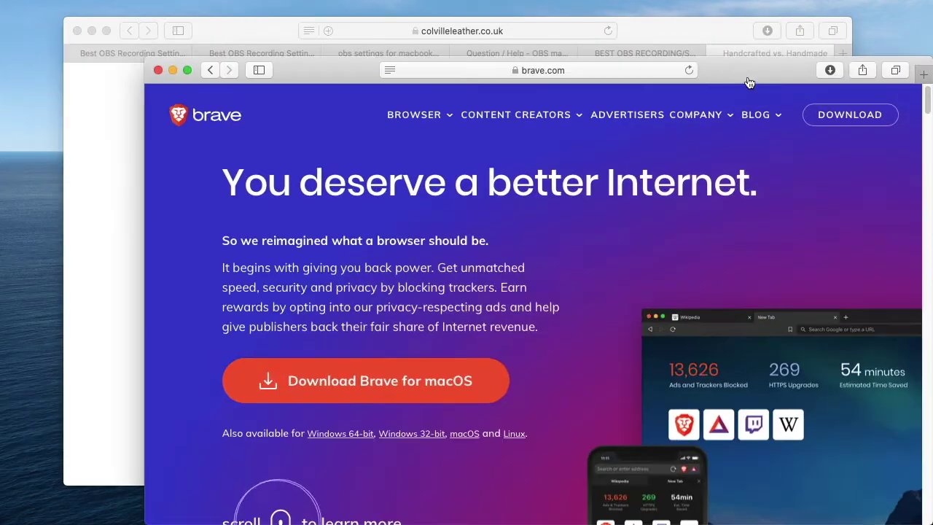
click(671, 49)
drag(671, 49, 654, 181)
key(ctrl+Up)
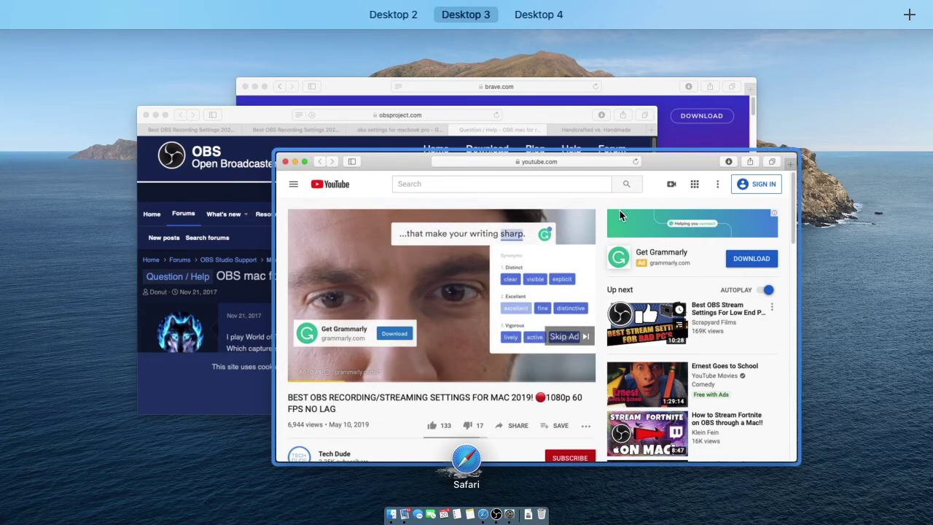
Step: Close the YouTube window, merge all browser windows, and turn grouping by application off
click(618, 191)
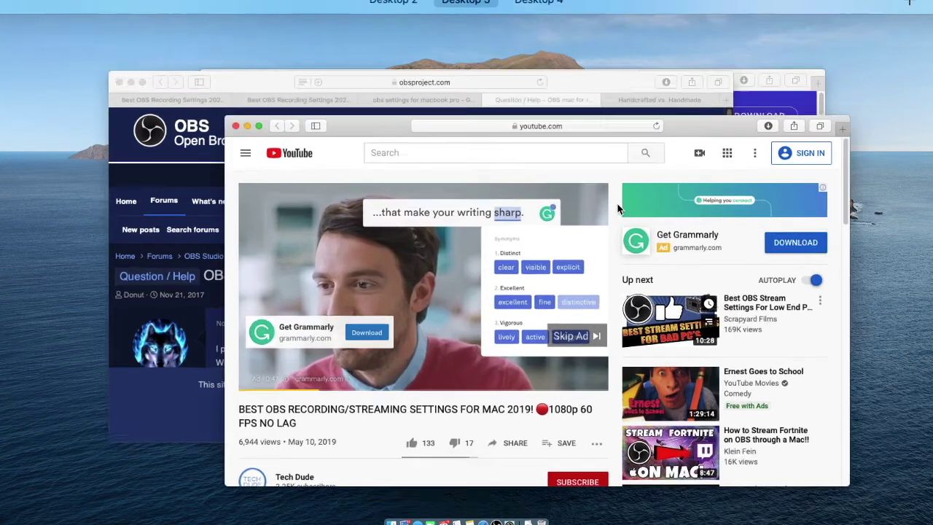
click(157, 70)
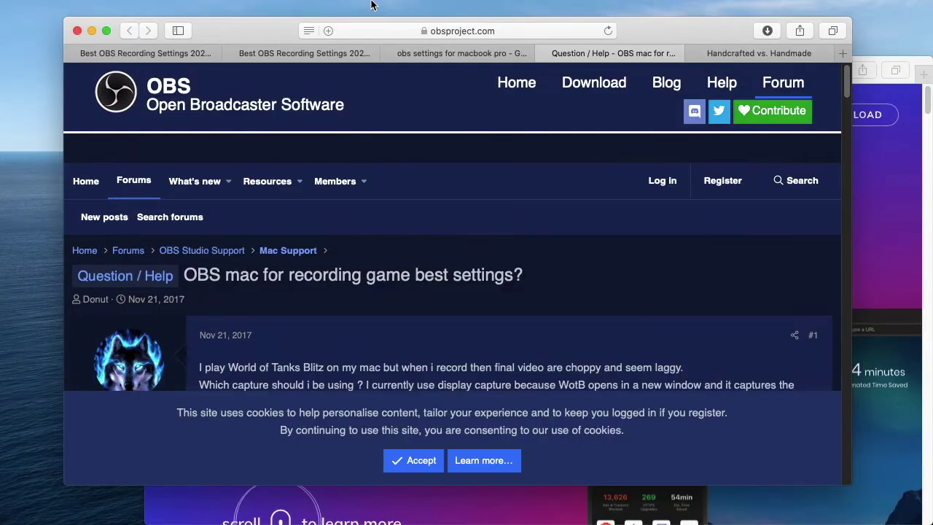
click(290, 7)
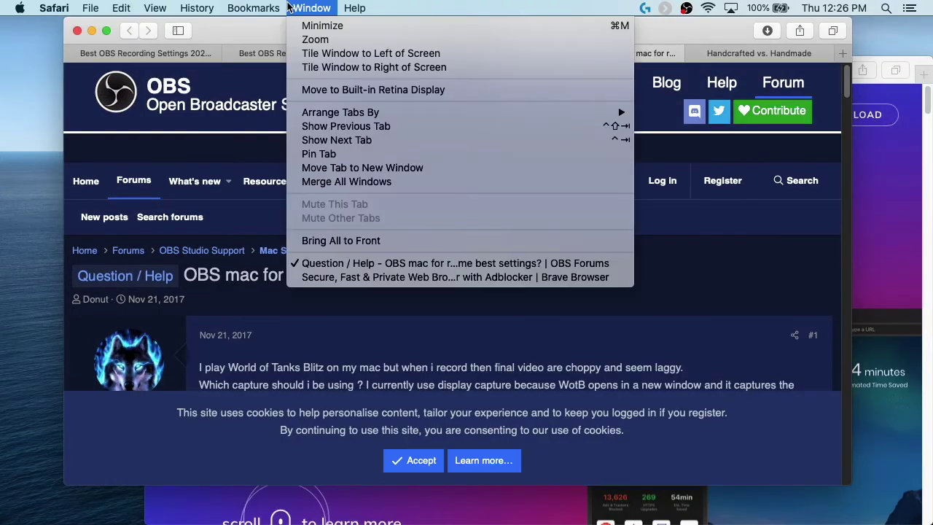
click(371, 182)
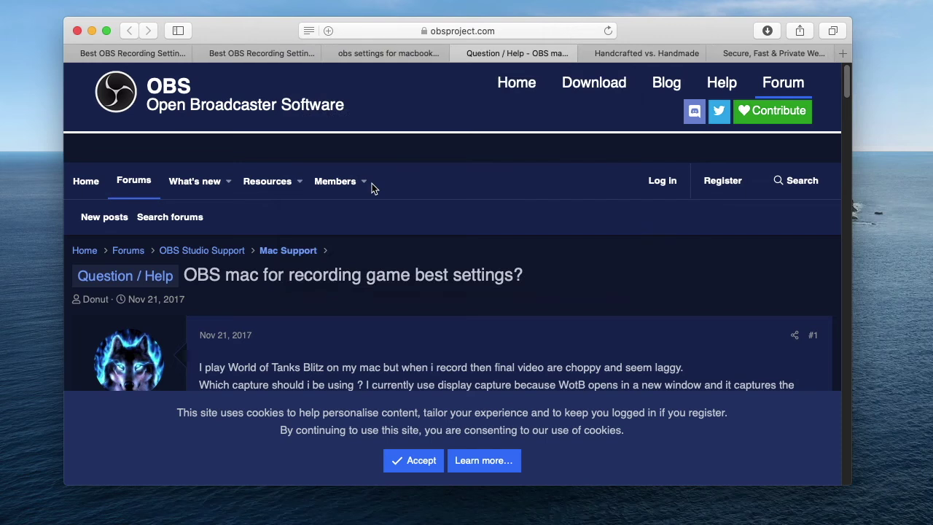
key(ctrl+Right)
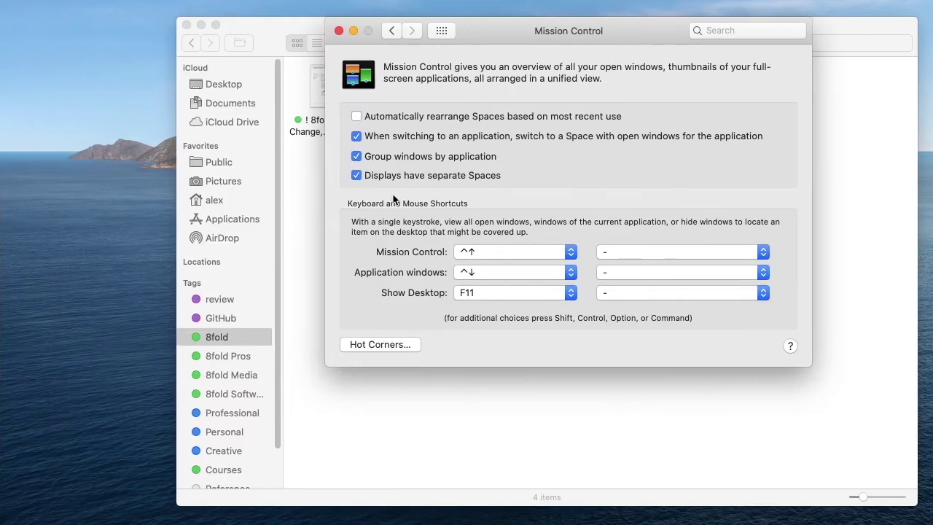
click(356, 156)
Step: Flip between the Mail desktop and the Mission Control settings desktop
key(ctrl+Right)
key(ctrl+Left)
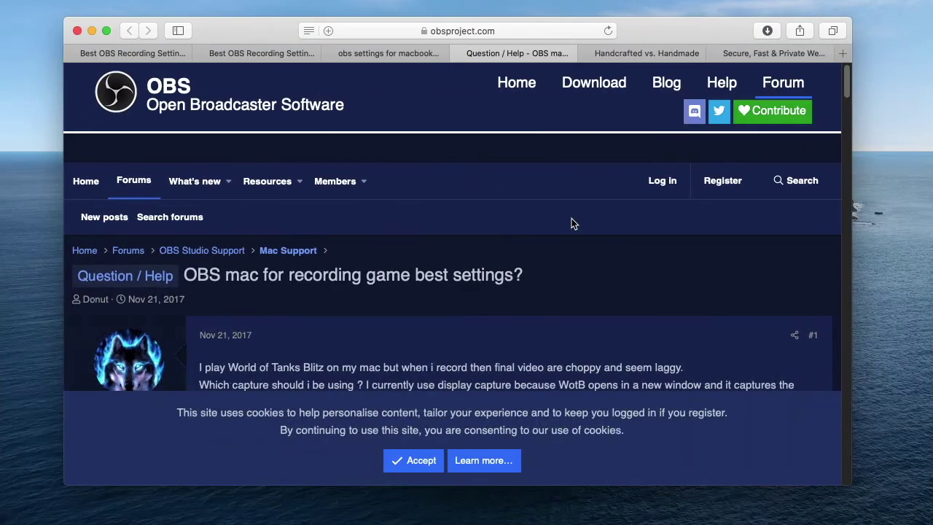
key(ctrl+Left)
key(ctrl+Right)
key(ctrl+Right)
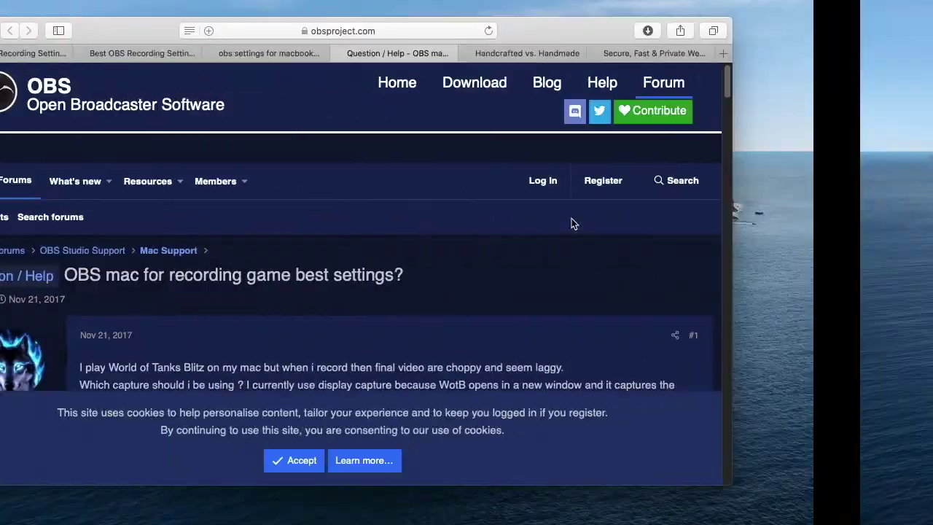
key(ctrl+Left)
key(ctrl+Left)
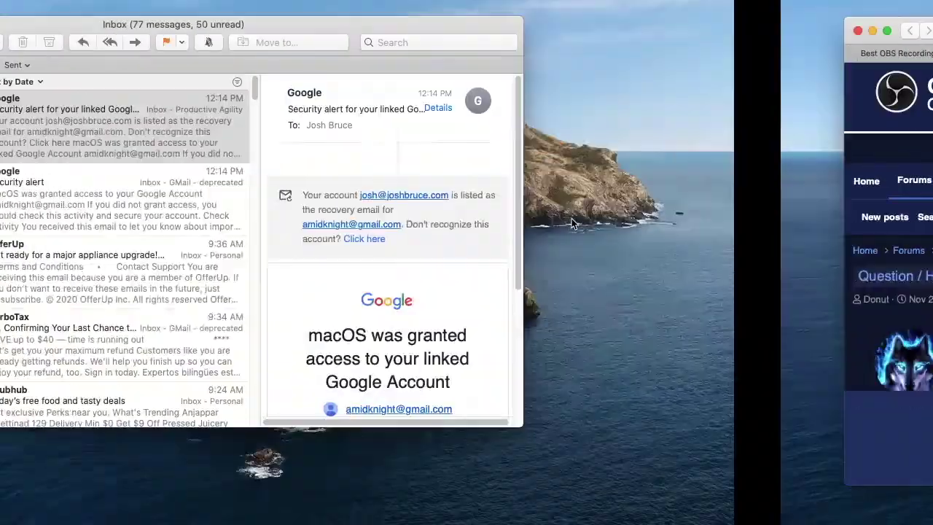
key(ctrl+Right)
key(ctrl+Right)
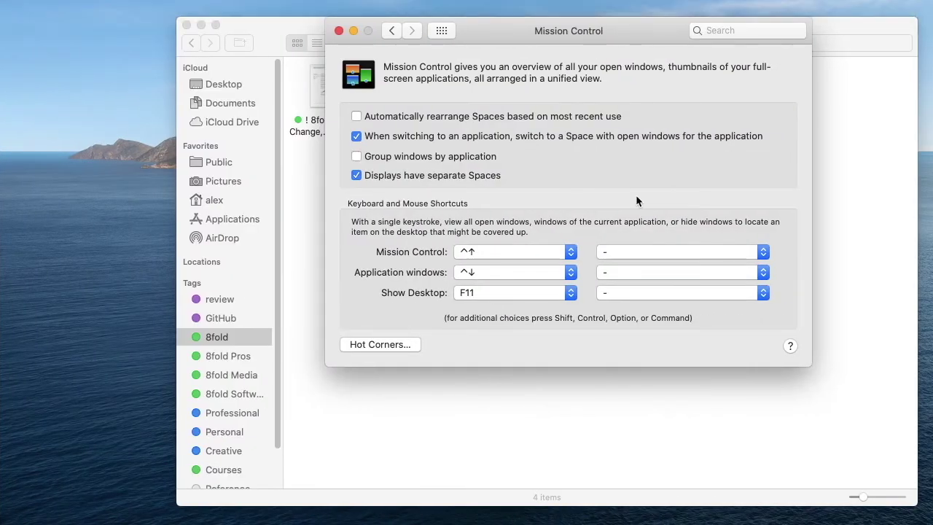
key(ctrl+Right)
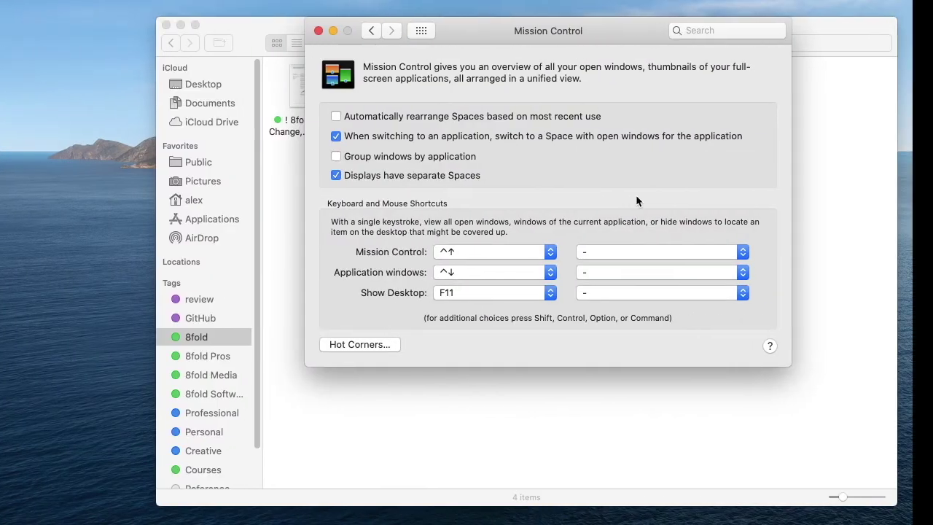
Step: Look through the Siri, Internet Accounts and Touch ID panes in turn
click(443, 30)
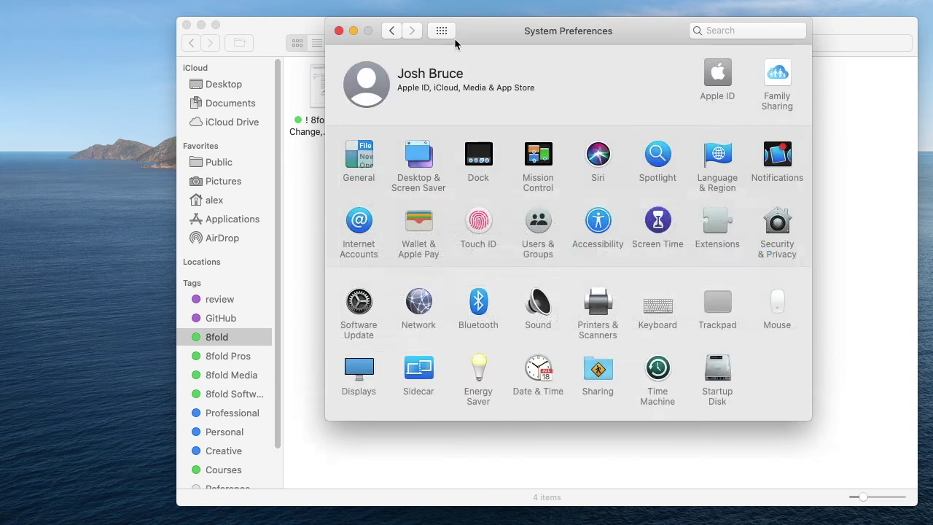
click(599, 155)
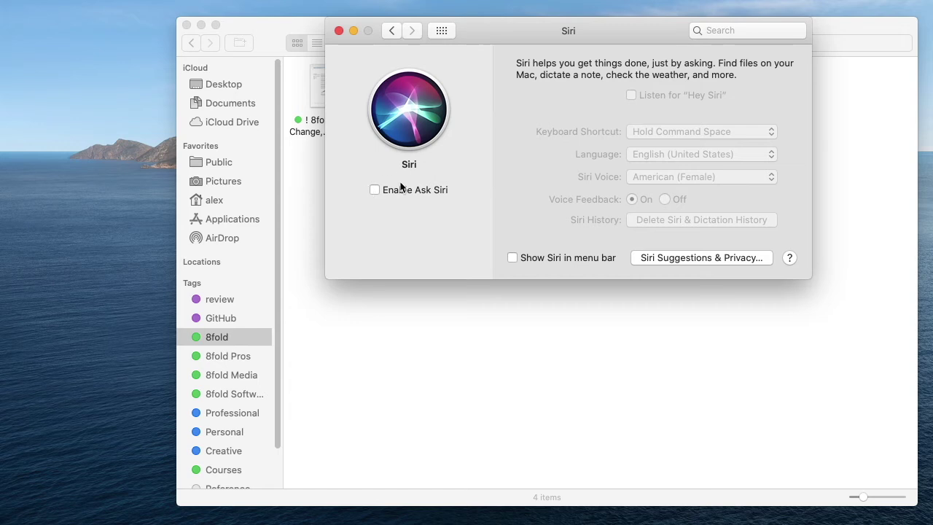
click(392, 33)
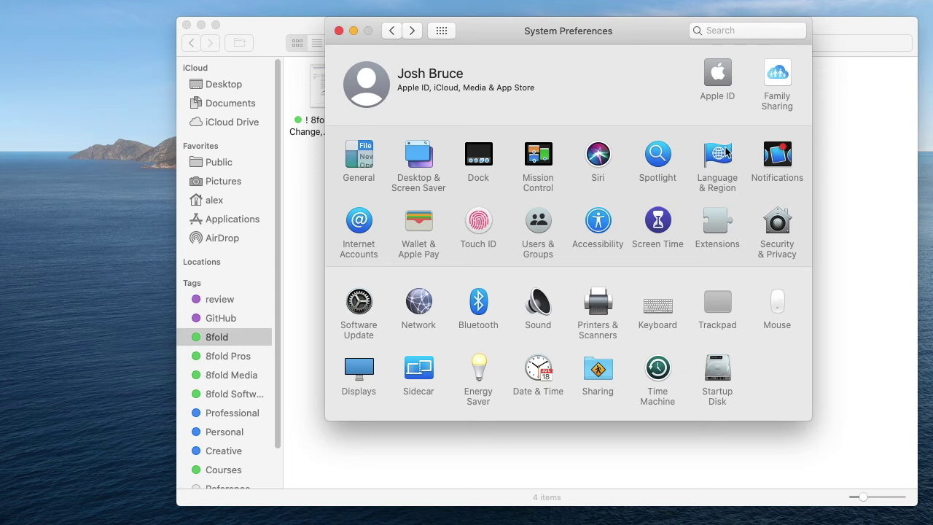
click(357, 220)
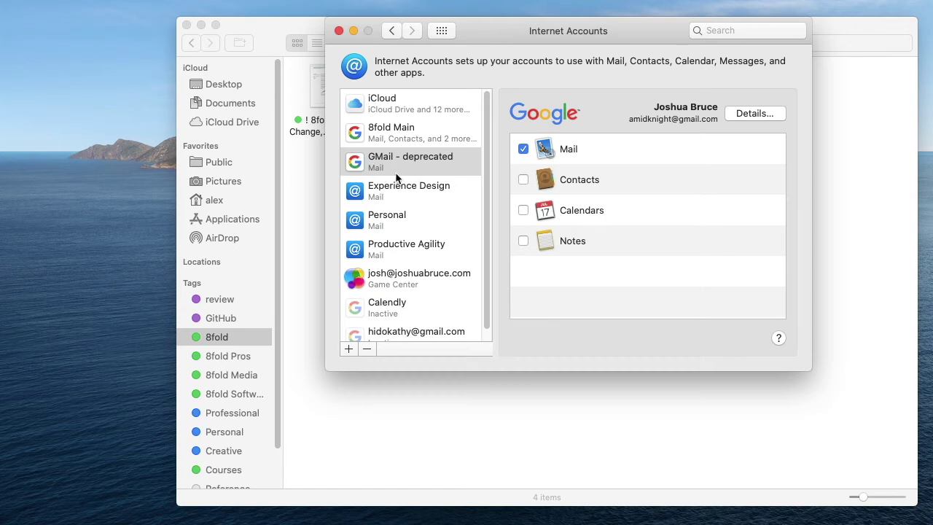
click(391, 30)
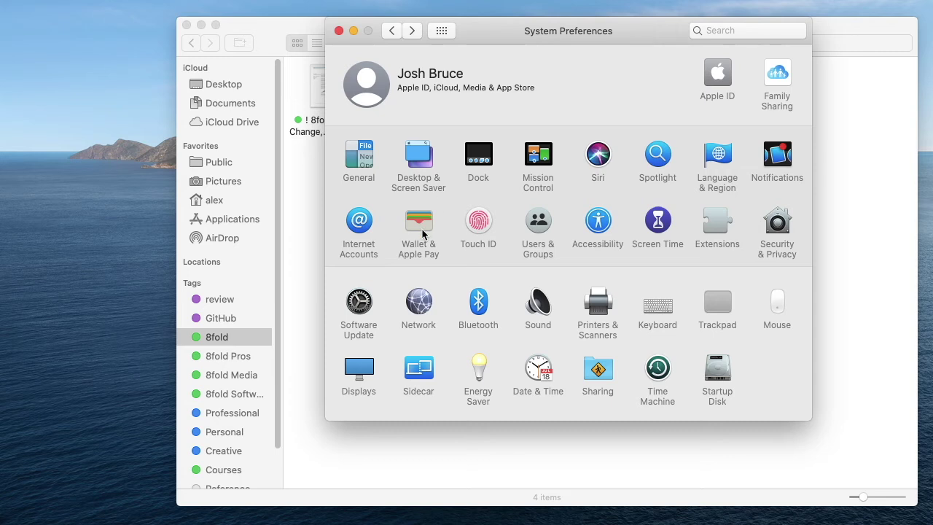
click(473, 229)
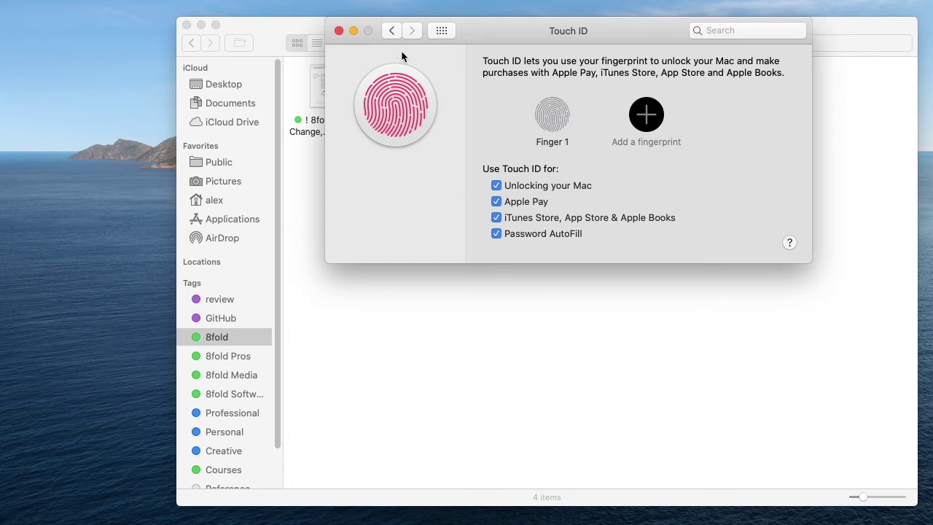
click(393, 32)
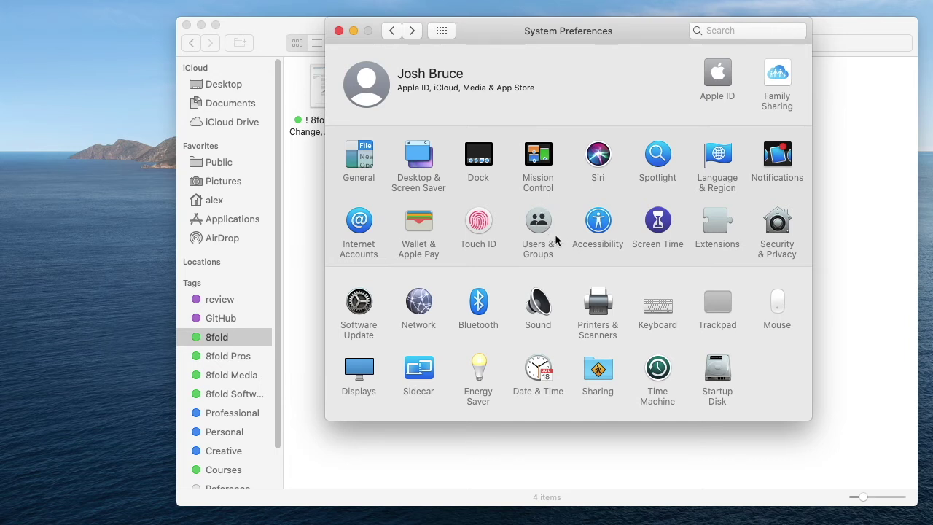
Step: Review Accessibility's VoiceOver, Zoom and Display options, then return to all panes
click(602, 226)
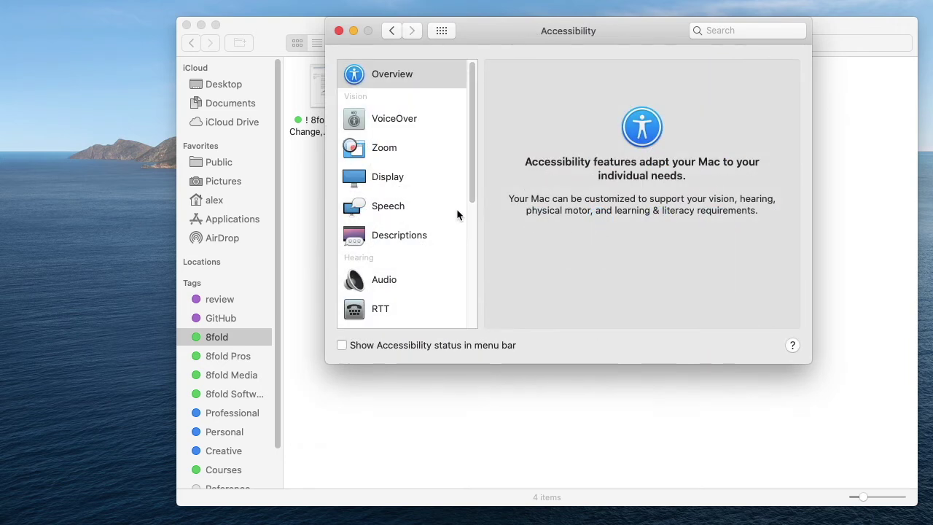
click(409, 124)
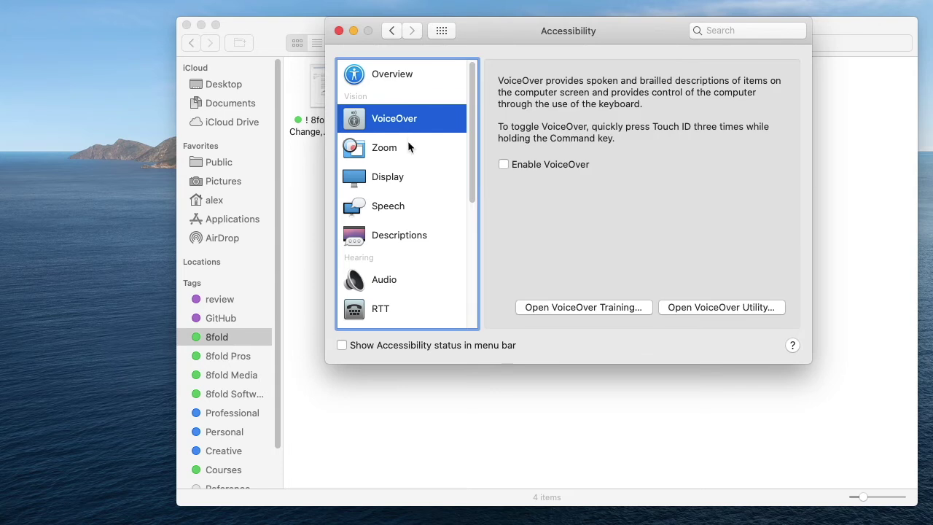
click(408, 149)
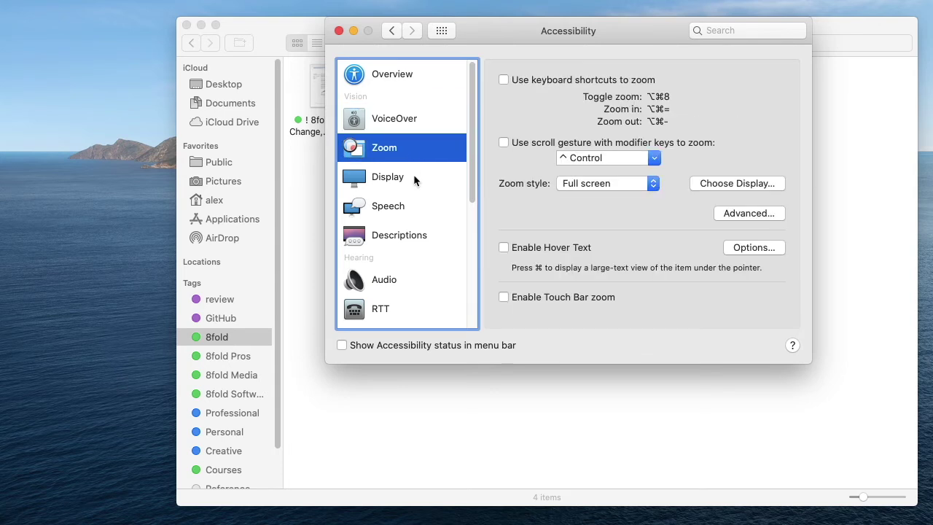
click(414, 175)
scroll(401, 170, down, 5)
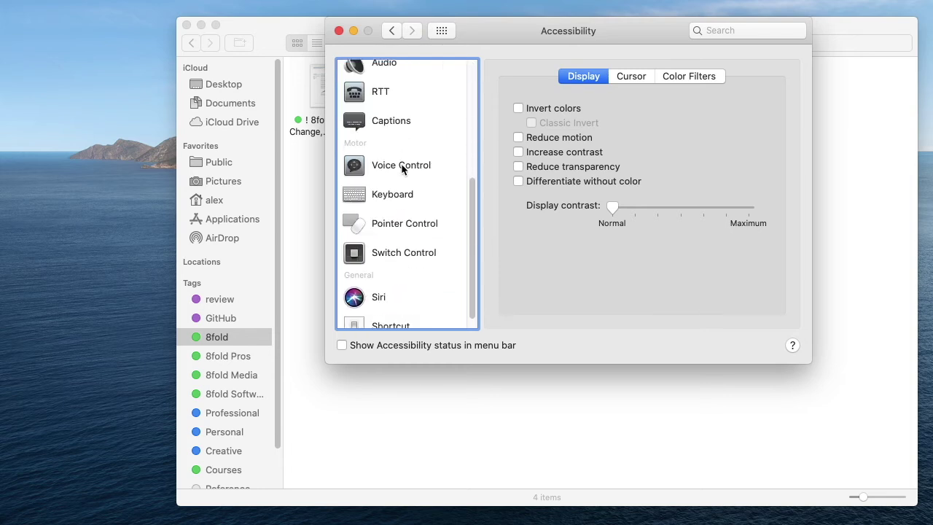
scroll(402, 167, up, 5)
click(437, 31)
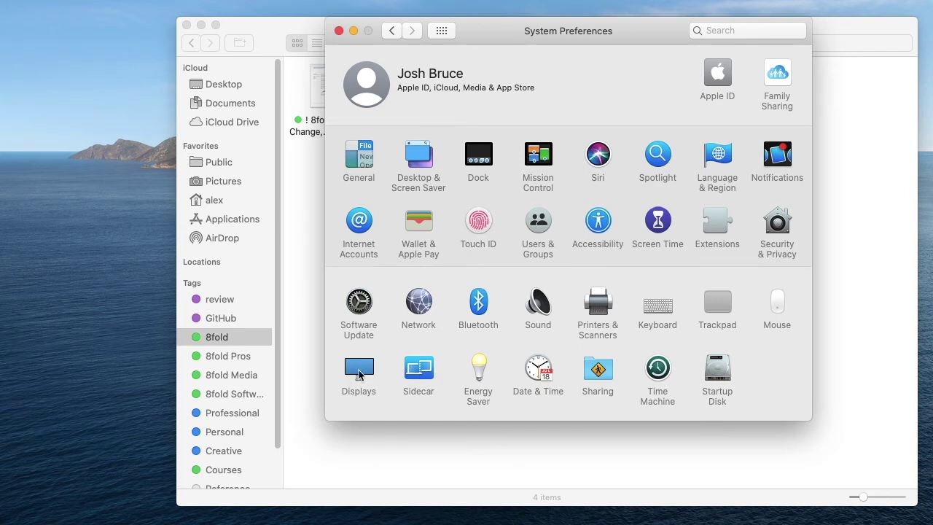
Step: Open Displays for the Built-in Retina and LG FULL HD screens and view their side-by-side arrangement
click(359, 373)
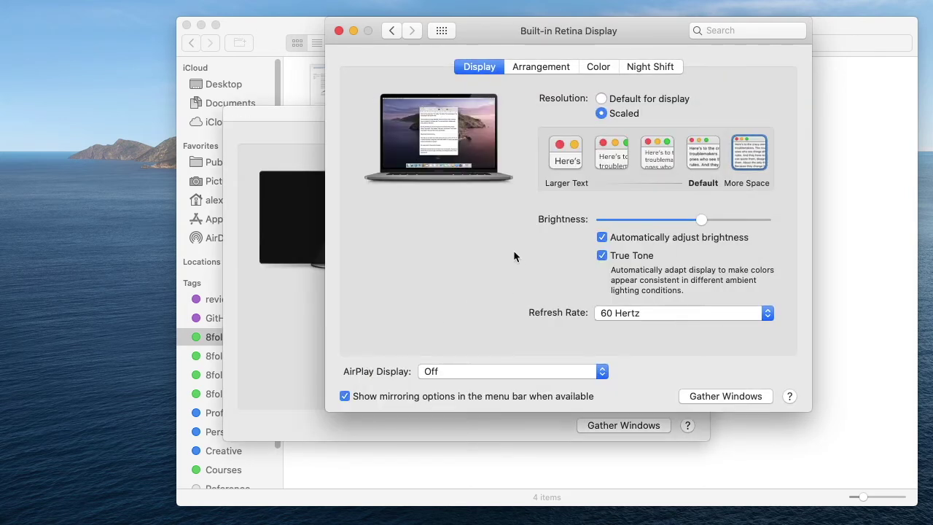
drag(508, 22, 632, 5)
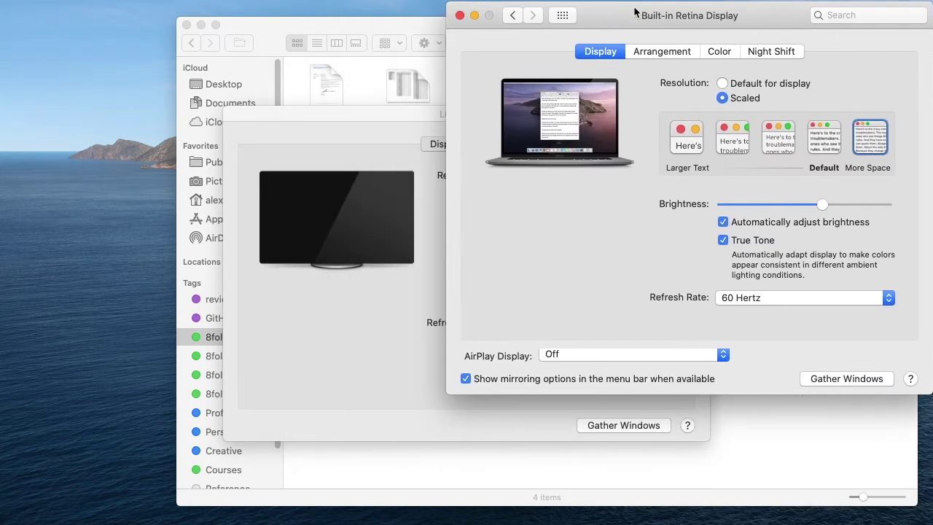
click(331, 394)
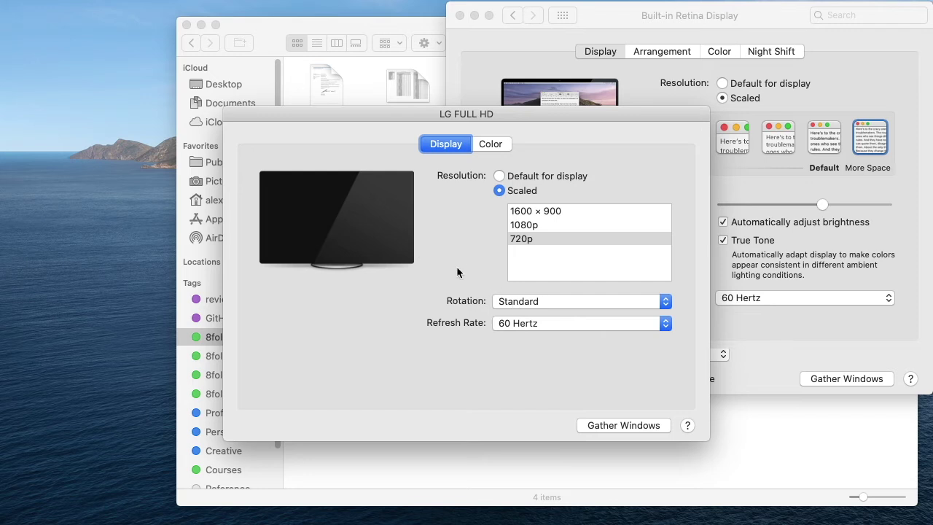
click(678, 92)
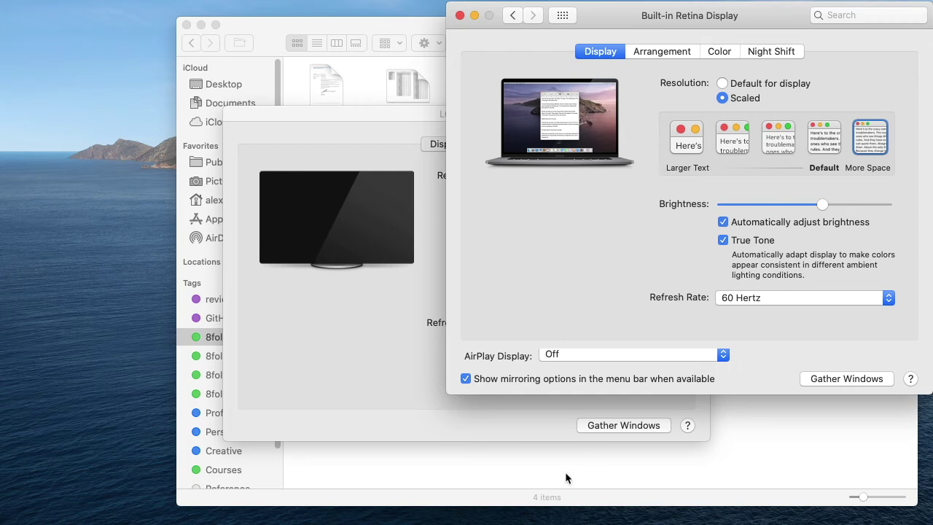
click(395, 354)
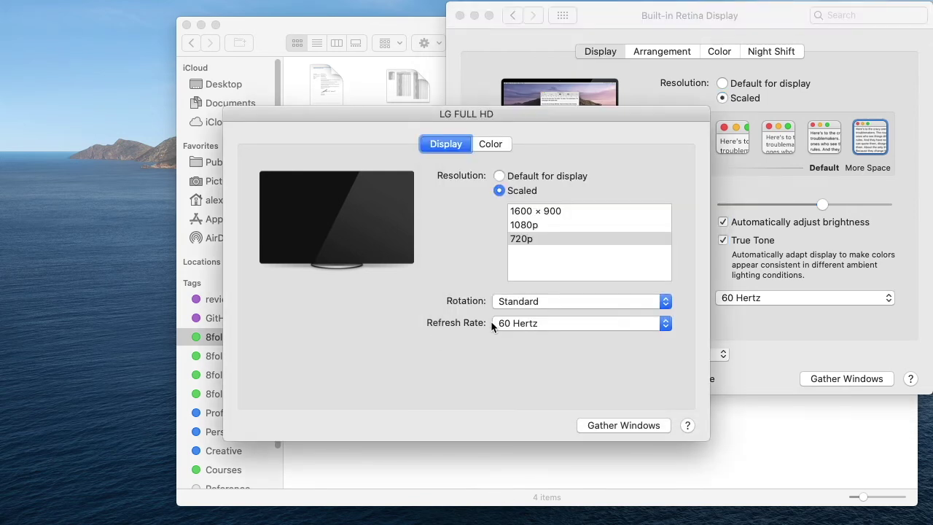
click(748, 265)
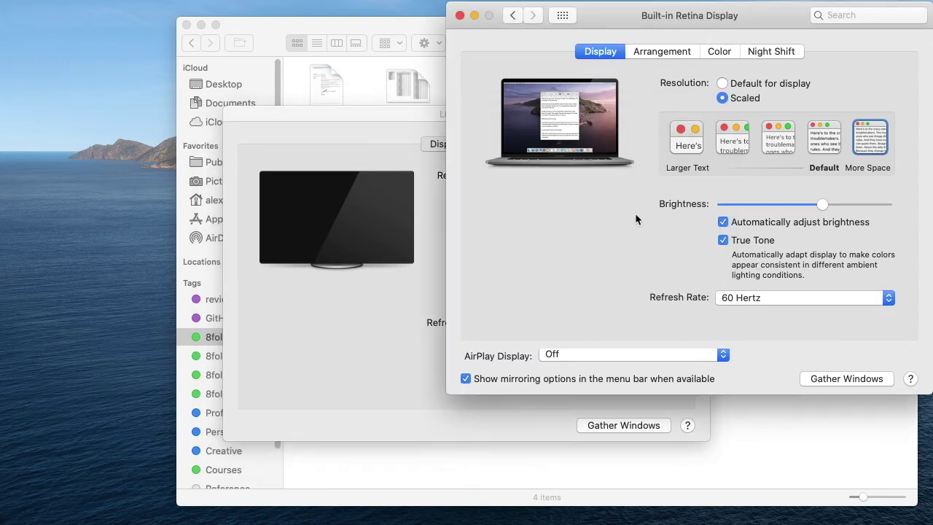
mouse_move(872, 148)
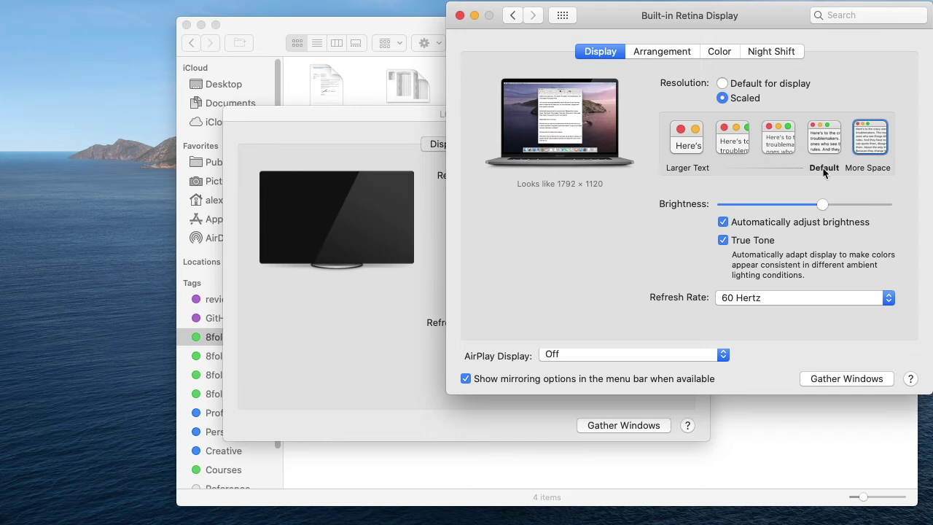
click(672, 52)
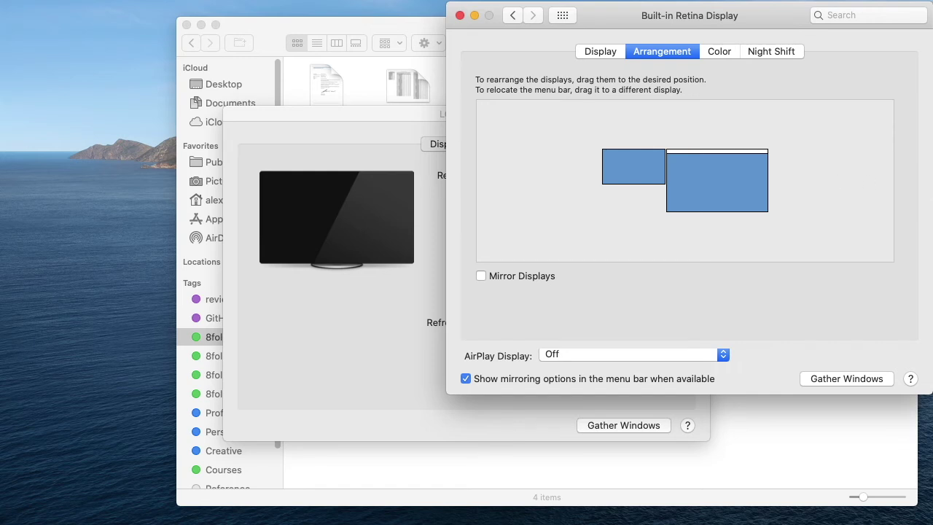
Step: View the display's Color and Night Shift settings, then return to all panes
click(705, 55)
click(751, 55)
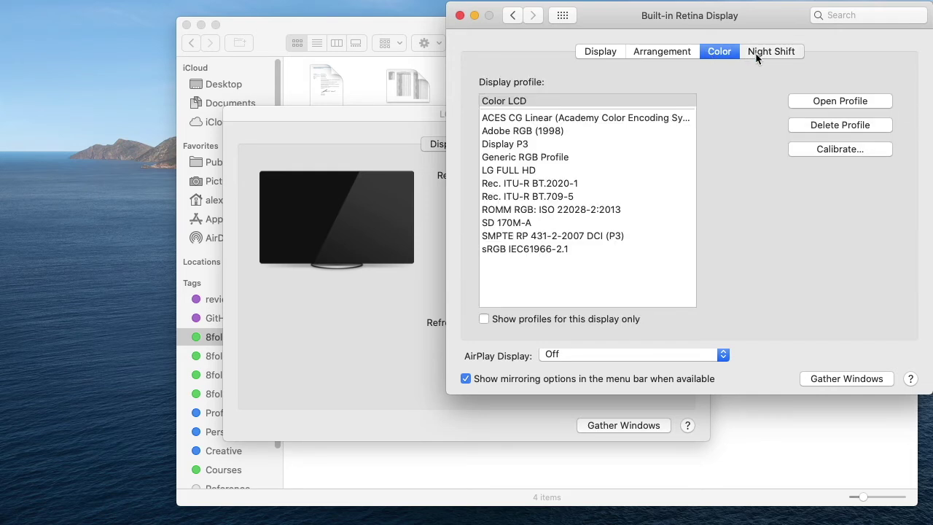
click(562, 16)
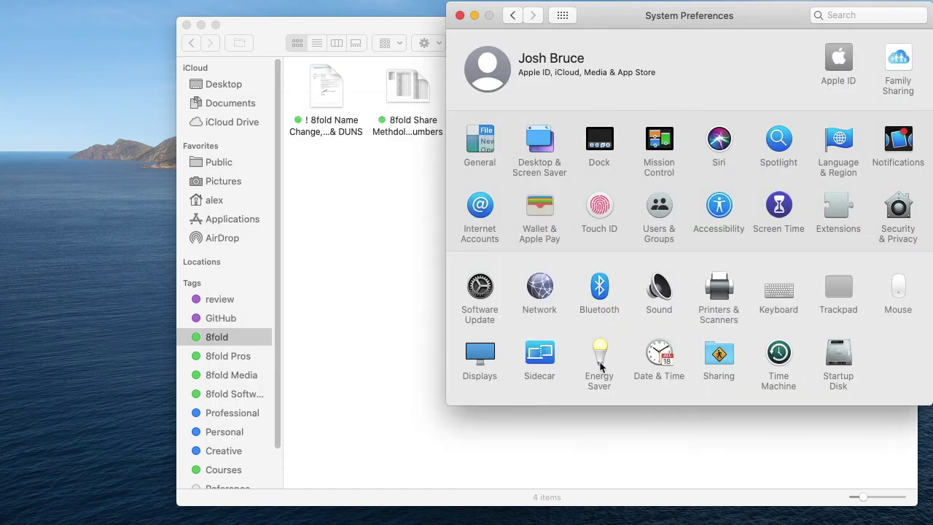
Step: Peek at Sidecar, then open Energy Saver's Battery settings
click(541, 354)
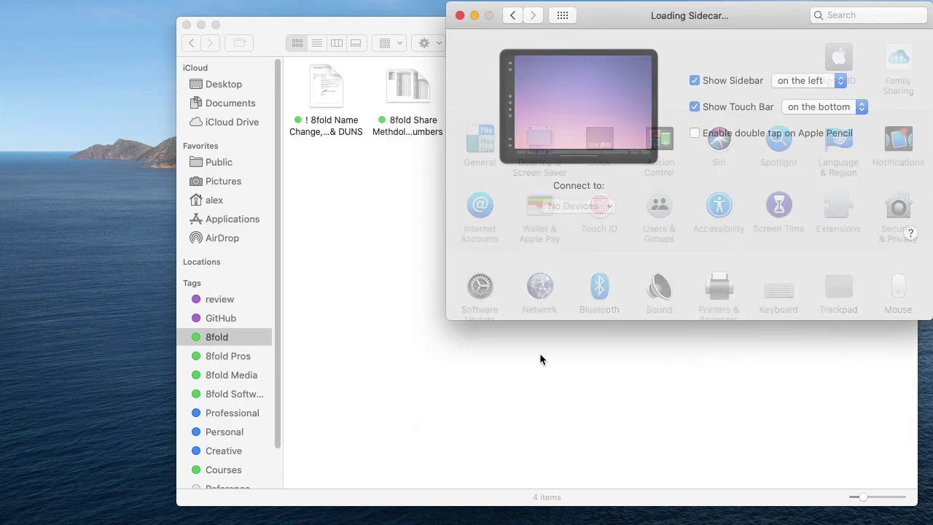
click(557, 16)
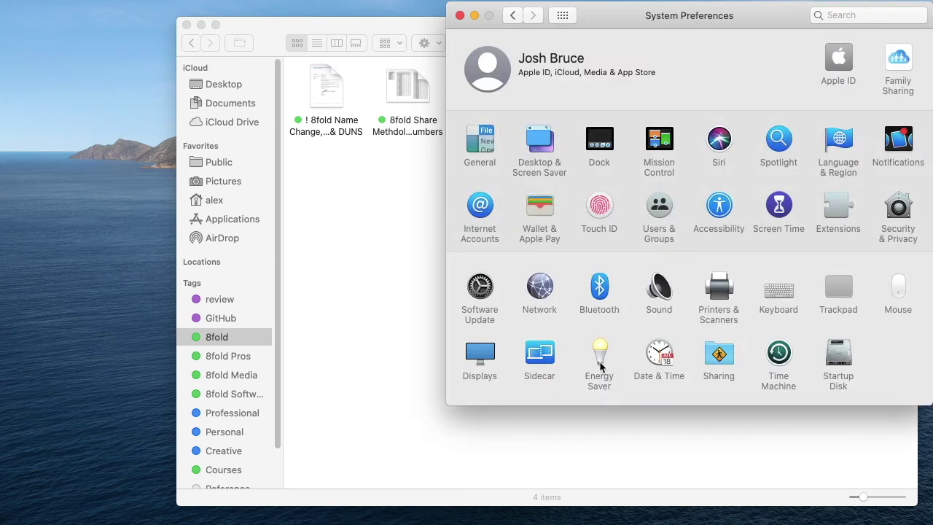
click(599, 361)
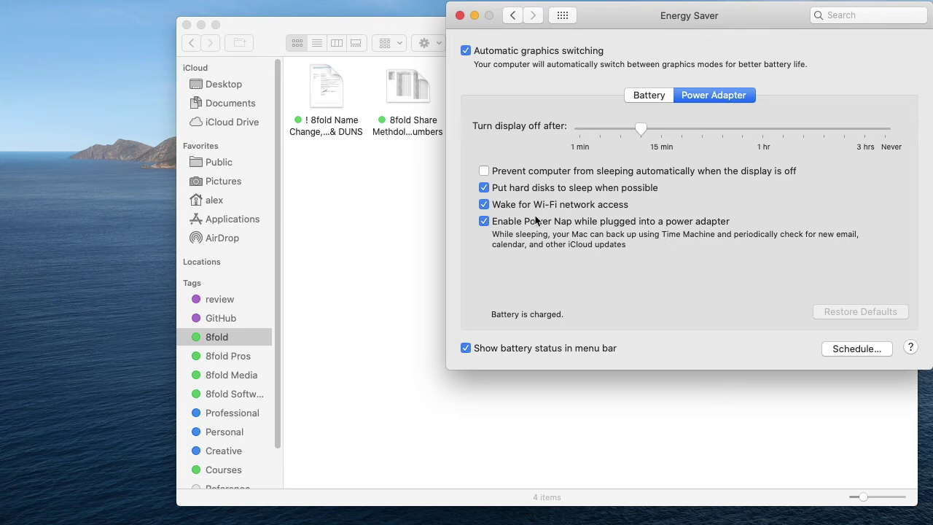
click(652, 94)
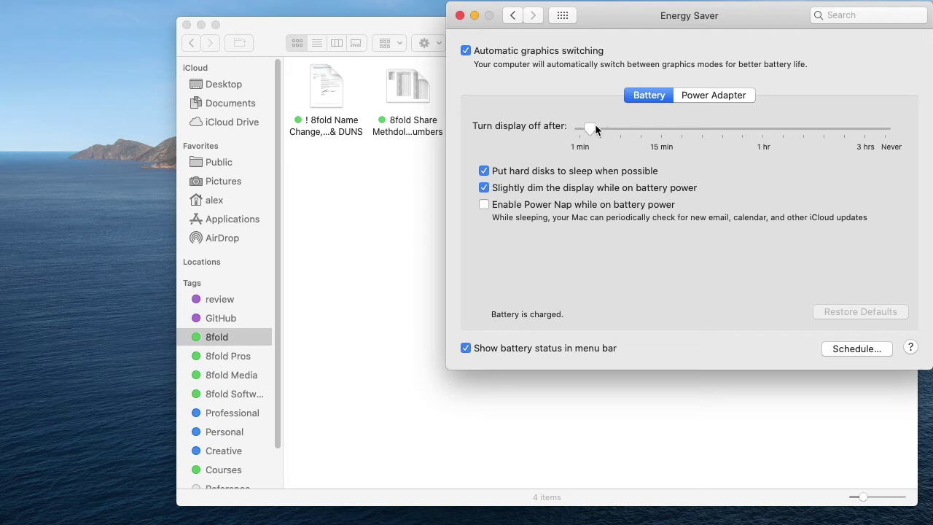
Step: Set the display to turn off after 3 minutes on battery and 15 minutes on power adapter
drag(590, 127, 594, 127)
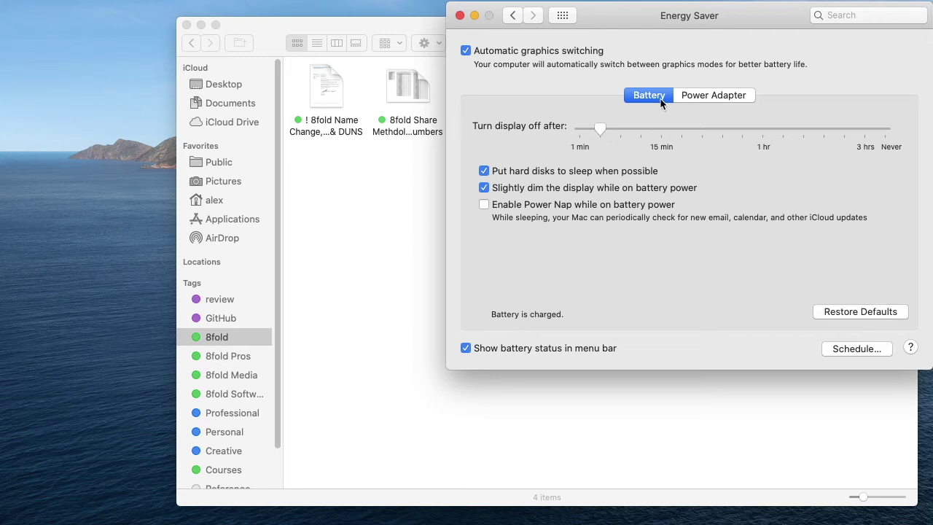
click(698, 97)
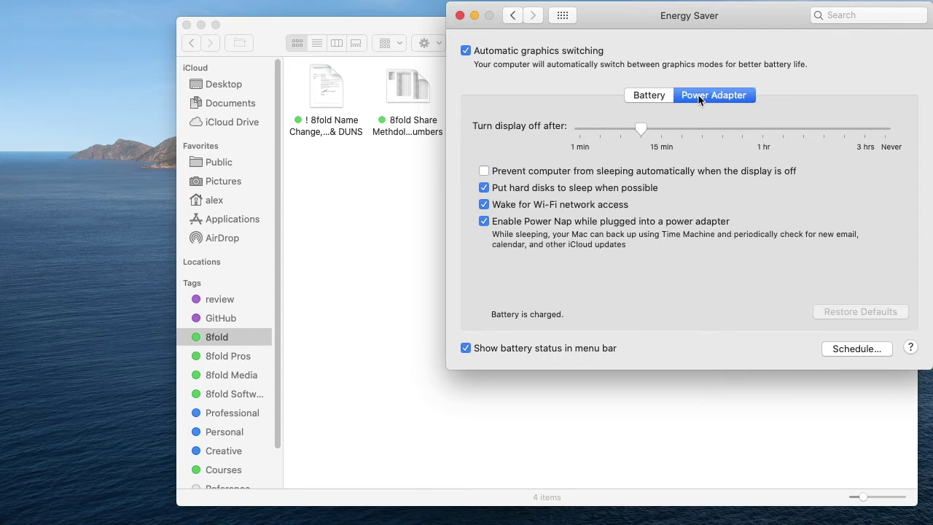
drag(641, 128, 682, 130)
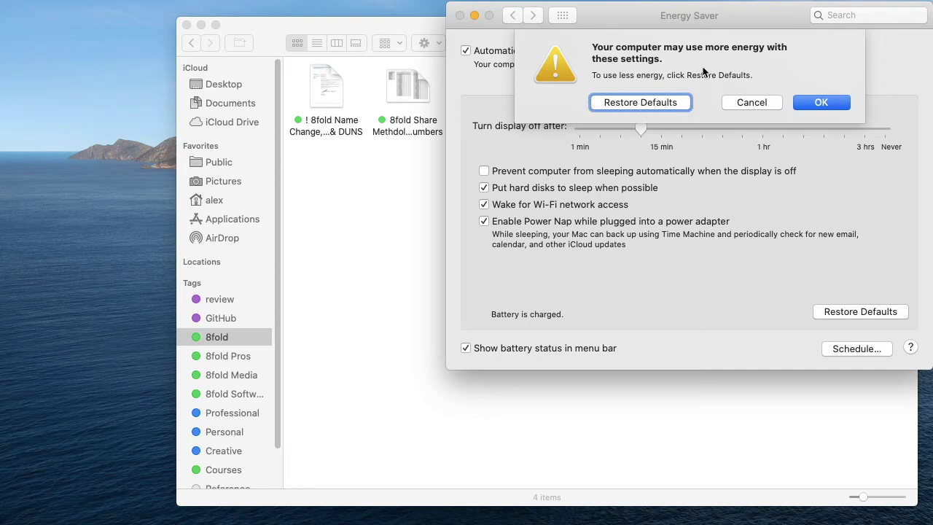
Step: Confirm the more-energy warning from the keyboard to keep the 15-minute display-off setting
key(Tab)
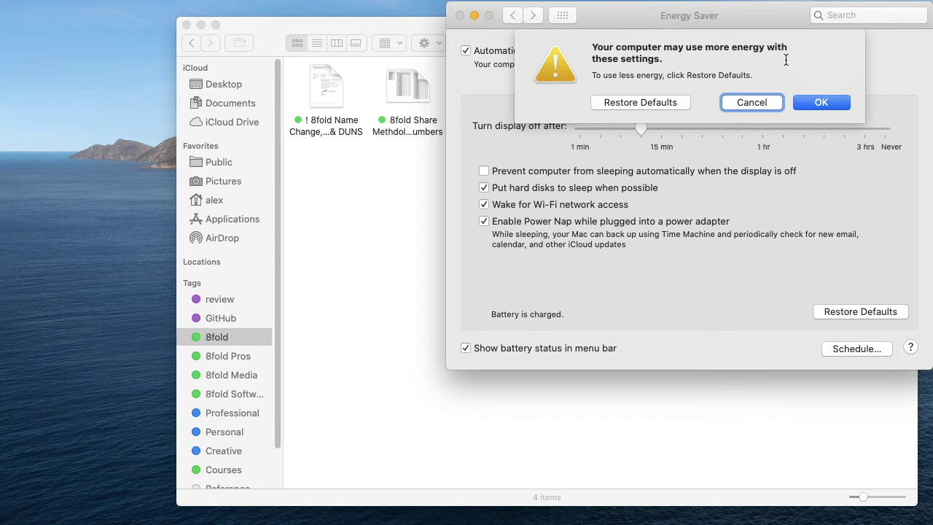
key(Tab)
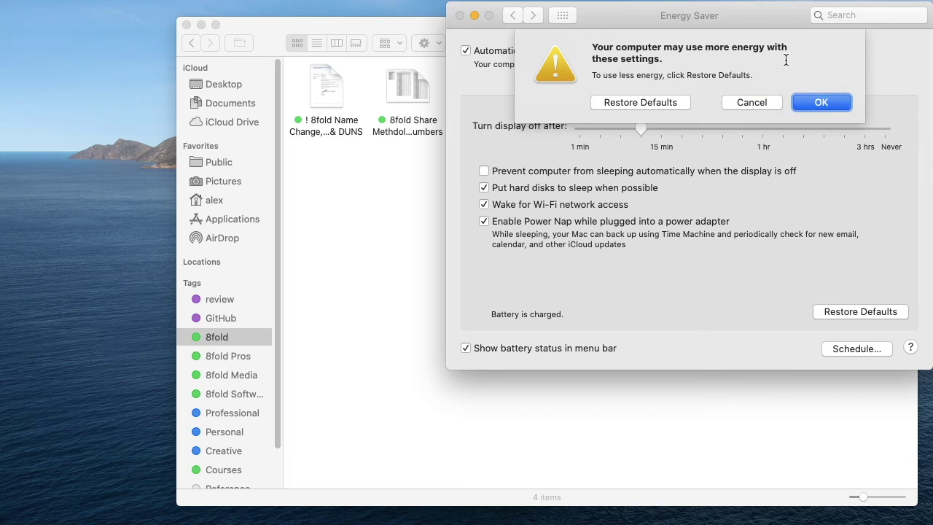
key(Return)
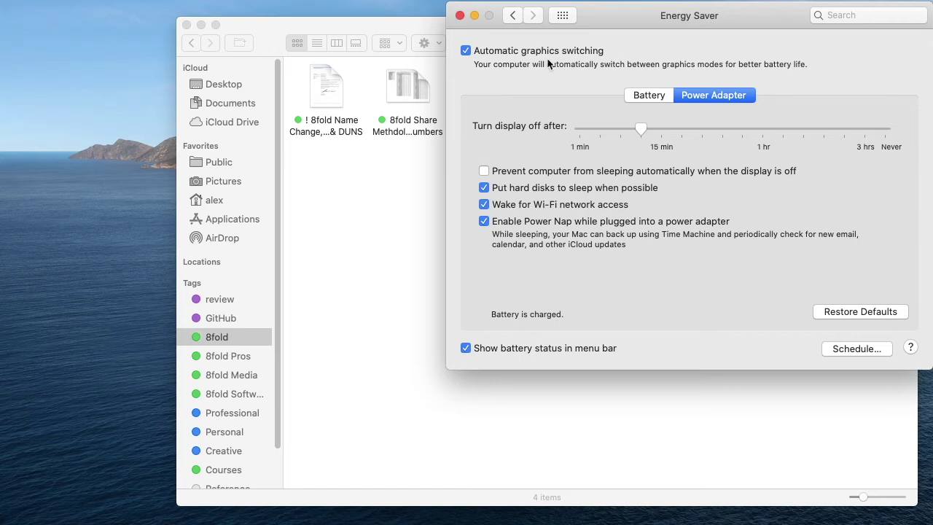
Step: Uncheck Automatic graphics switching in Energy Saver
click(466, 51)
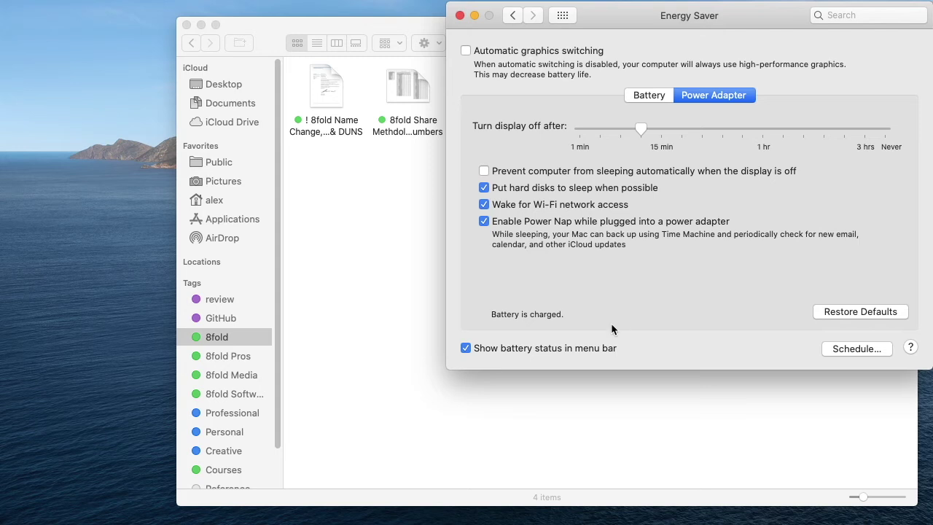
mouse_move(770, 10)
Step: Return from Energy Saver to the full System Preferences overview
click(560, 17)
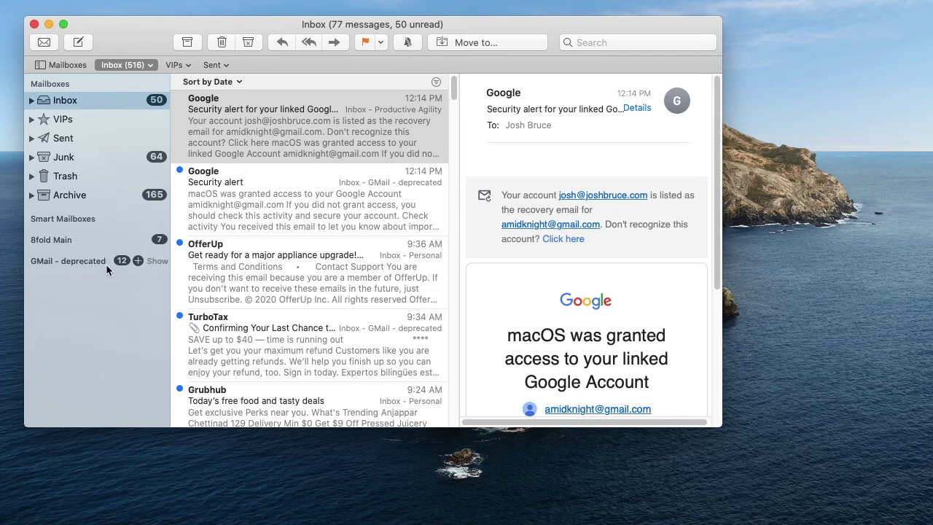
Step: Use Mission Control to move the System Preferences window onto Desktop 2 with Mail
key(ctrl+Up)
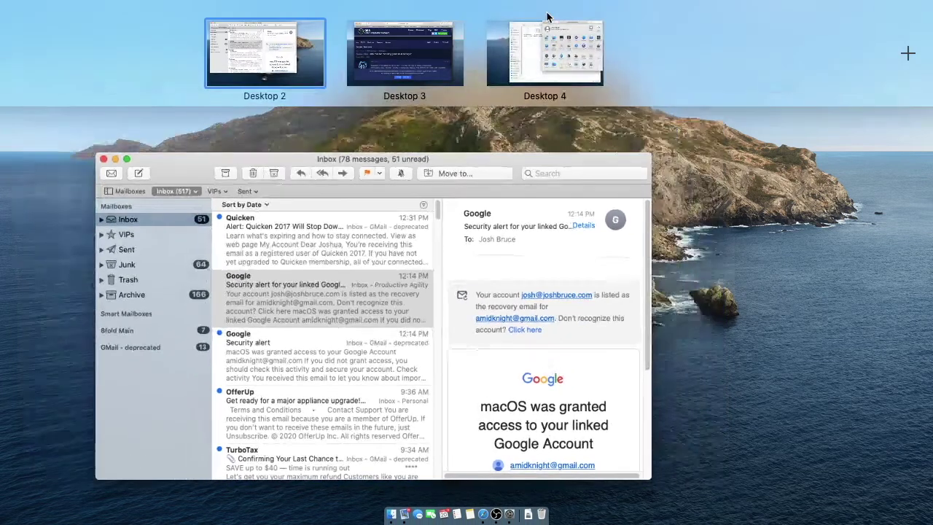
click(551, 50)
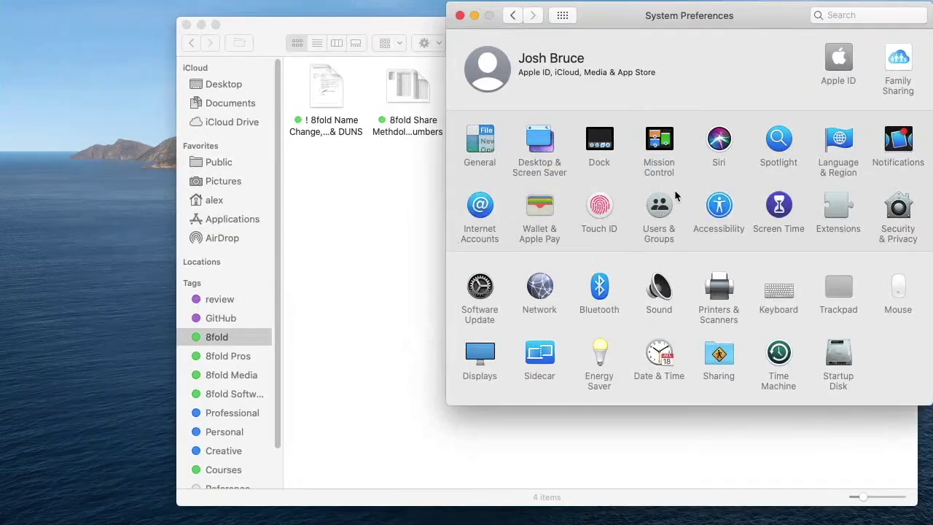
key(ctrl+Up)
drag(729, 241, 331, 39)
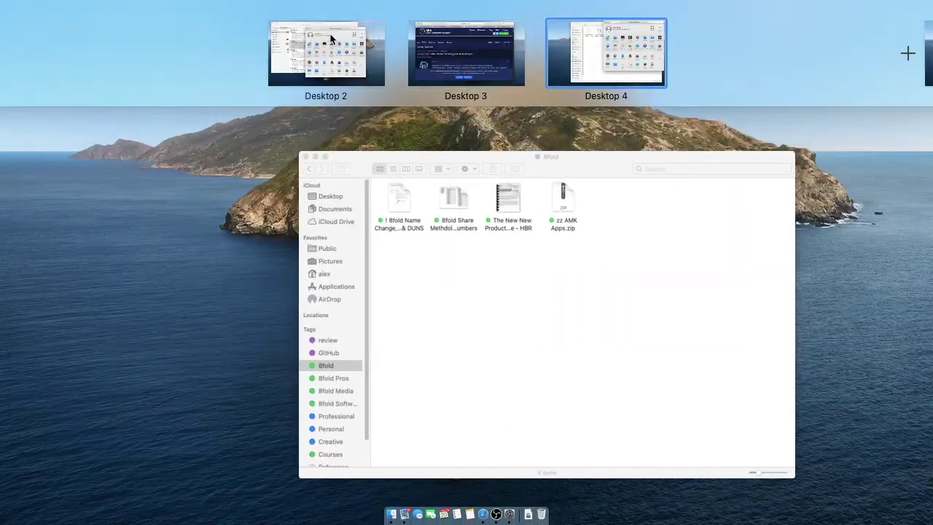
click(337, 38)
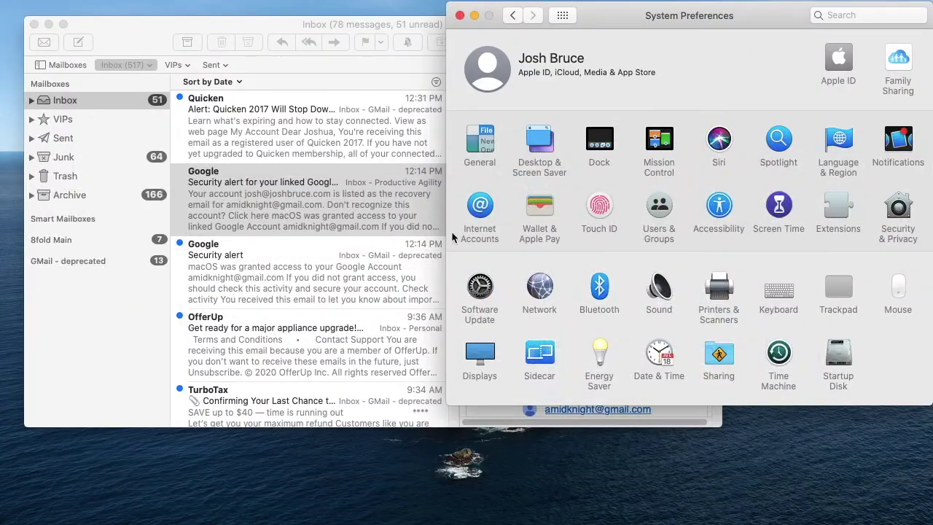
Step: Remove the Experience Design account in Internet Accounts from all computers
click(487, 205)
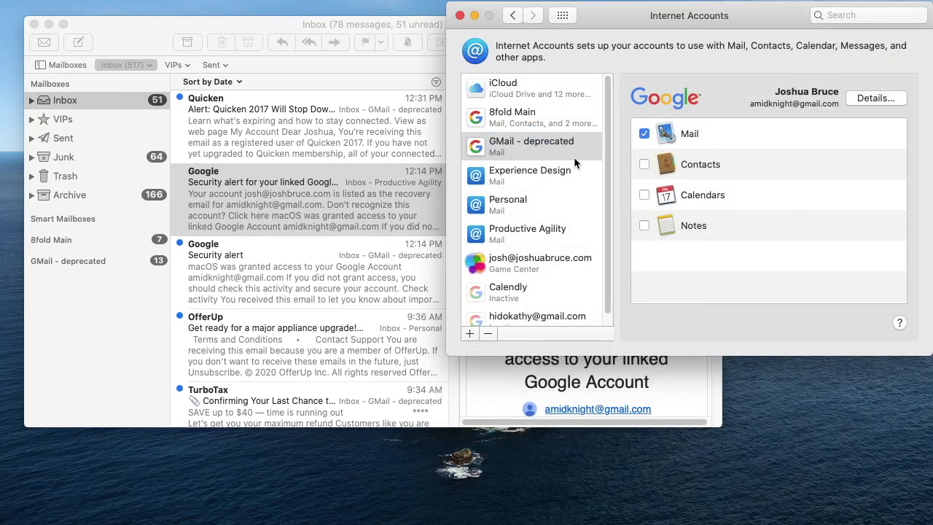
click(504, 173)
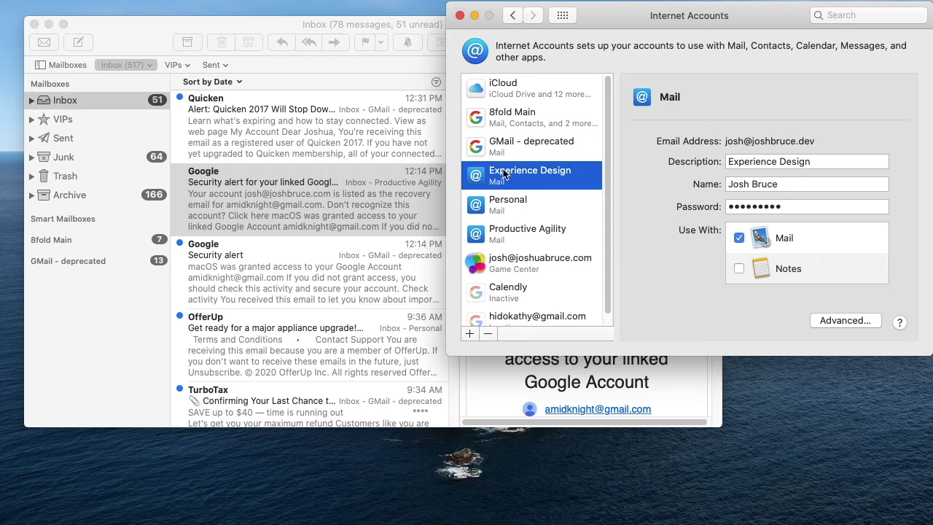
click(488, 334)
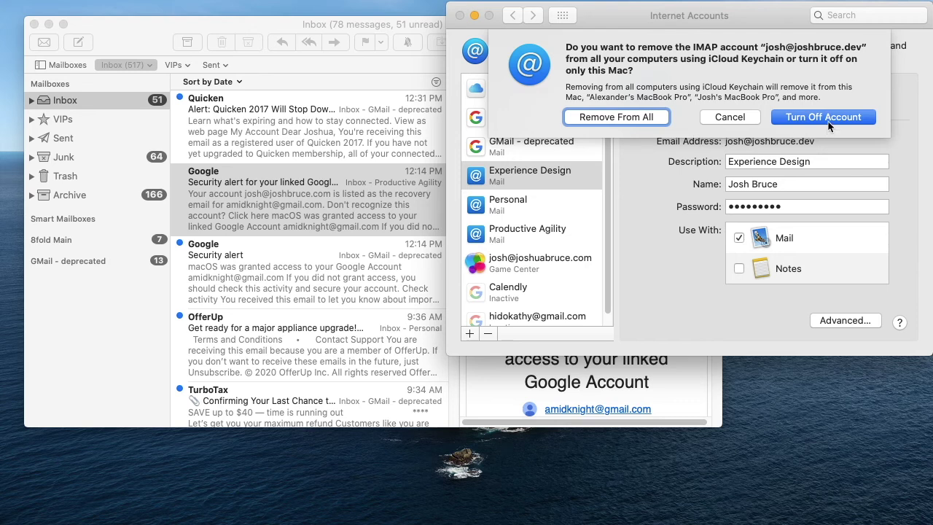
click(617, 118)
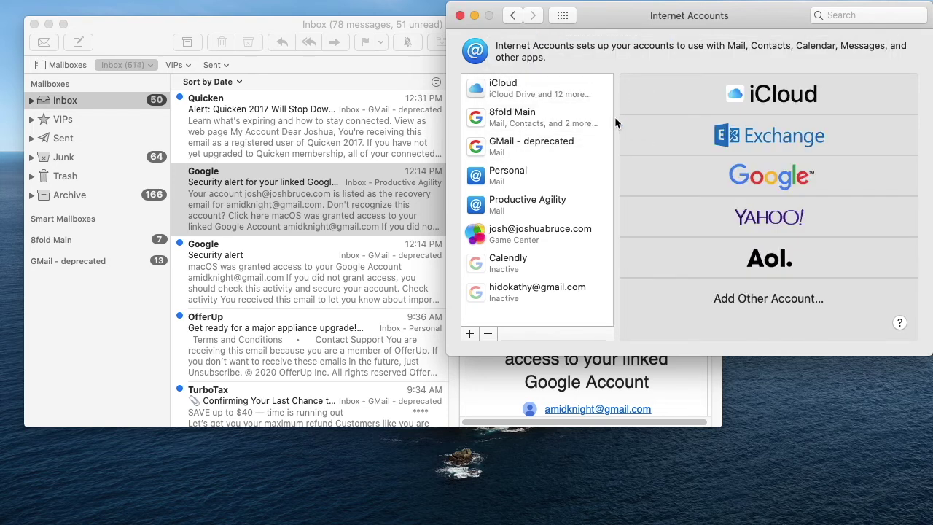
Step: Start adding a Mail account, entering the account's e-mail address and password
click(775, 300)
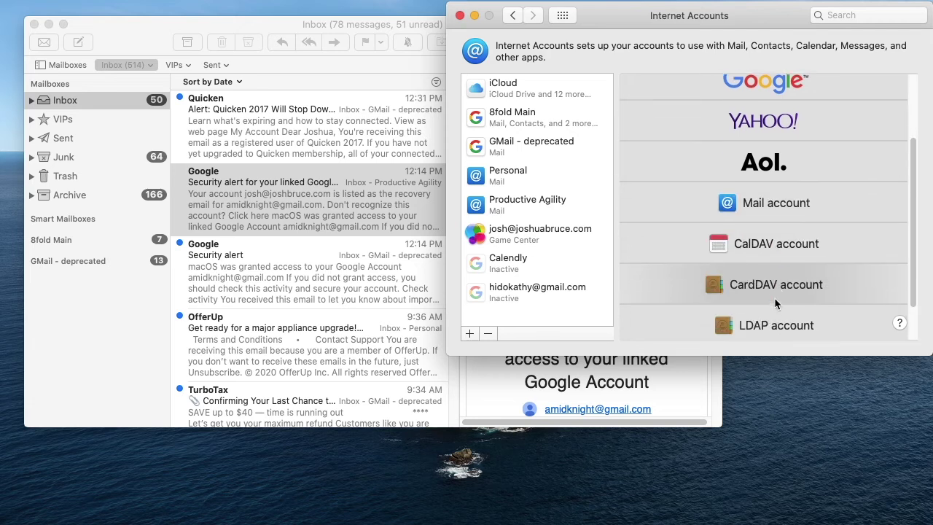
click(762, 140)
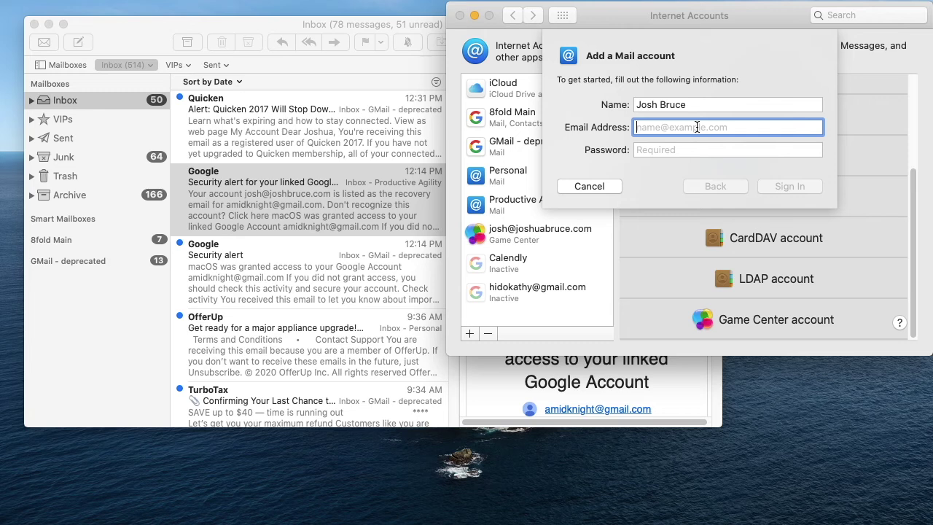
text(imap.dreamhost.com)
key(Tab)
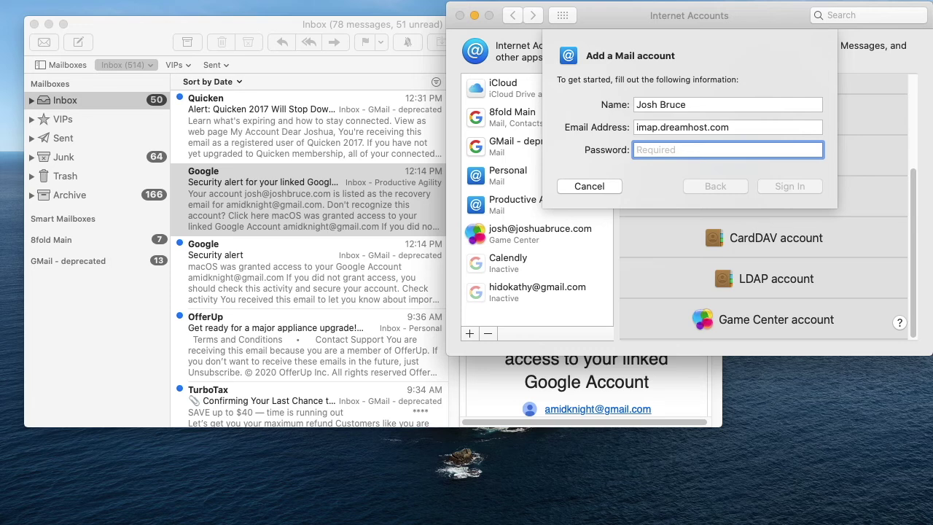
key(shift+Tab)
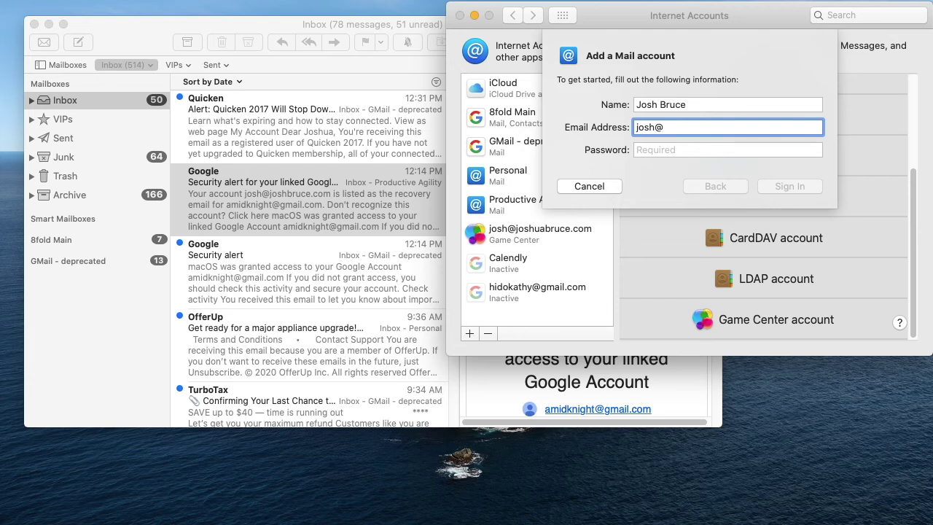
key(Tab)
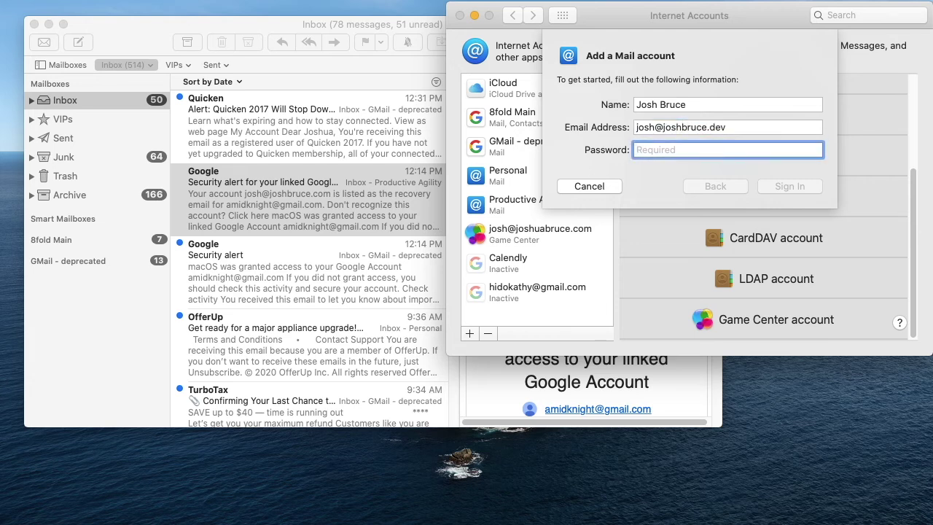
text(******)
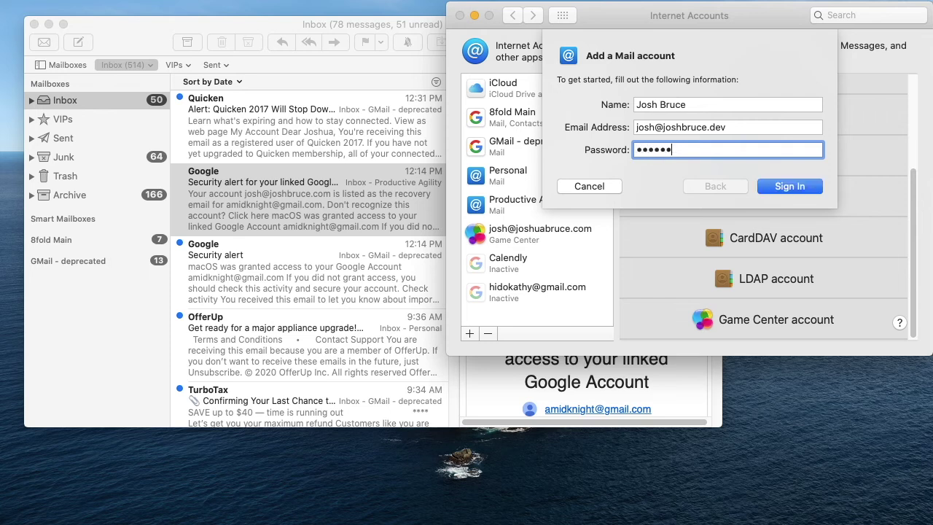
text(***)
key(Return)
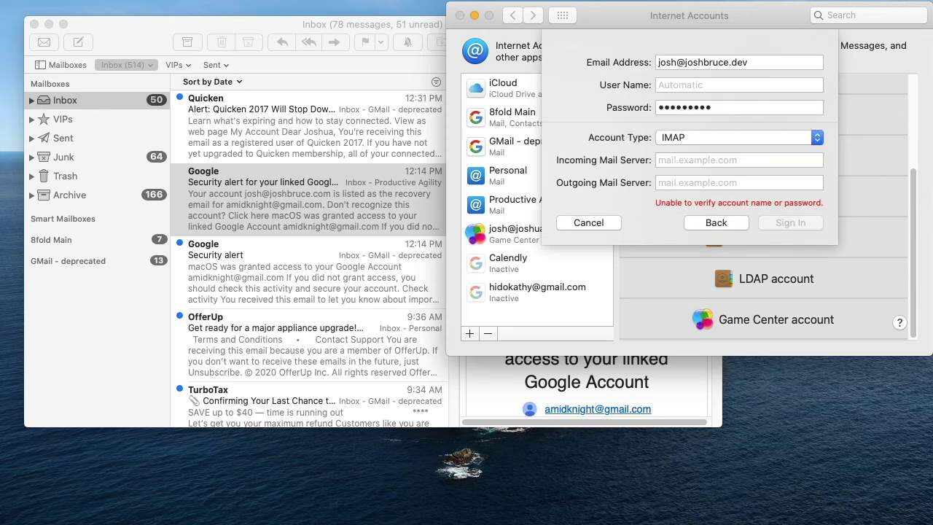
Step: Set incoming server imap.dreamhost.com and outgoing server smtp.dreamhost.com, then sign in
click(701, 83)
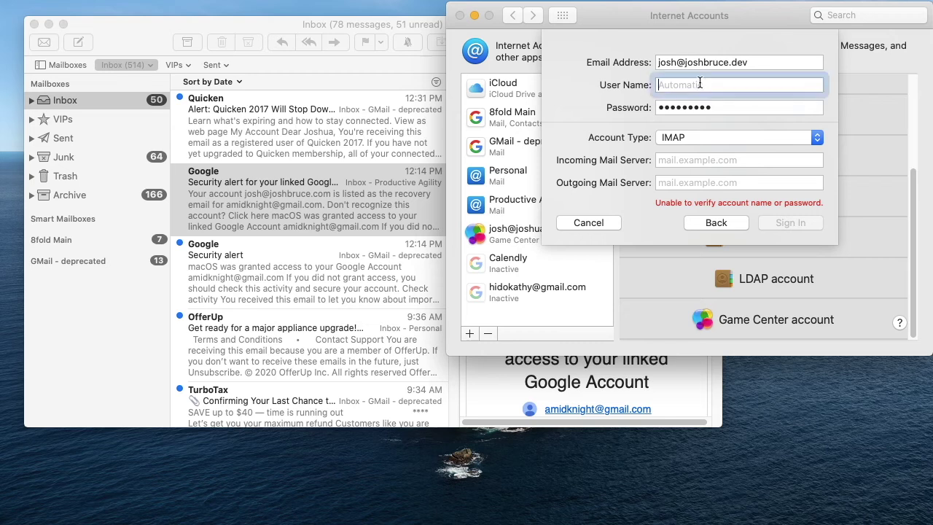
click(683, 161)
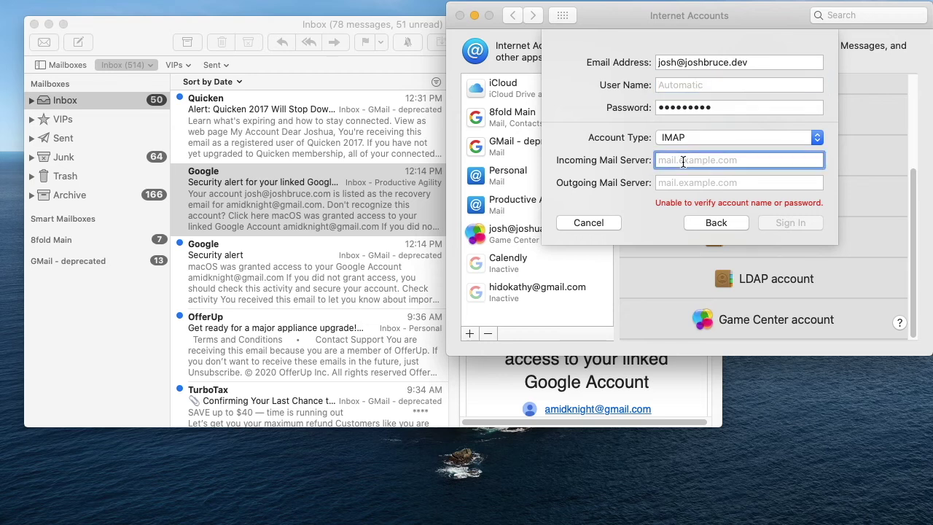
text(imap.dreamhost.com)
key(Tab)
text(sm)
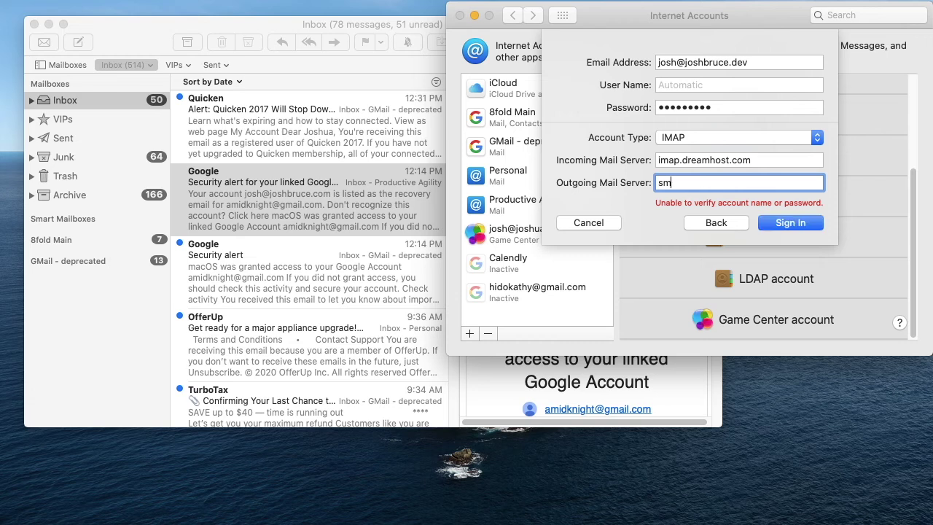
text(tp.dreamhost.com)
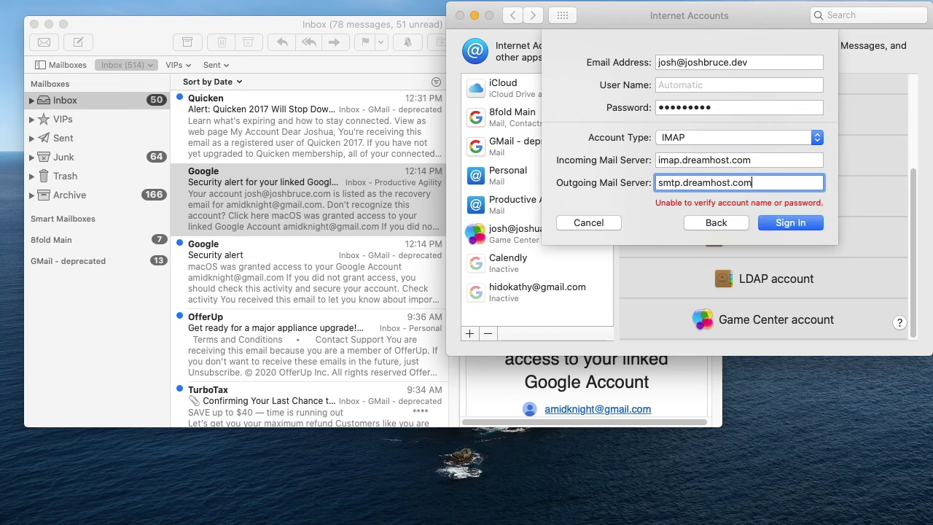
key(Return)
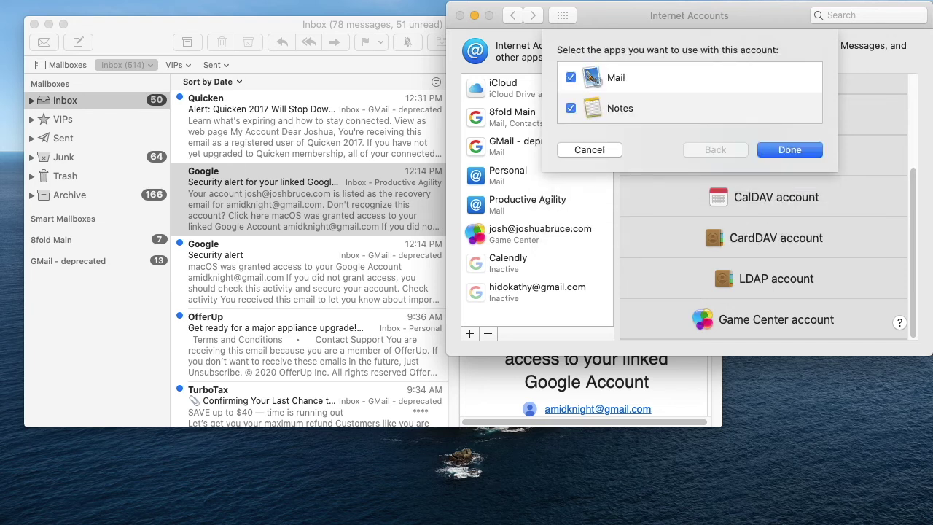
Step: Use the new account for Mail only, collapse its mailboxes in Mail's sidebar, and bring Mail forward
click(570, 108)
click(791, 146)
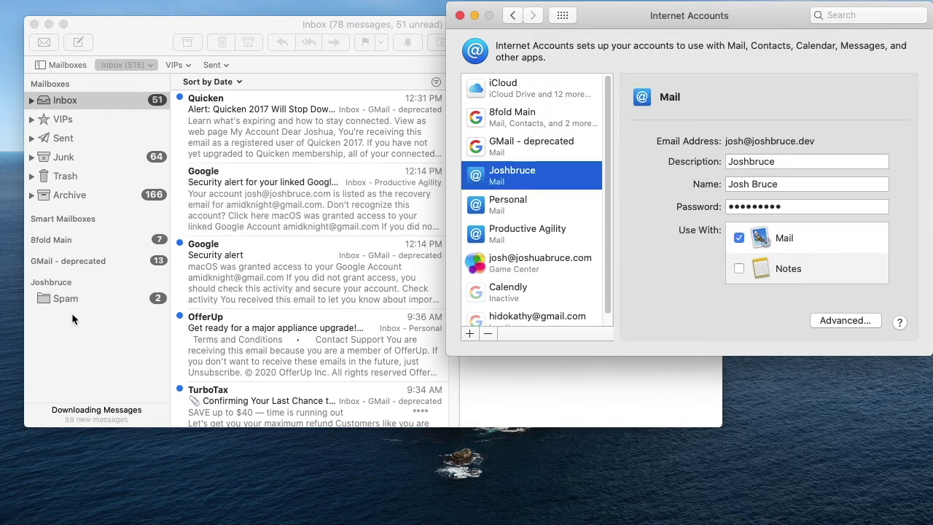
click(153, 282)
click(157, 281)
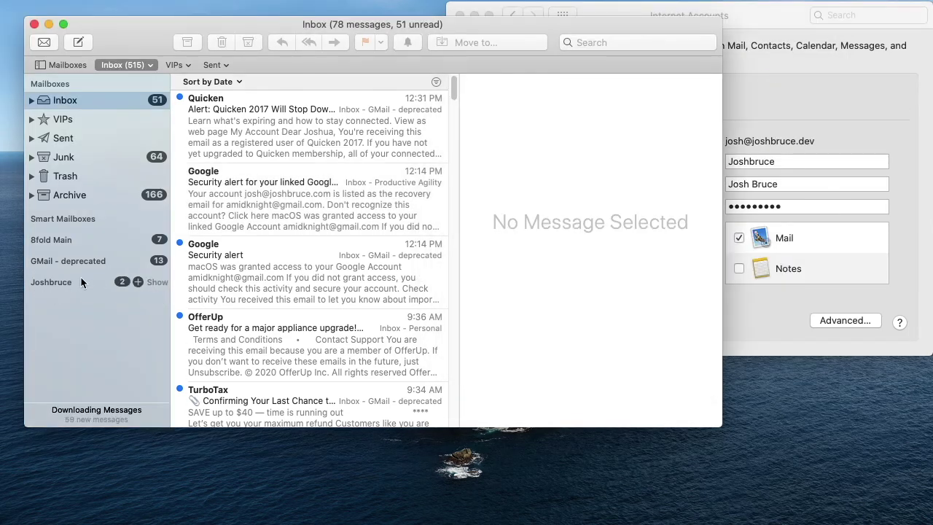
click(752, 99)
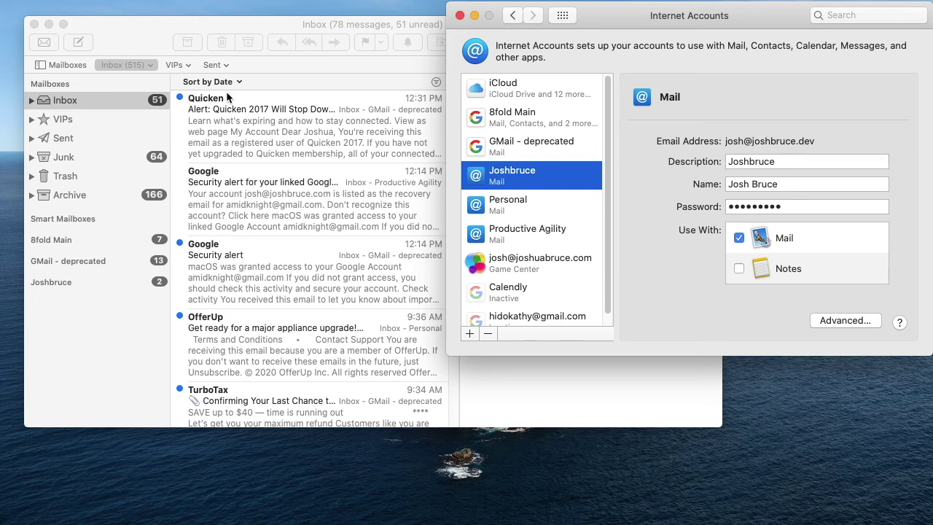
click(151, 53)
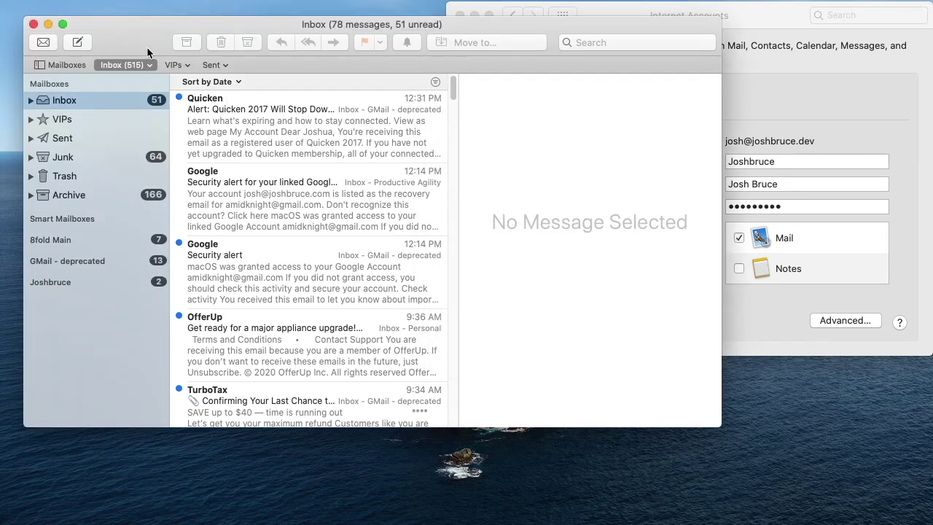
Step: In Mail Preferences > Accounts, change the new account's description to eXperience Design
click(61, 8)
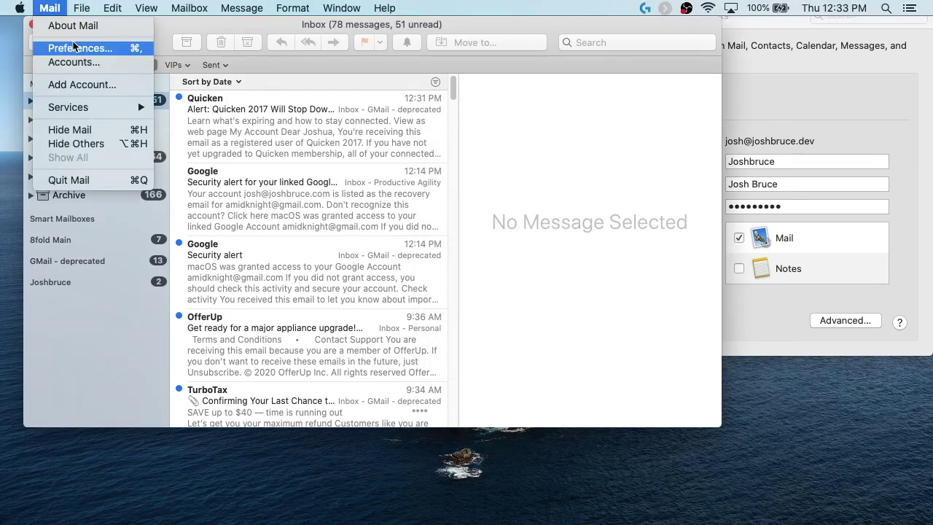
click(74, 46)
click(260, 108)
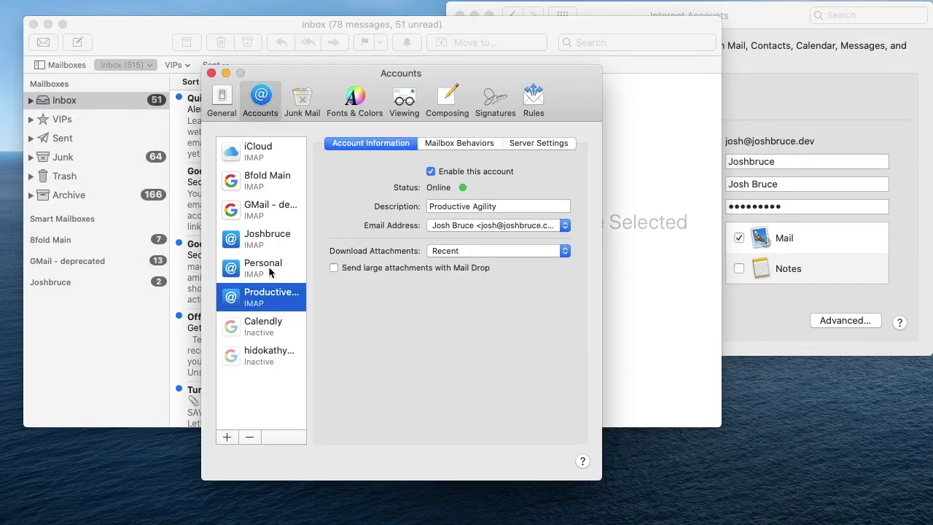
click(273, 244)
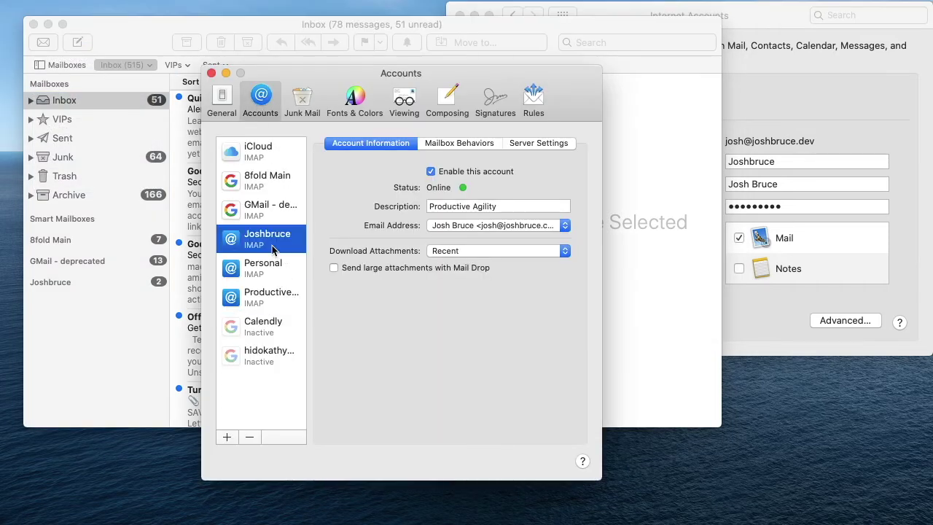
double_click(454, 207)
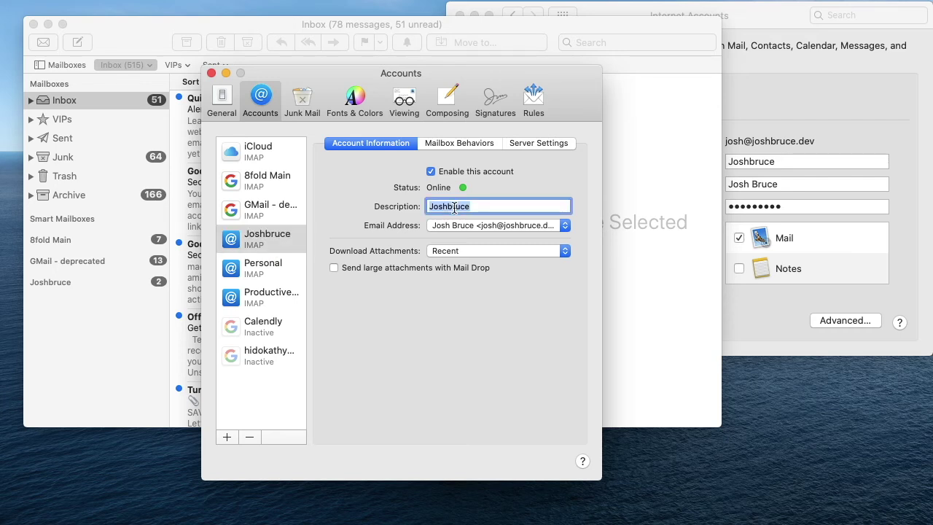
text(XD W JB)
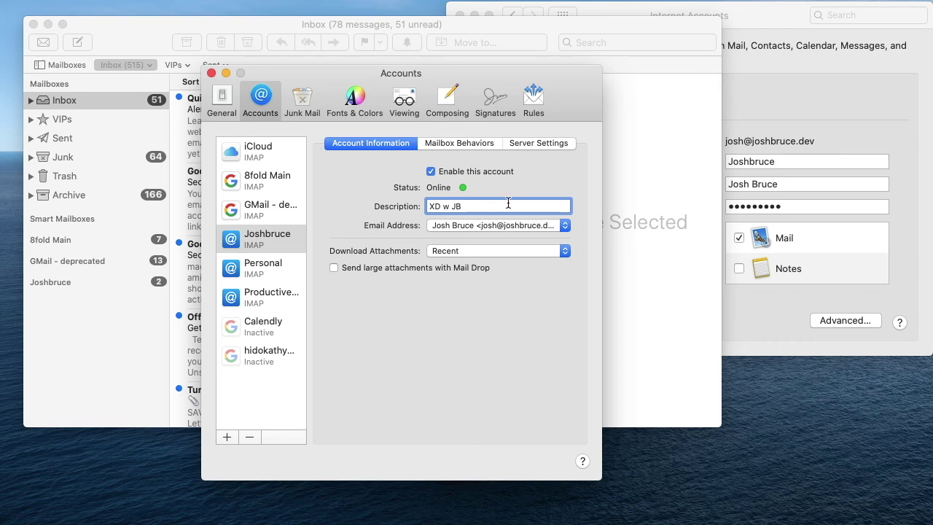
key(Return)
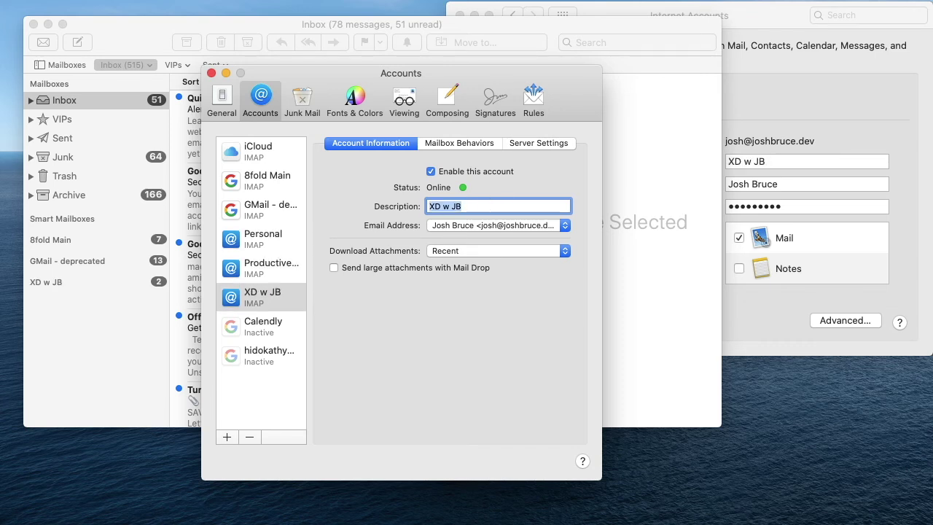
text(EXperience Design)
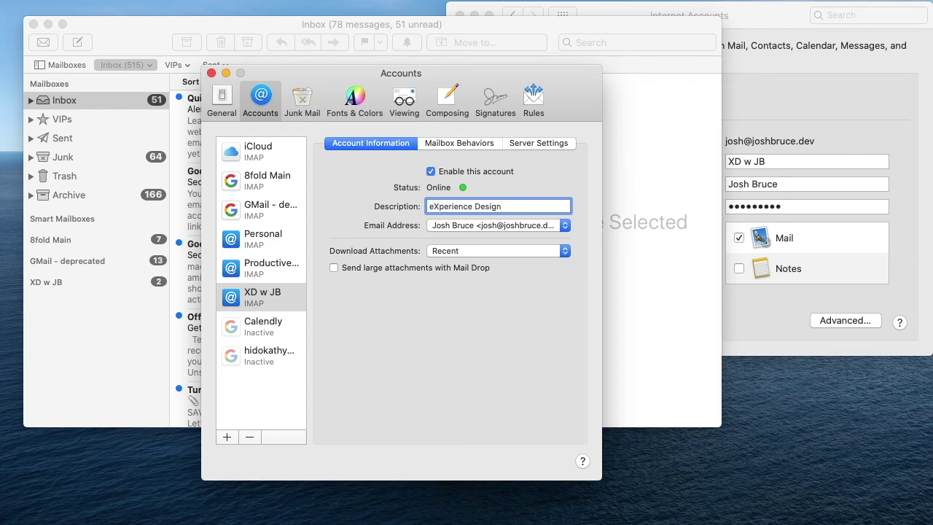
key(Tab)
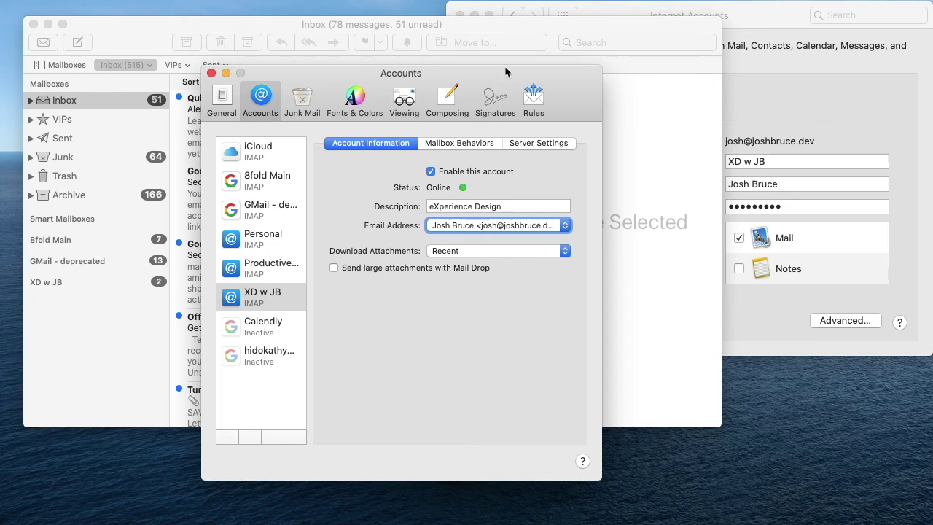
Step: Select the Personal account in Internet Accounts and start removing it
click(836, 113)
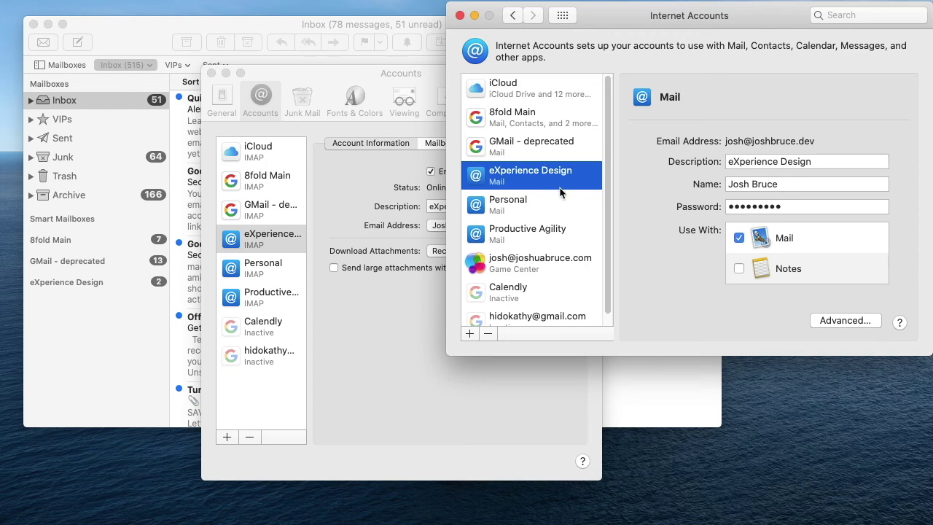
click(519, 204)
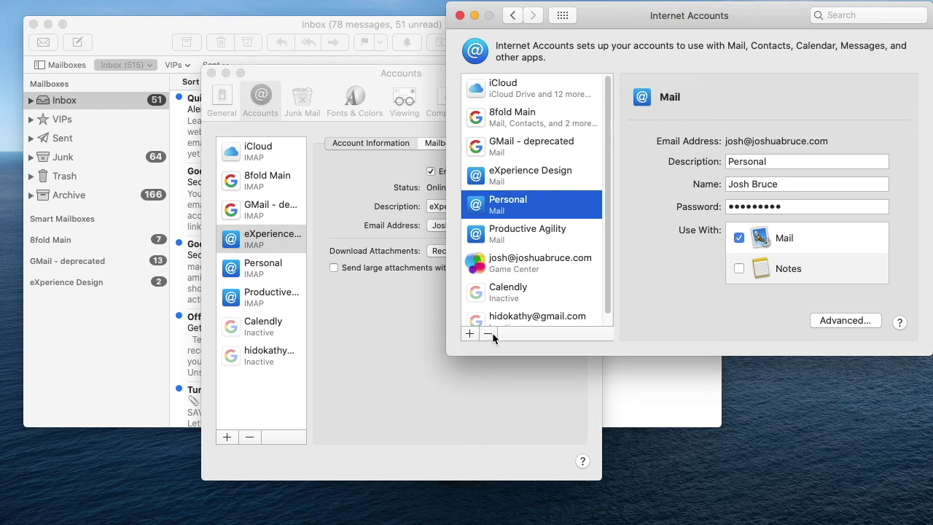
click(488, 334)
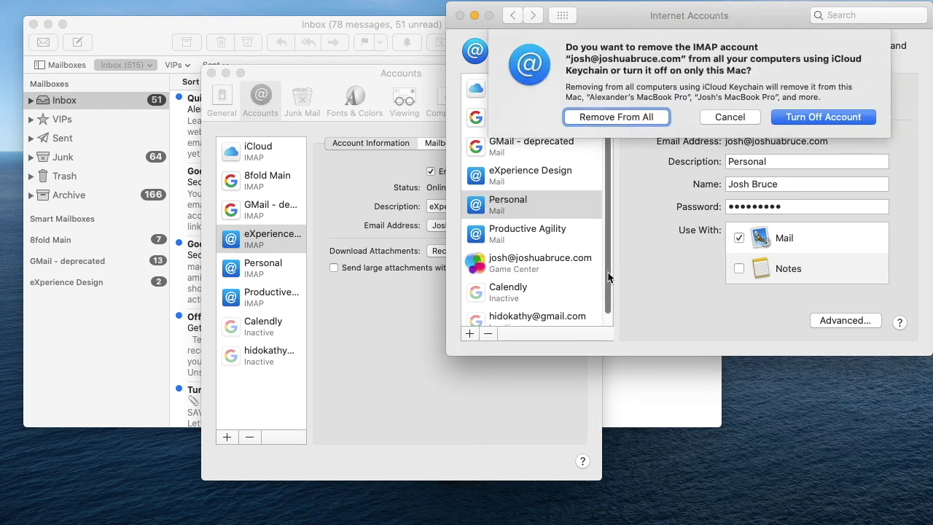
Step: Remove Personal from all computers and start a new Mail account with its e-mail and password
click(607, 117)
click(701, 293)
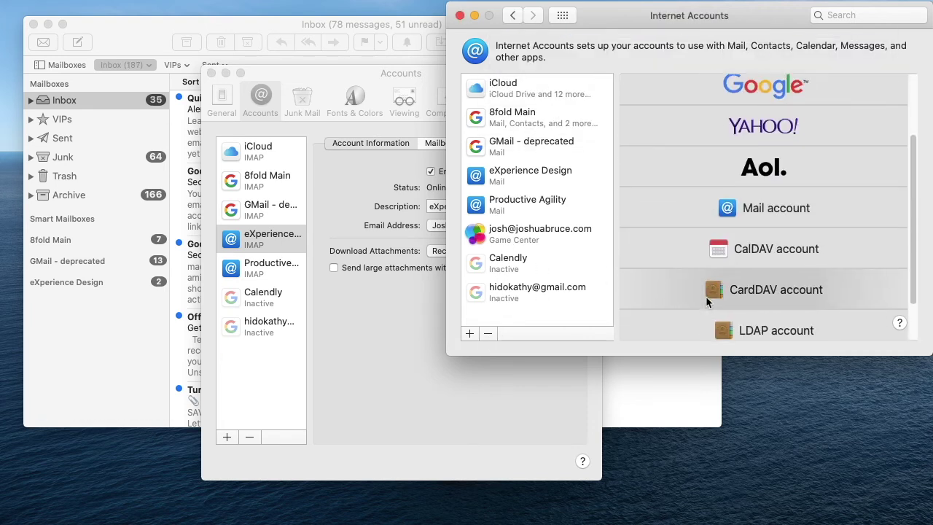
click(767, 175)
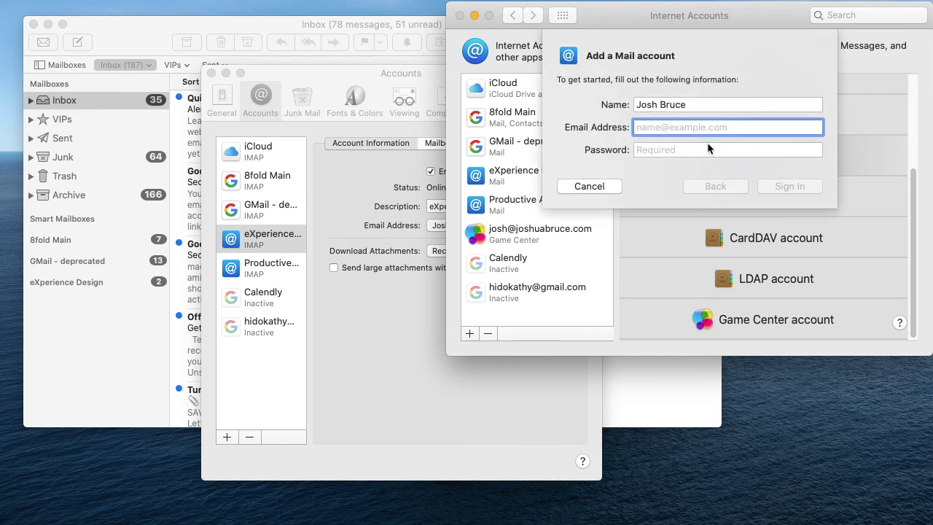
key(Tab)
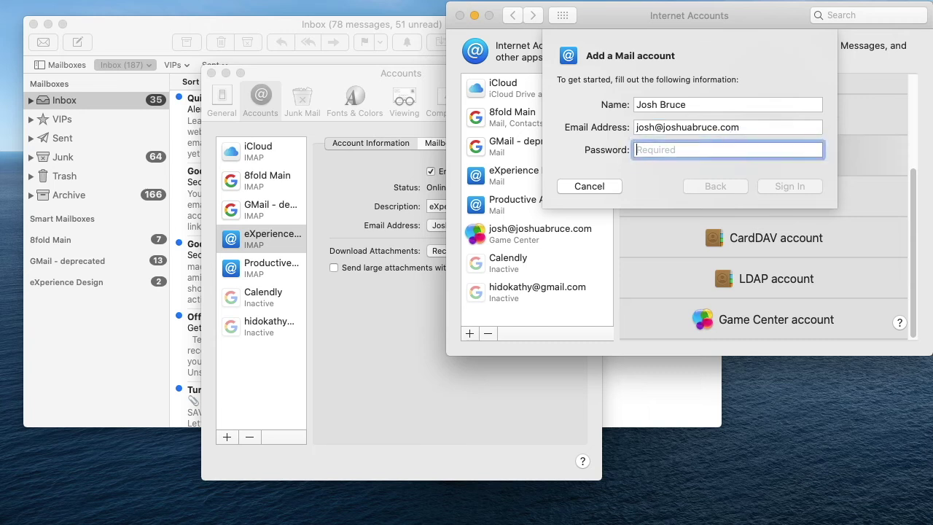
text(•••••••••)
key(Return)
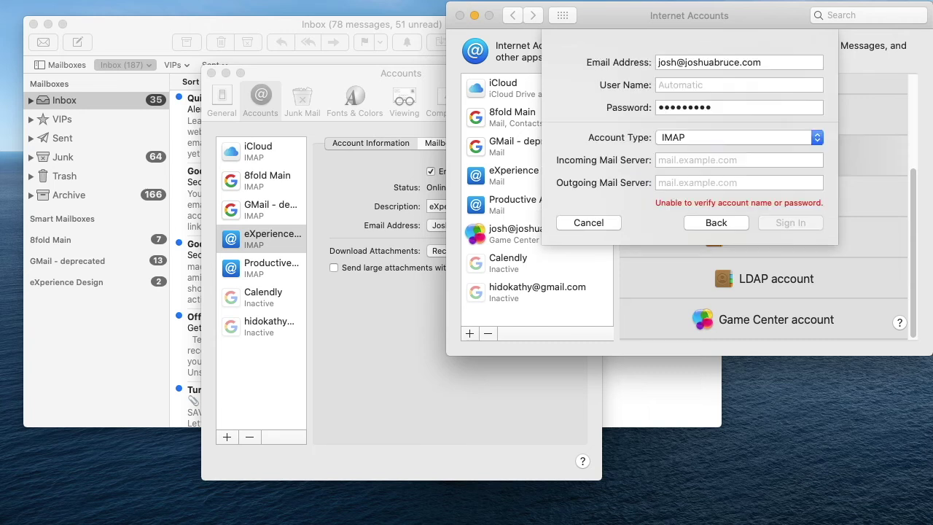
Step: Enter the dreamhost incoming and outgoing mail servers, sign in, and enable the account for Mail only
click(714, 166)
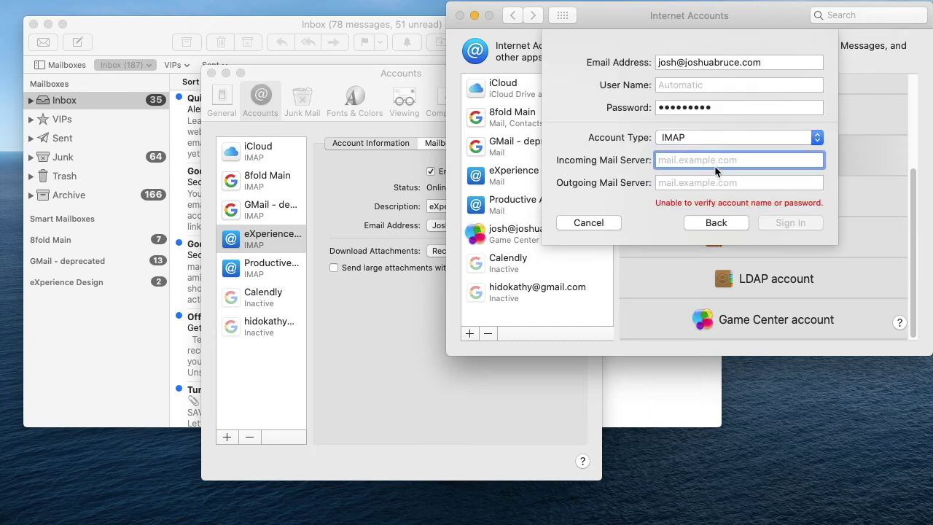
text(imapd.dreamhost.com)
key(Tab)
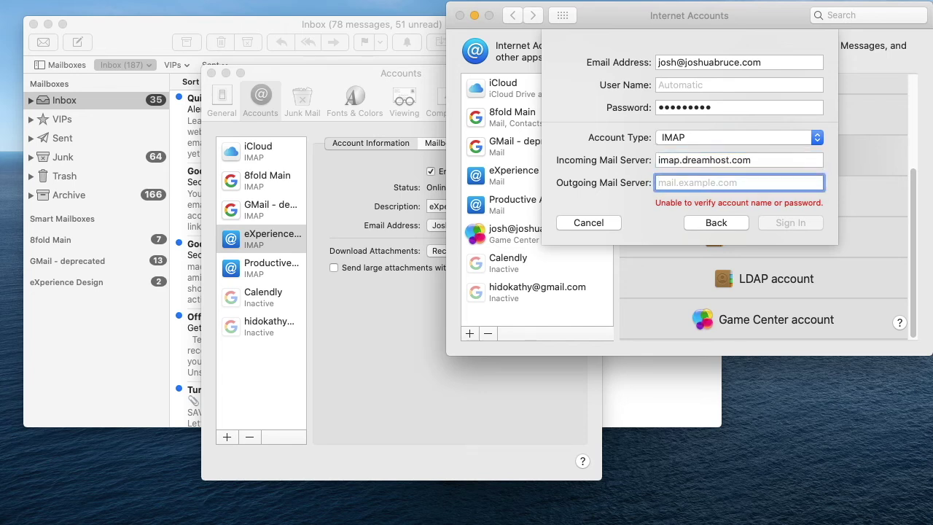
text(smtap)
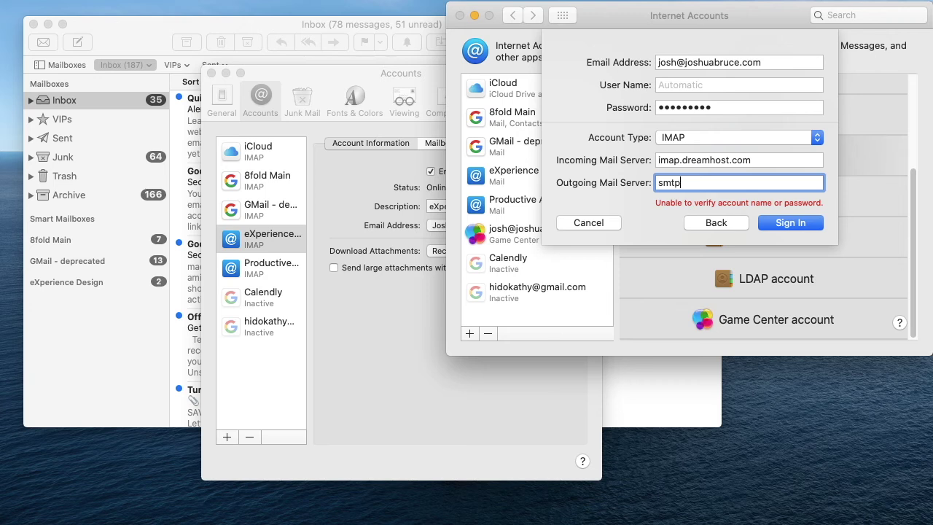
text(dreamhost.com)
key(Return)
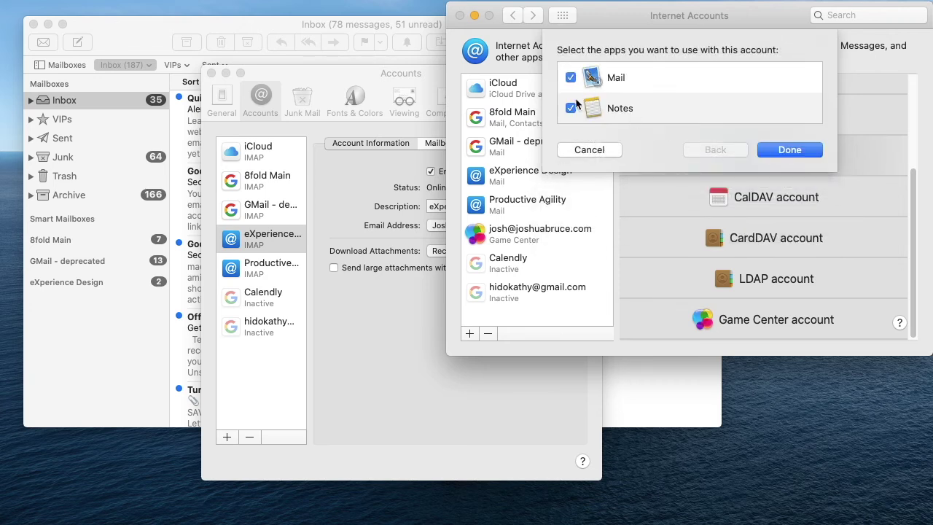
click(570, 108)
key(Return)
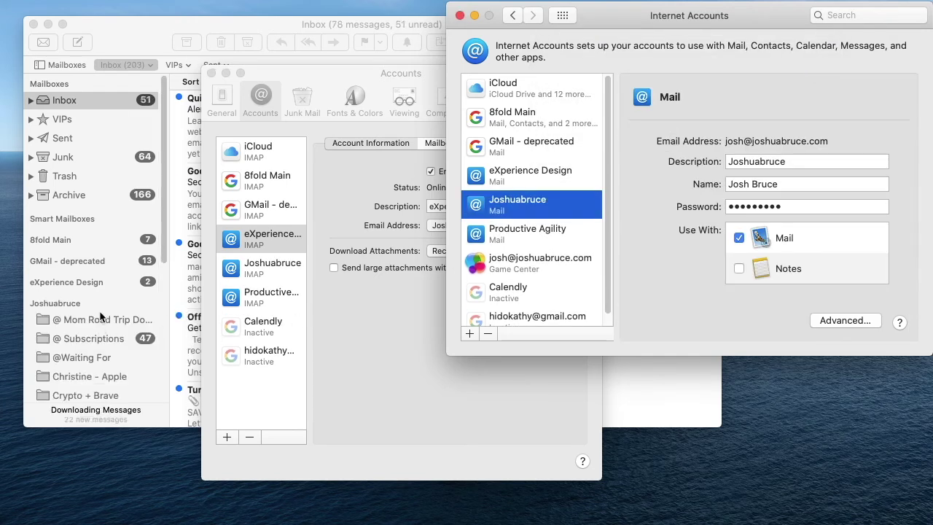
Step: Check the new account's folders in Mail's sidebar, then select Productive Agility in Internet Accounts
click(150, 303)
click(155, 303)
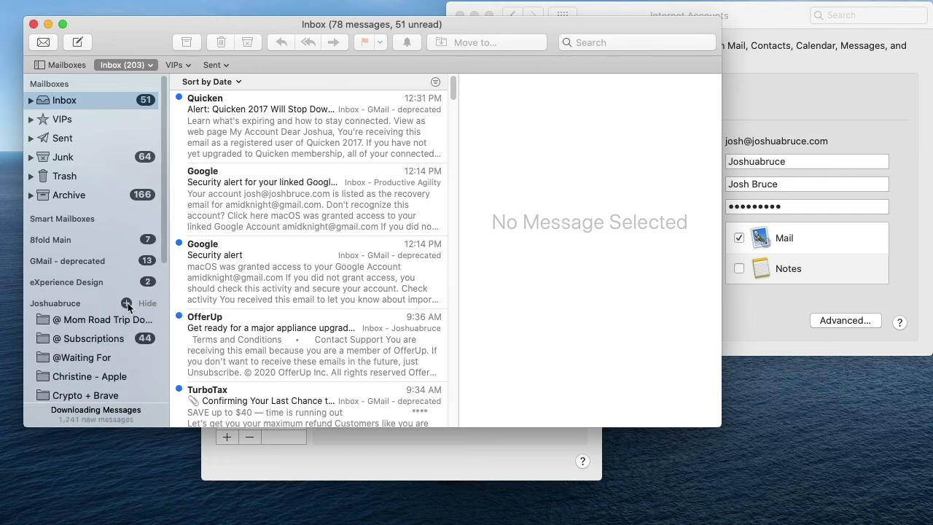
scroll(129, 275, down, 6)
scroll(129, 276, up, 3)
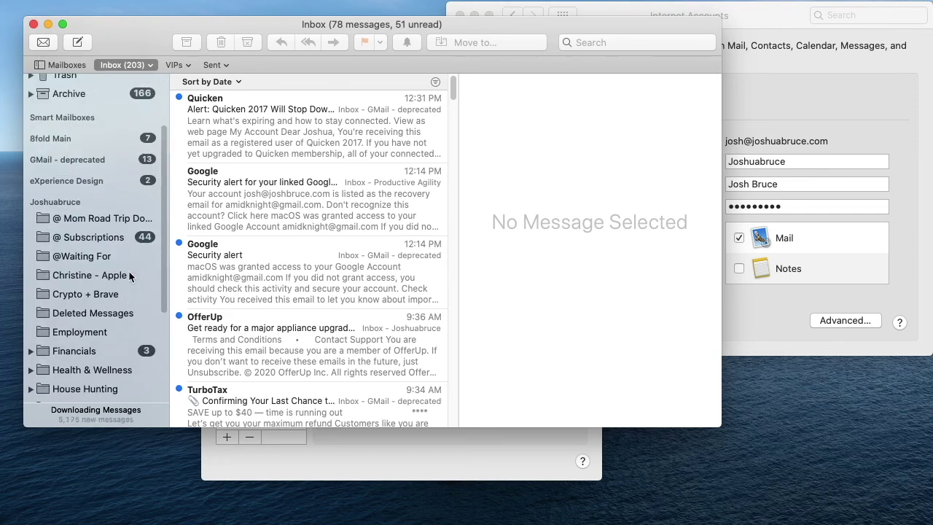
click(150, 202)
click(738, 145)
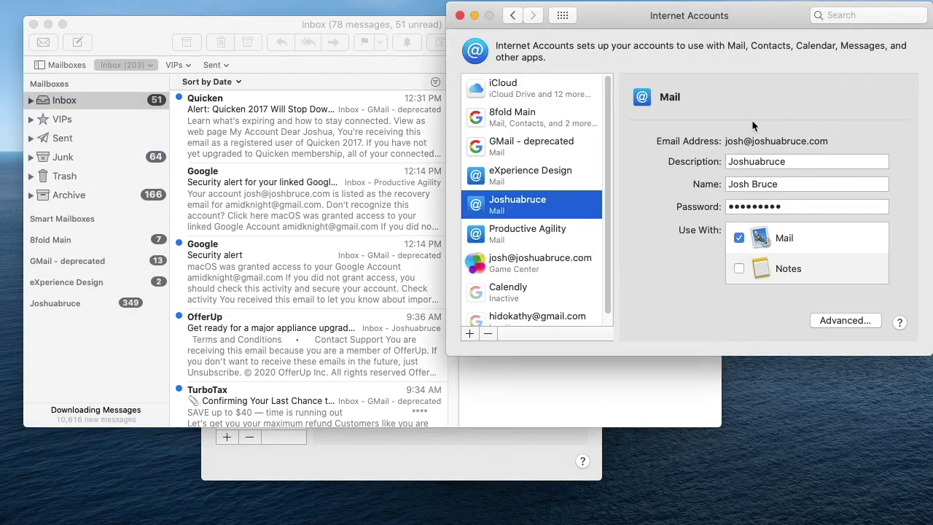
click(543, 241)
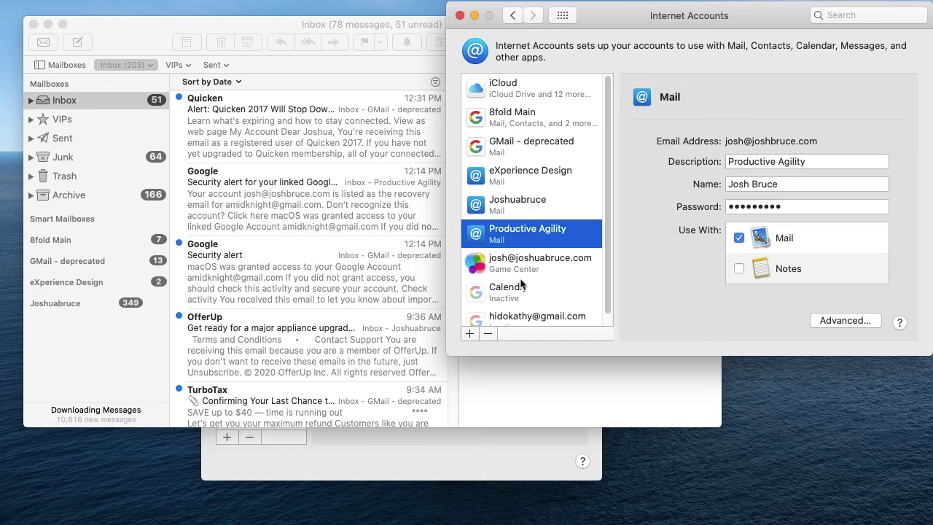
Step: Remove the old Productive Agility account and sign in to a new generic mail account with the email address and password
click(488, 333)
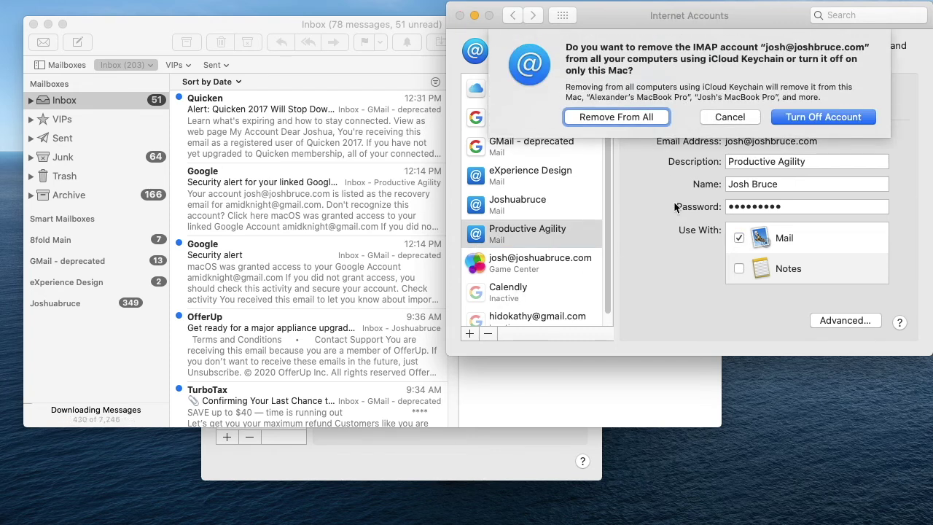
key(space)
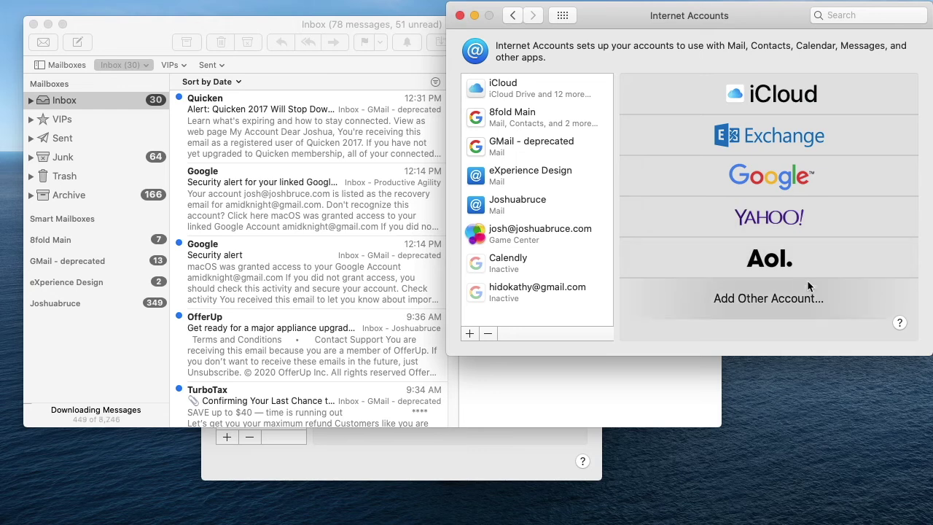
click(793, 294)
click(746, 154)
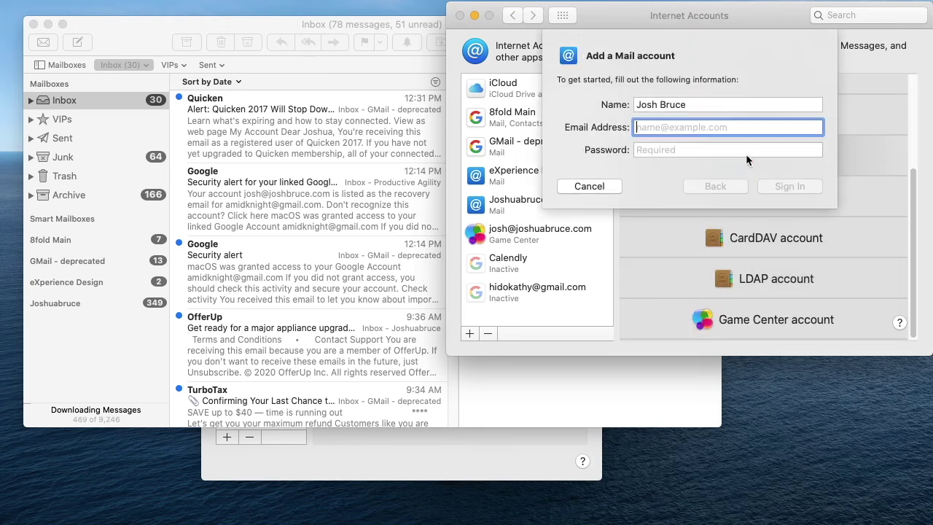
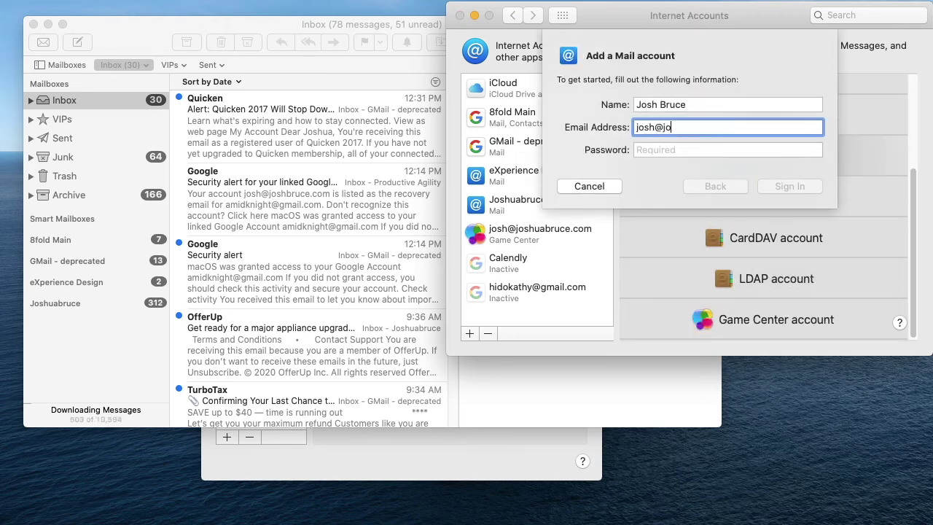
key(Tab)
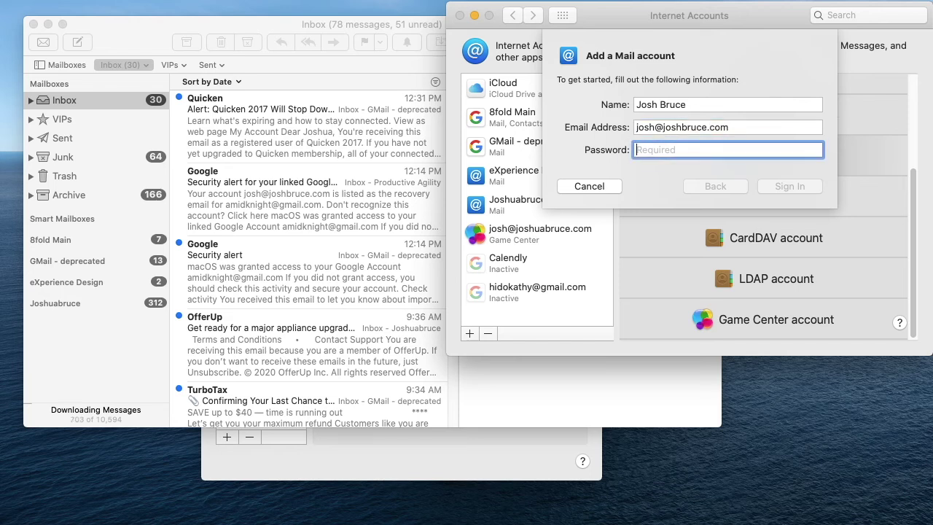
text(*********)
key(Return)
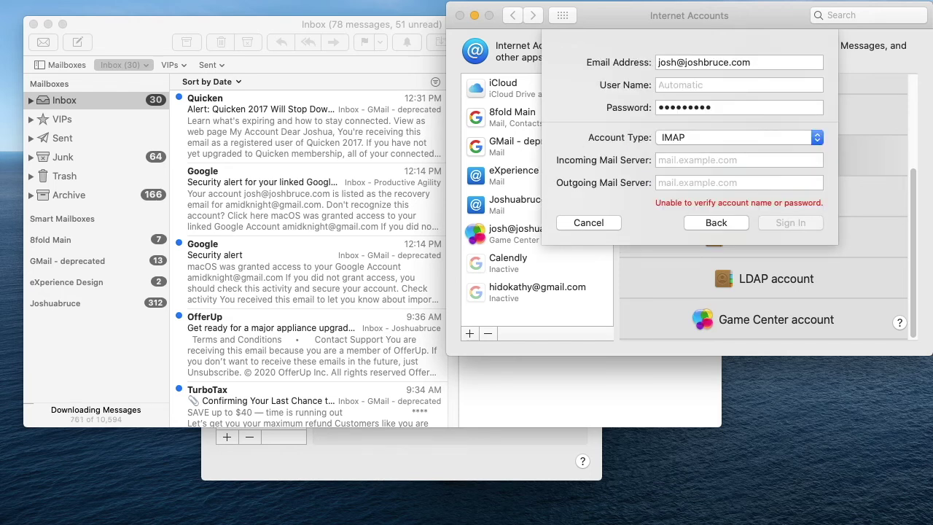
Step: Enter servers imap.dreamhost.com and smap.dreamhost.com, then enable the account for Mail only, without Notes
click(717, 160)
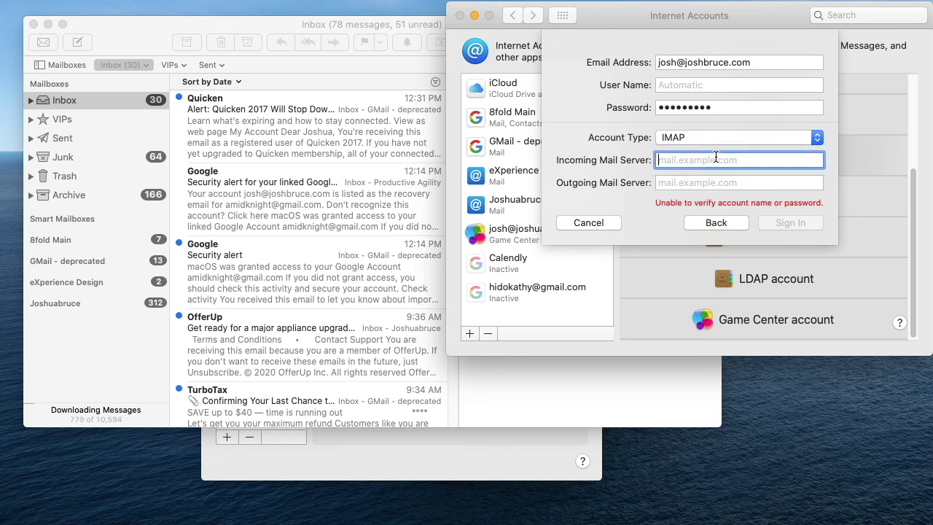
text(imap.dreamhost.com)
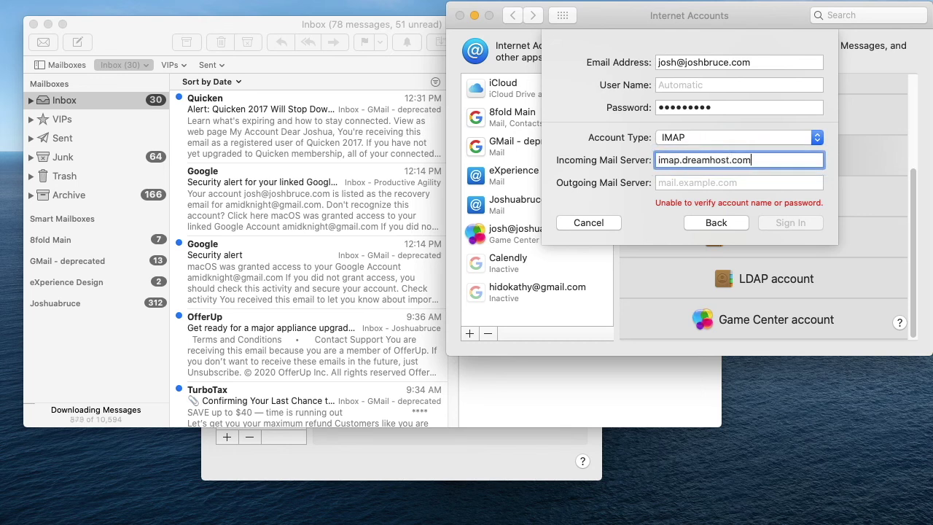
key(Tab)
text(sma)
text(p)
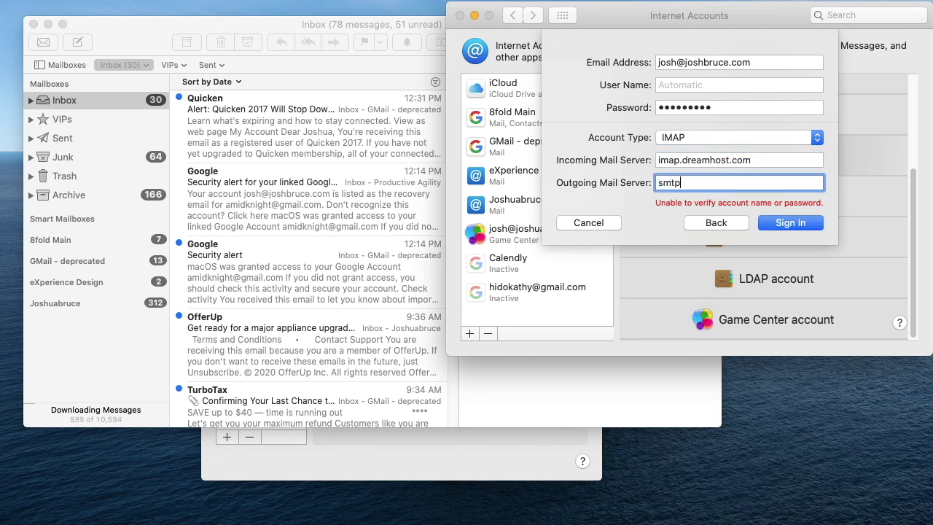
text(.dreamhost.com)
key(Return)
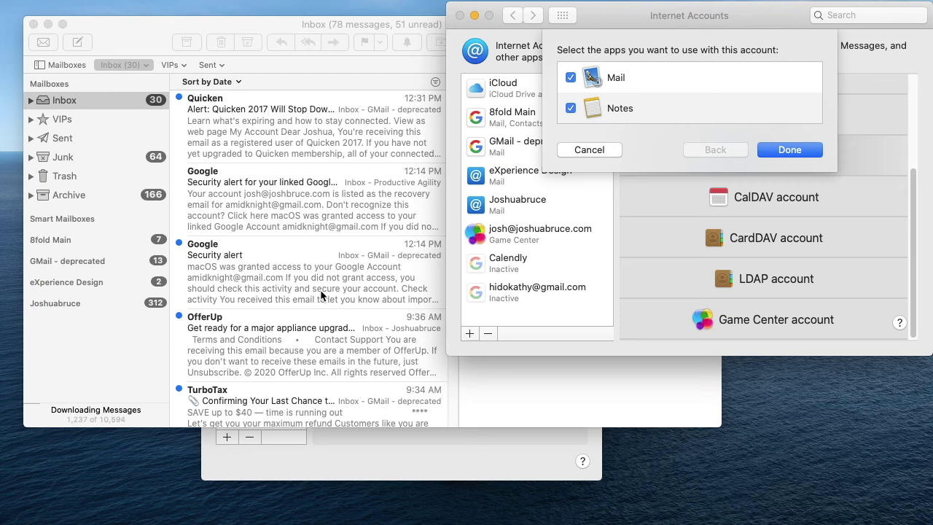
click(571, 110)
click(783, 150)
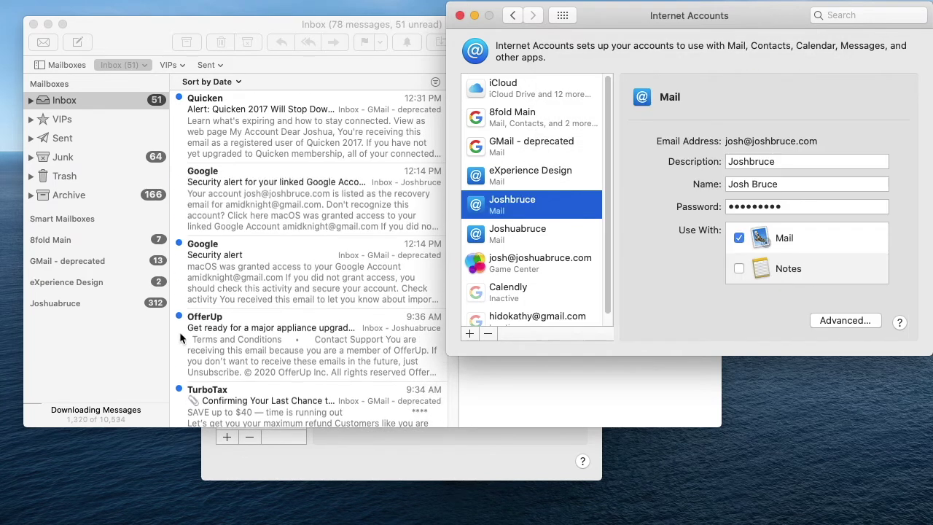
click(136, 334)
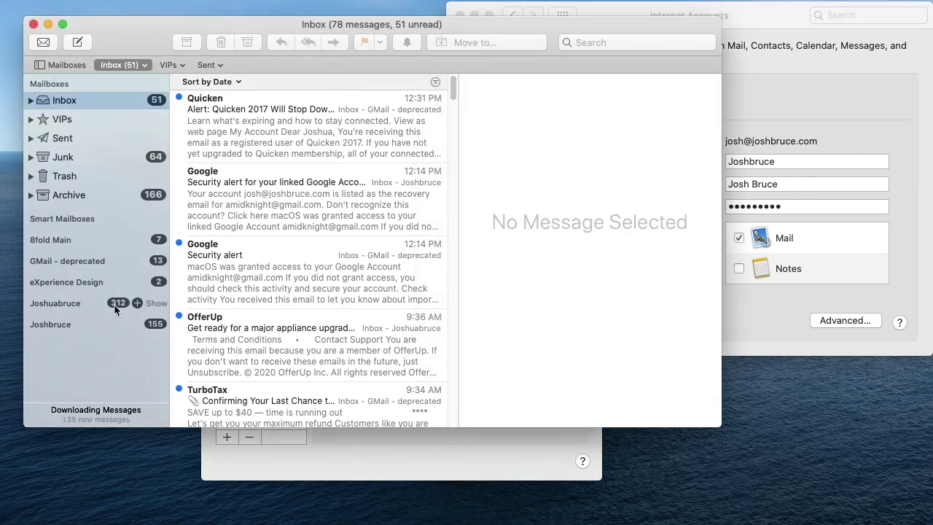
click(309, 438)
click(273, 267)
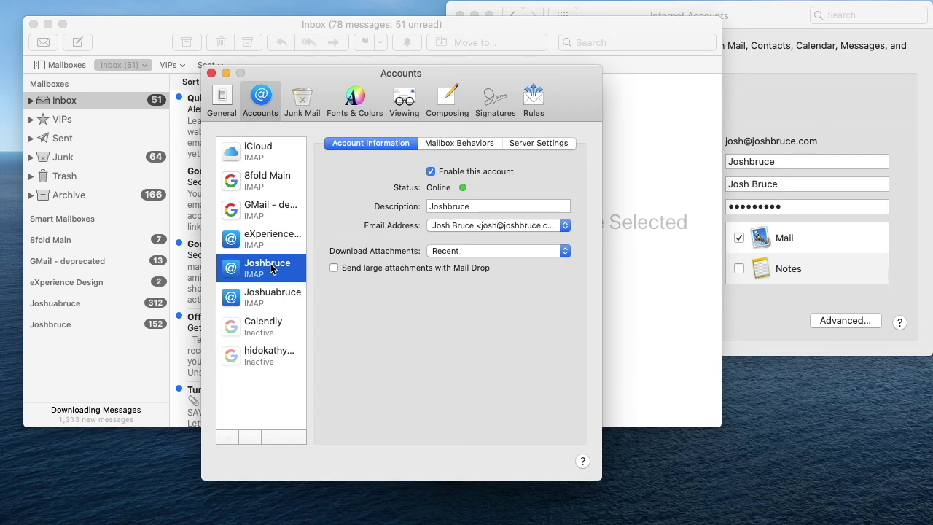
double_click(451, 206)
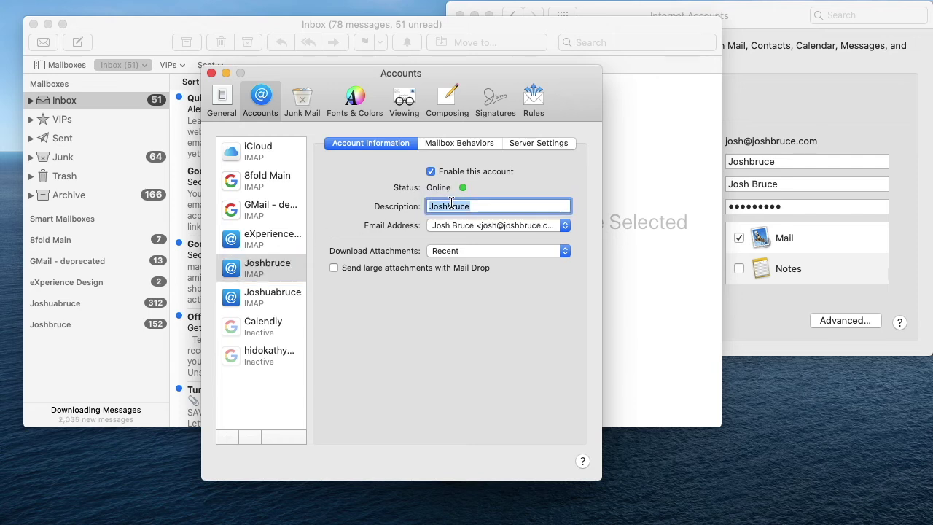
text(Productive Agility)
key(BackSpace)
key(BackSpace)
key(BackSpace)
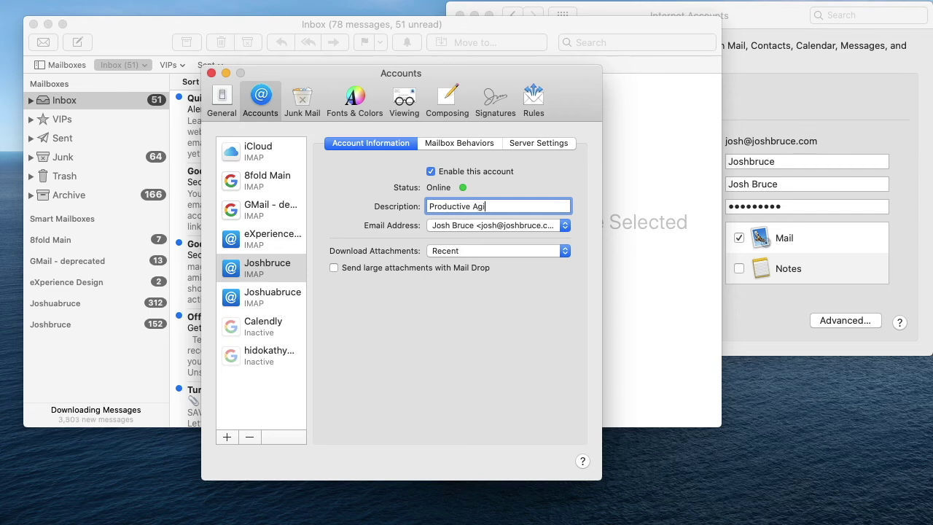
text(lity)
key(Tab)
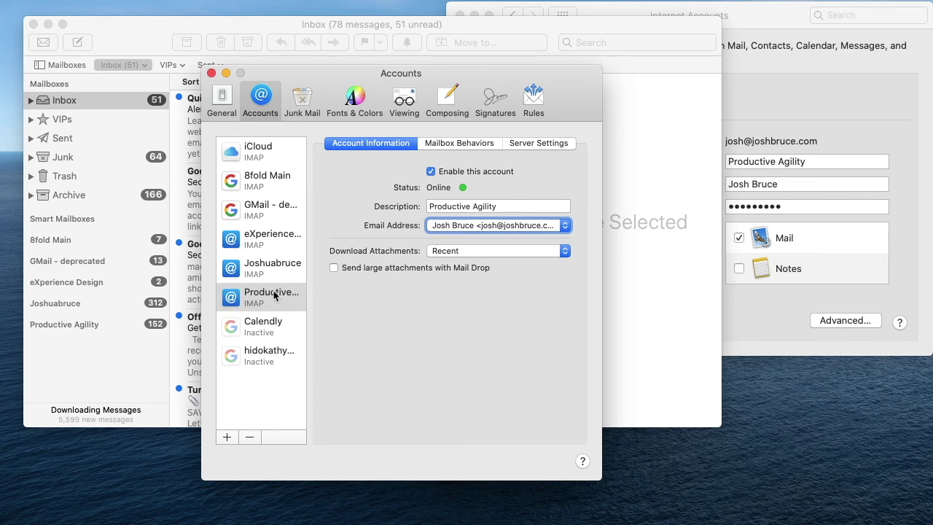
Step: Change the other account's description to Personal and close the account settings
click(276, 277)
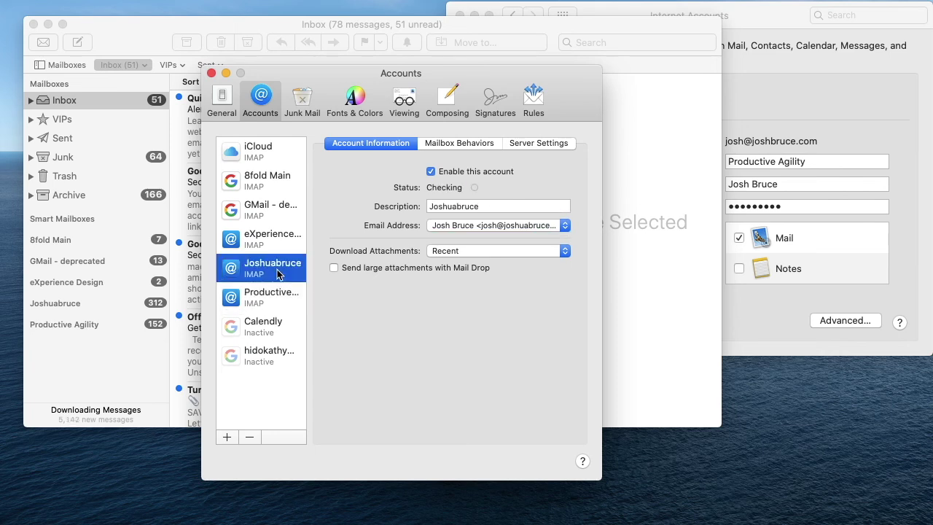
double_click(465, 206)
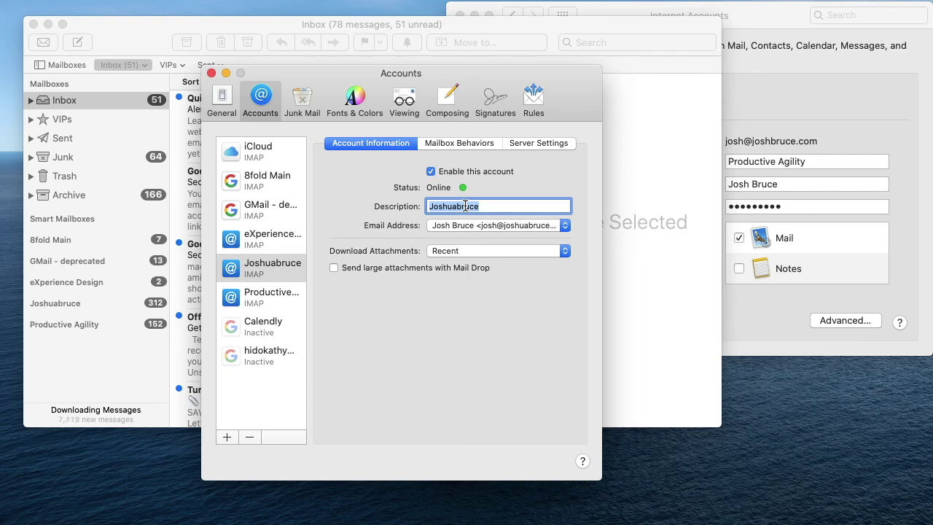
text(Person)
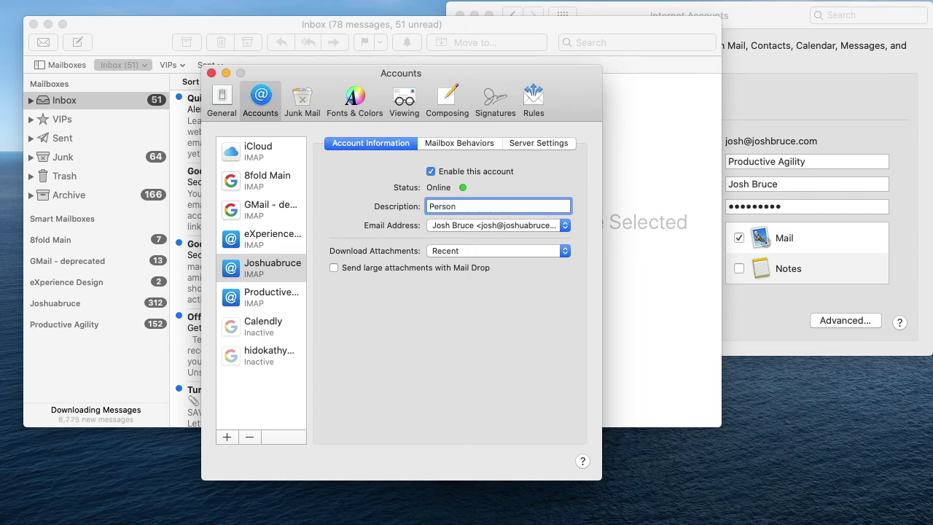
text(al)
key(Tab)
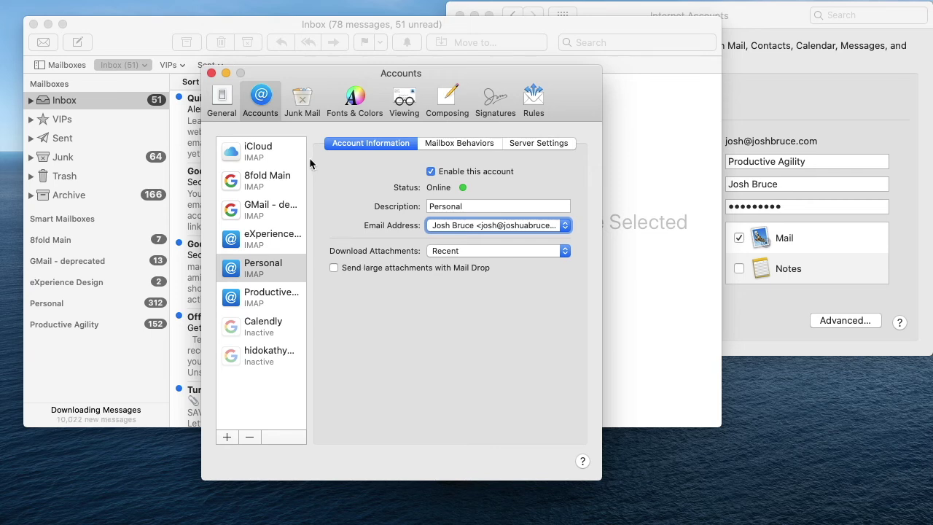
click(210, 73)
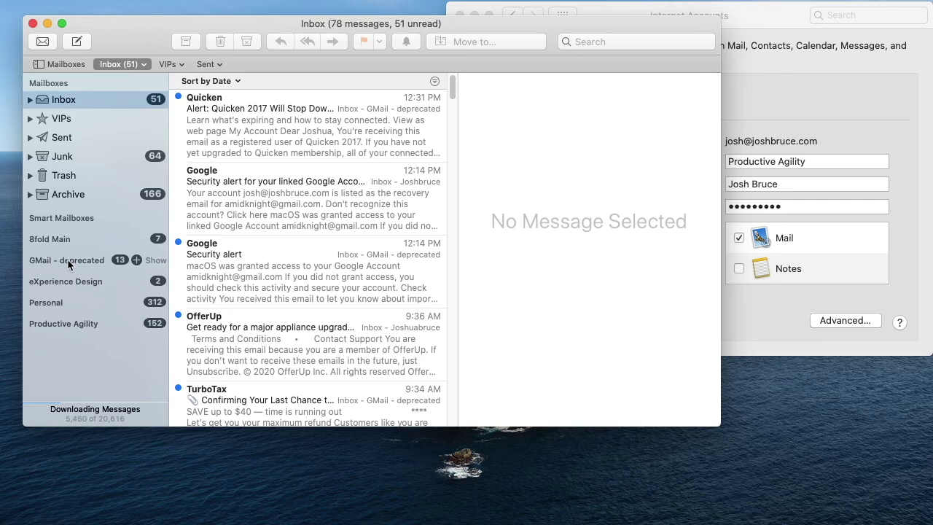
Step: Drag GMail - deprecated to the bottom of the sidebar and Personal below Productive Agility
drag(67, 259, 59, 341)
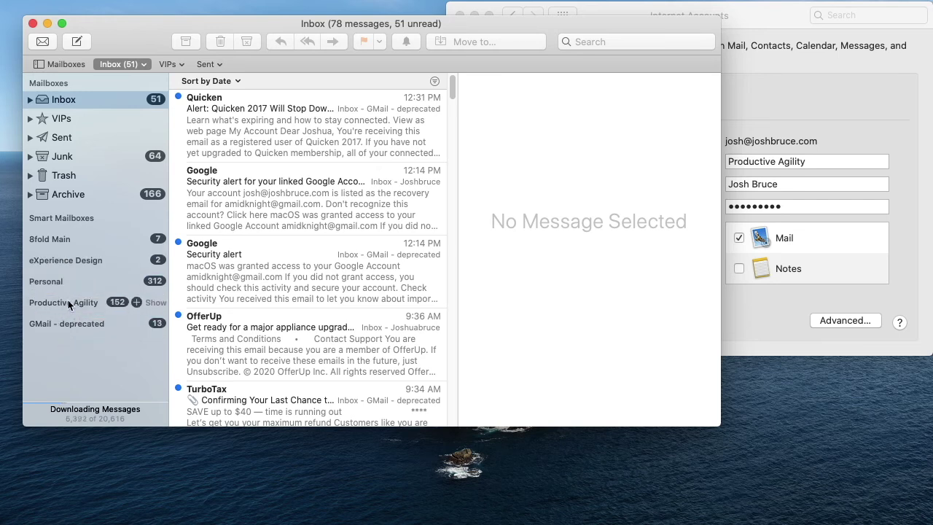
drag(66, 279, 53, 320)
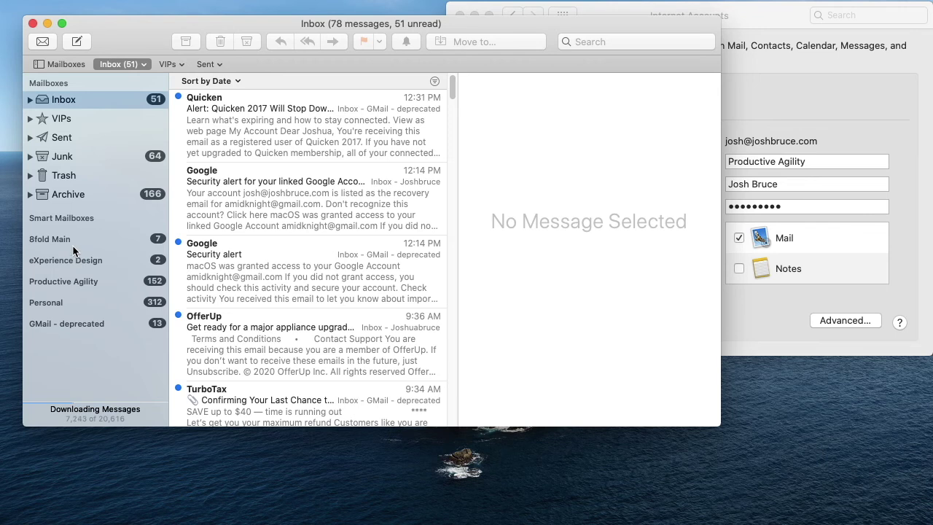
mouse_move(72, 240)
mouse_move(41, 268)
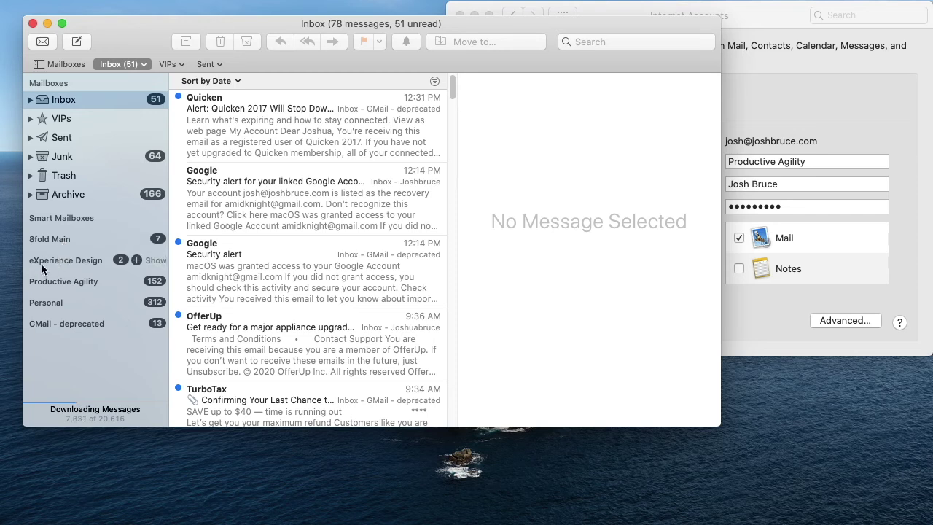
Step: Expand and collapse the Inbox, then return to the System Preferences overview
mouse_move(76, 278)
click(30, 100)
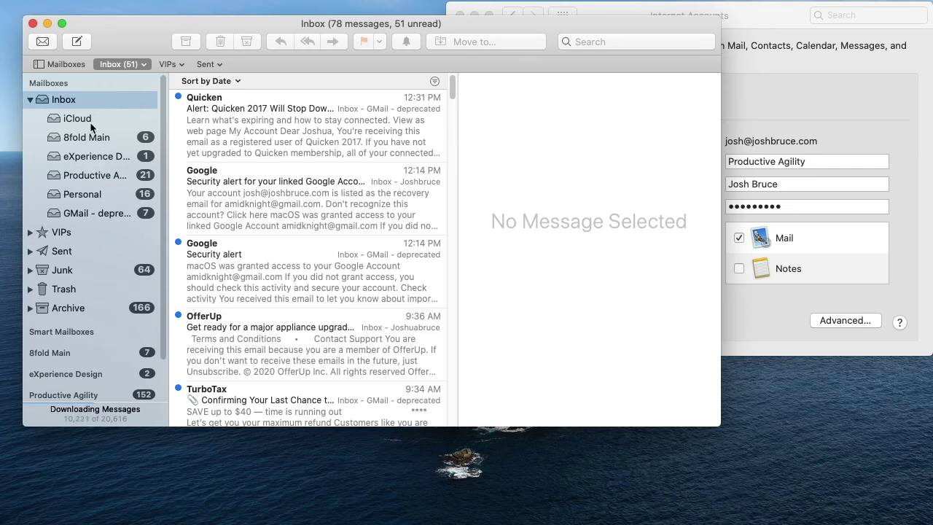
click(29, 102)
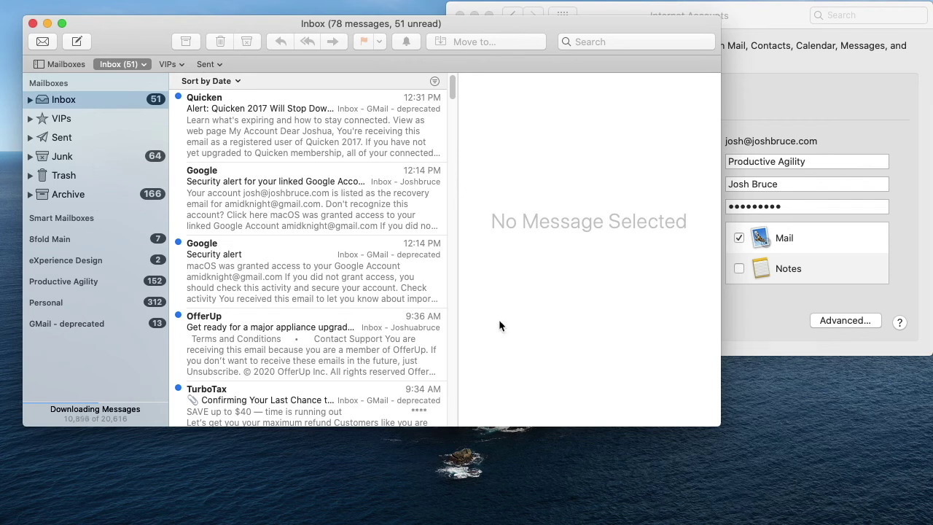
click(730, 73)
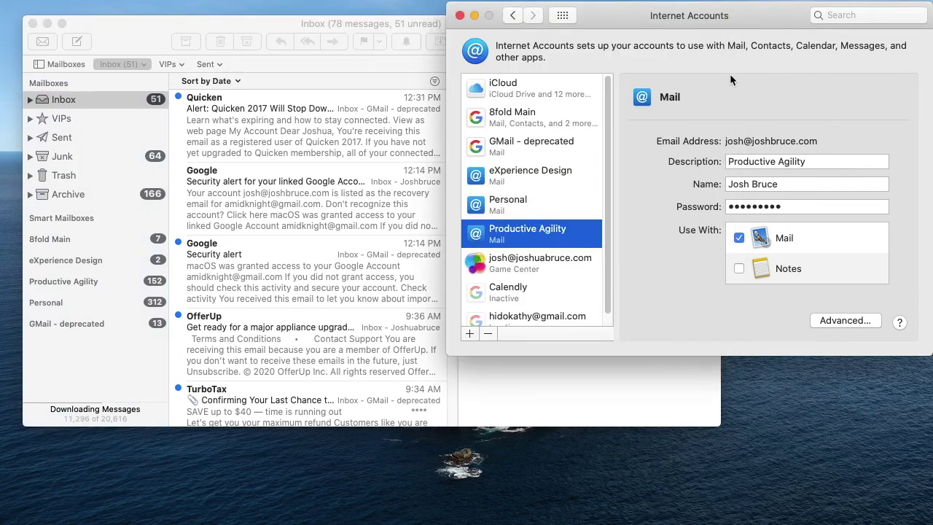
click(563, 17)
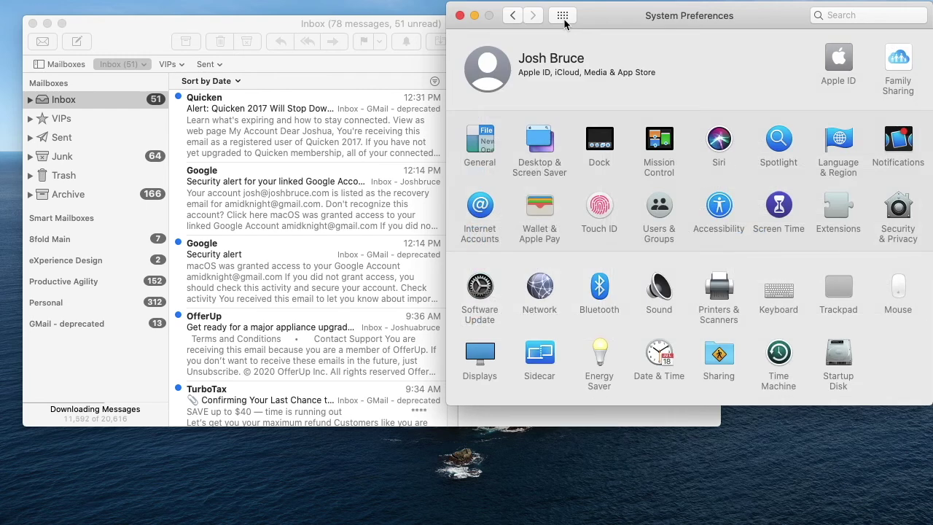